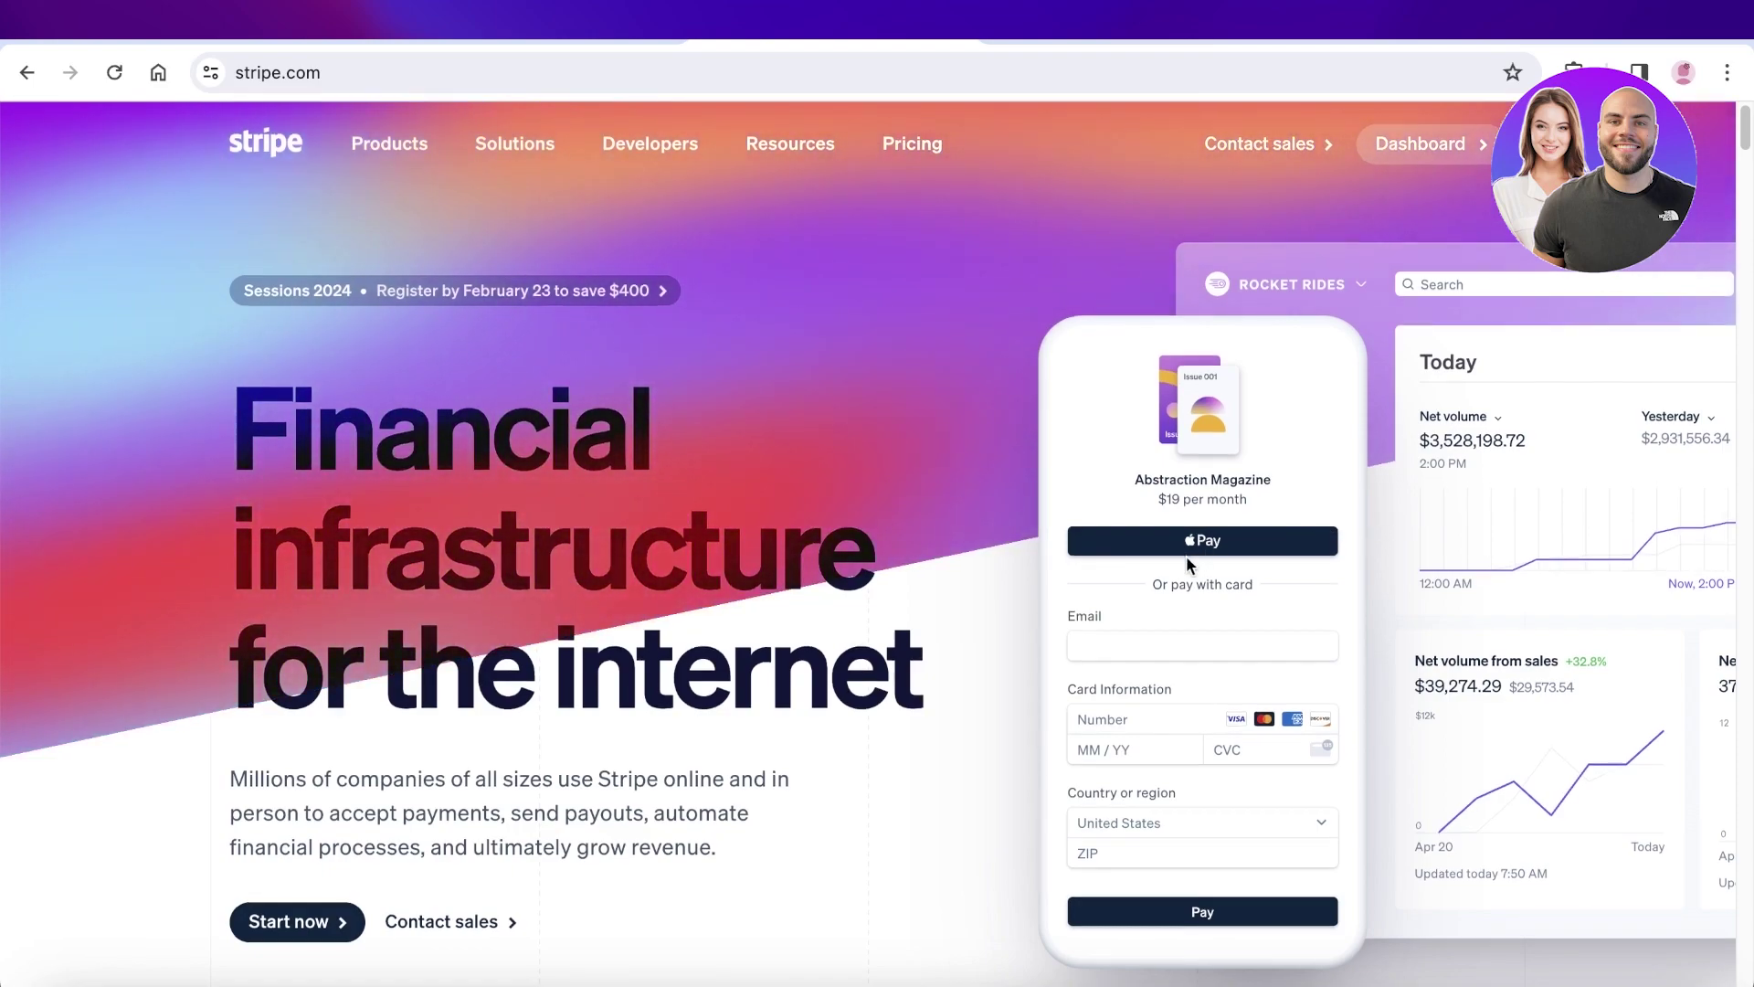
- Scroll through the Stripe test-mode dashboard home page
{"action": "scroll", "coordinate": [1185, 557], "scroll_direction": "down", "scroll_amount": 1}
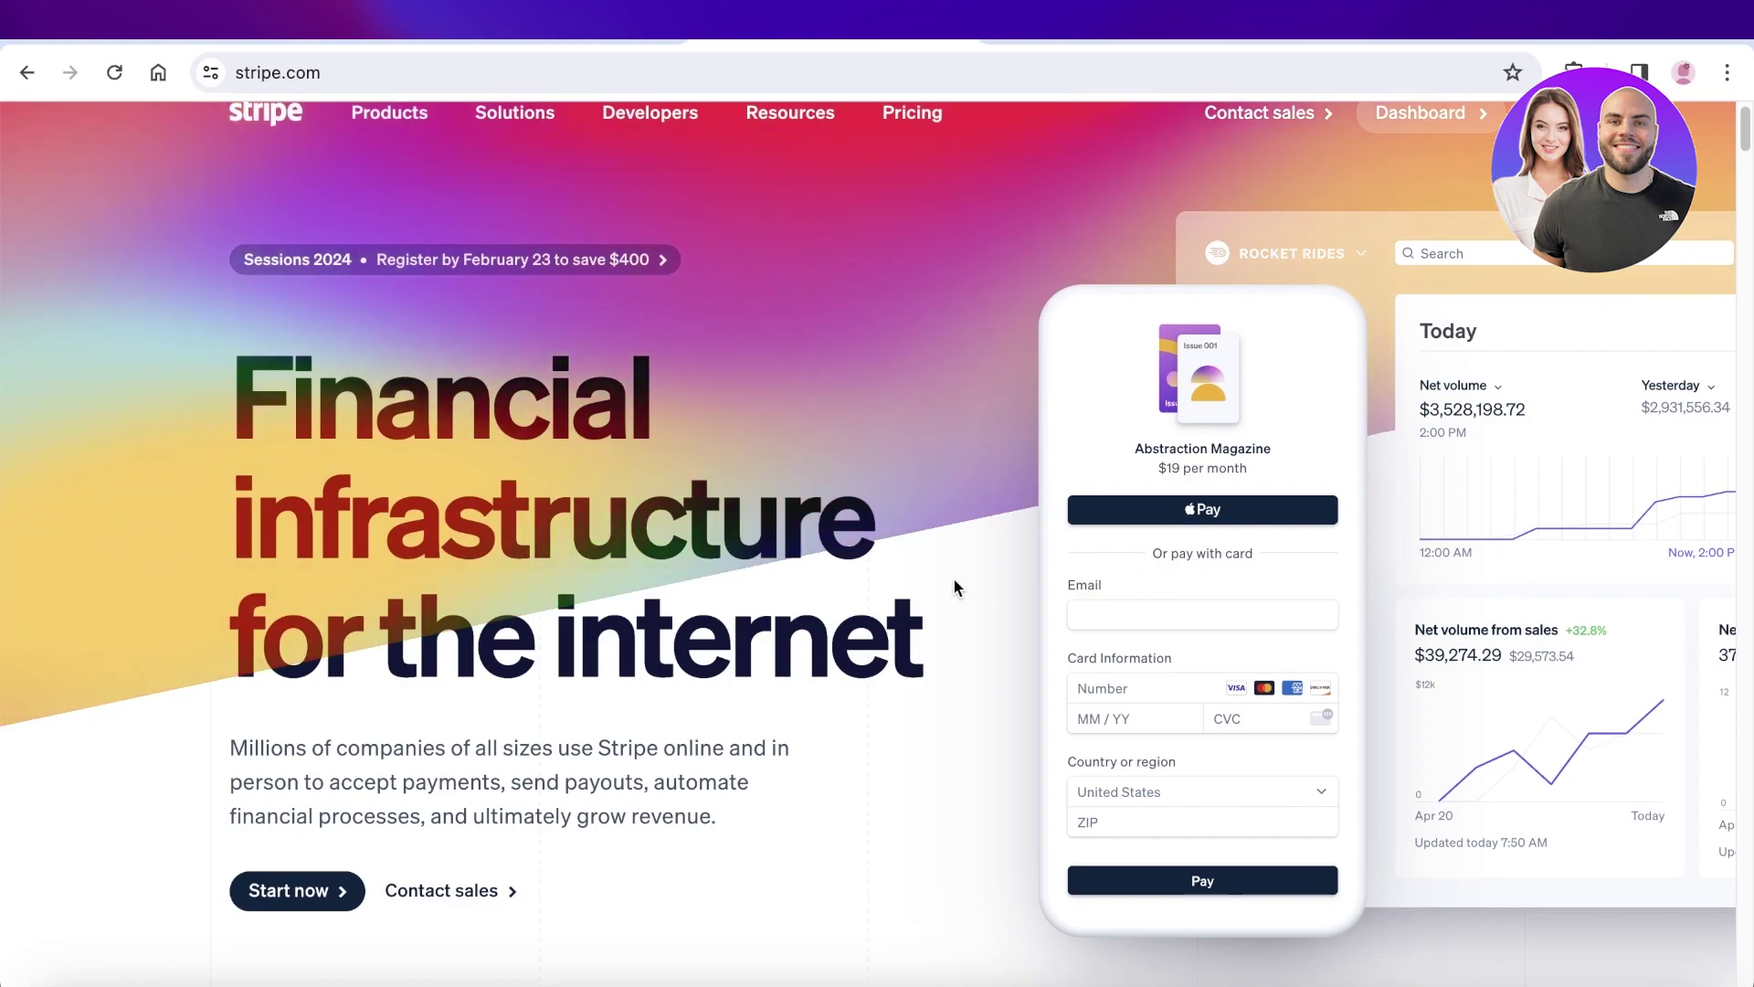
{"action": "scroll", "coordinate": [953, 583], "scroll_direction": "down", "scroll_amount": 2}
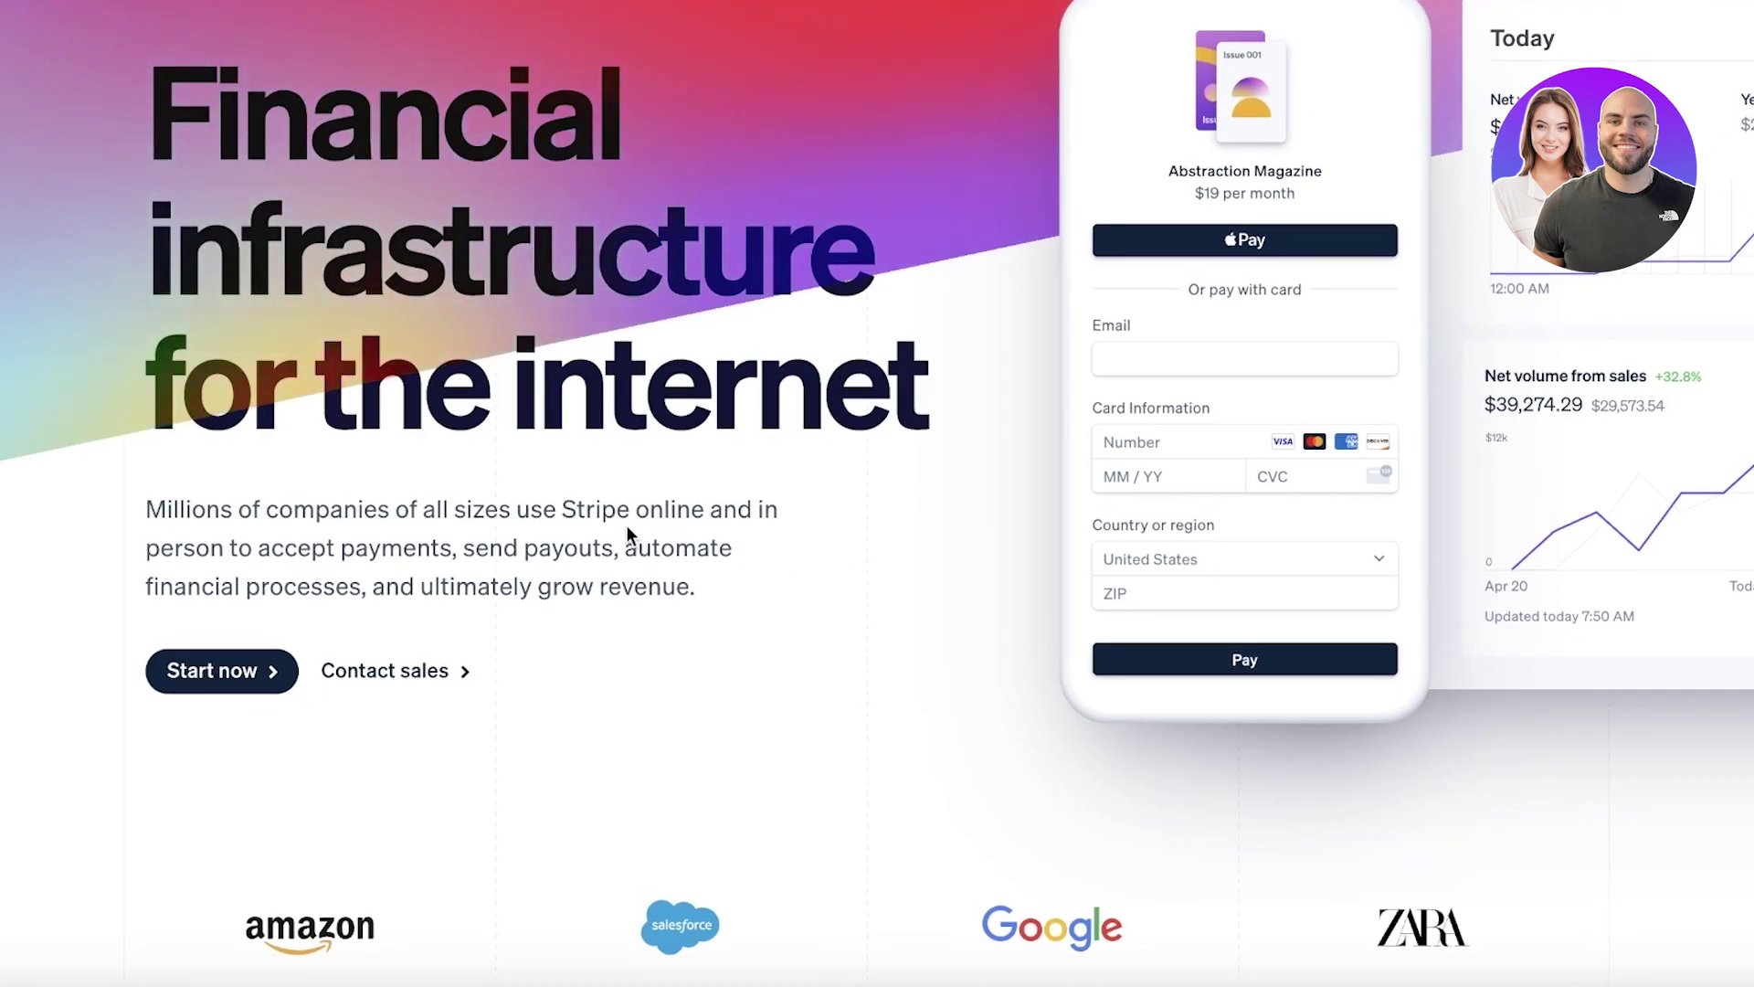
{"action": "scroll", "coordinate": [627, 527], "scroll_direction": "down", "scroll_amount": 7}
{"action": "scroll", "coordinate": [621, 528], "scroll_direction": "down", "scroll_amount": 2}
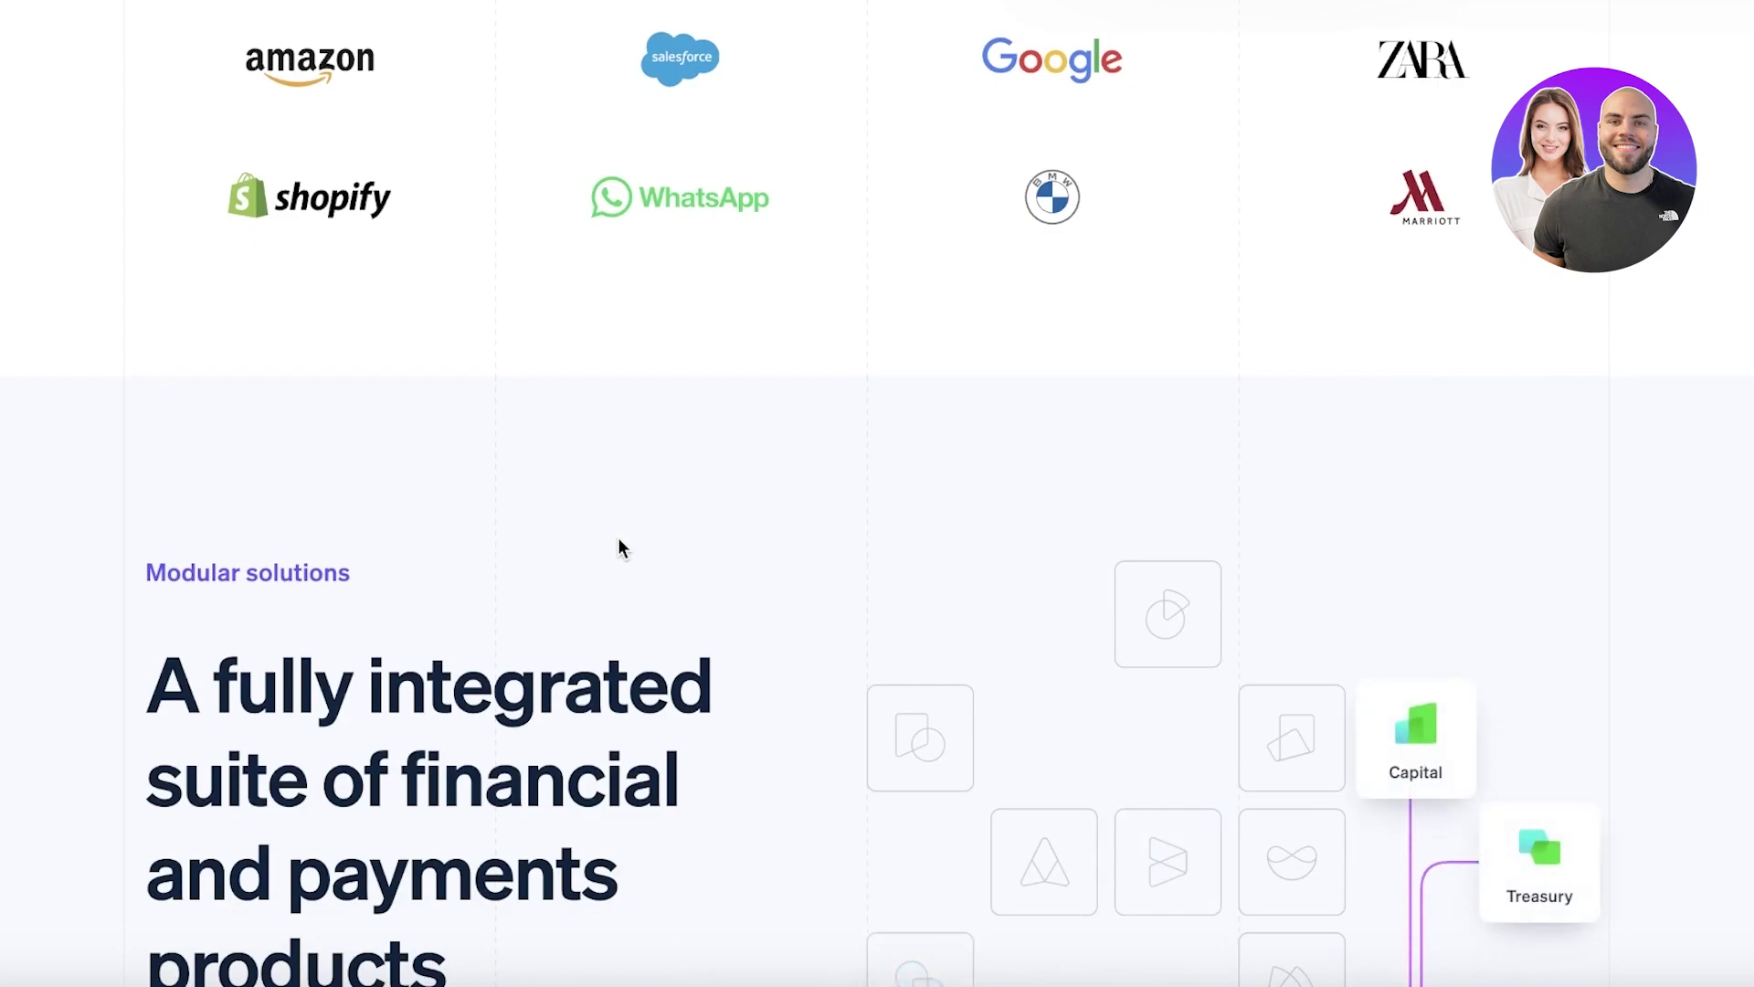
{"action": "scroll", "coordinate": [618, 540], "scroll_direction": "up", "scroll_amount": 5}
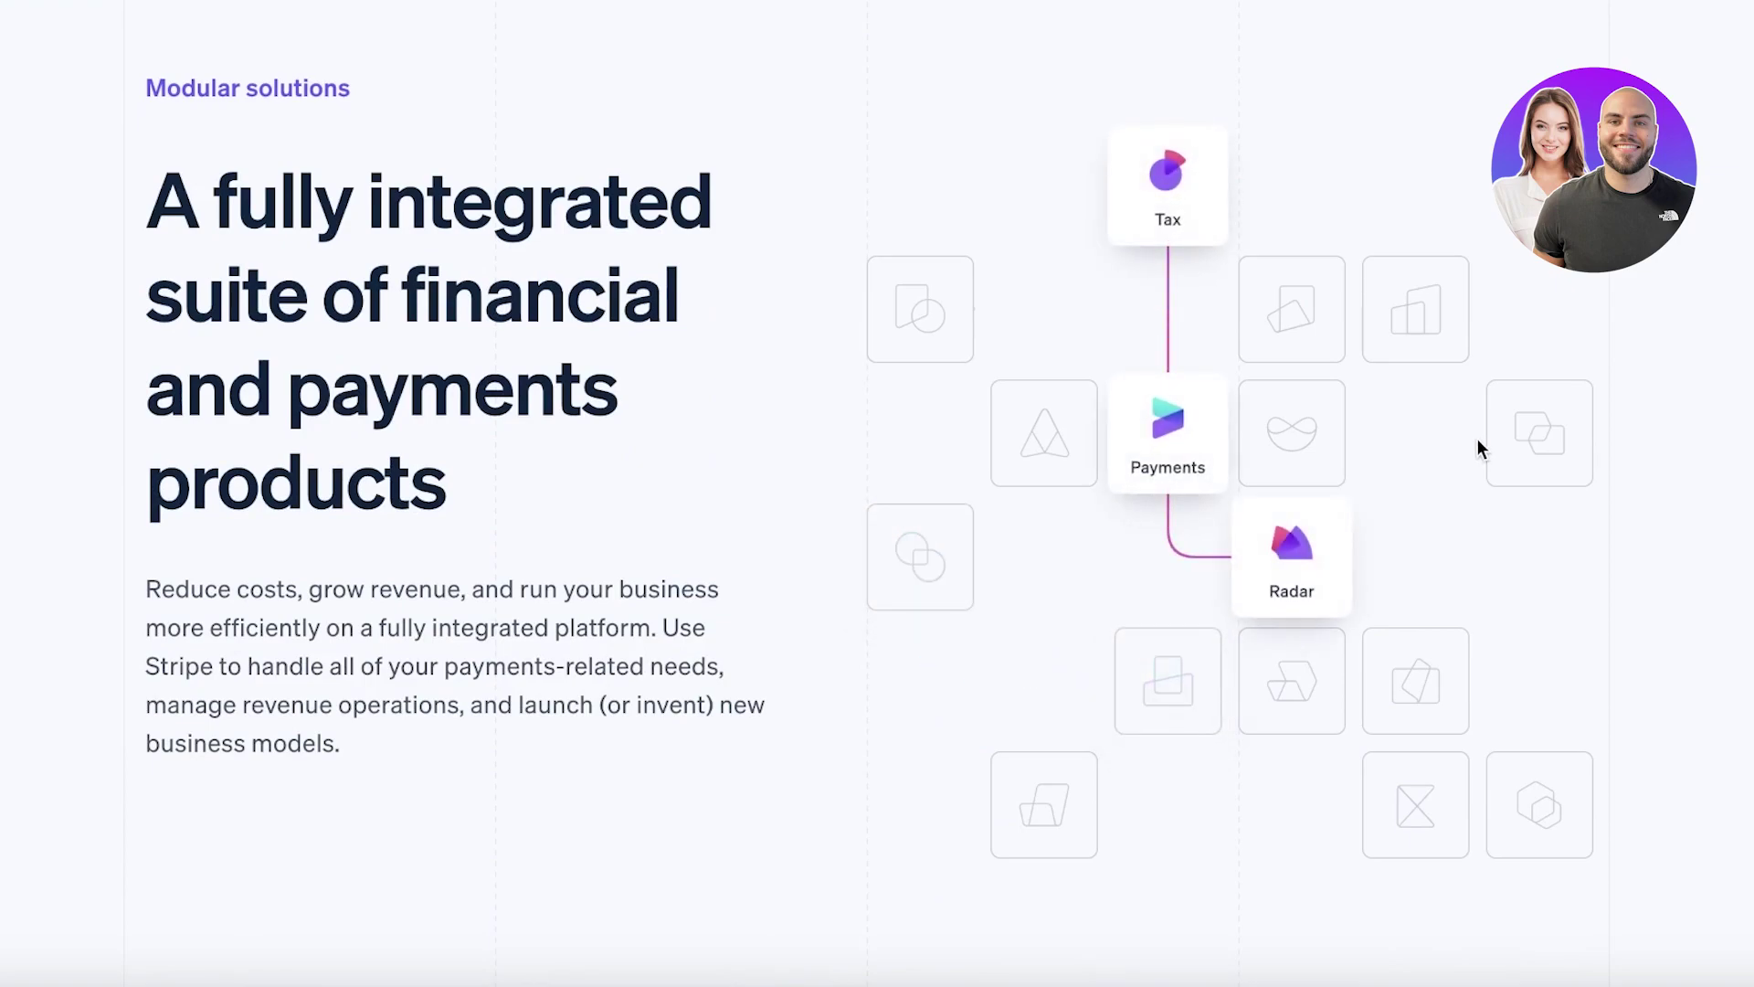
{"action": "scroll", "coordinate": [1421, 447], "scroll_direction": "down", "scroll_amount": 3}
{"action": "scroll", "coordinate": [1422, 446], "scroll_direction": "down", "scroll_amount": 5}
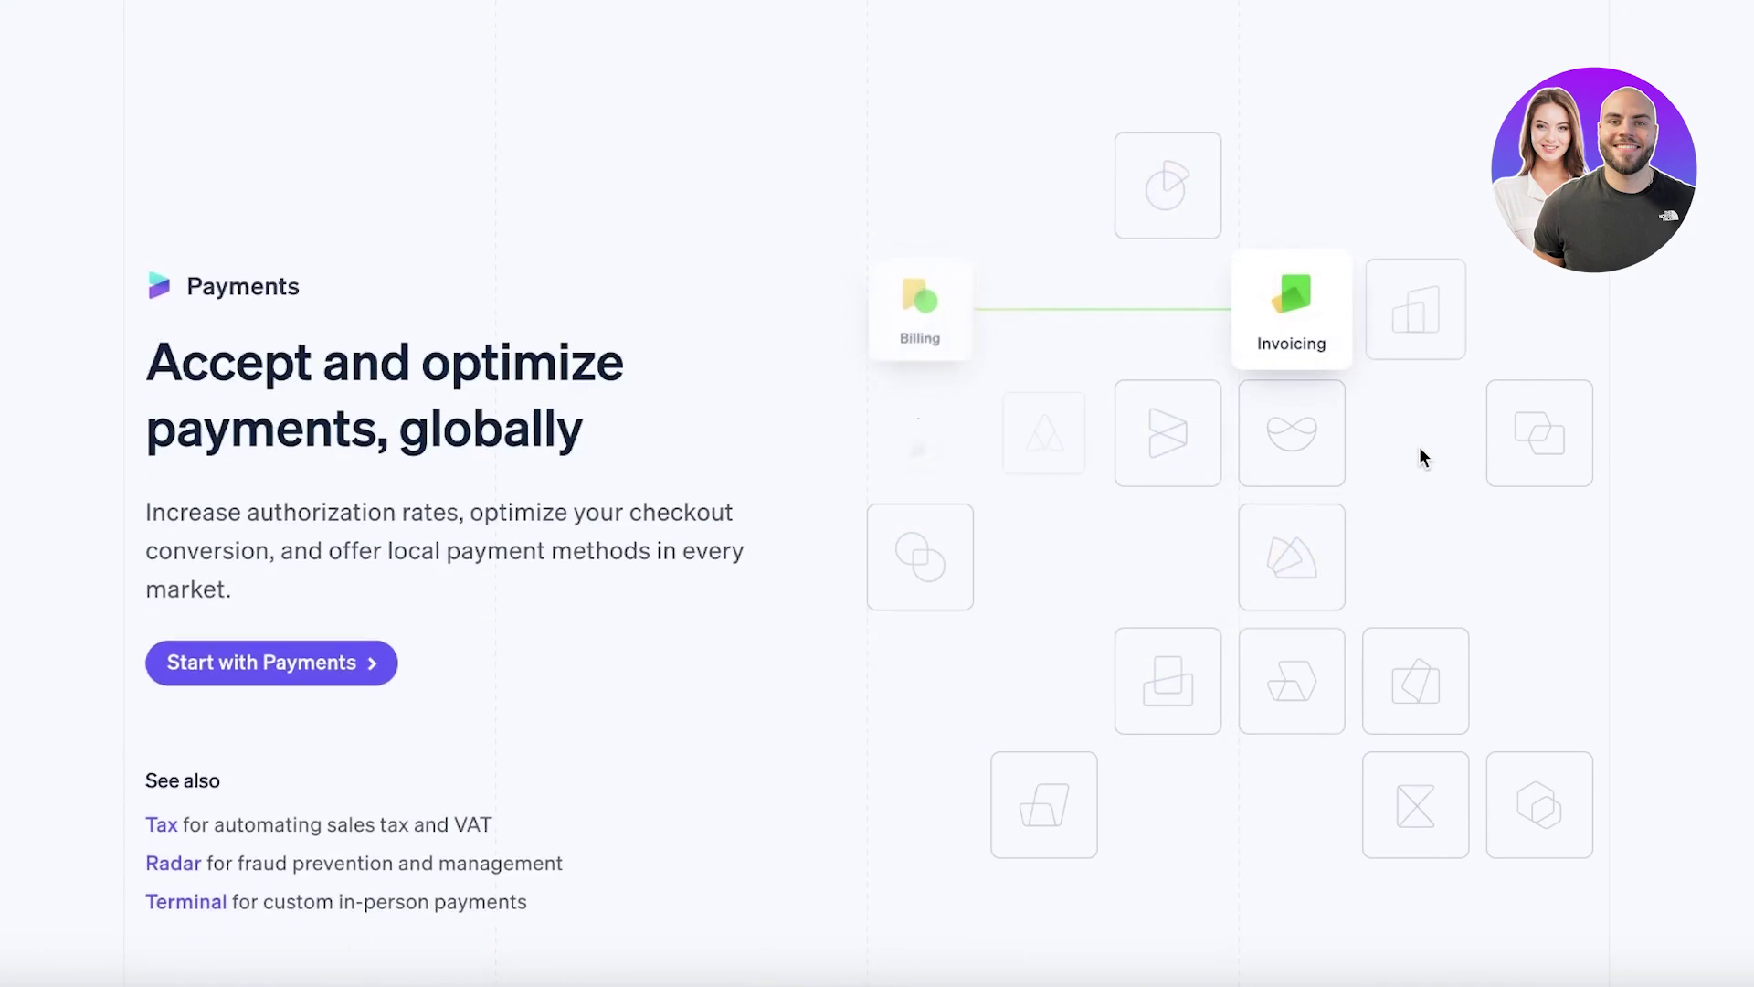
{"action": "scroll", "coordinate": [1418, 446], "scroll_direction": "down", "scroll_amount": 3}
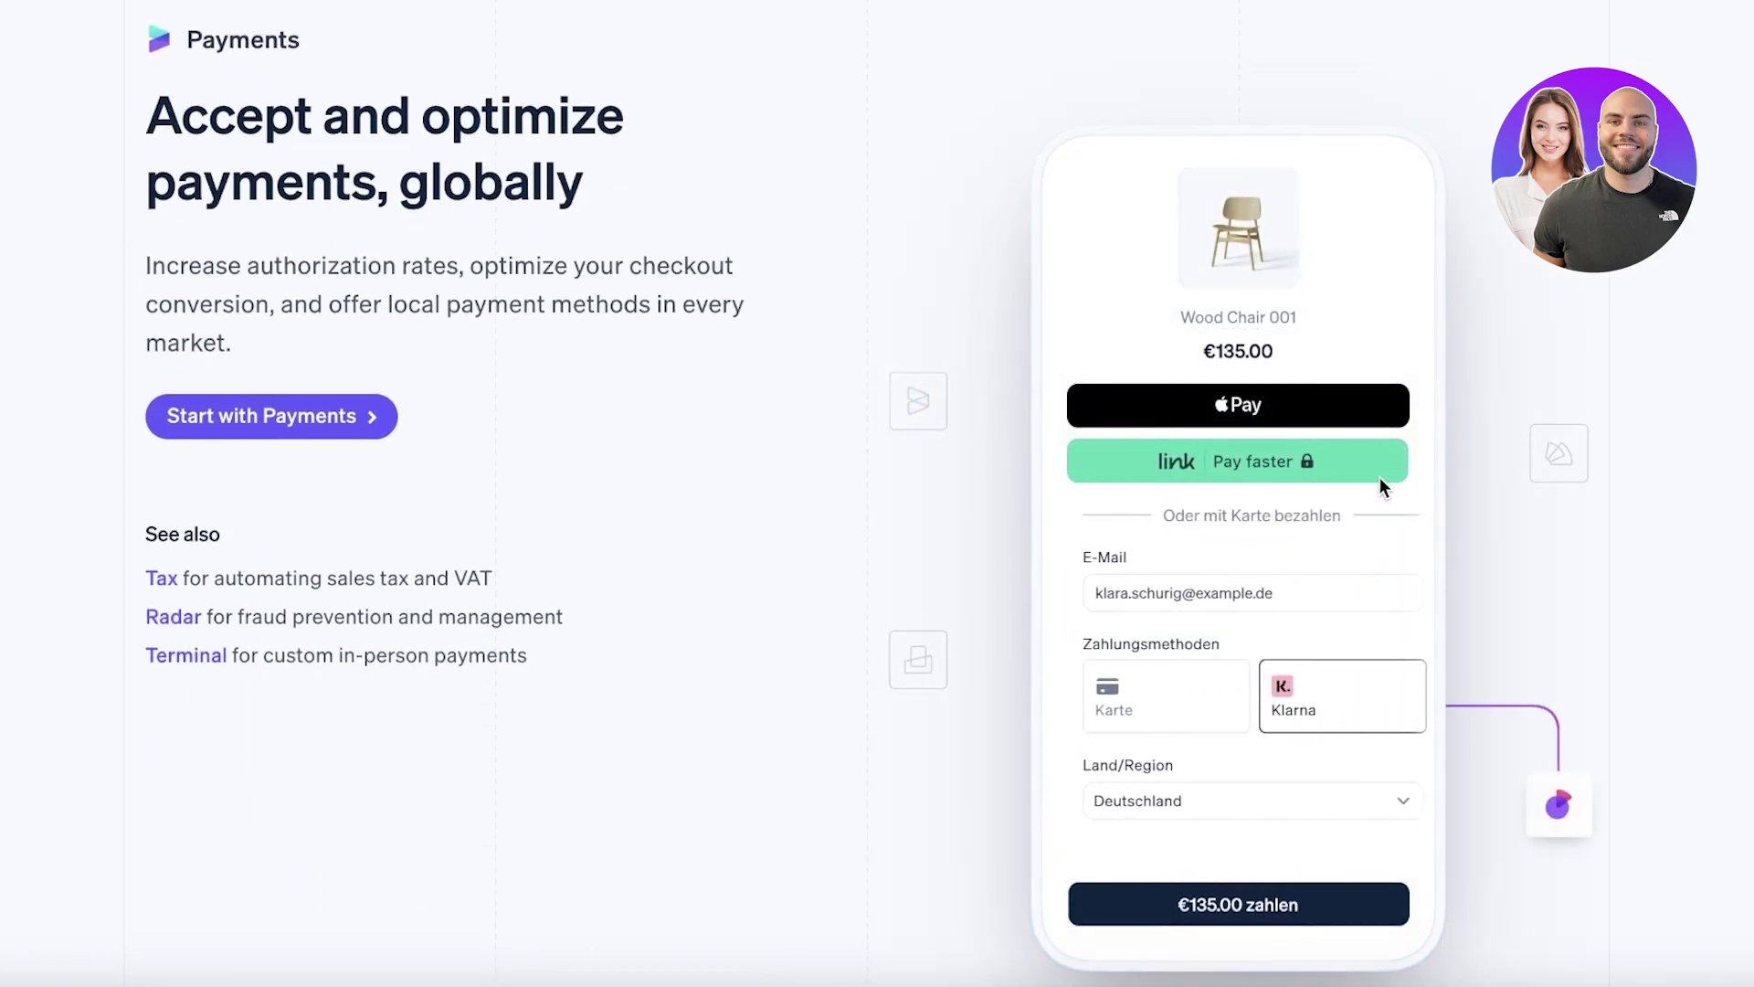
{"action": "scroll", "coordinate": [1354, 498], "scroll_direction": "down", "scroll_amount": 2}
{"action": "scroll", "coordinate": [1348, 492], "scroll_direction": "down", "scroll_amount": 5}
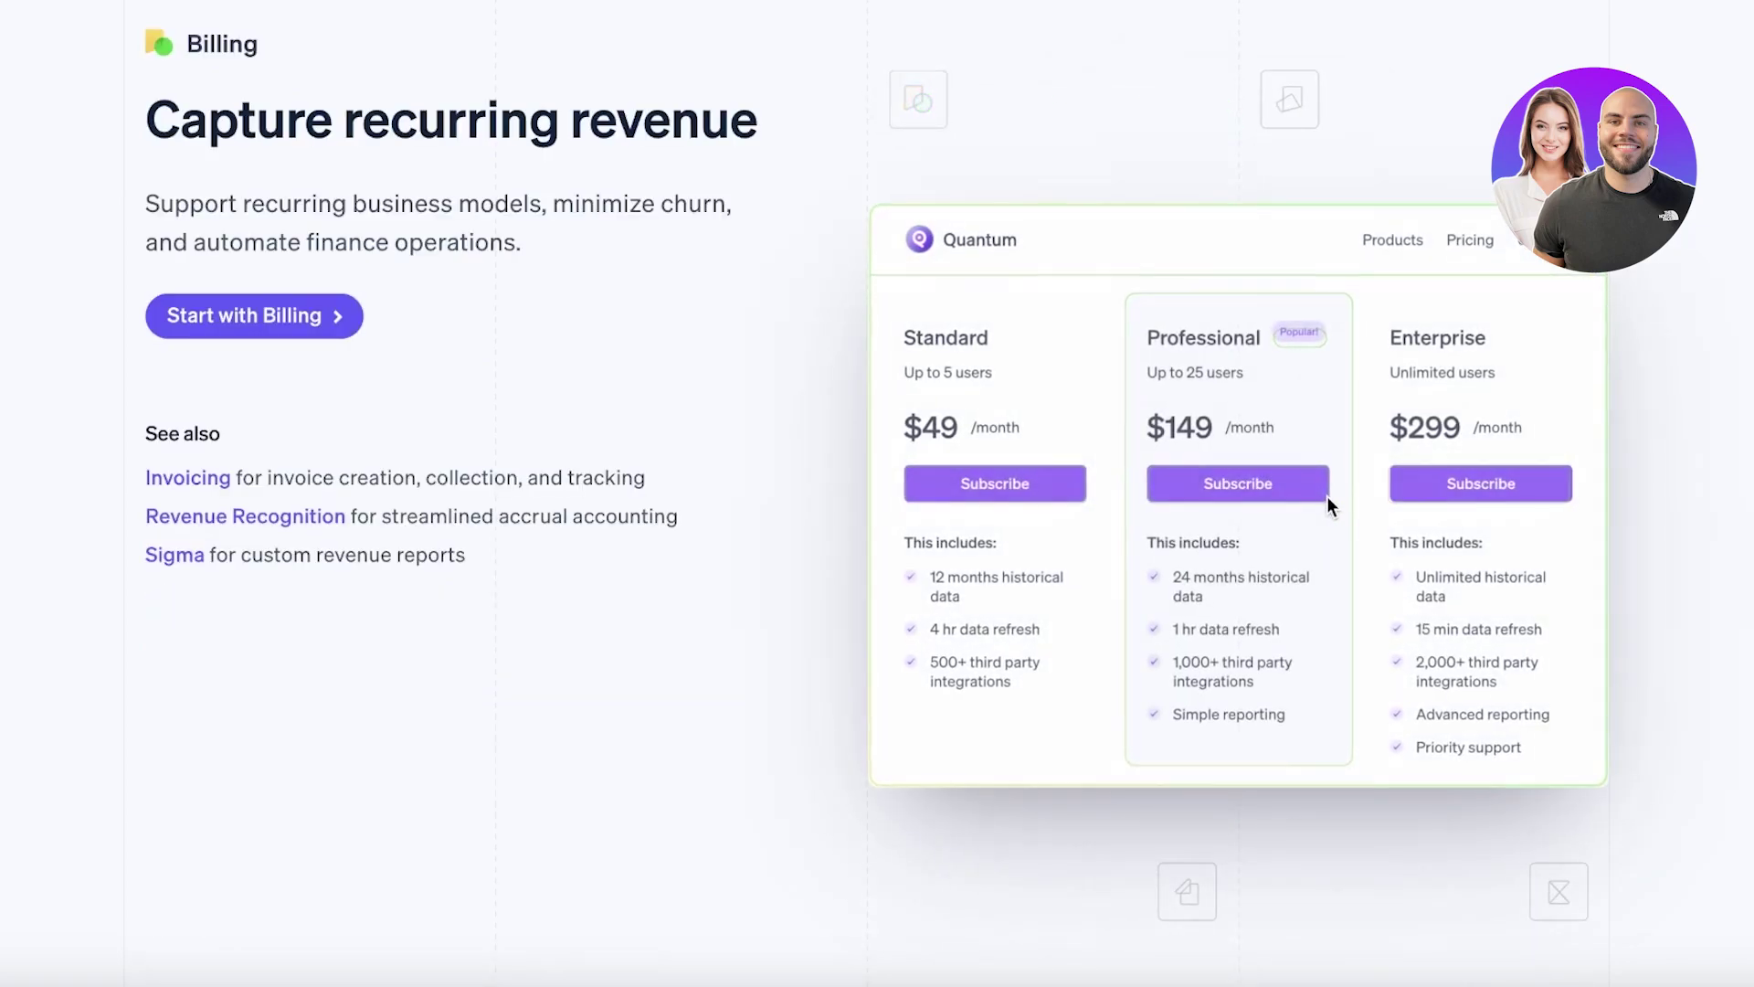
{"action": "scroll", "coordinate": [914, 514], "scroll_direction": "down", "scroll_amount": 5}
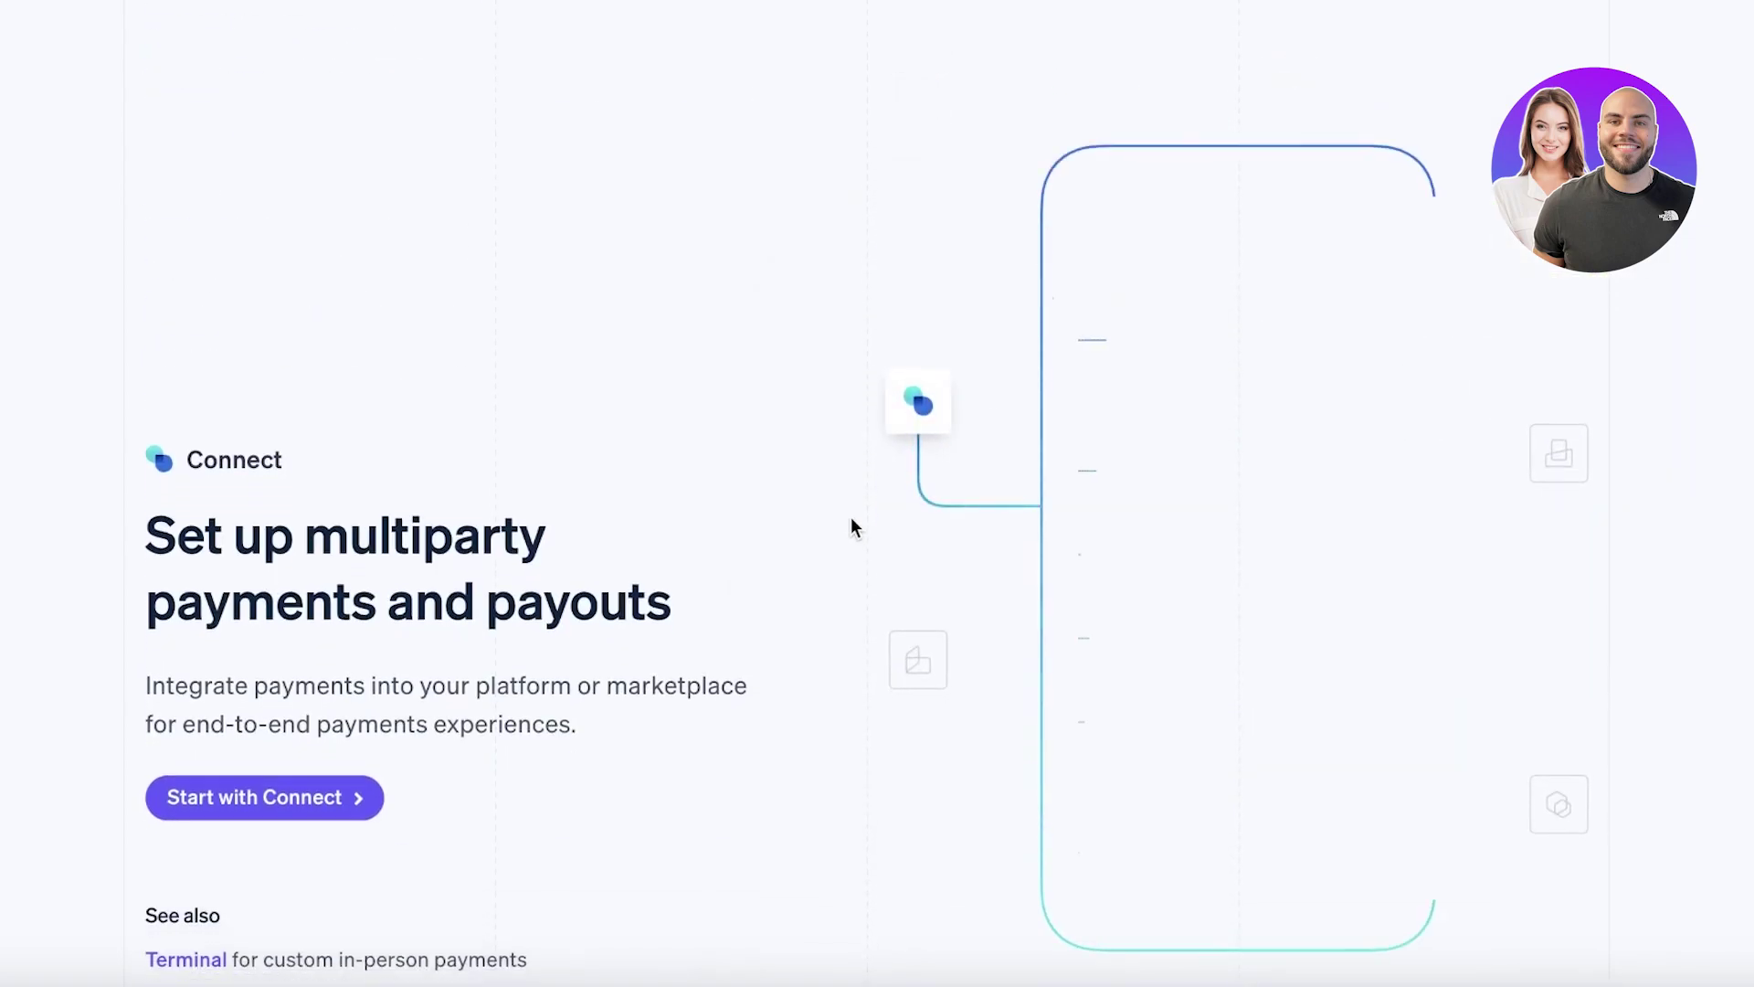
{"action": "scroll", "coordinate": [855, 525], "scroll_direction": "up", "scroll_amount": 10}
{"action": "scroll", "coordinate": [851, 521], "scroll_direction": "up", "scroll_amount": 9}
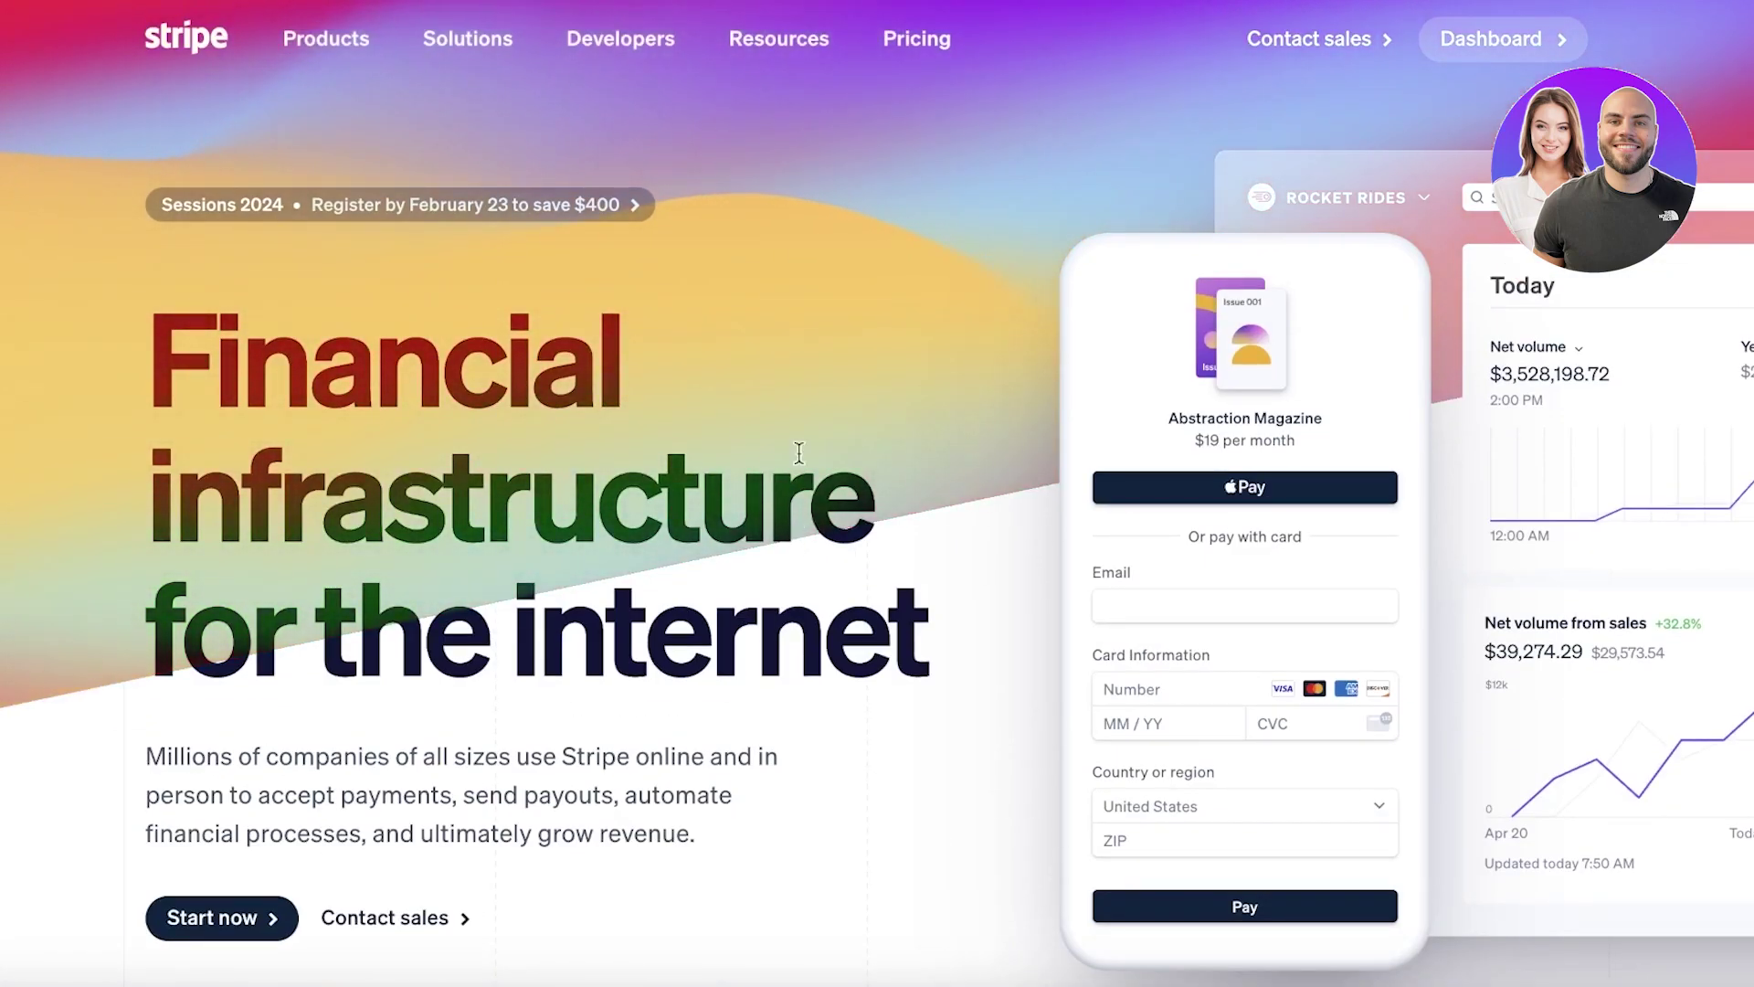
- Look over Stripe's pricing page, then return to the dashboard home page
{"action": "left_click", "coordinate": [900, 42]}
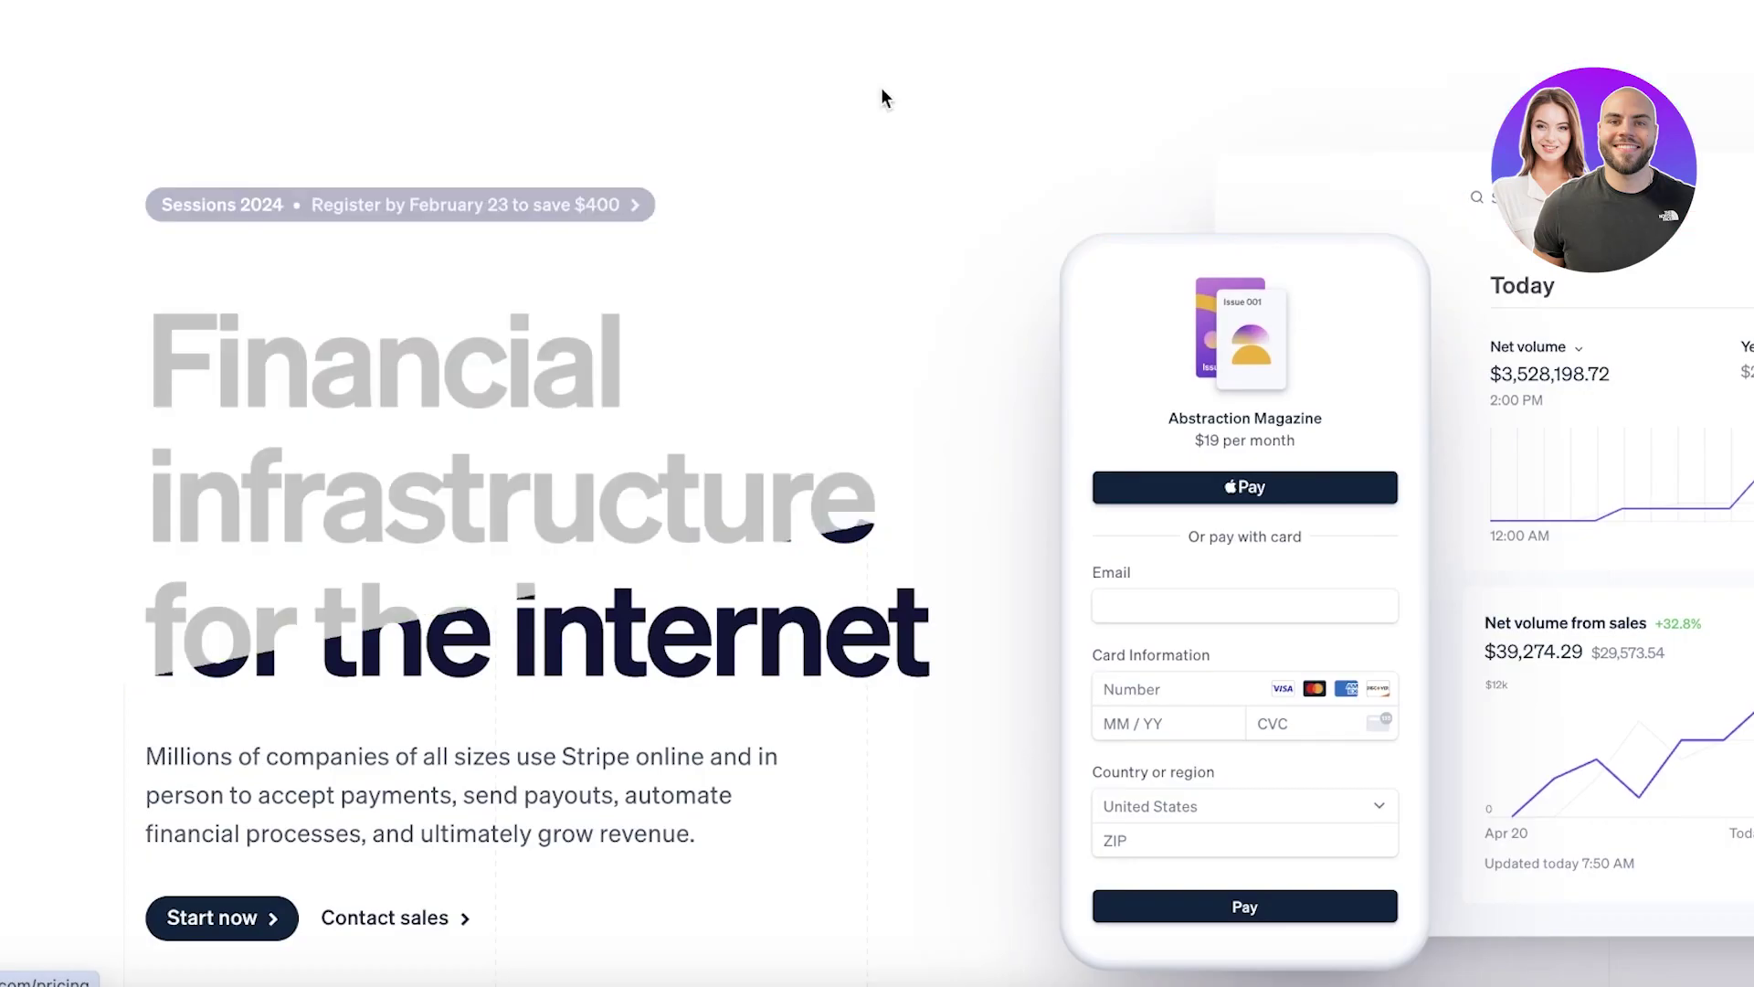
{"action": "scroll", "coordinate": [880, 109], "scroll_direction": "down", "scroll_amount": 1}
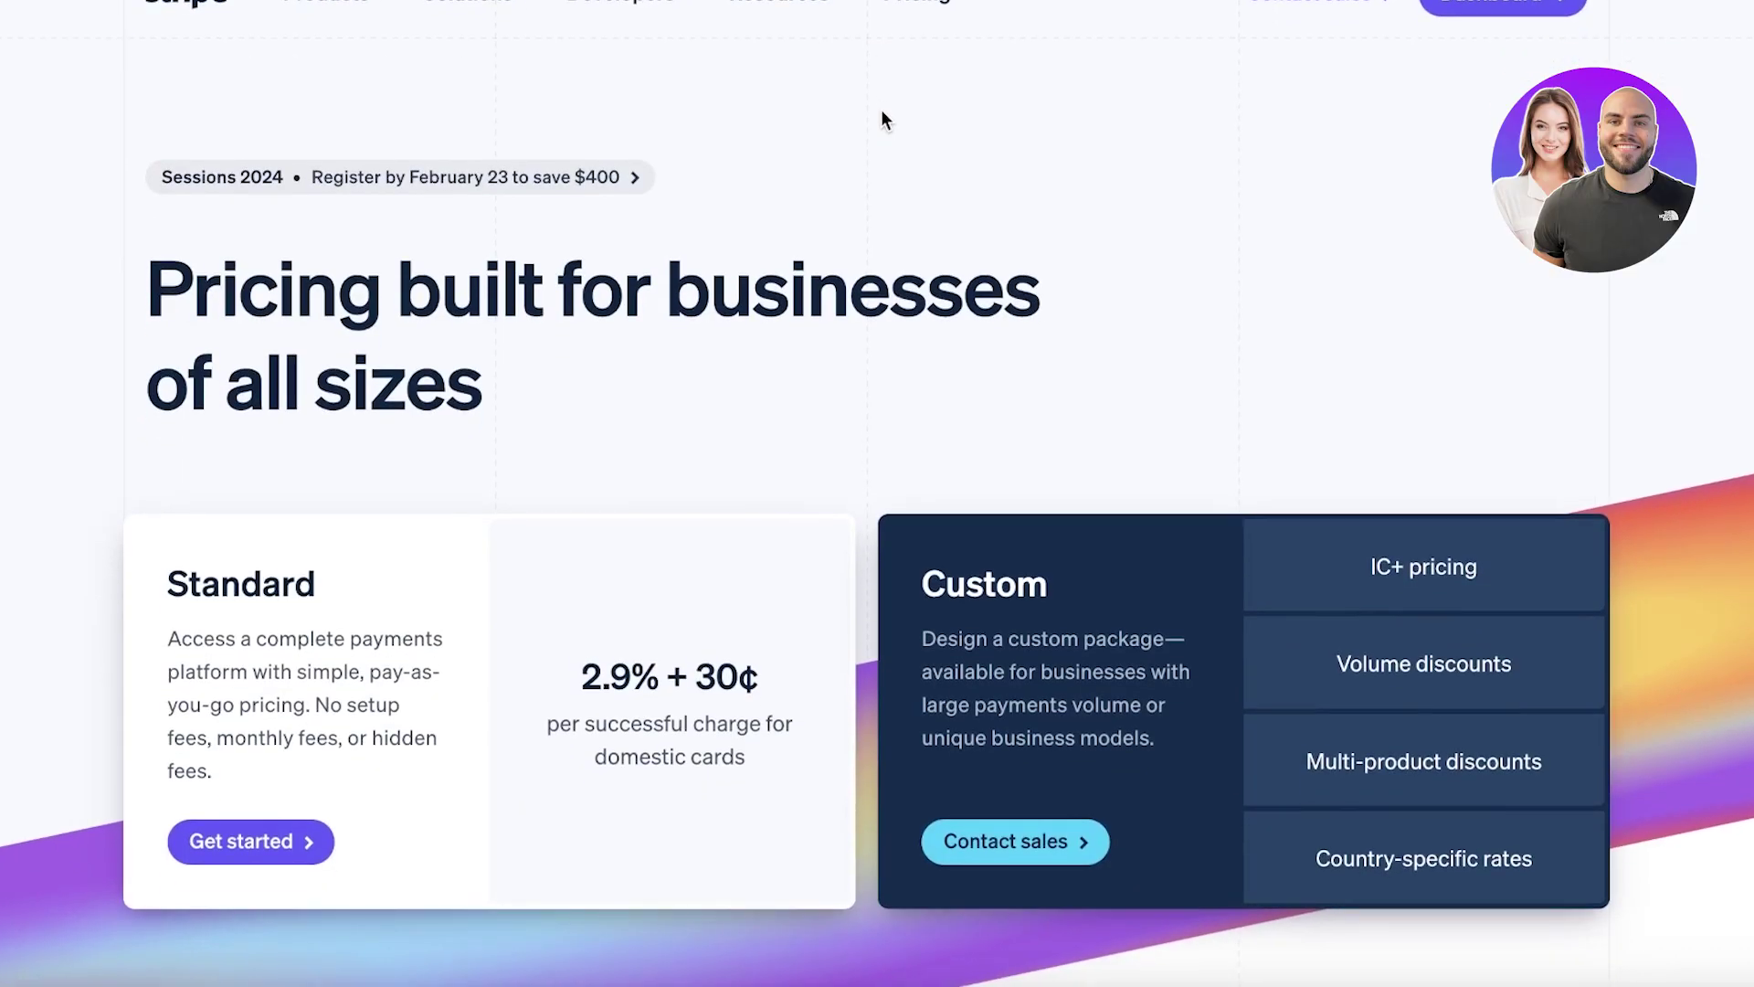
{"action": "scroll", "coordinate": [896, 128], "scroll_direction": "down", "scroll_amount": 3}
{"action": "scroll", "coordinate": [900, 174], "scroll_direction": "up", "scroll_amount": 1}
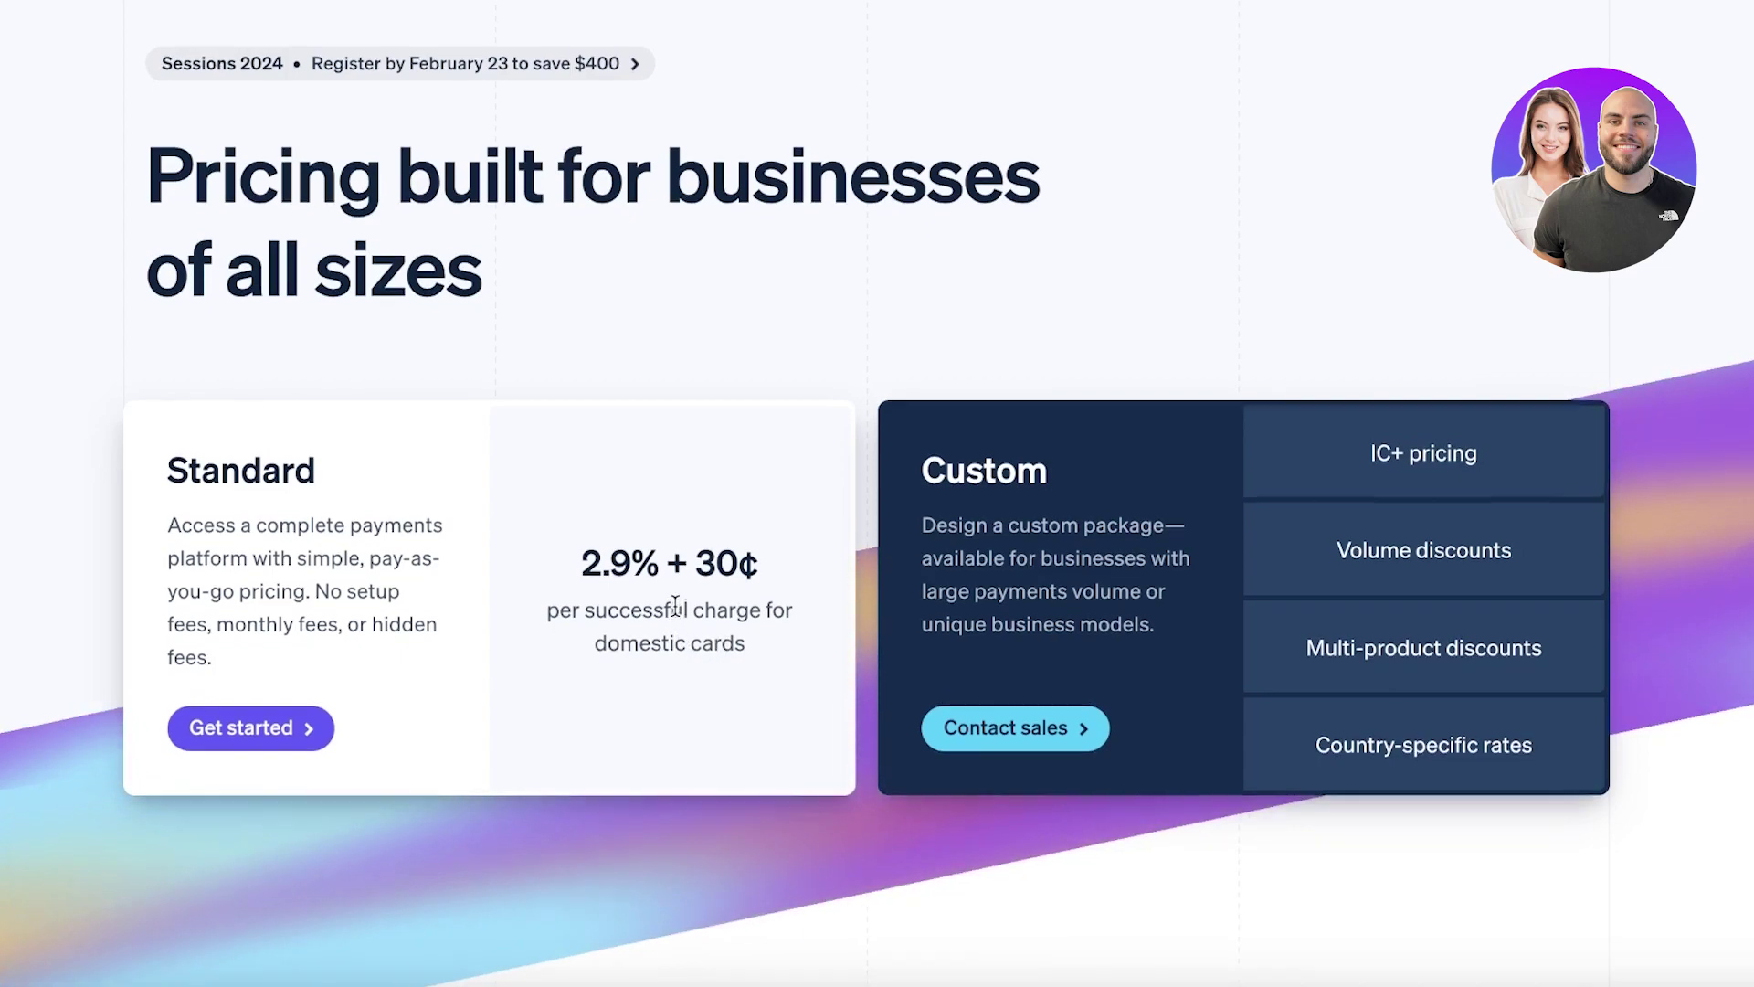
{"action": "scroll", "coordinate": [640, 625], "scroll_direction": "up", "scroll_amount": 1}
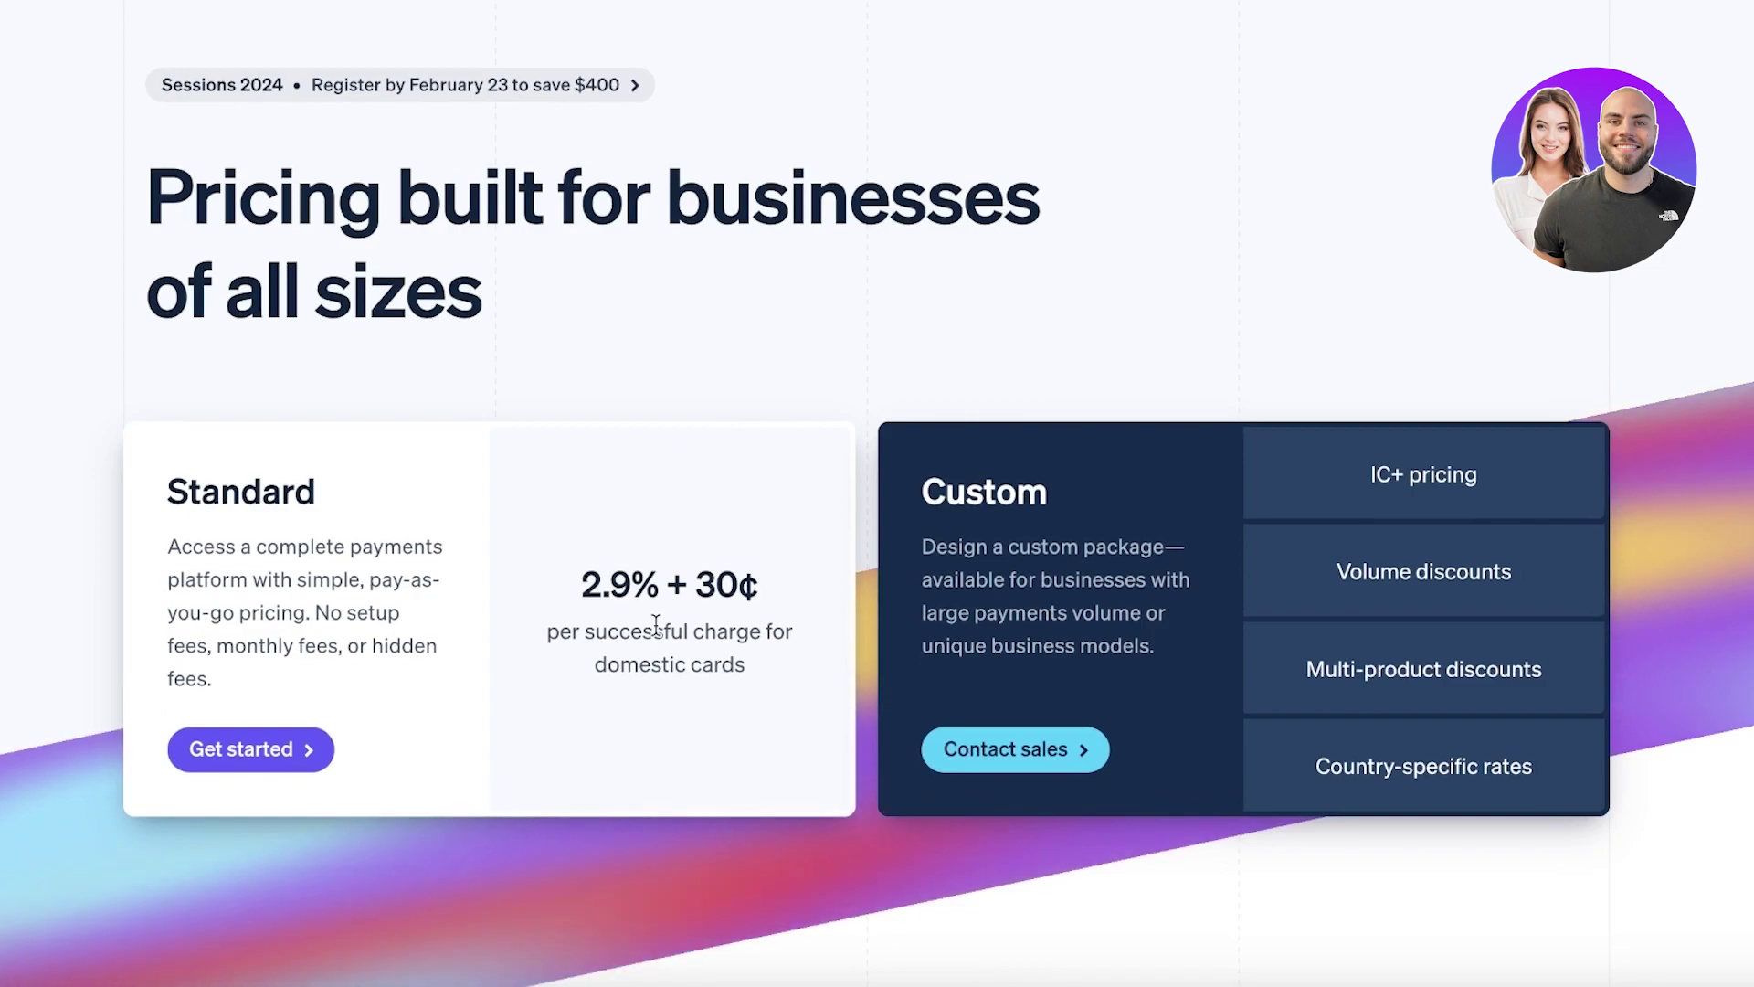
{"action": "scroll", "coordinate": [654, 612], "scroll_direction": "up", "scroll_amount": 3}
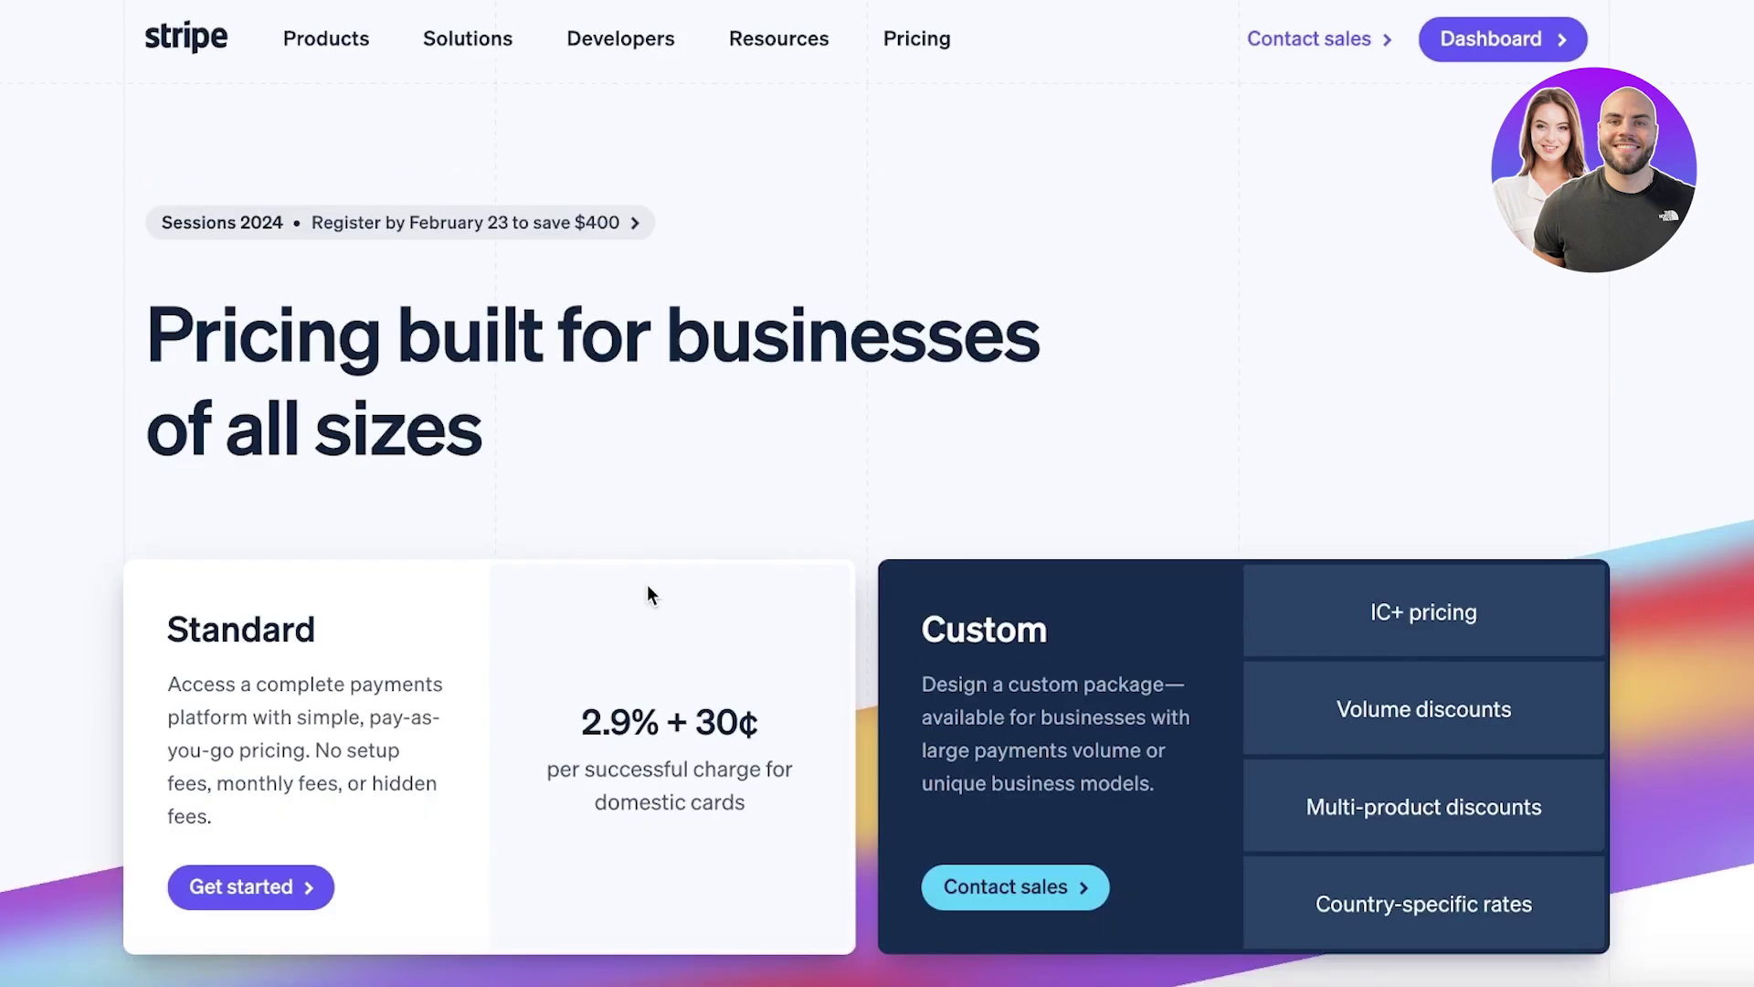
{"action": "left_click", "coordinate": [183, 38]}
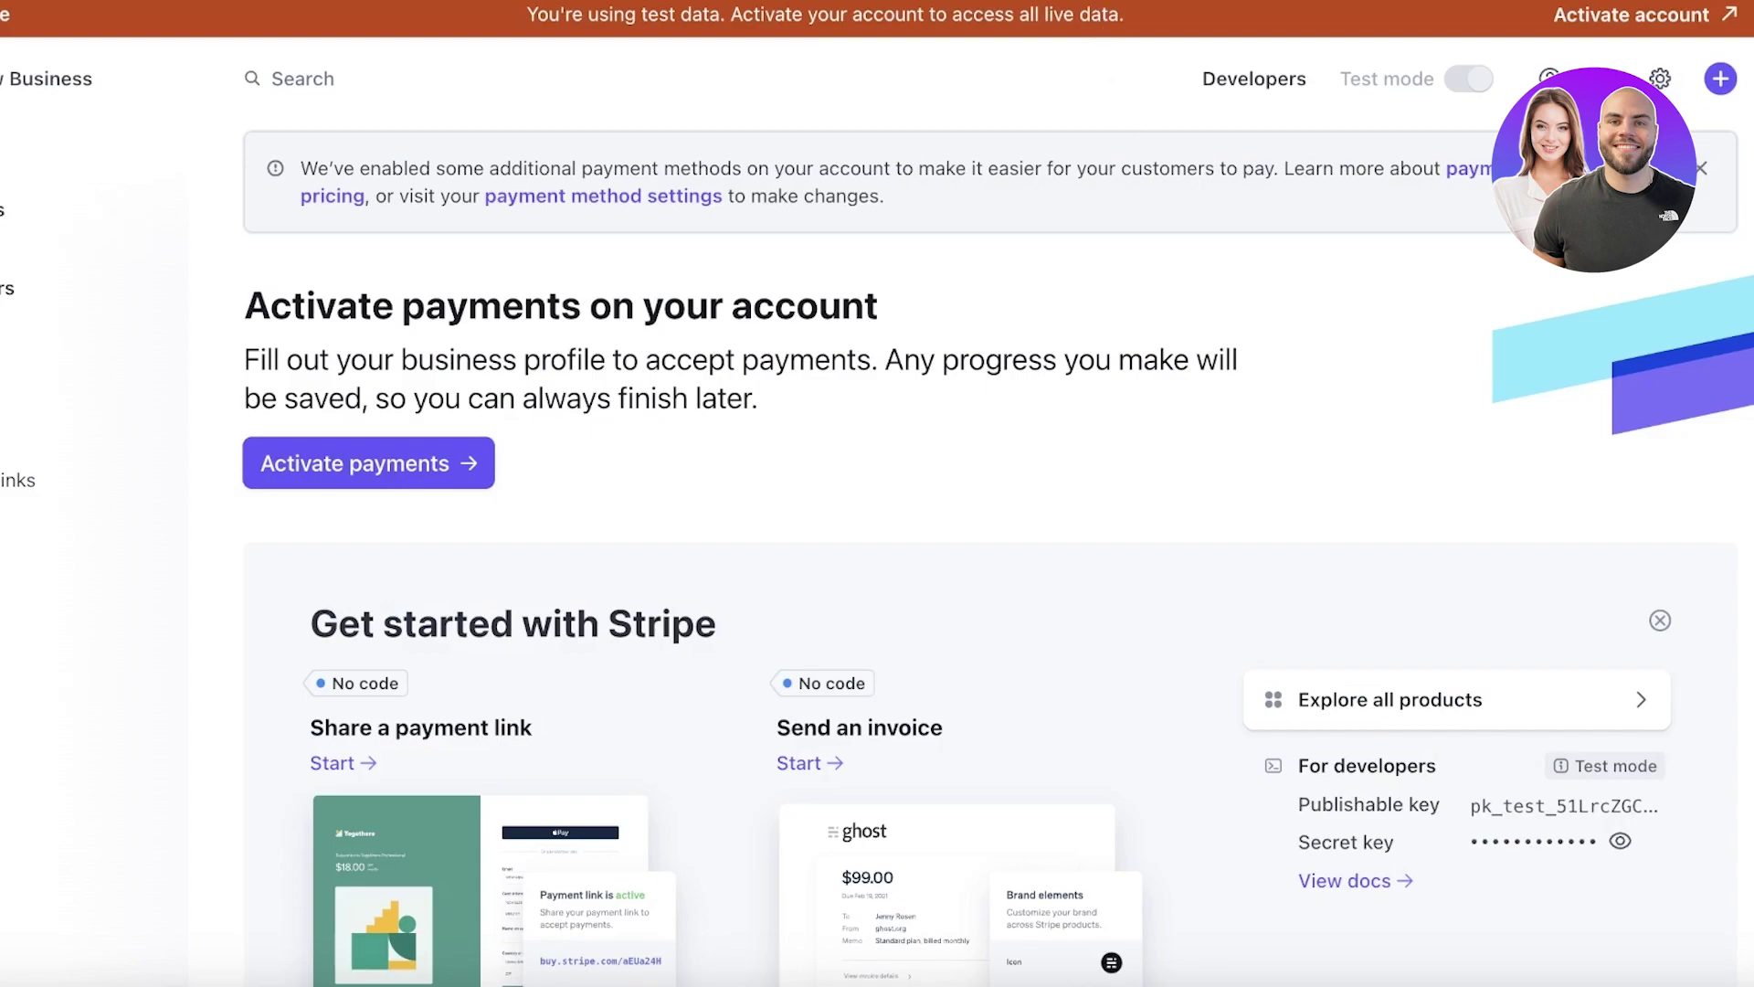
- Dismiss the new payment methods notice, then leave the account activation form without saving
{"action": "left_click", "coordinate": [1701, 168]}
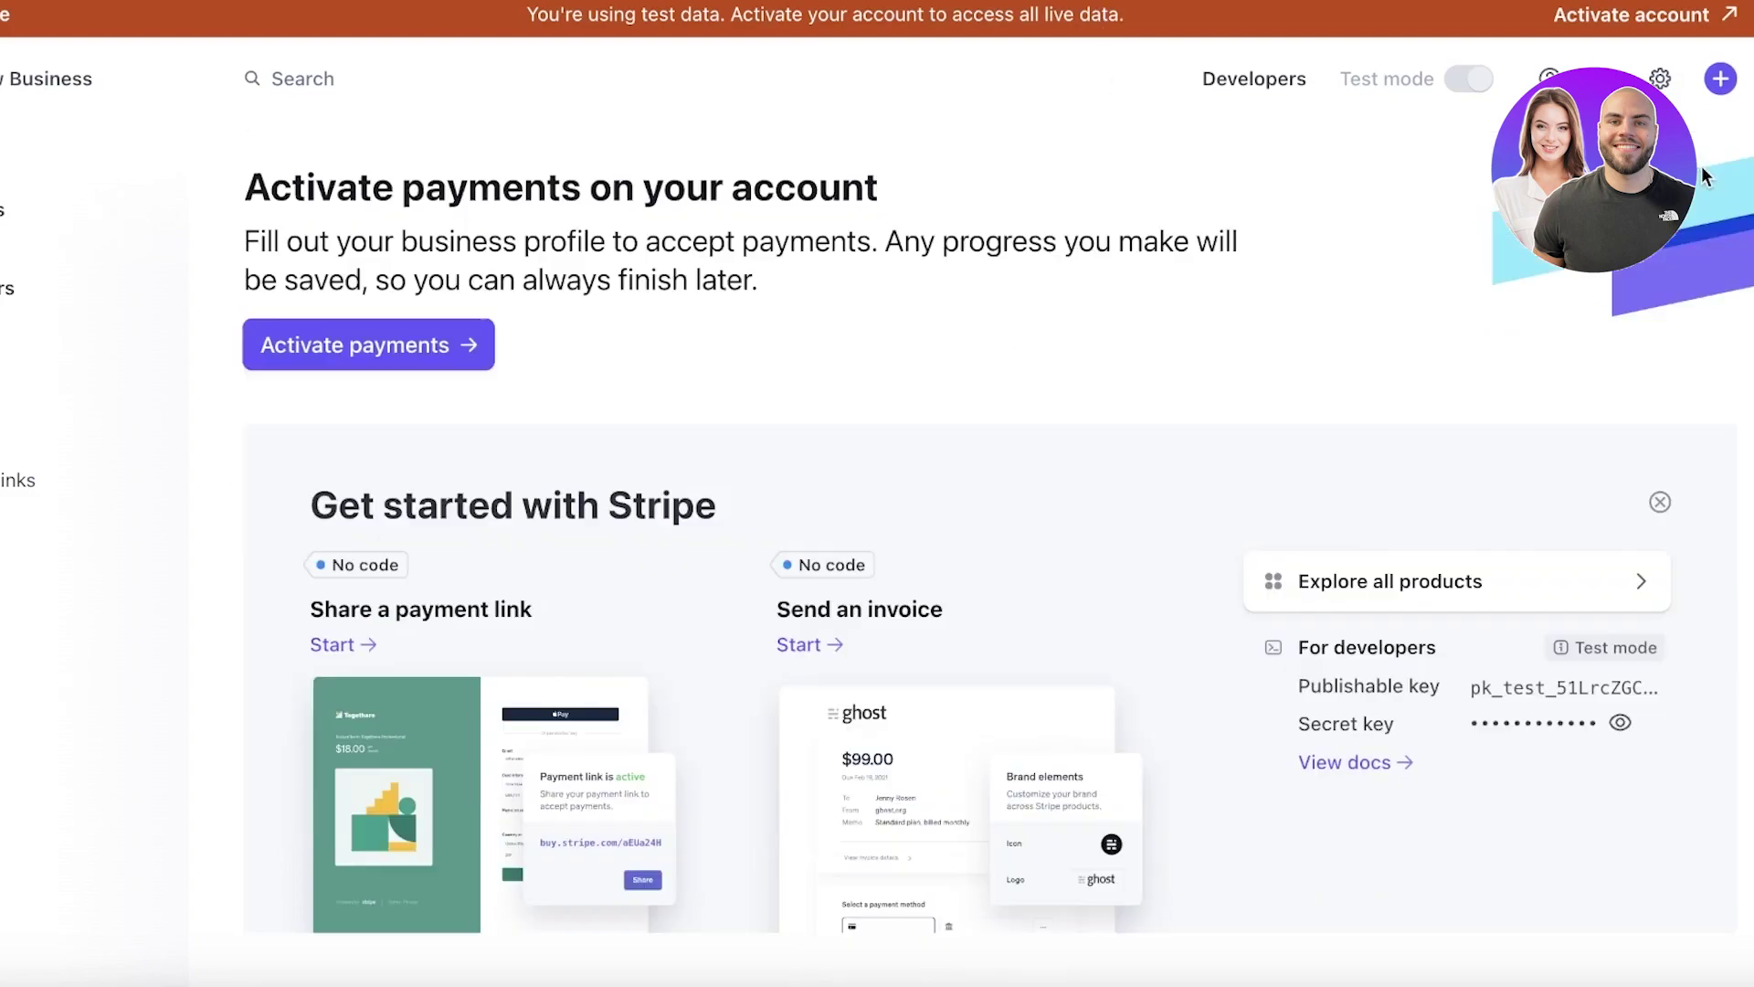
{"action": "left_click", "coordinate": [1642, 32]}
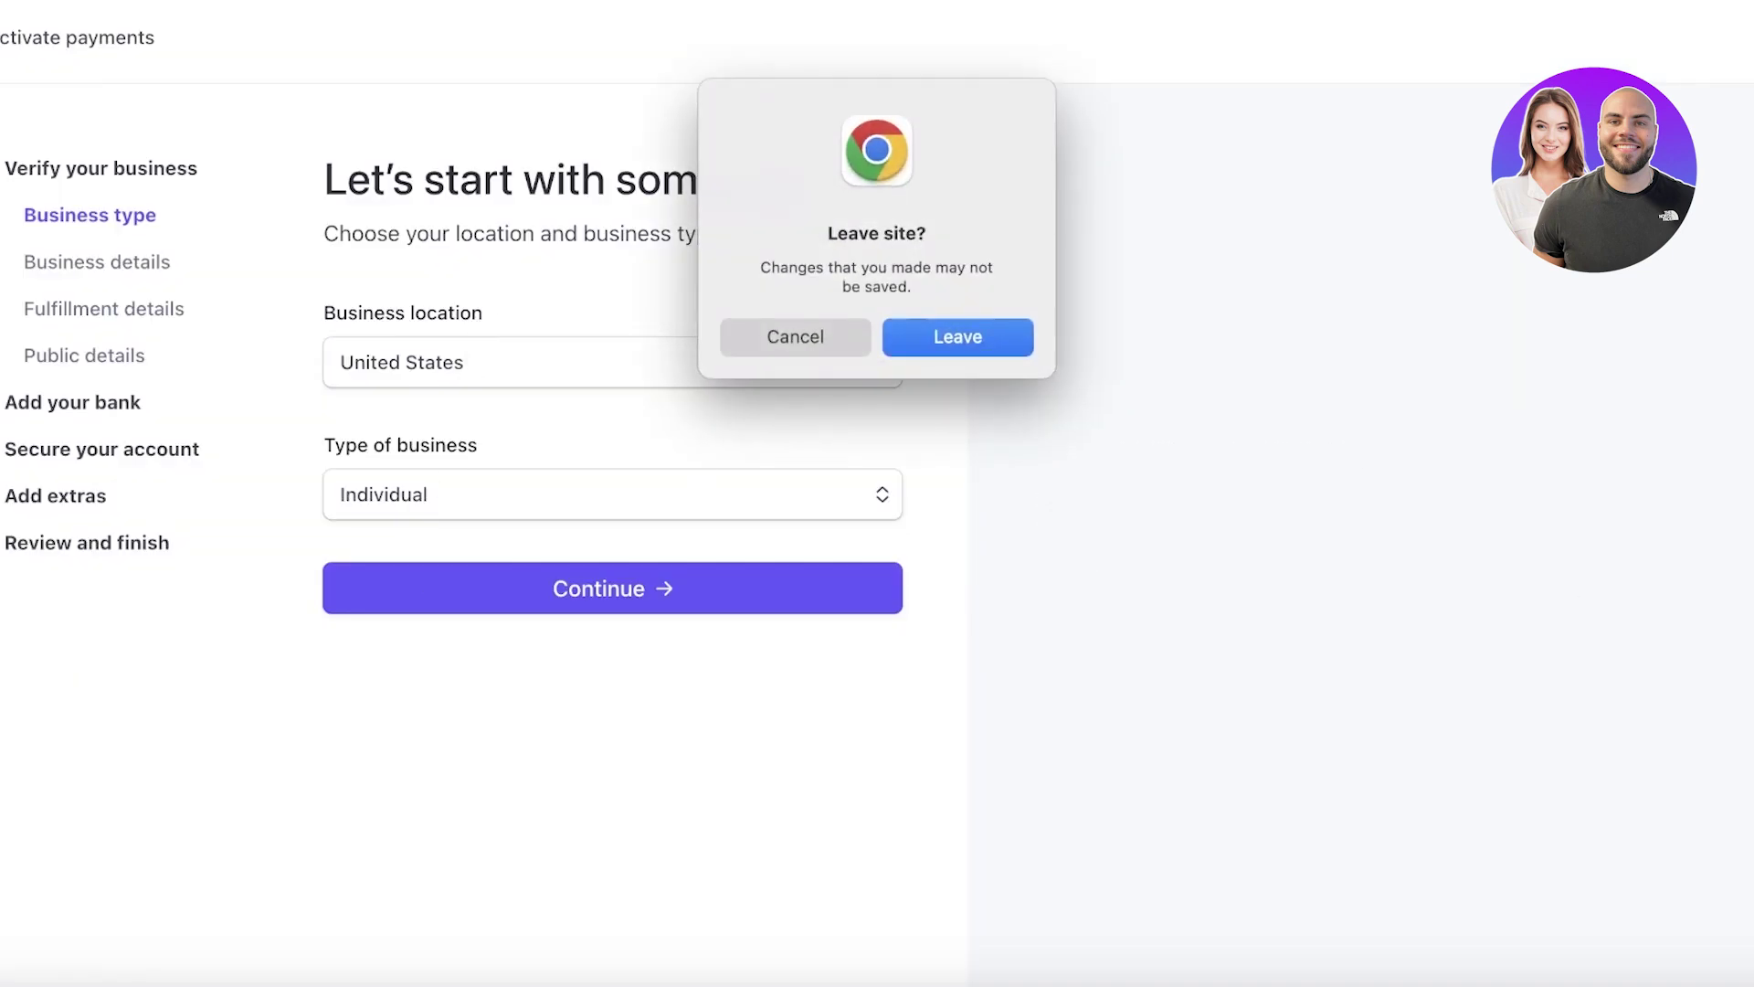
{"action": "left_click", "coordinate": [937, 340]}
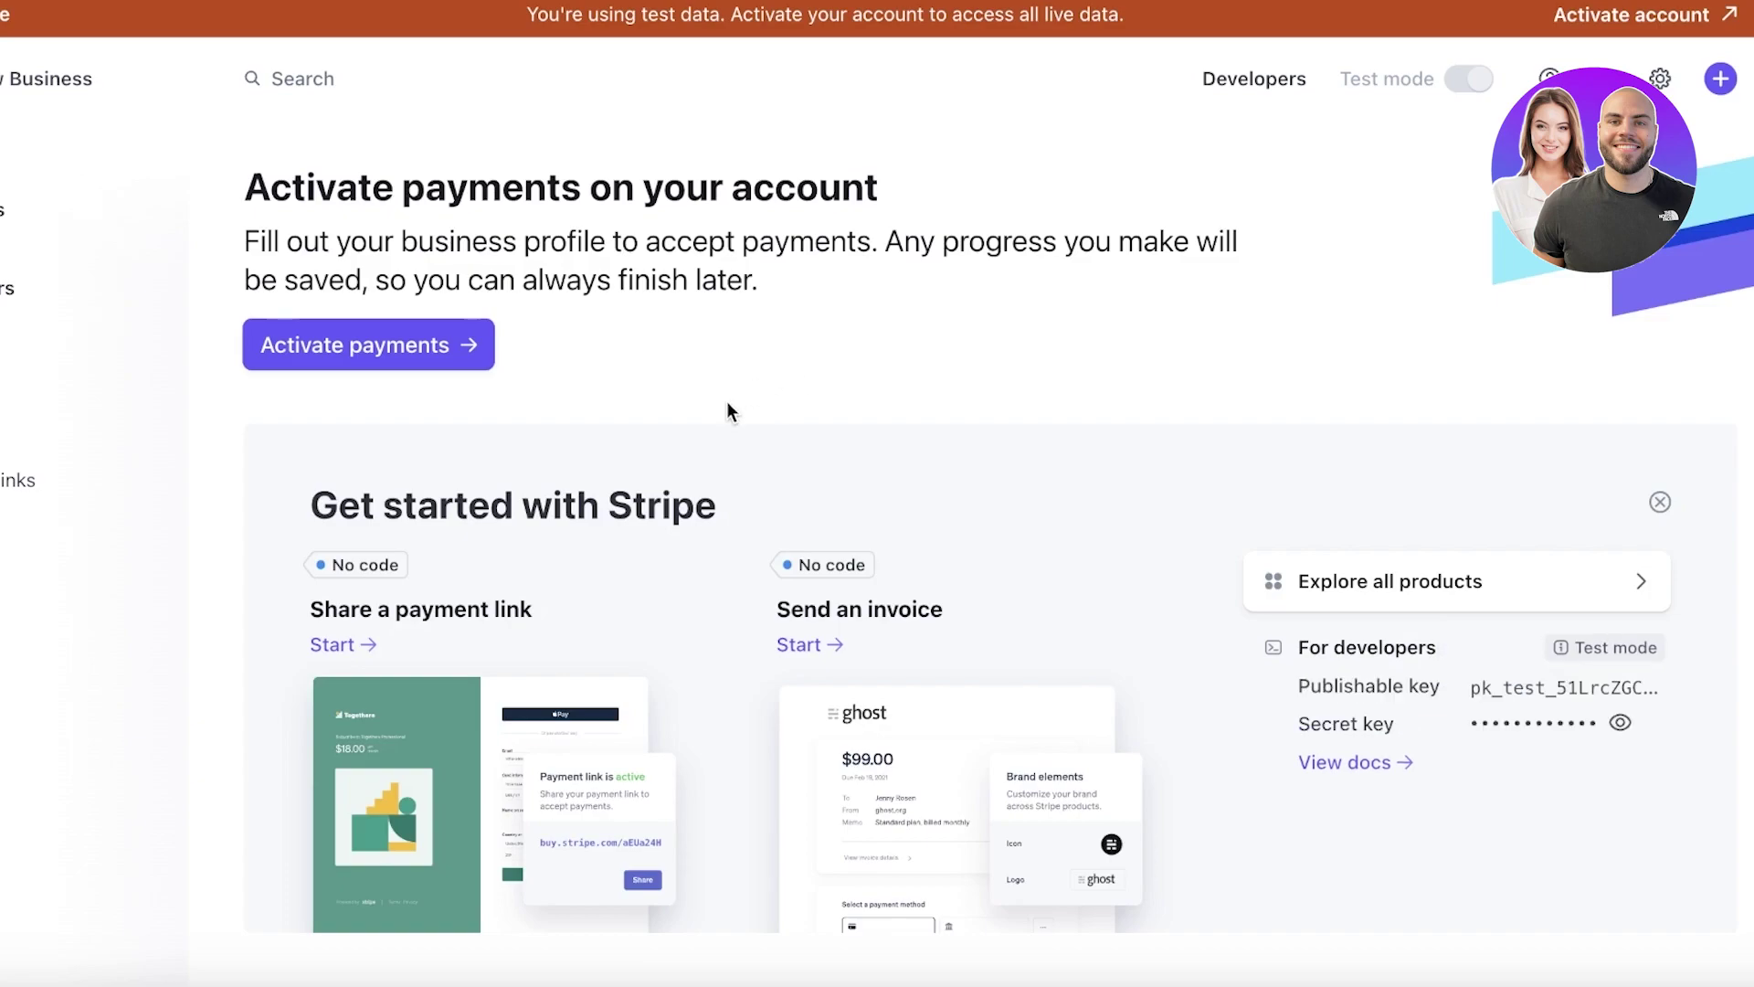
{"action": "scroll", "coordinate": [1137, 420], "scroll_direction": "down", "scroll_amount": 10}
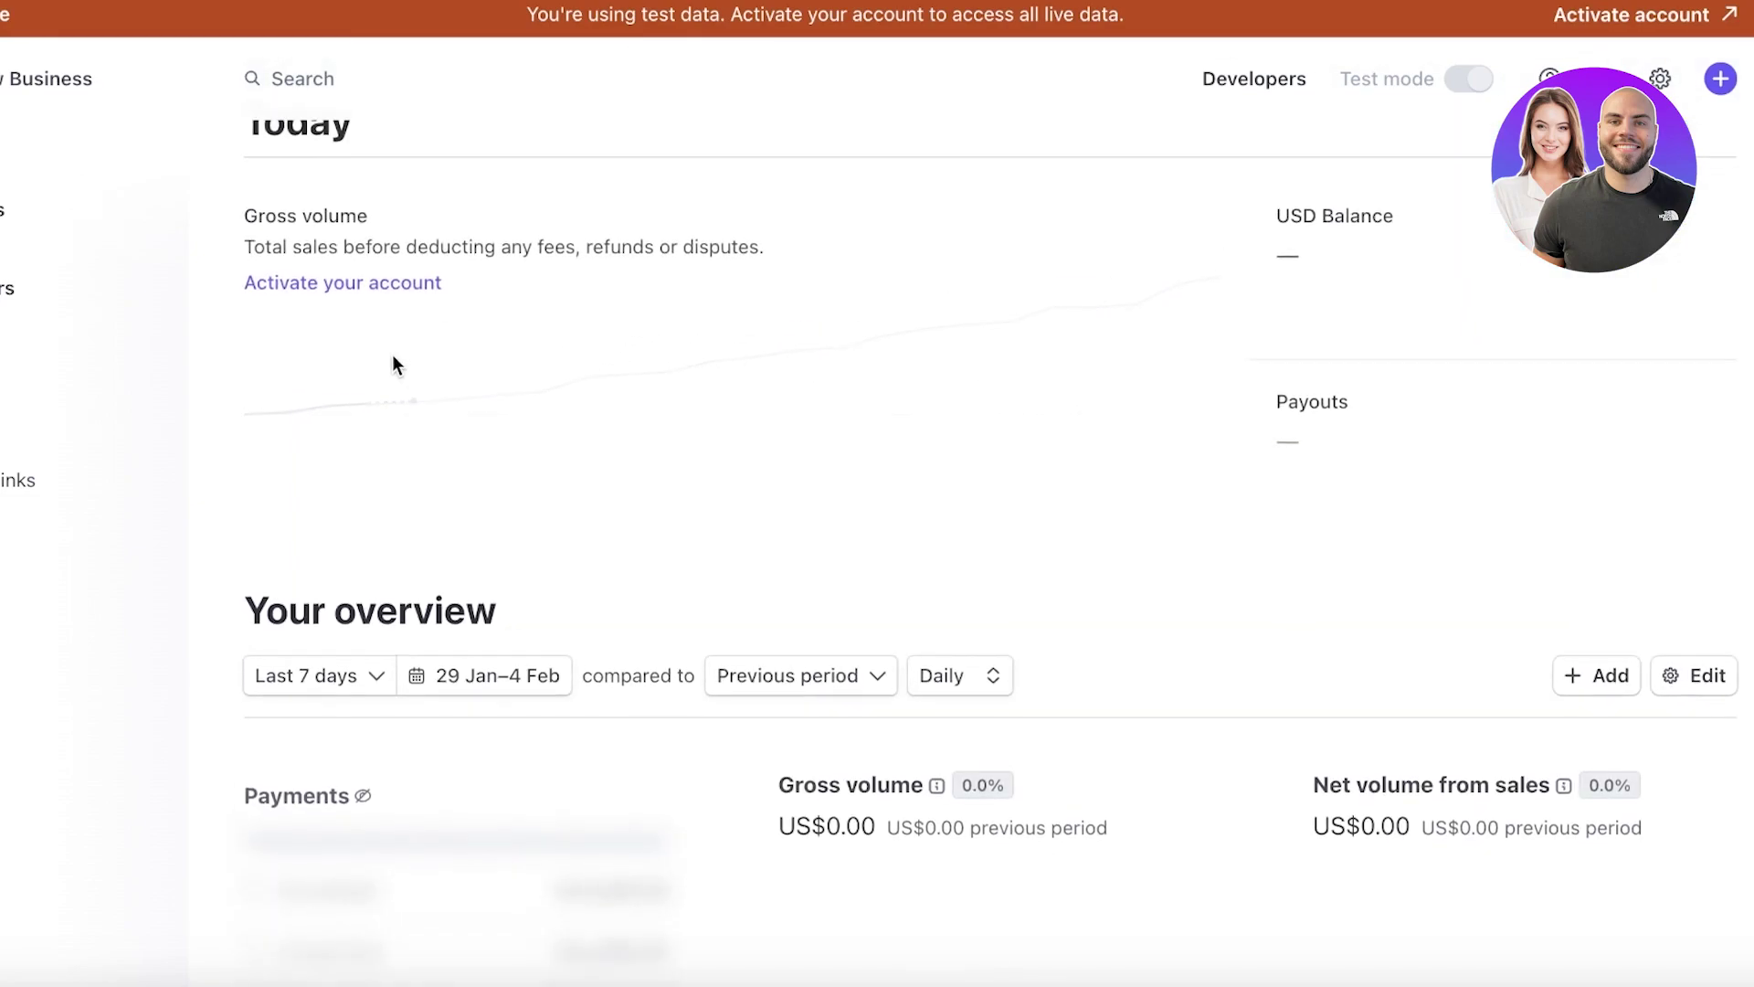
{"action": "scroll", "coordinate": [461, 457], "scroll_direction": "down", "scroll_amount": 5}
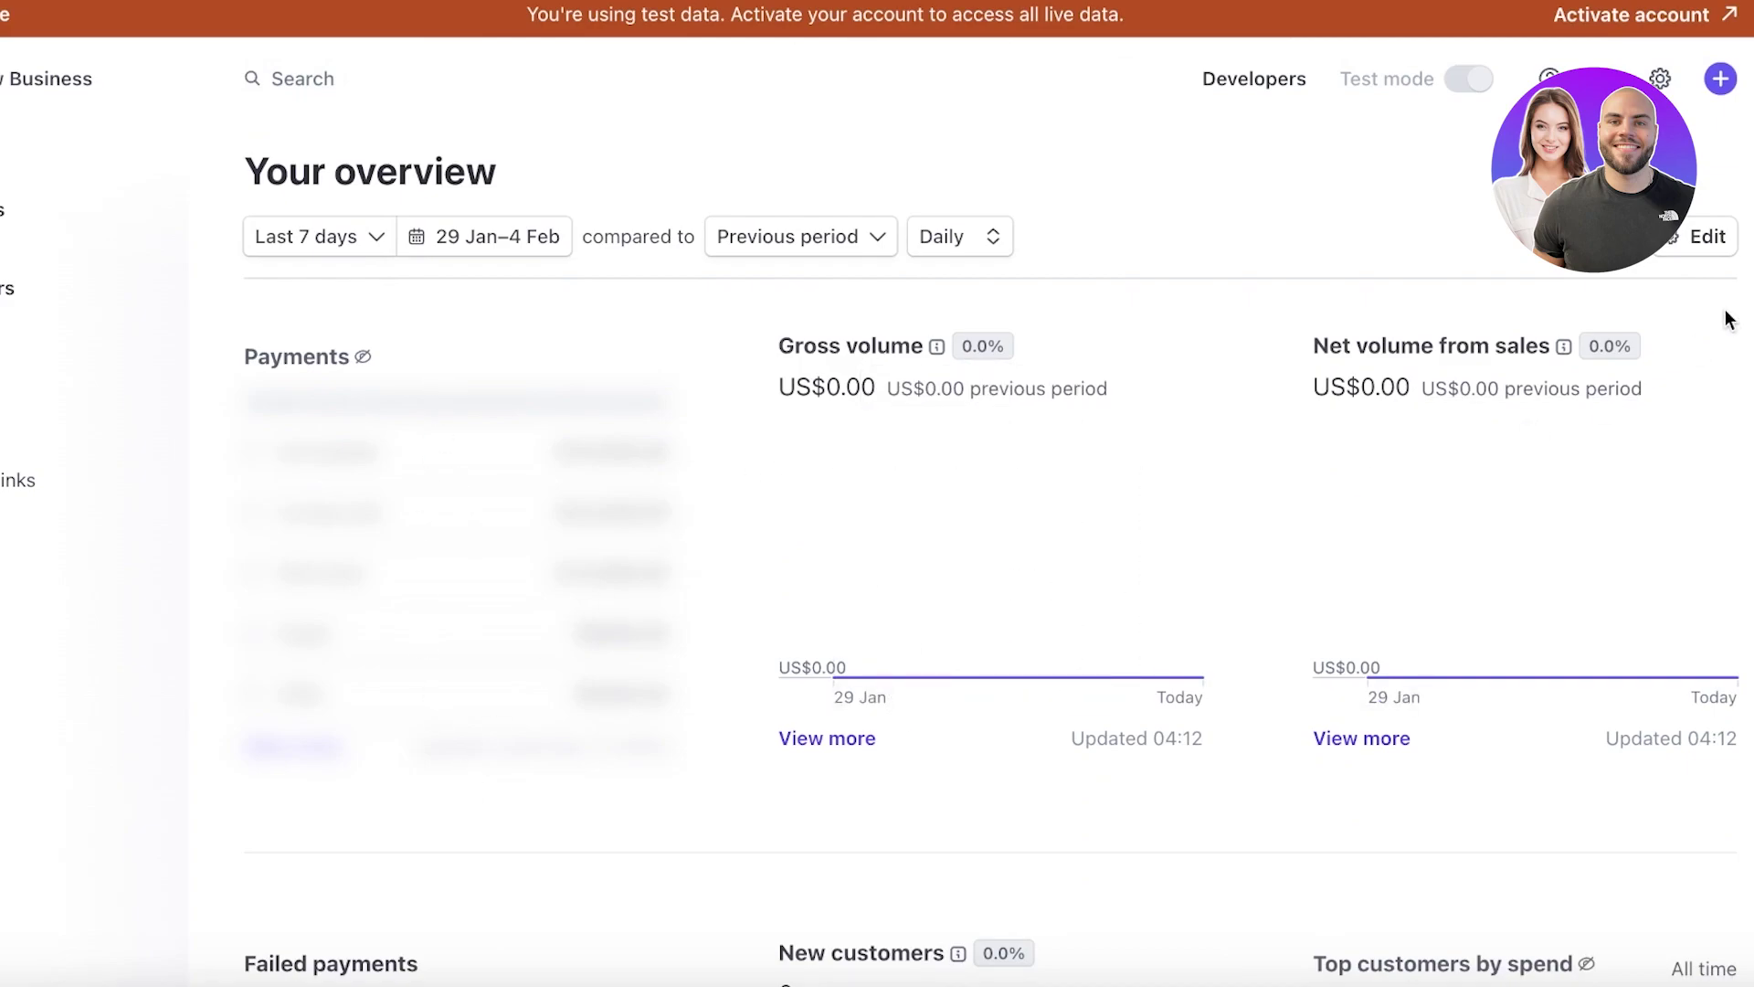
{"action": "scroll", "coordinate": [1612, 548], "scroll_direction": "down", "scroll_amount": 5}
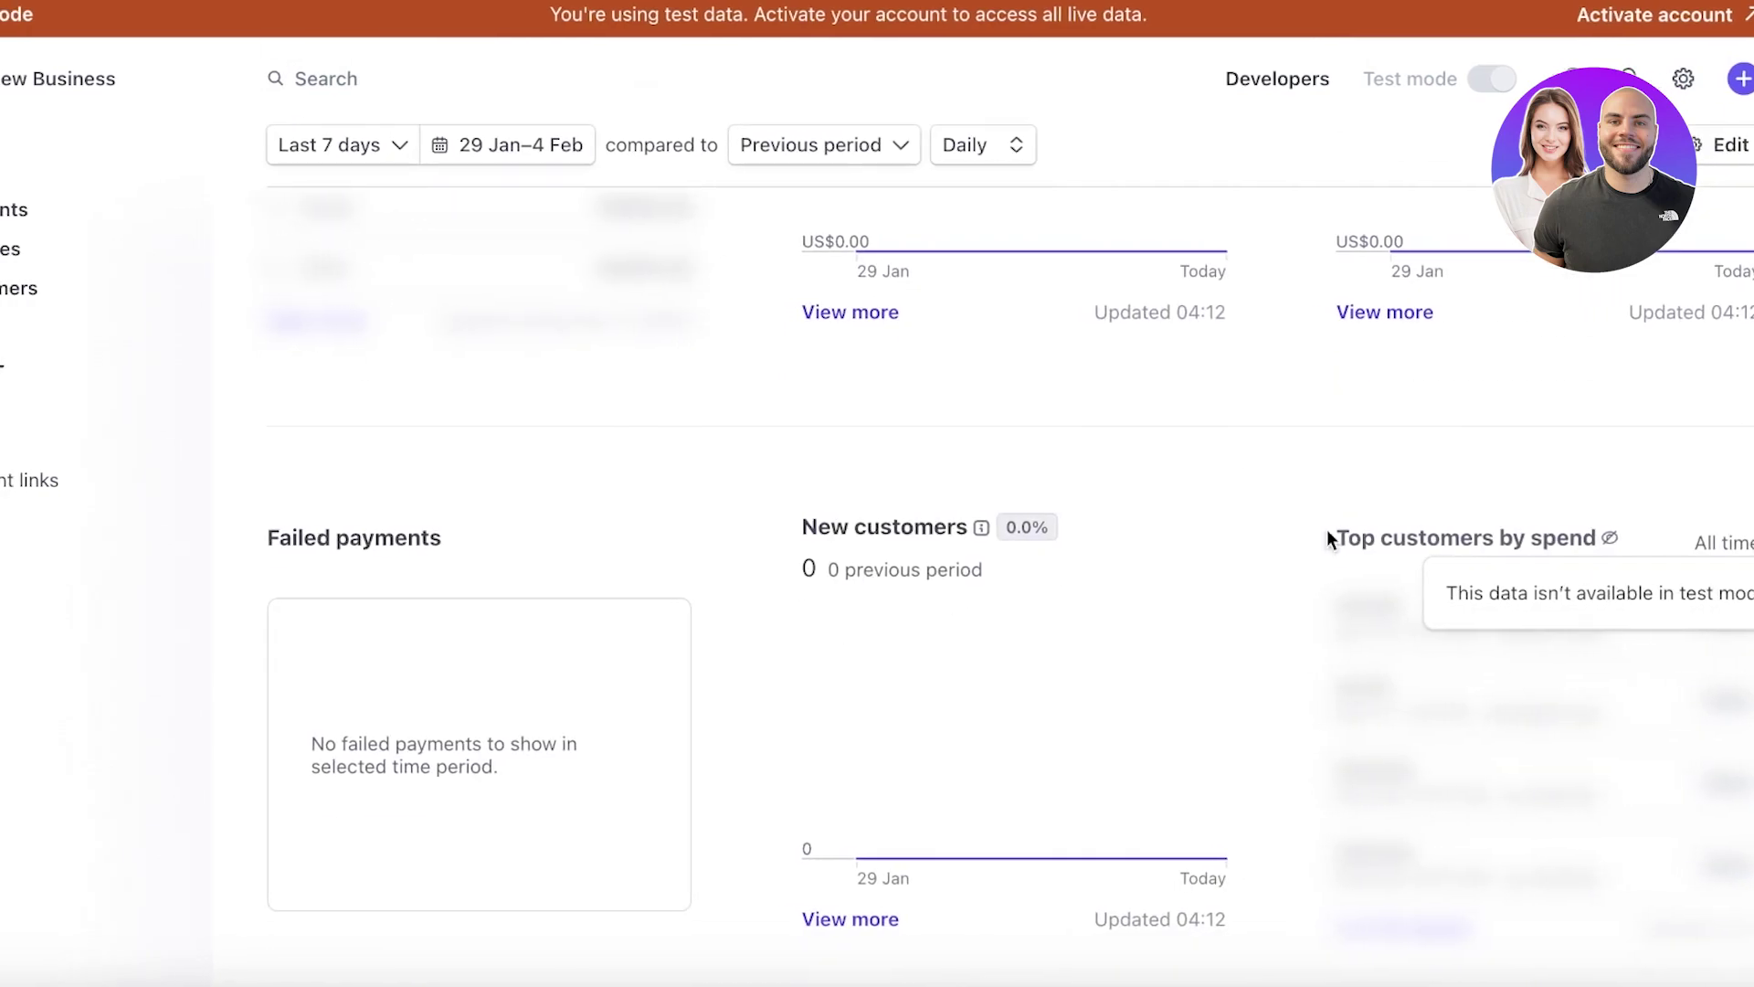
{"action": "scroll", "coordinate": [745, 347], "scroll_direction": "up", "scroll_amount": 10}
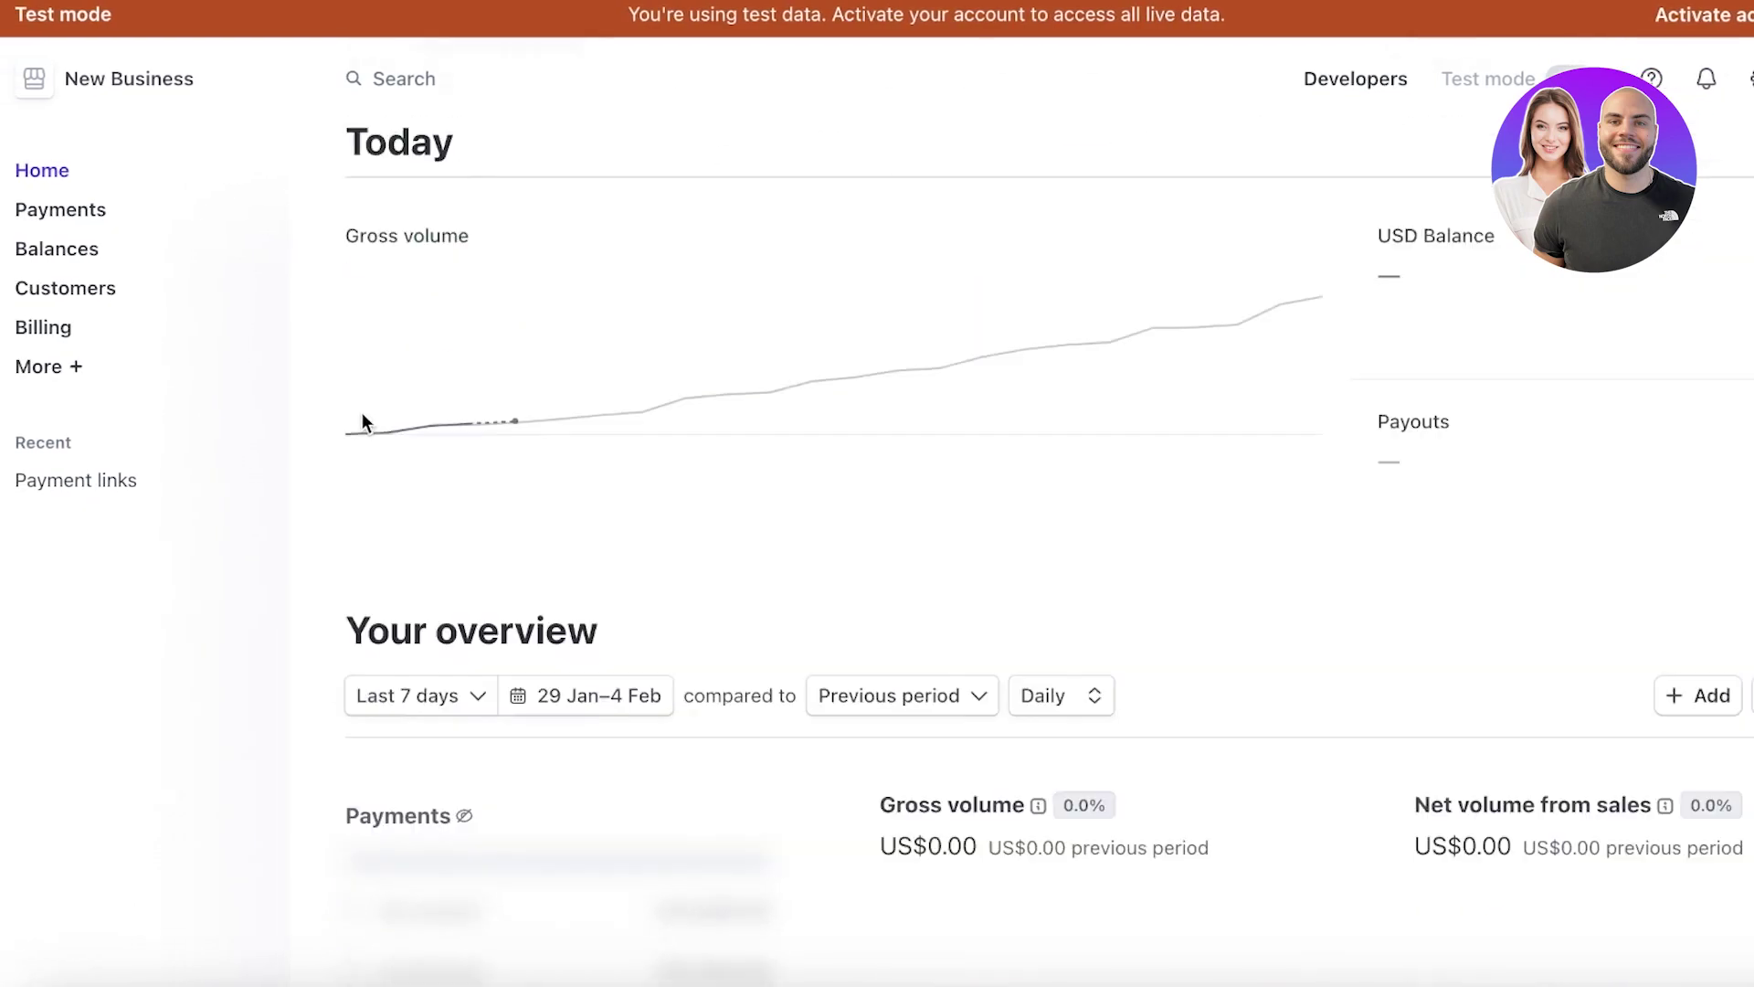
{"action": "scroll", "coordinate": [361, 420], "scroll_direction": "up", "scroll_amount": 4}
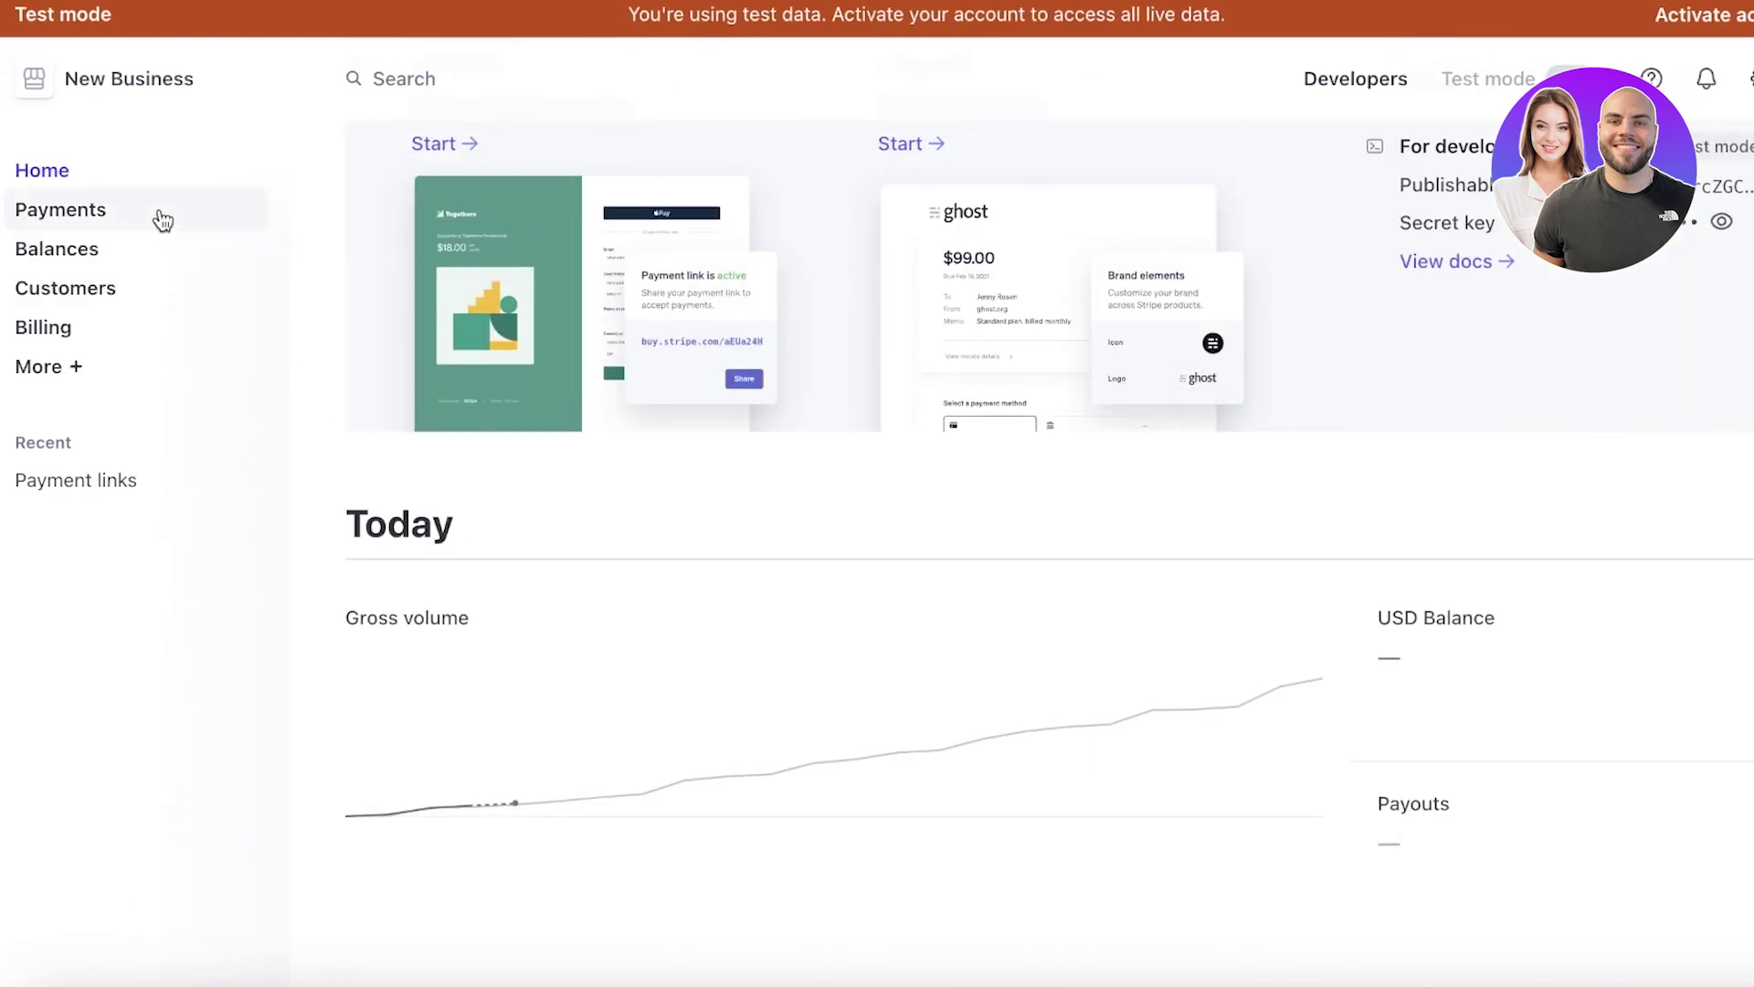
- Look over the Payments overview, then open Balances showing the US$0.00 USD balance
{"action": "left_click", "coordinate": [94, 218]}
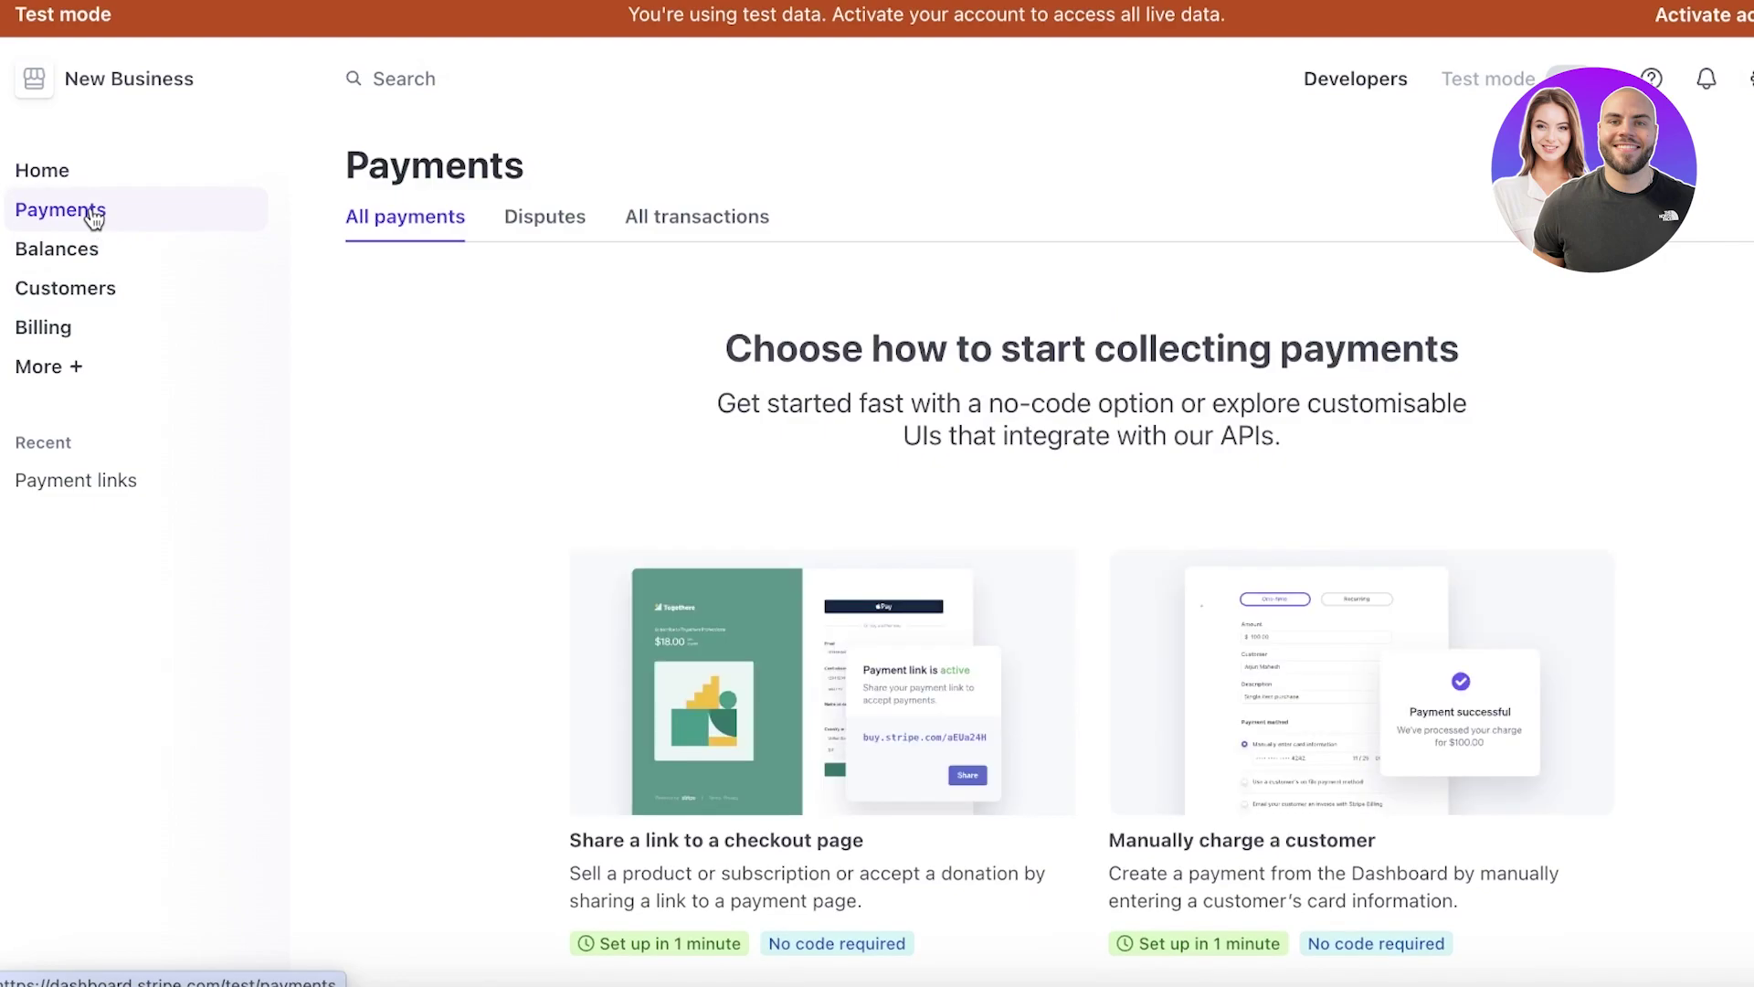
{"action": "scroll", "coordinate": [1141, 165], "scroll_direction": "down", "scroll_amount": 8}
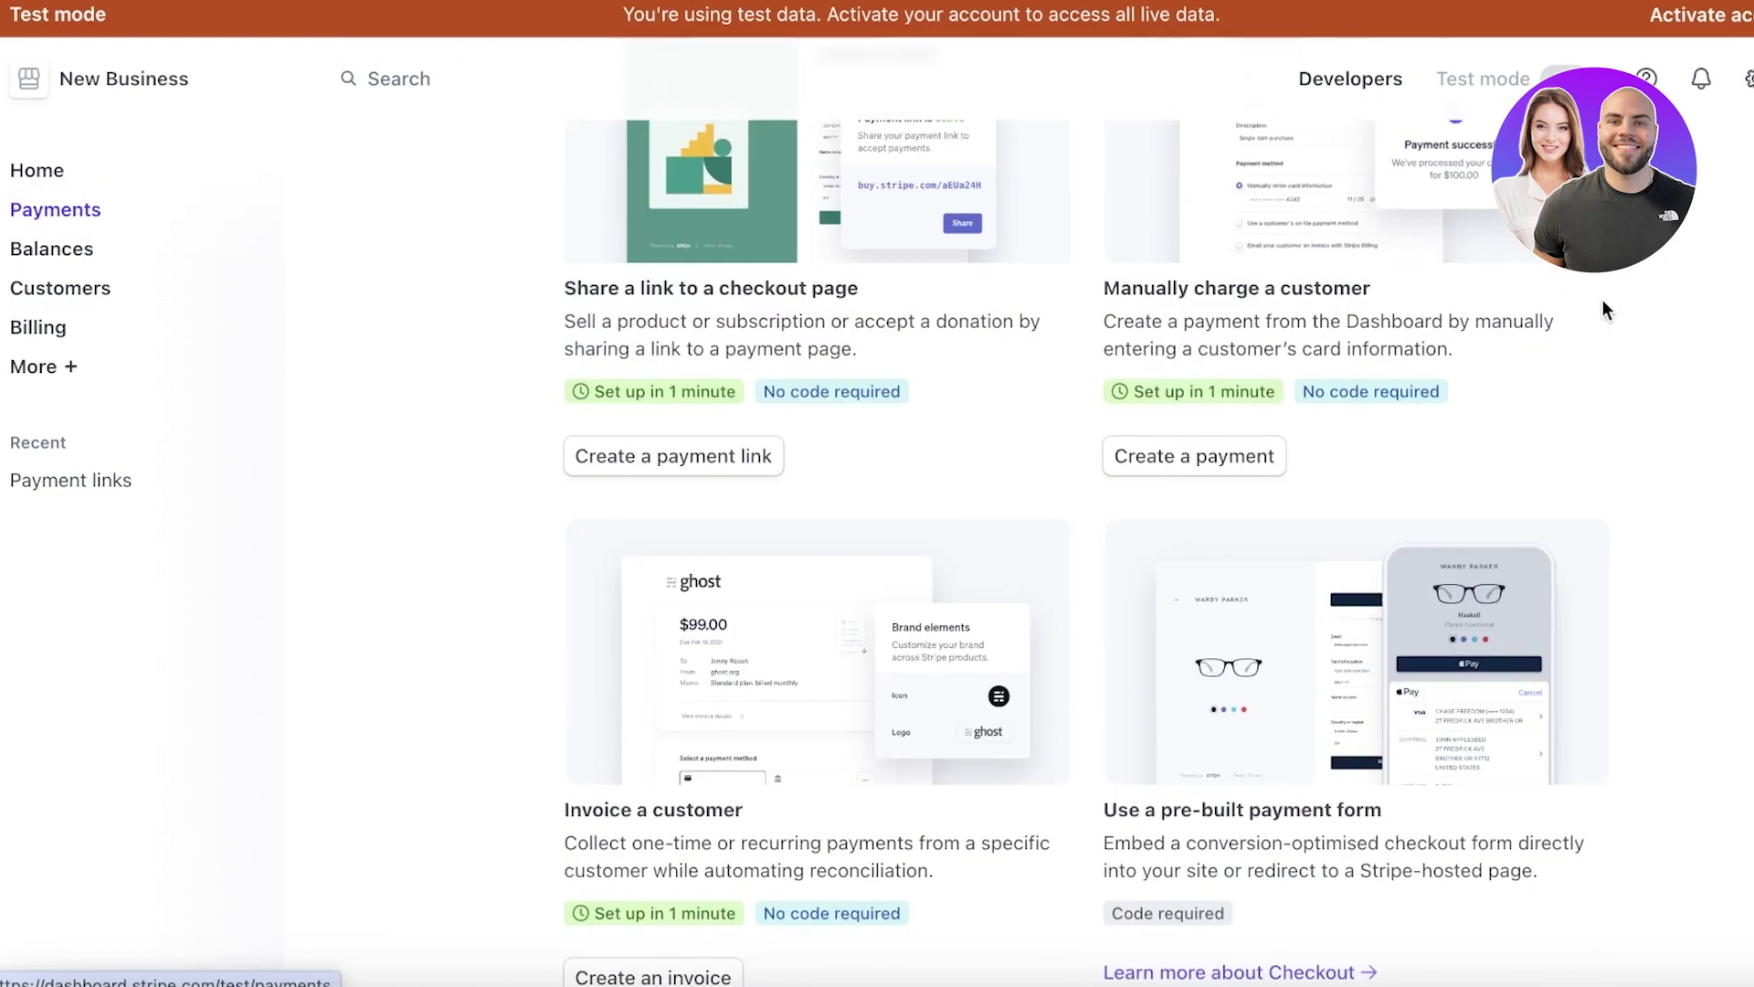
{"action": "scroll", "coordinate": [1536, 320], "scroll_direction": "up", "scroll_amount": 4}
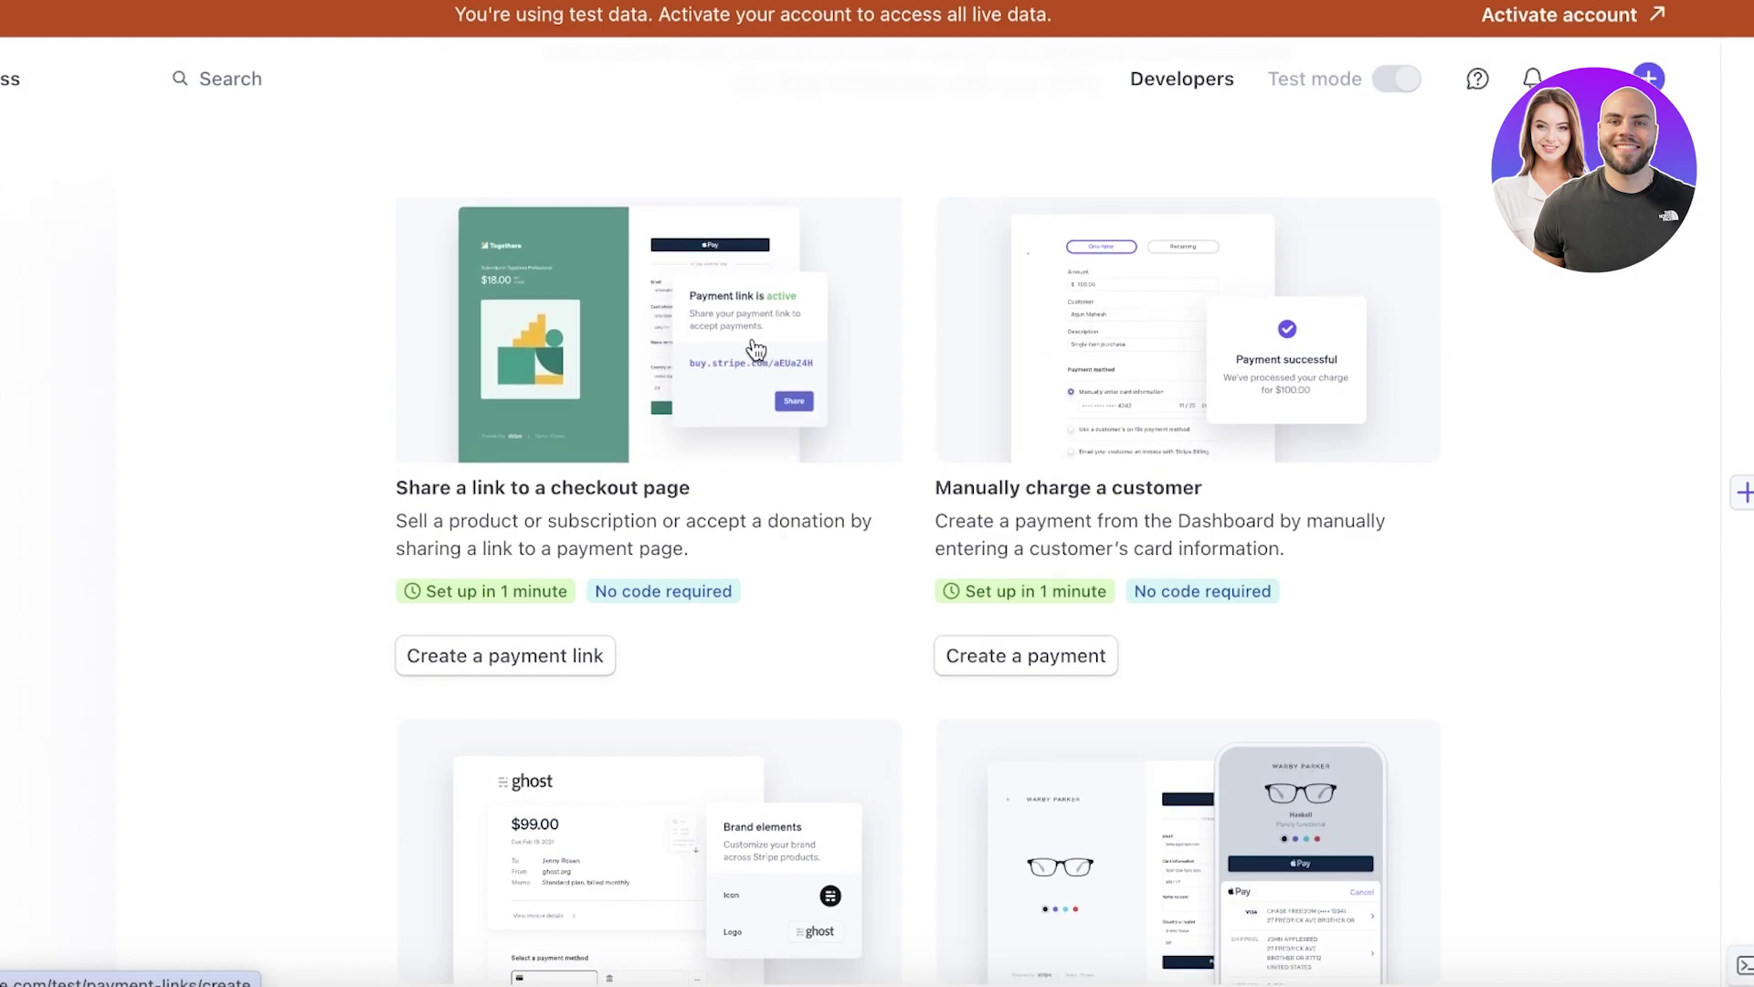
{"action": "scroll", "coordinate": [1151, 319], "scroll_direction": "down", "scroll_amount": 6}
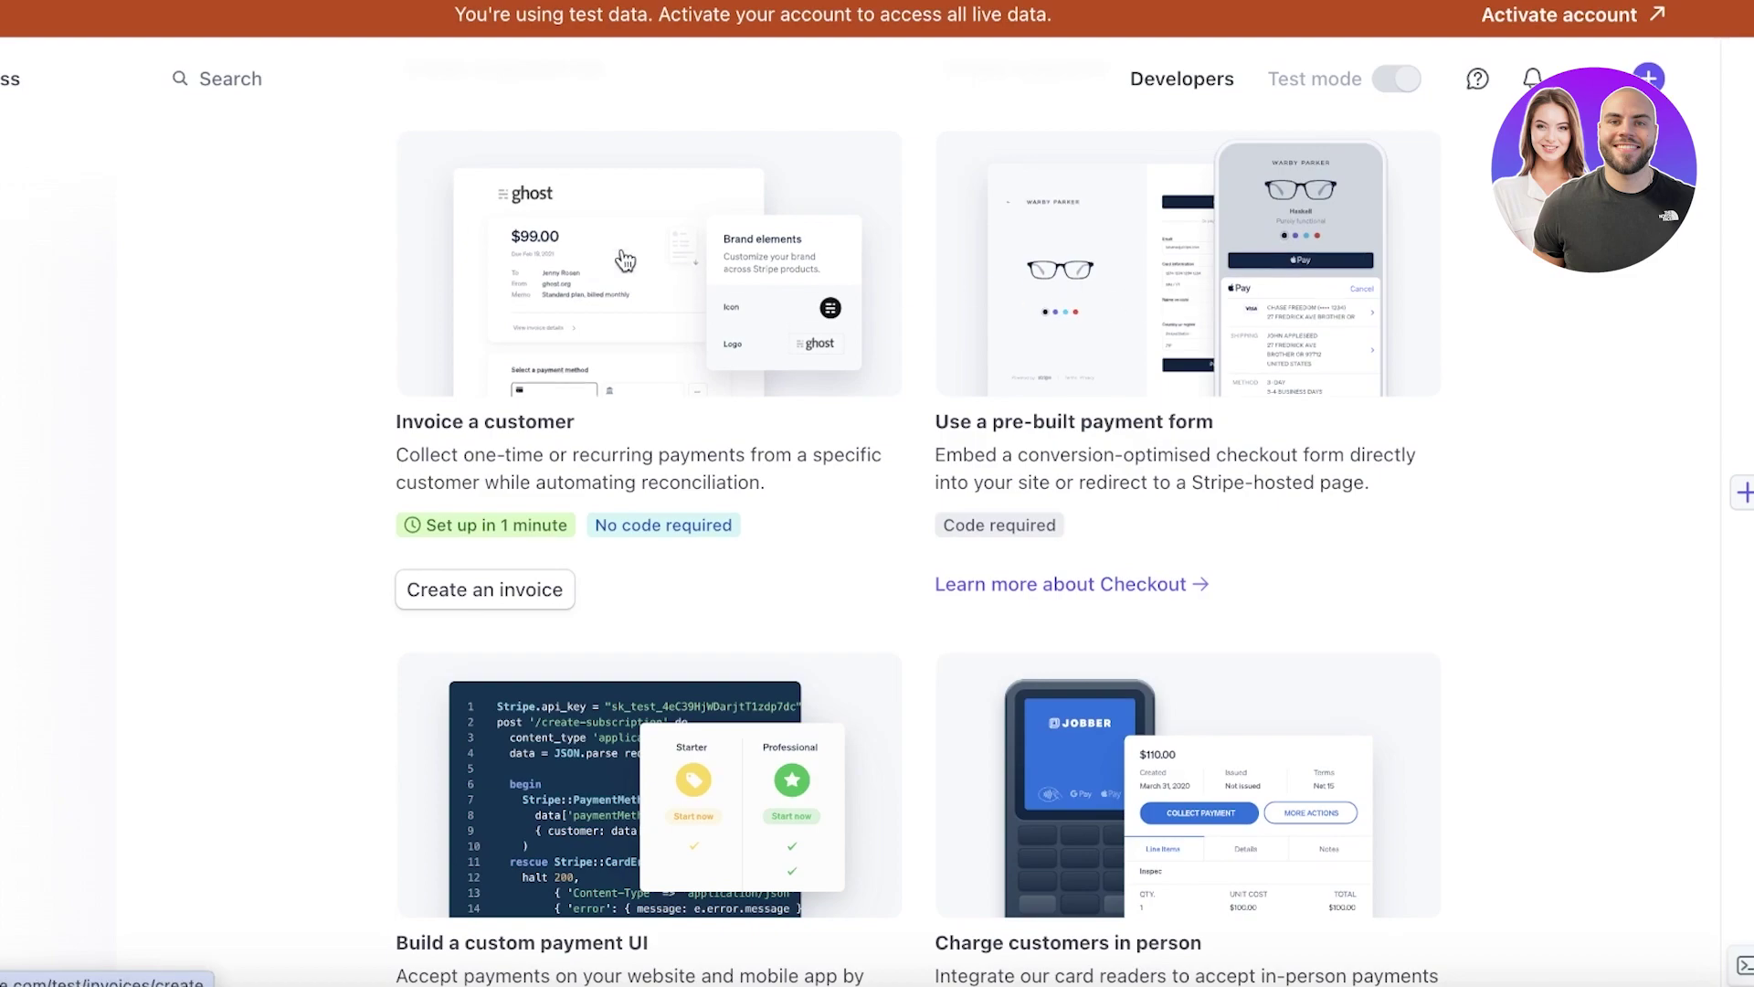
{"action": "scroll", "coordinate": [601, 256], "scroll_direction": "down", "scroll_amount": 2}
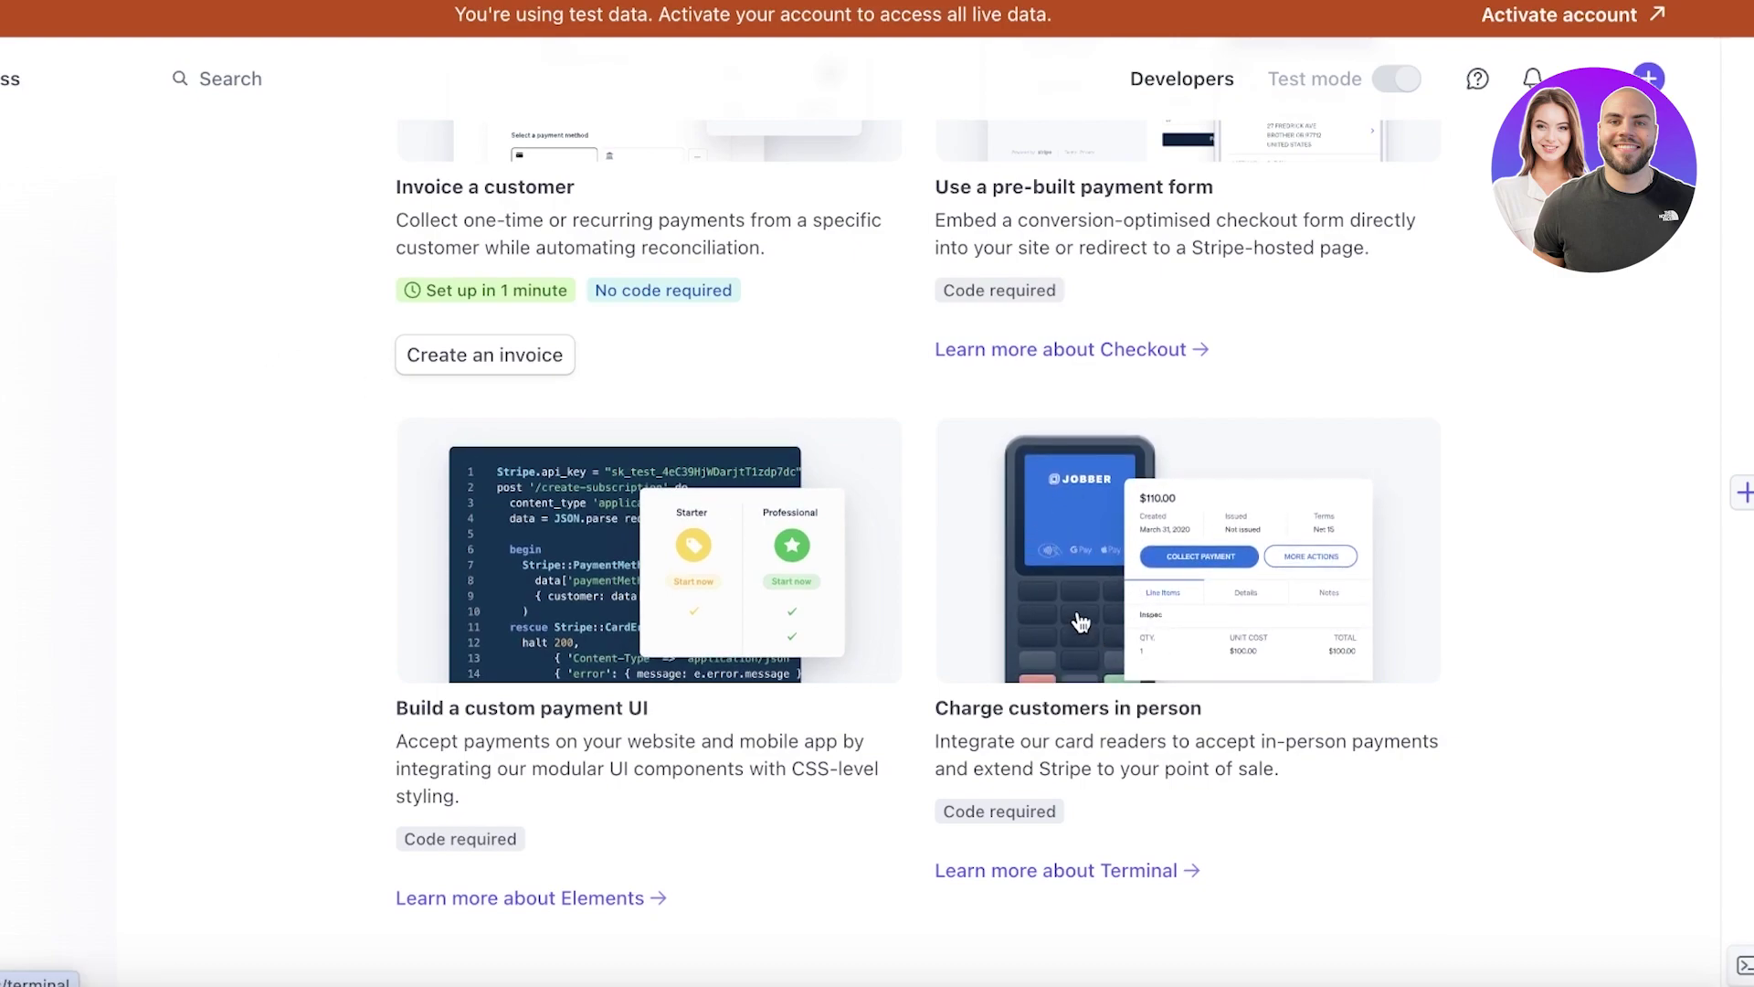
{"action": "scroll", "coordinate": [1076, 621], "scroll_direction": "up", "scroll_amount": 9}
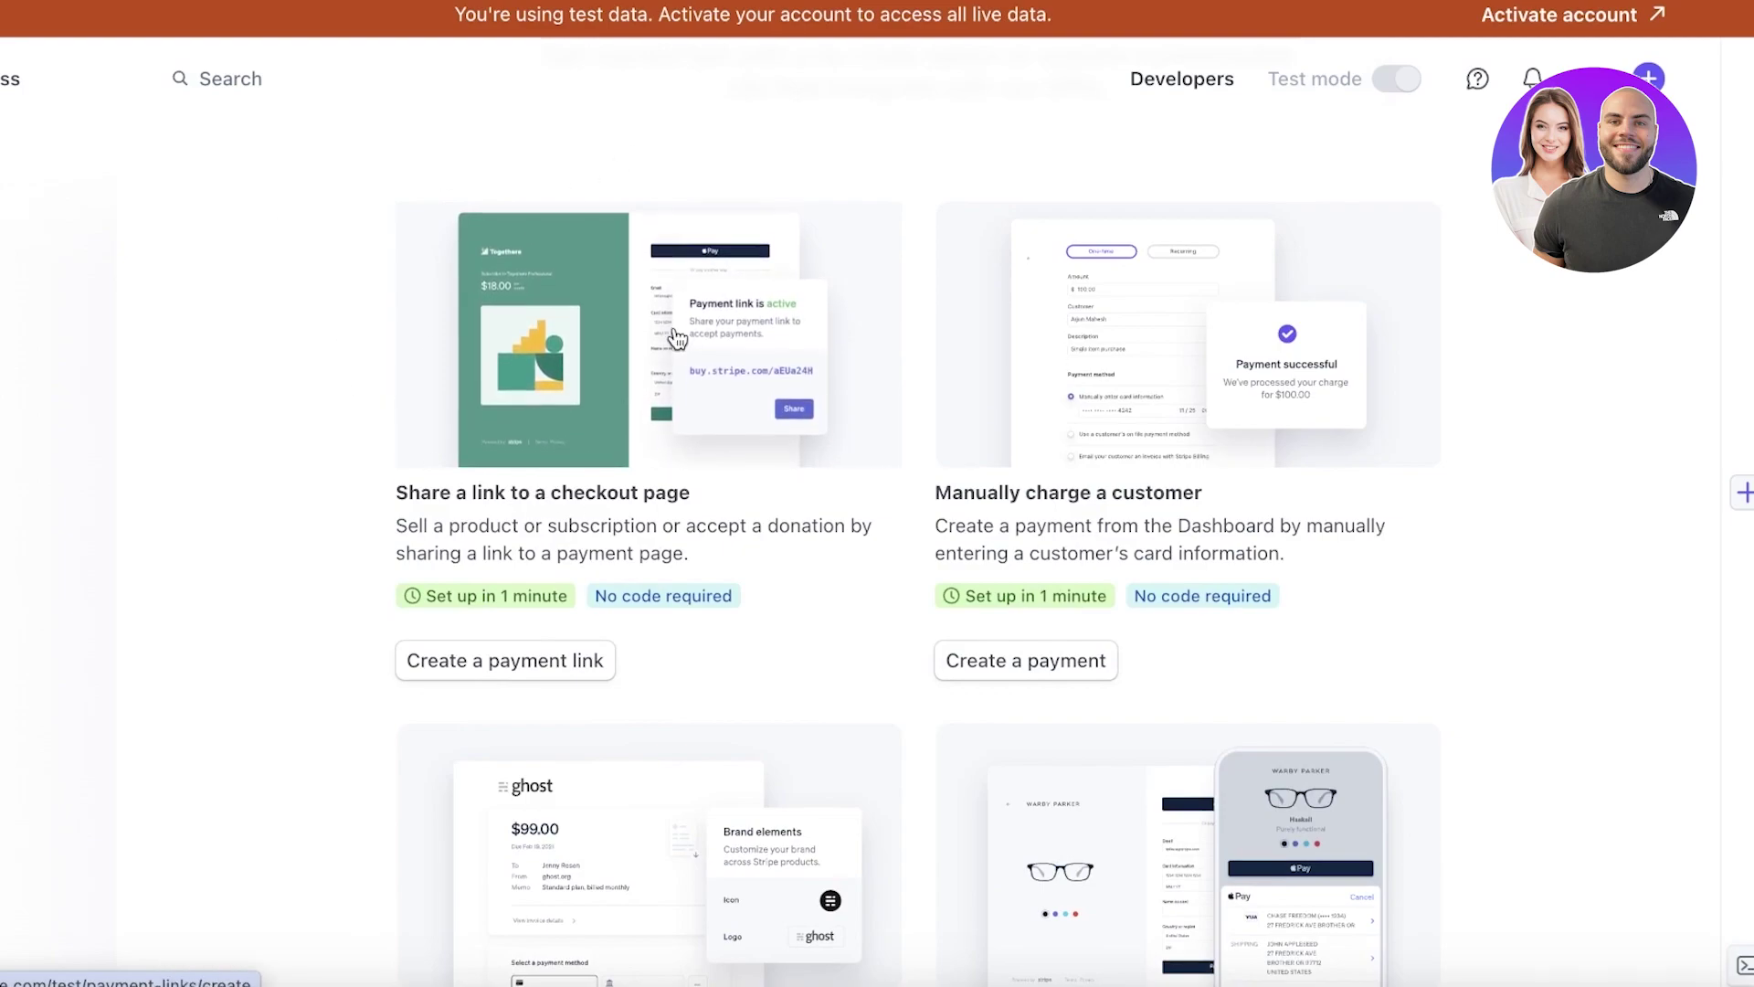
{"action": "left_click", "coordinate": [46, 248]}
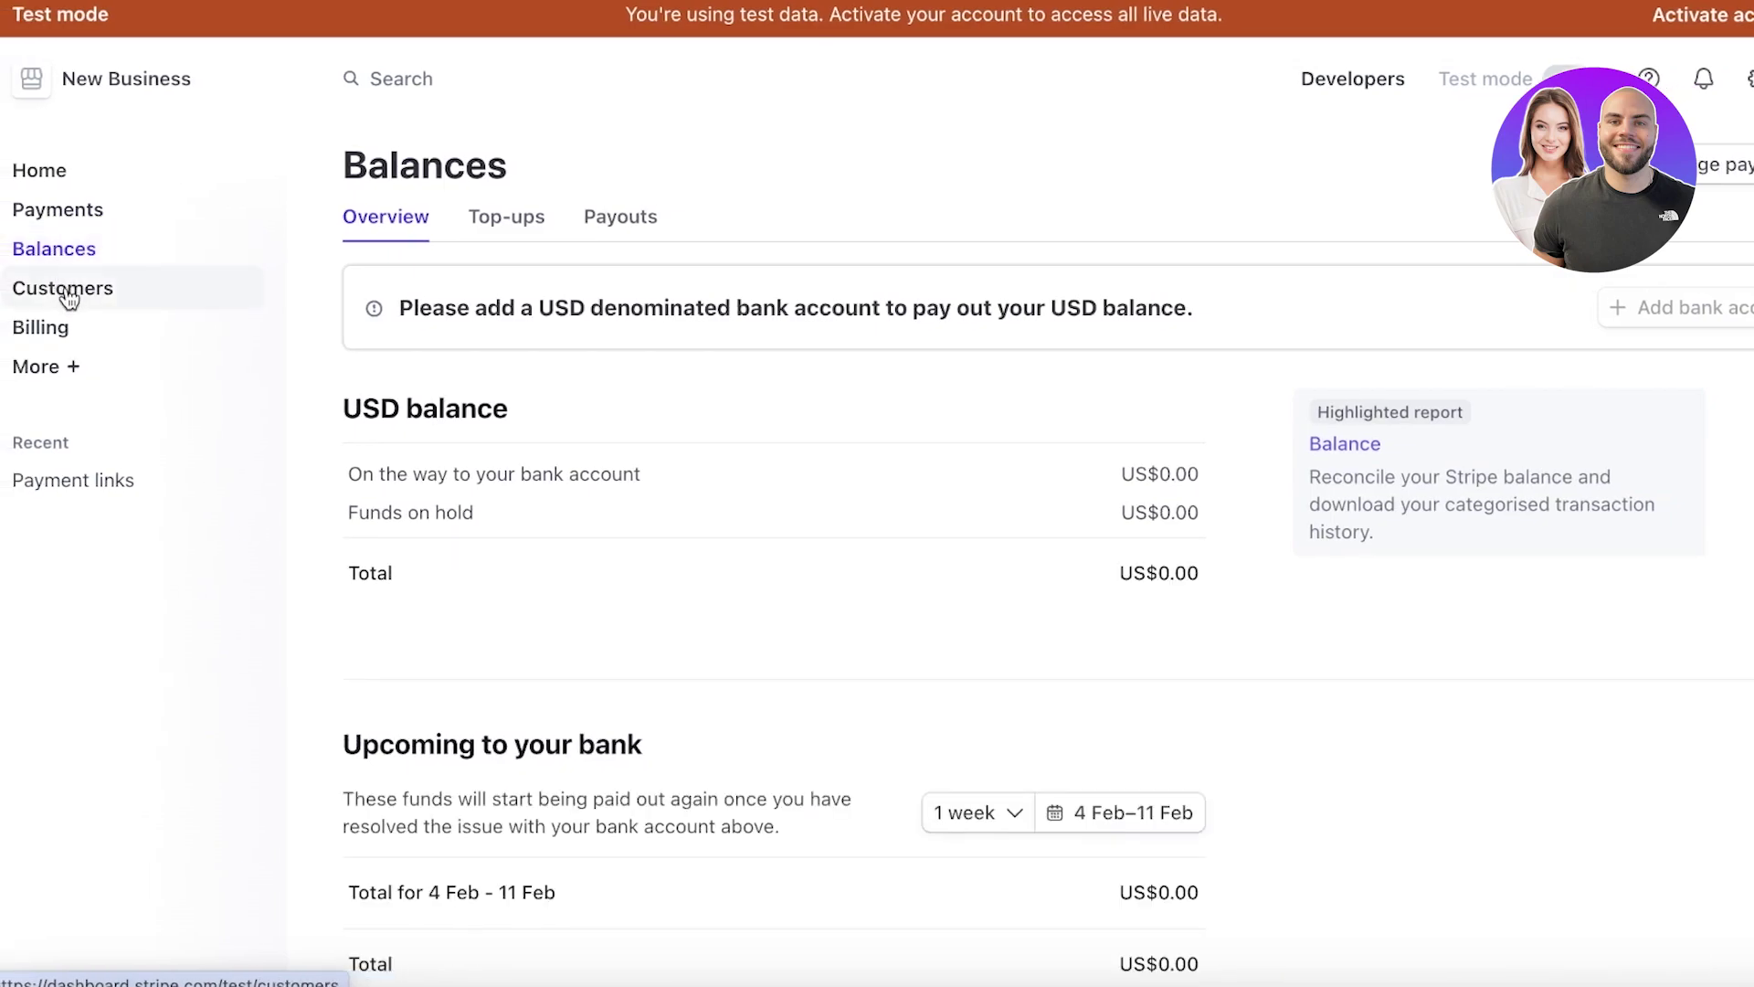
{"action": "scroll", "coordinate": [740, 468], "scroll_direction": "down", "scroll_amount": 5}
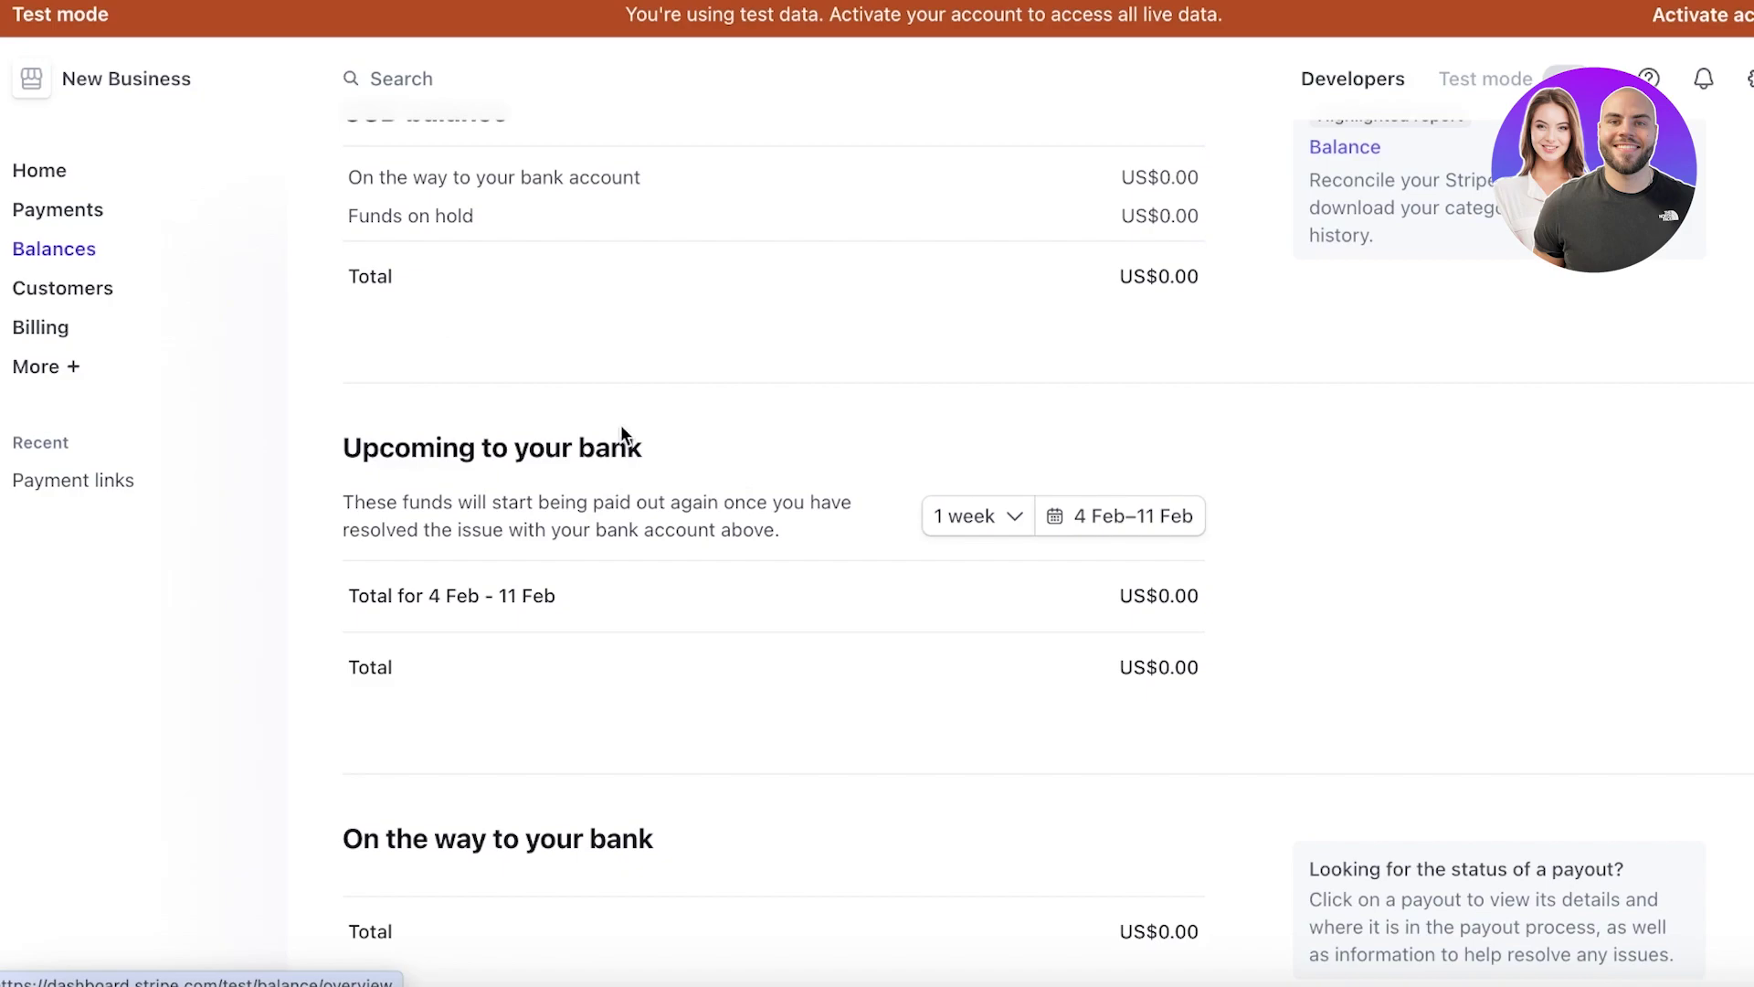
{"action": "scroll", "coordinate": [621, 429], "scroll_direction": "down", "scroll_amount": 4}
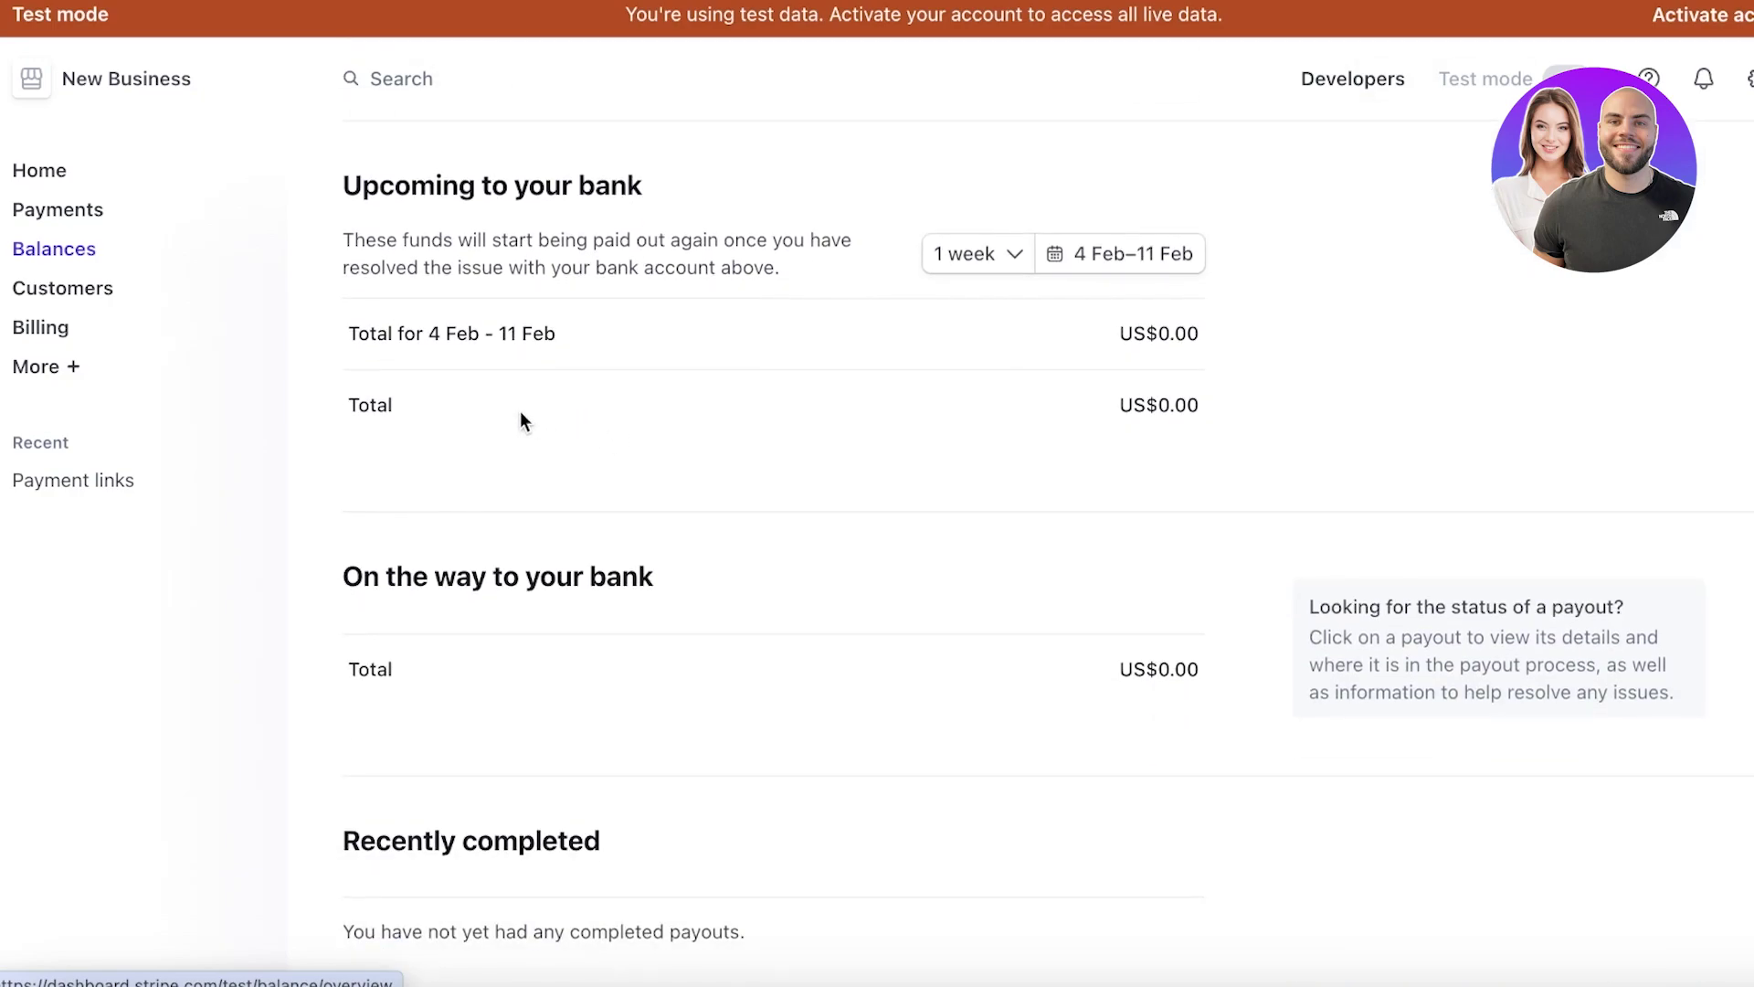
{"action": "scroll", "coordinate": [475, 407], "scroll_direction": "down", "scroll_amount": 1}
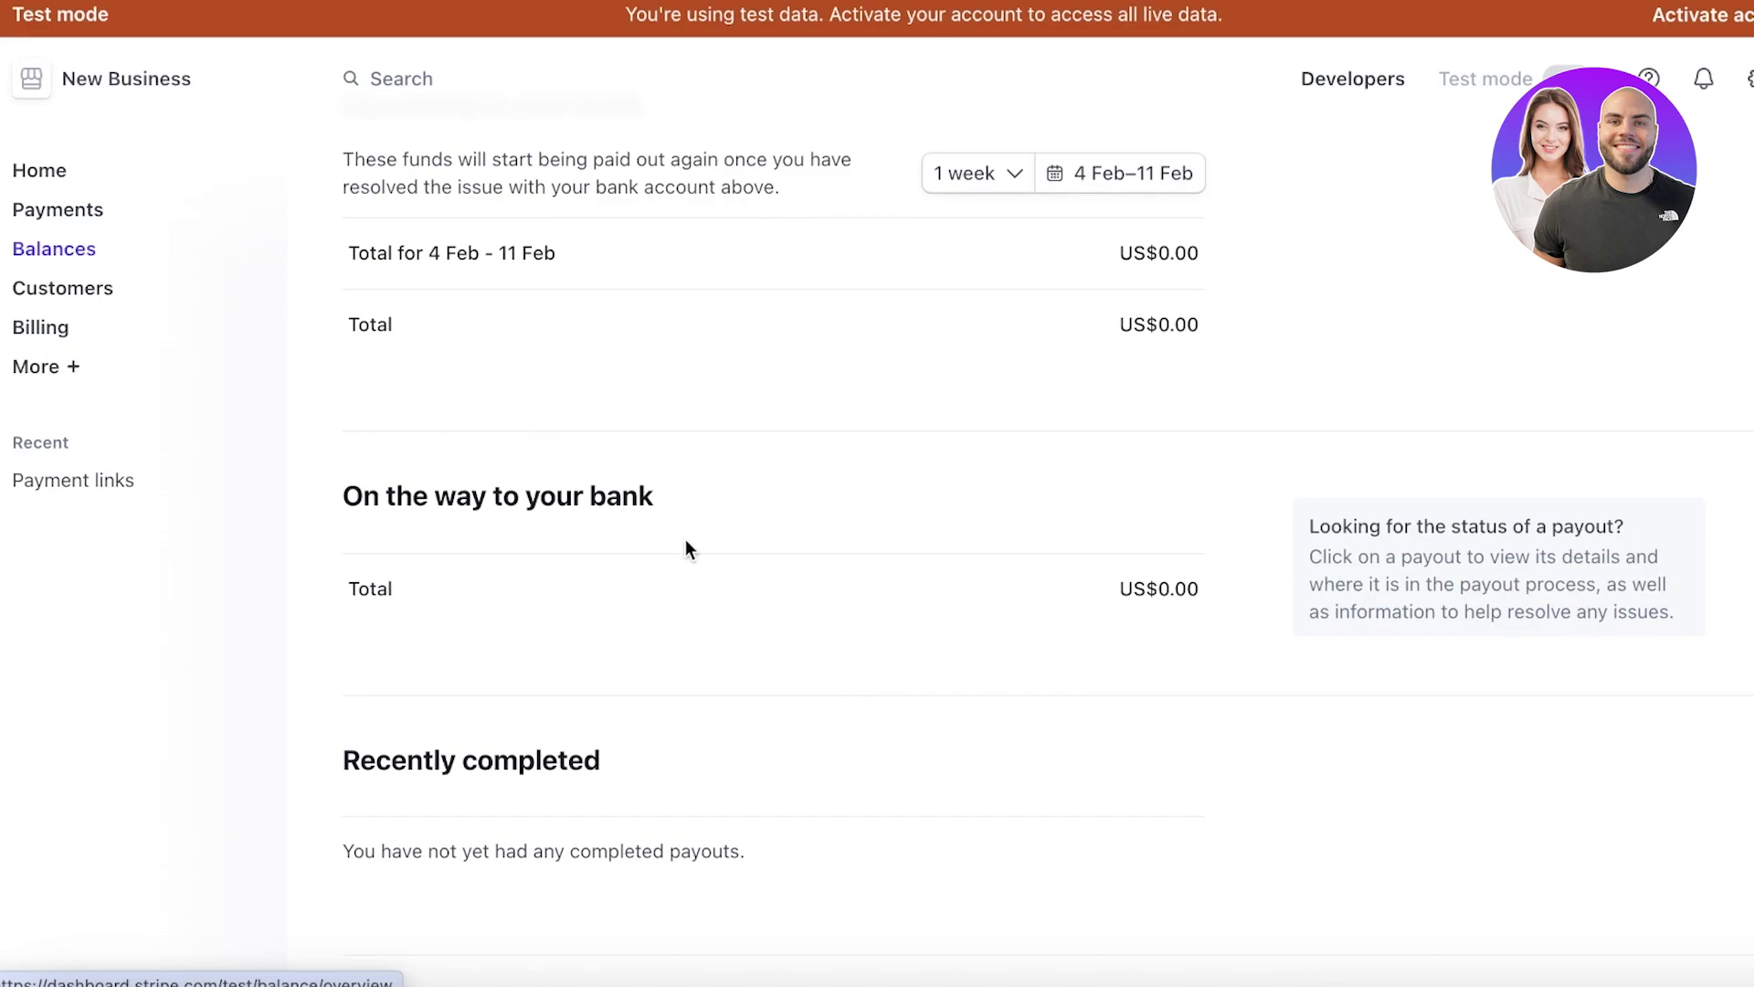
- Open Customers and cancel the Add customer form without creating anyone
{"action": "left_click", "coordinate": [73, 286]}
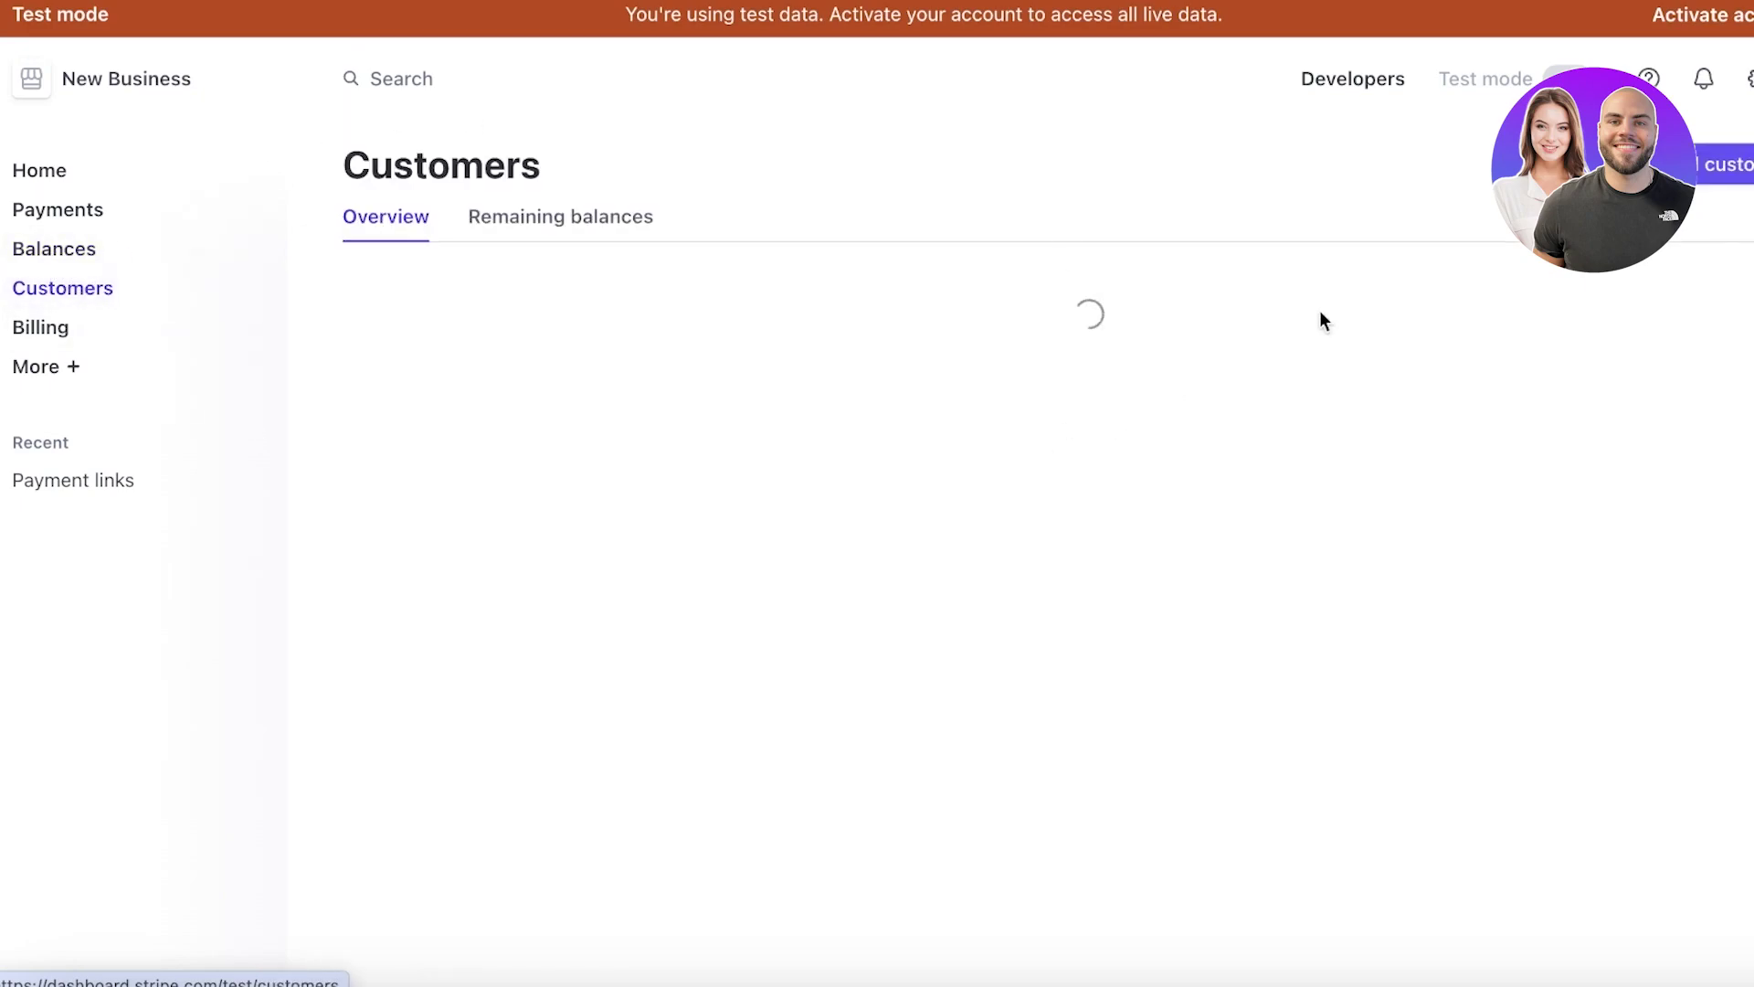
{"action": "left_click", "coordinate": [1725, 165]}
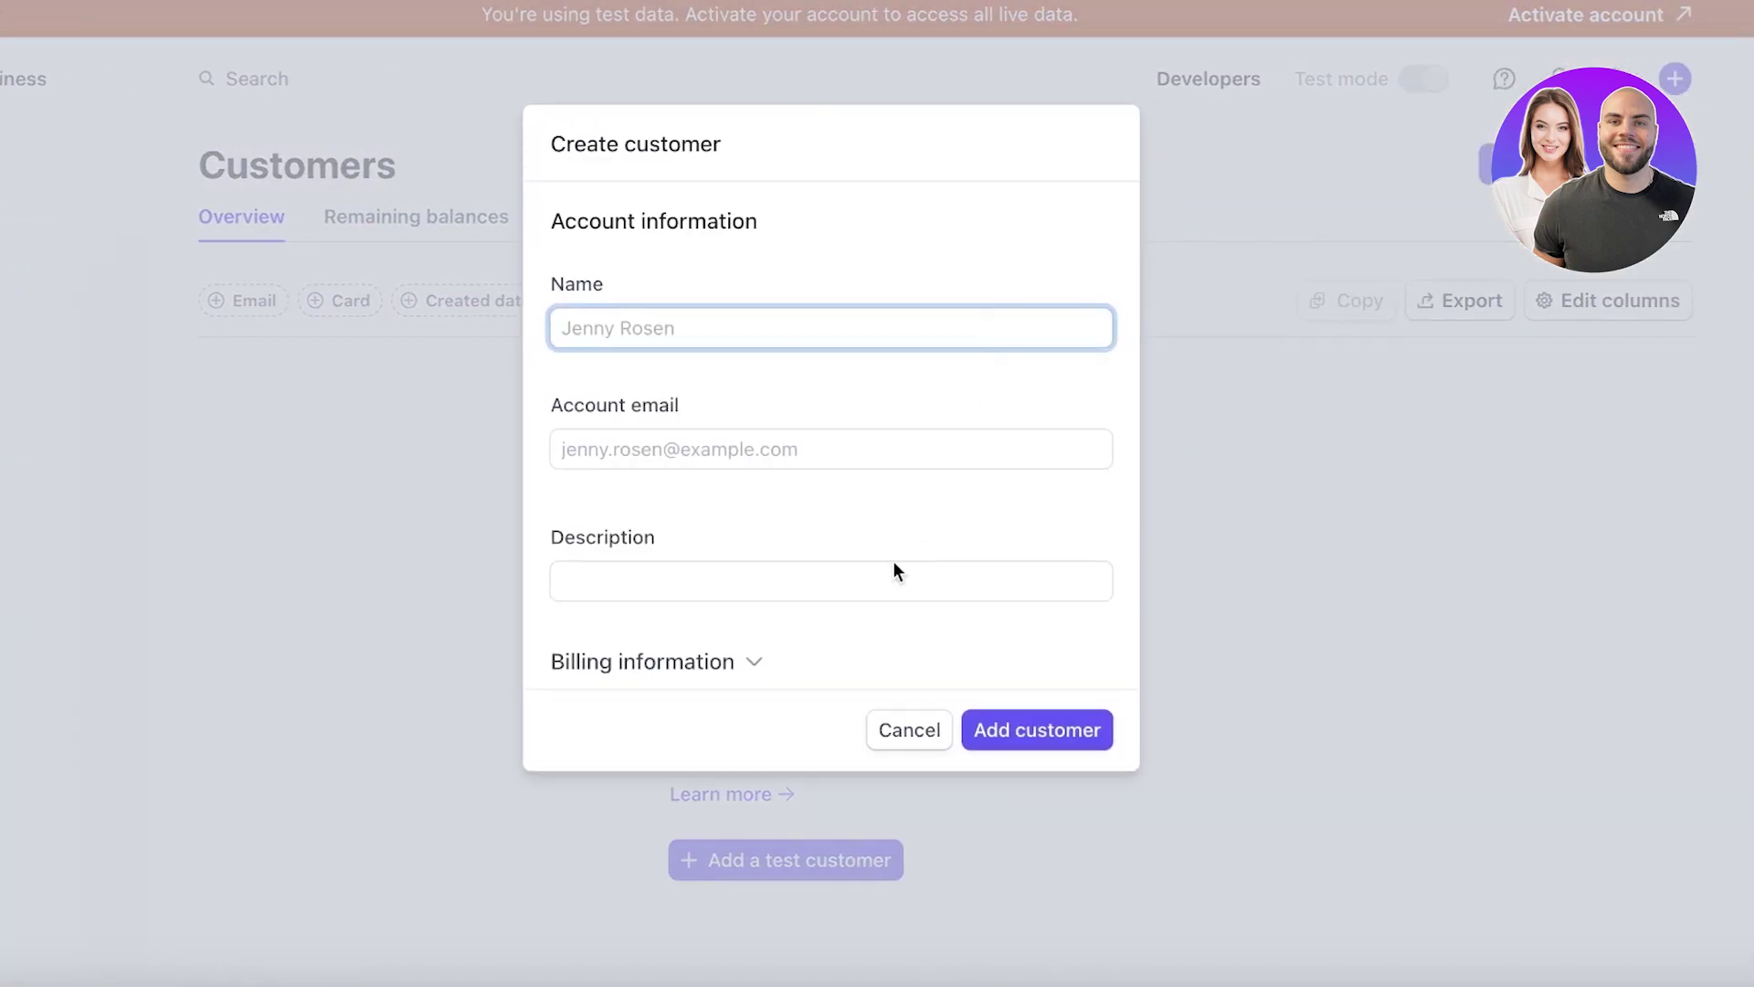
{"action": "left_click", "coordinate": [905, 737]}
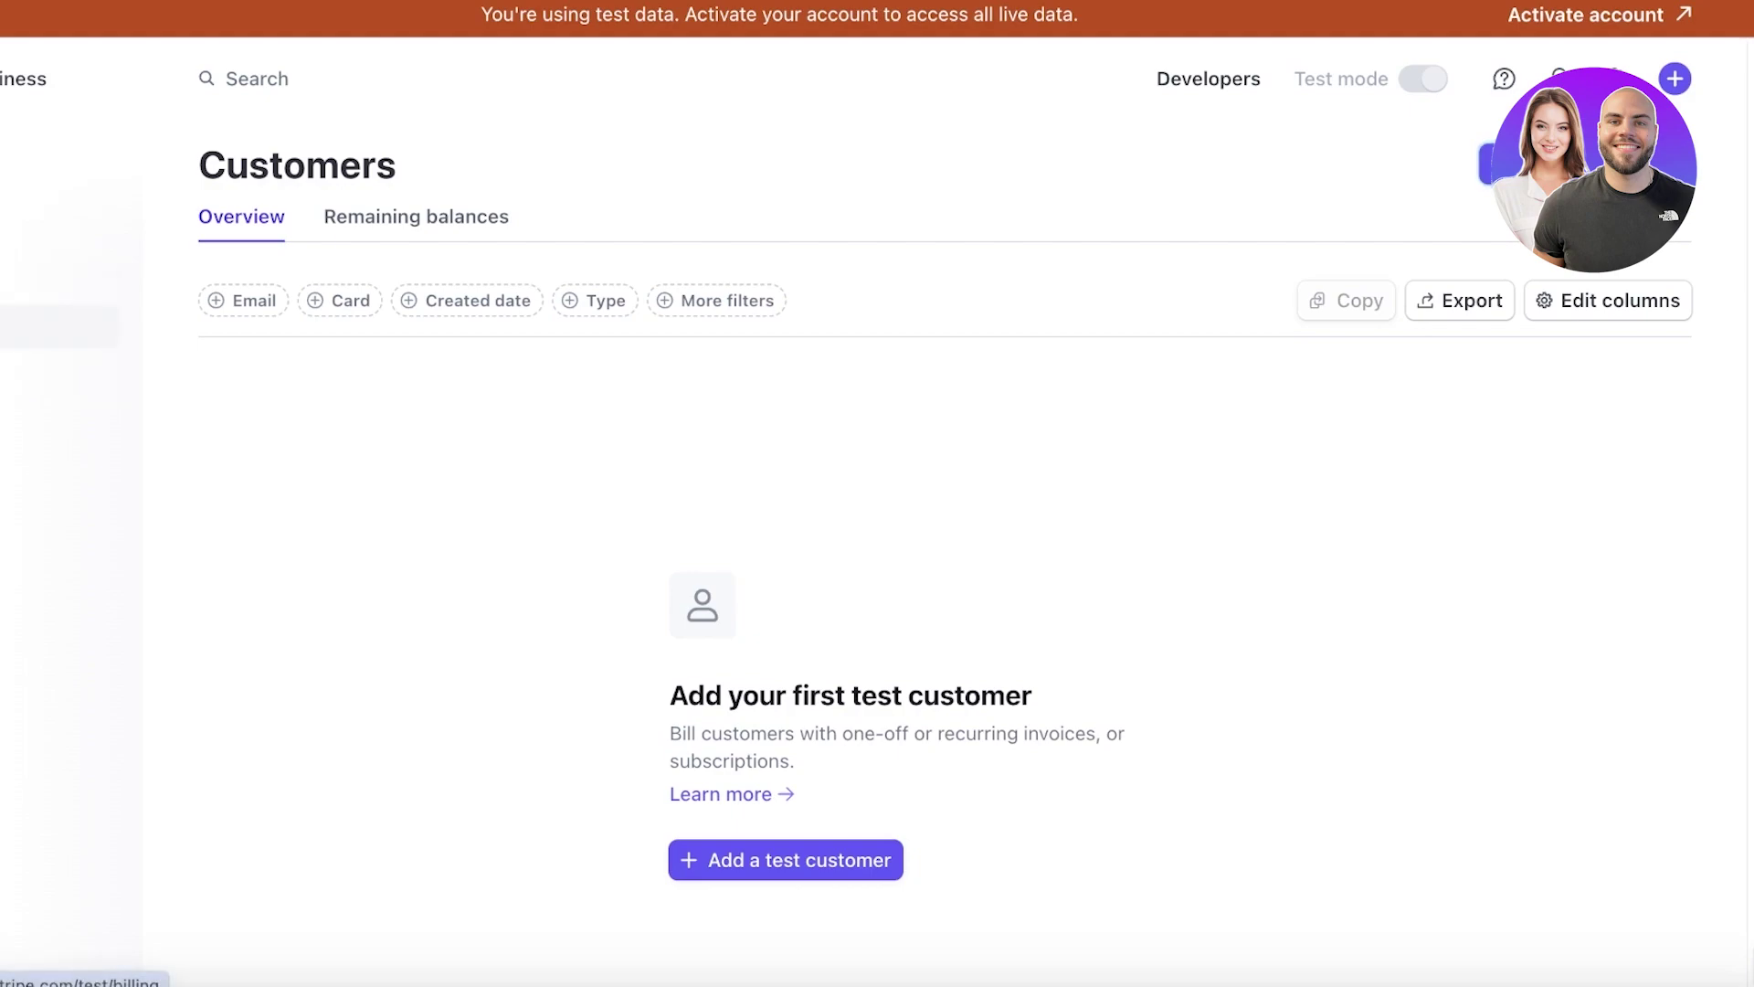
- Open the Billing overview and look through its recurring and one-off payments page
{"action": "left_click", "coordinate": [28, 326]}
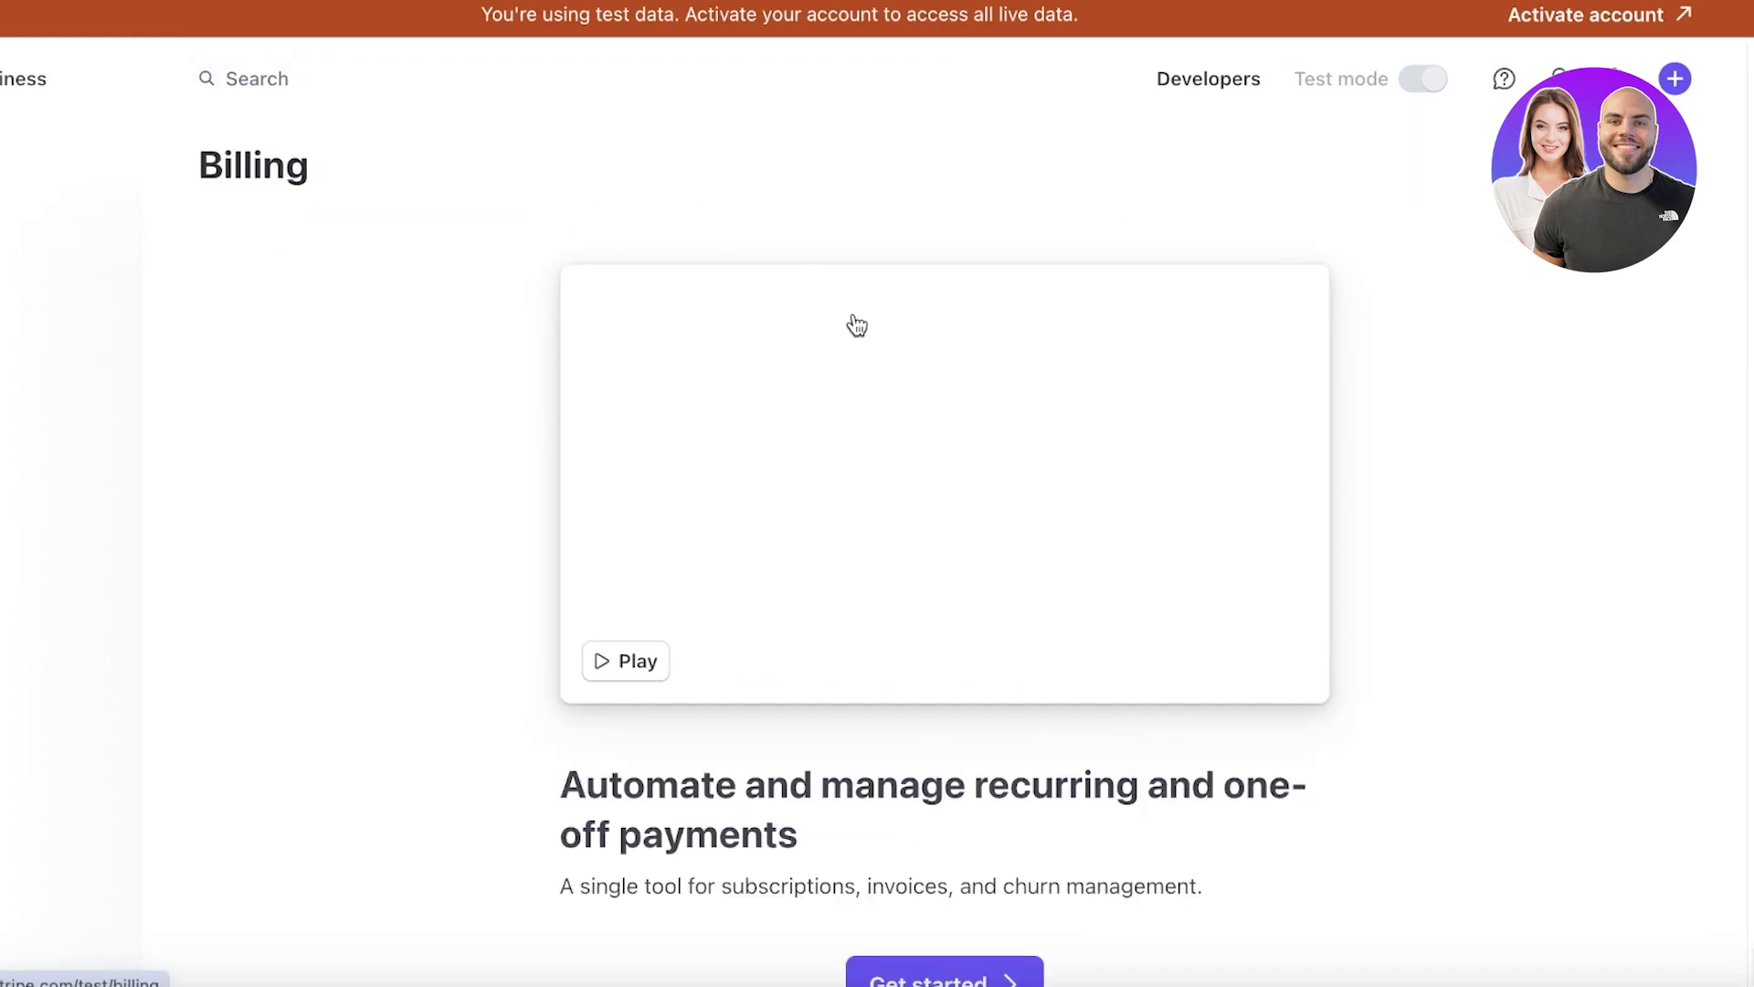
{"action": "scroll", "coordinate": [859, 335], "scroll_direction": "down", "scroll_amount": 1}
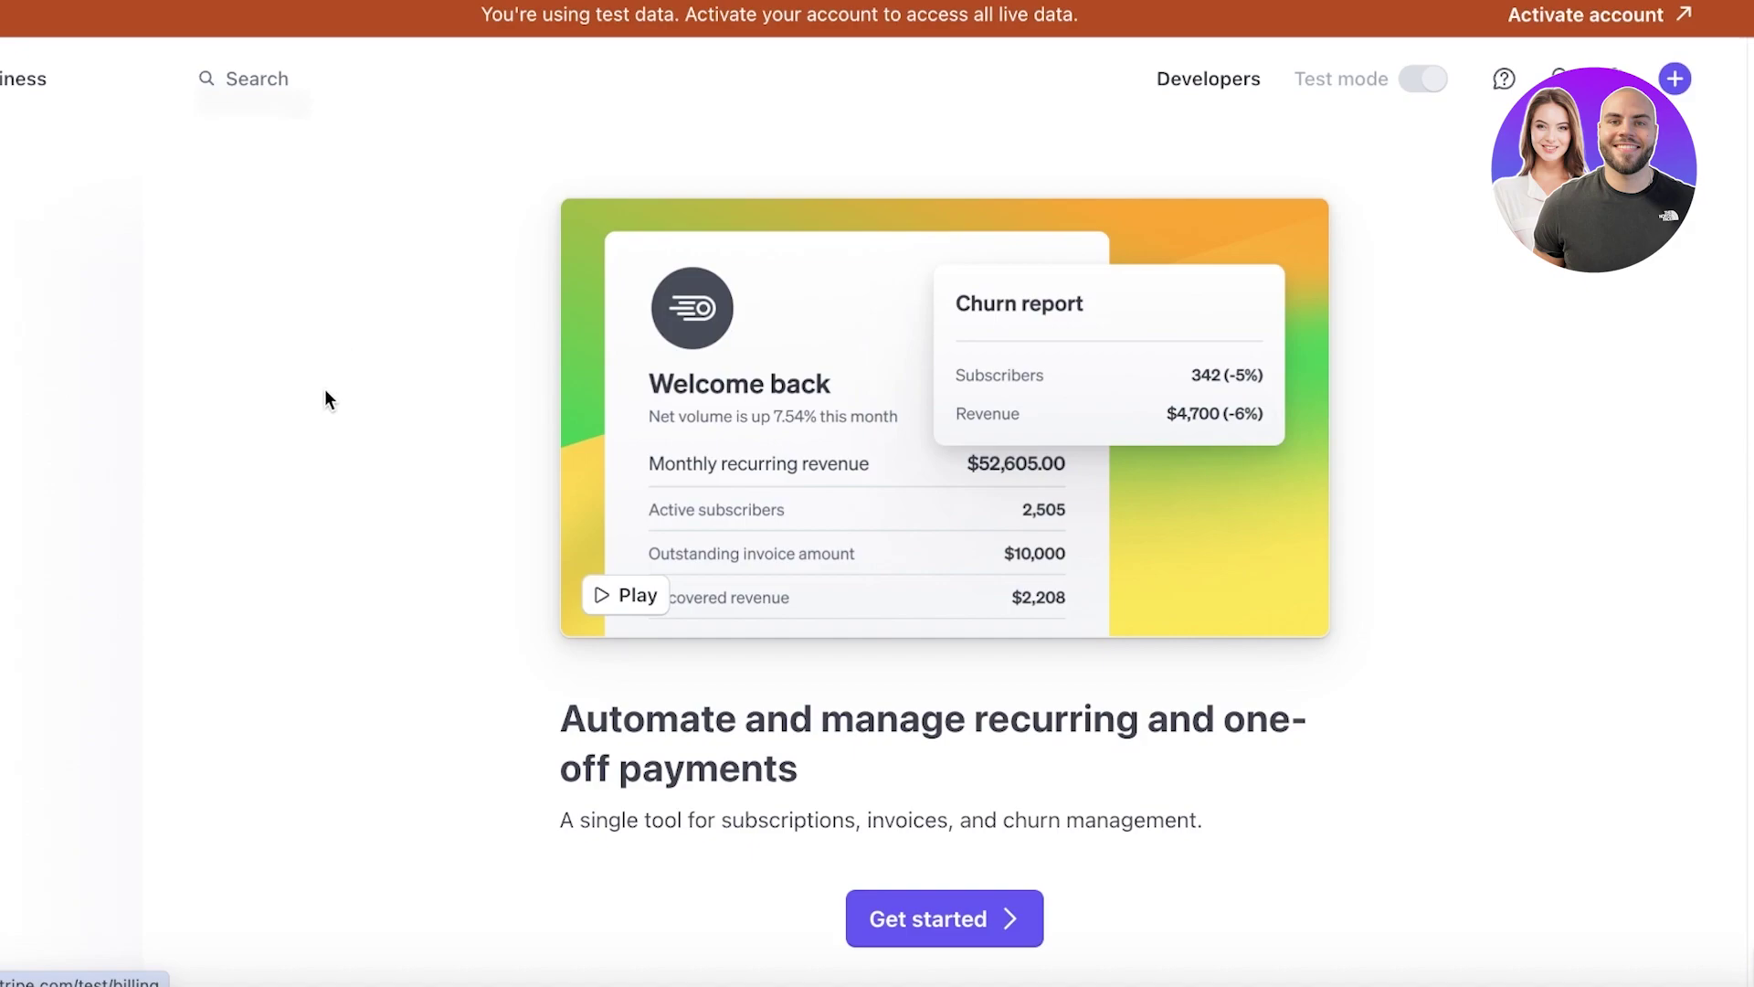
{"action": "scroll", "coordinate": [269, 444], "scroll_direction": "down", "scroll_amount": 3}
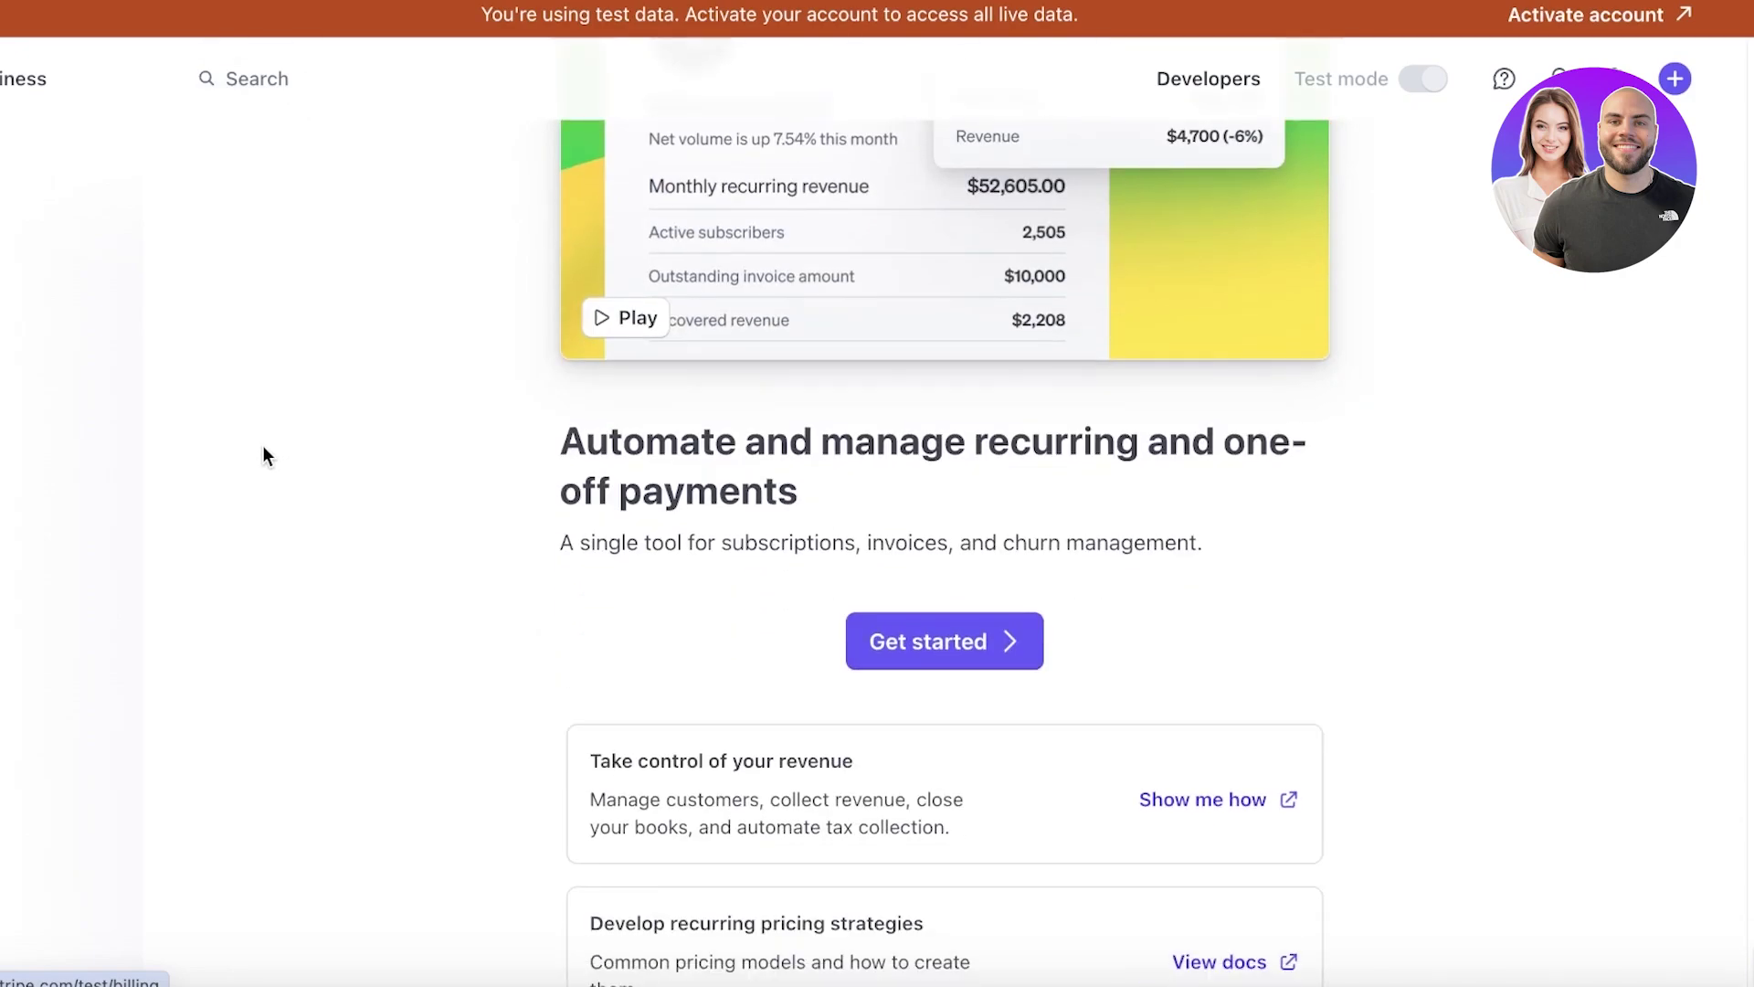
{"action": "scroll", "coordinate": [263, 446], "scroll_direction": "down", "scroll_amount": 5}
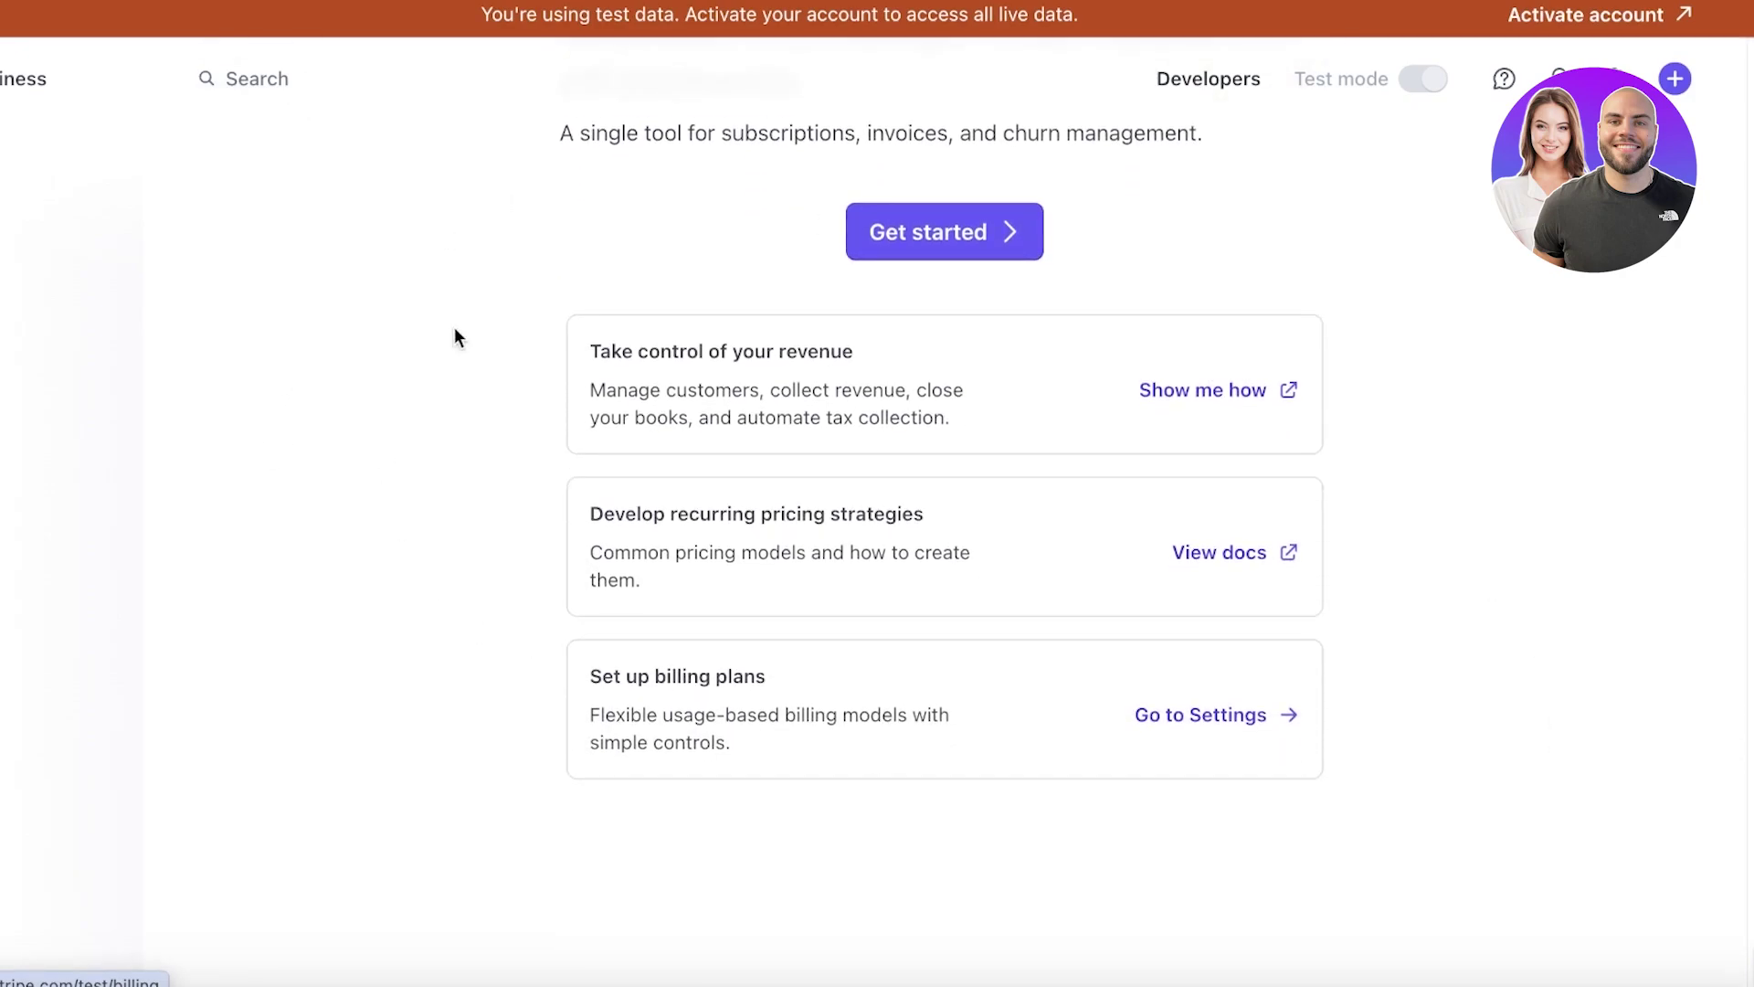
{"action": "scroll", "coordinate": [906, 443], "scroll_direction": "up", "scroll_amount": 7}
{"action": "scroll", "coordinate": [953, 508], "scroll_direction": "down", "scroll_amount": 3}
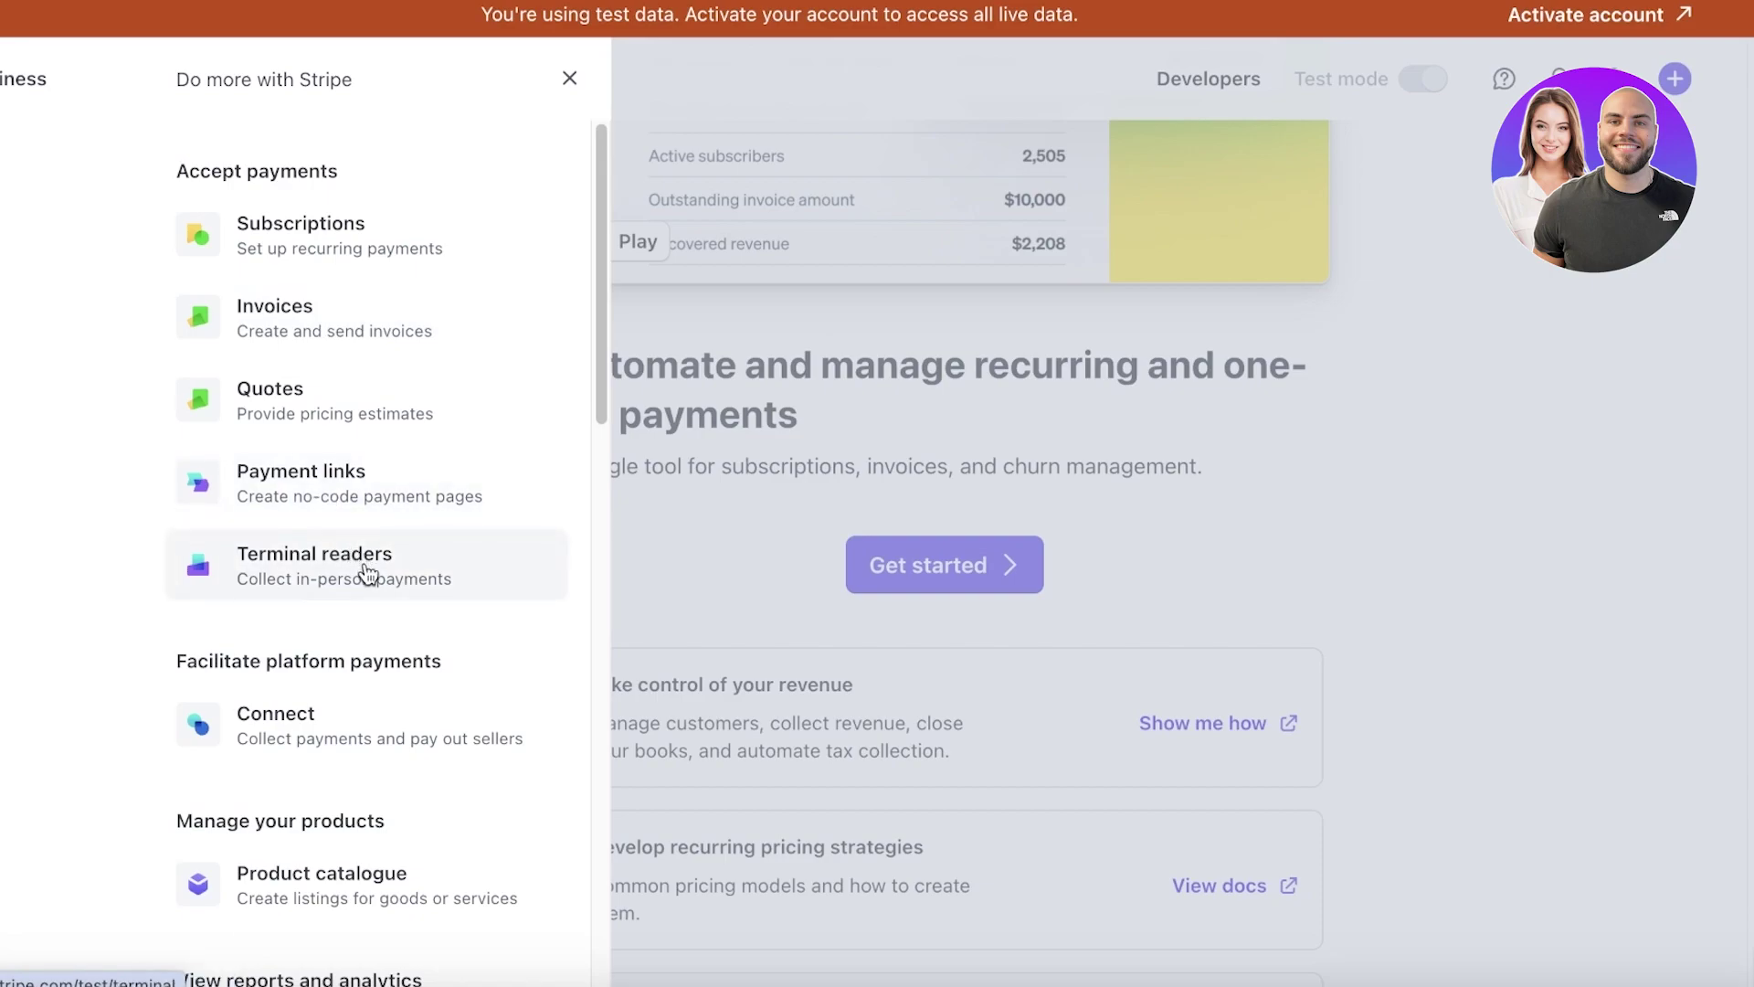
- Open the Product catalogue, which lists Makeup Kit at US$10.00
{"action": "scroll", "coordinate": [367, 573], "scroll_direction": "down", "scroll_amount": 3}
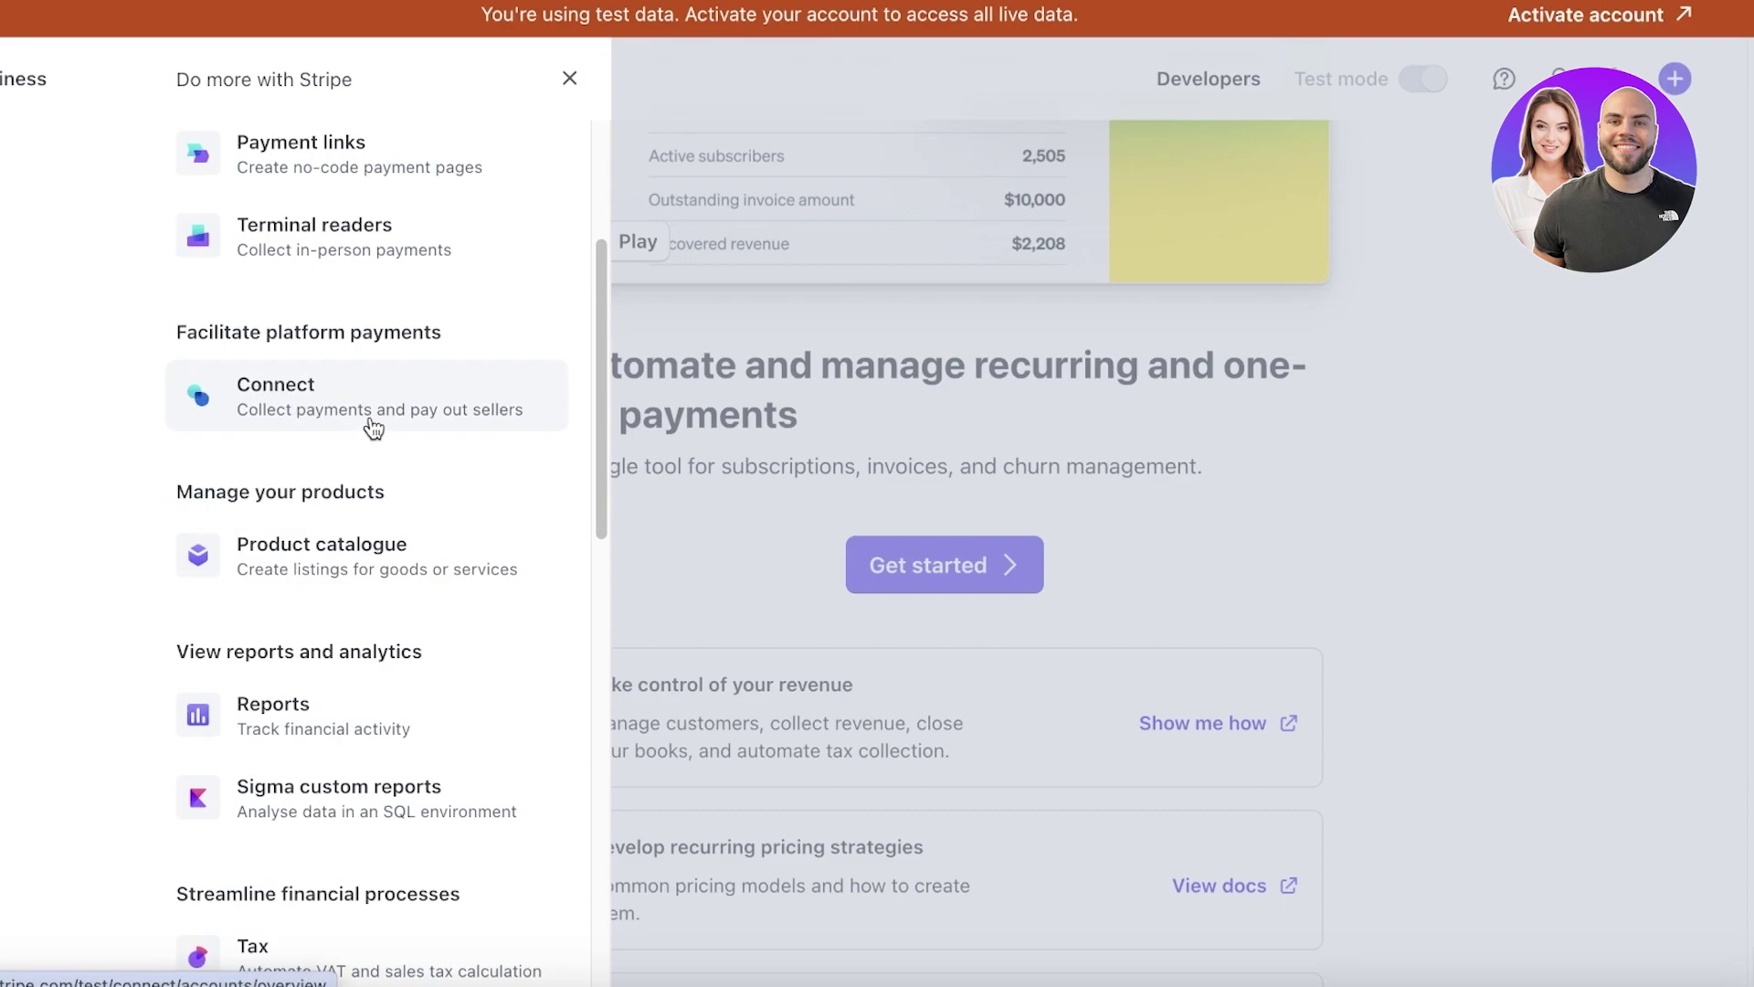
{"action": "scroll", "coordinate": [418, 419], "scroll_direction": "down", "scroll_amount": 1}
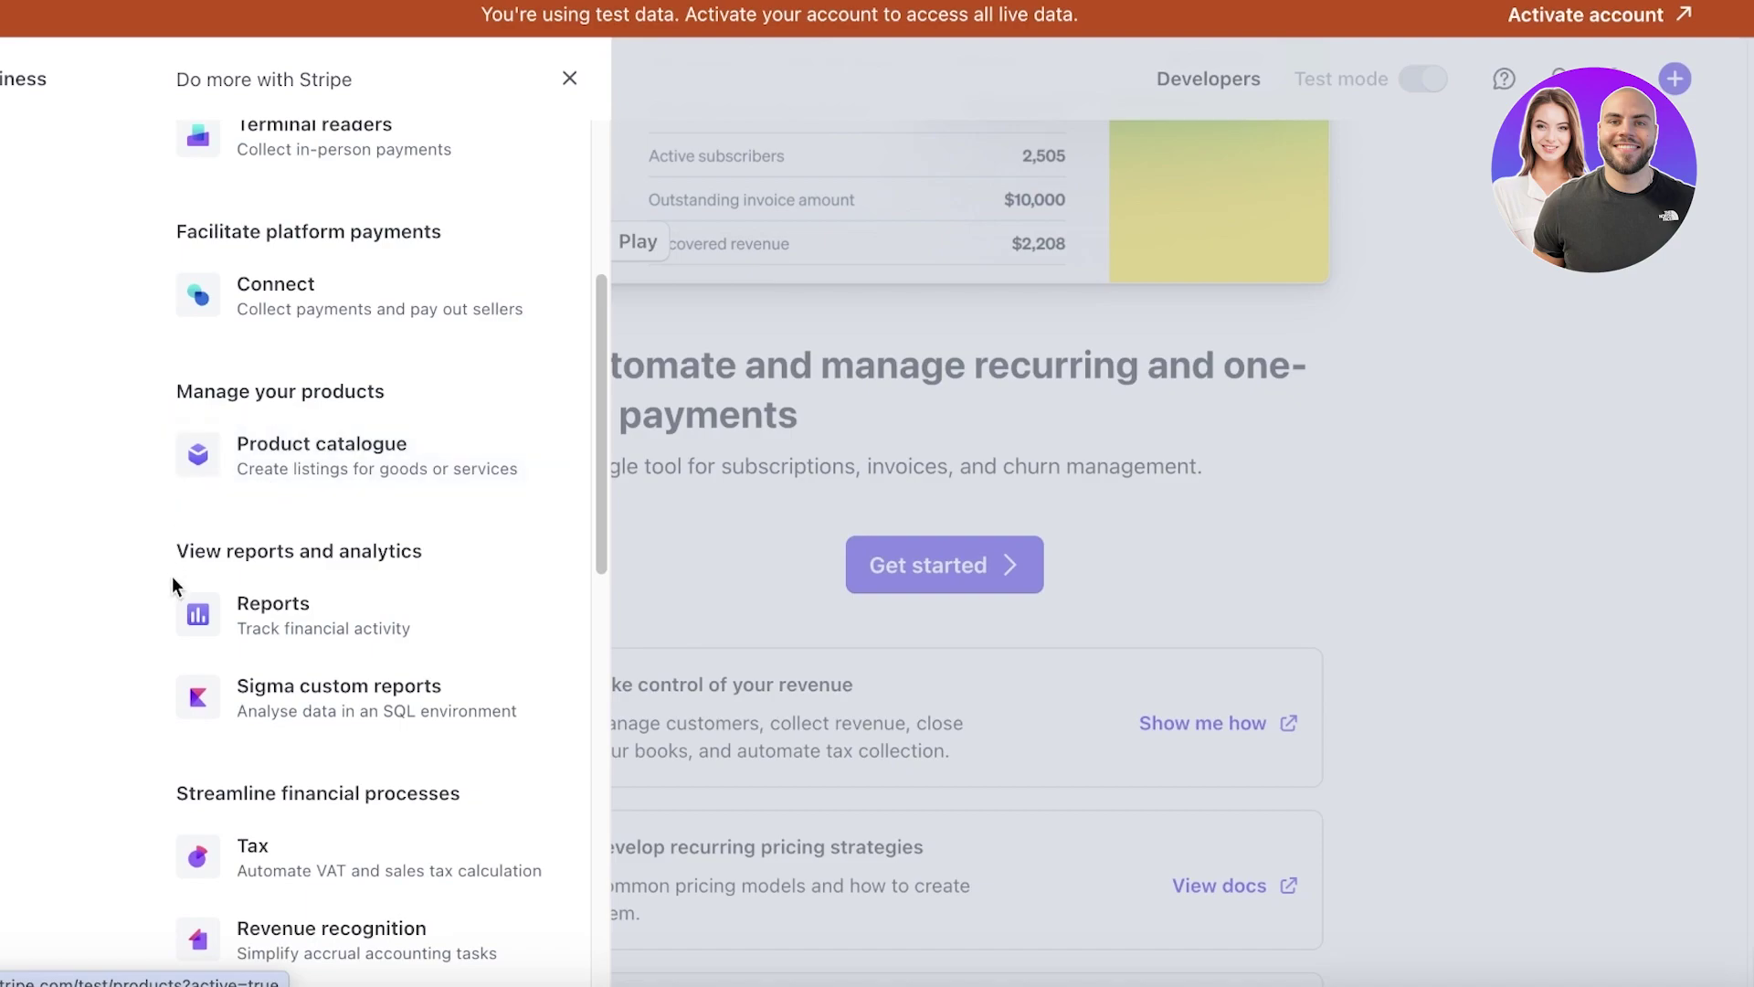
{"action": "scroll", "coordinate": [172, 589], "scroll_direction": "down", "scroll_amount": 3}
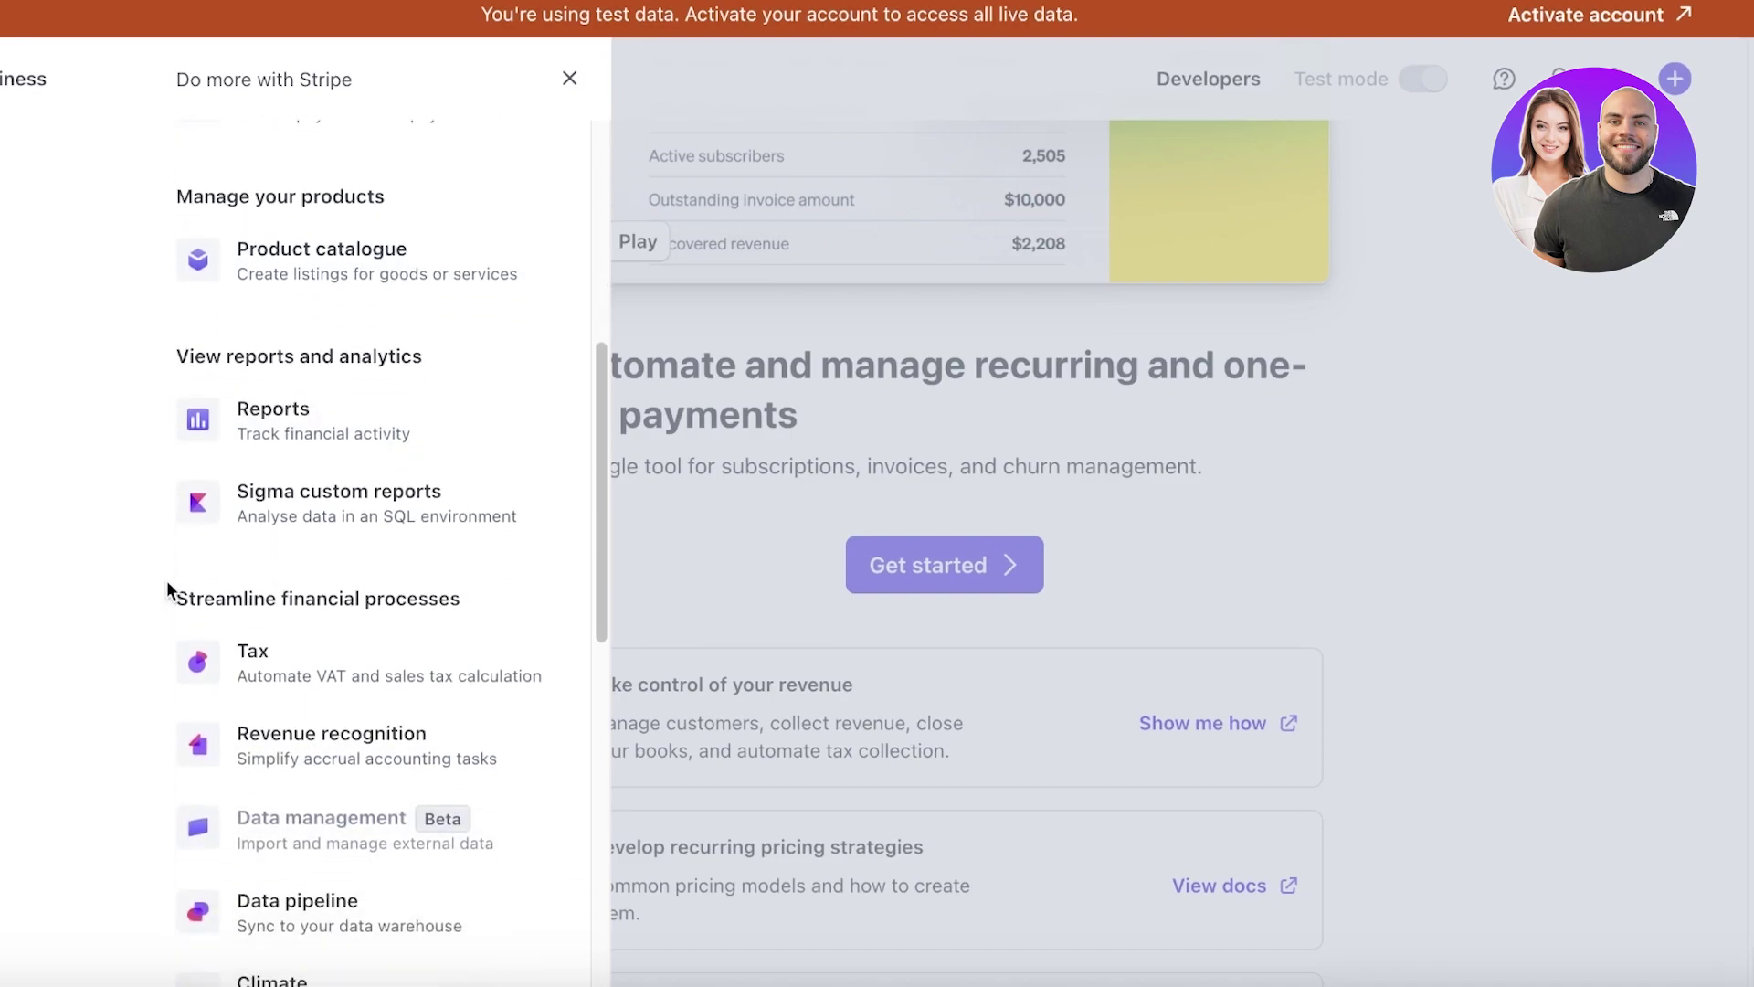
{"action": "scroll", "coordinate": [166, 581], "scroll_direction": "down", "scroll_amount": 1}
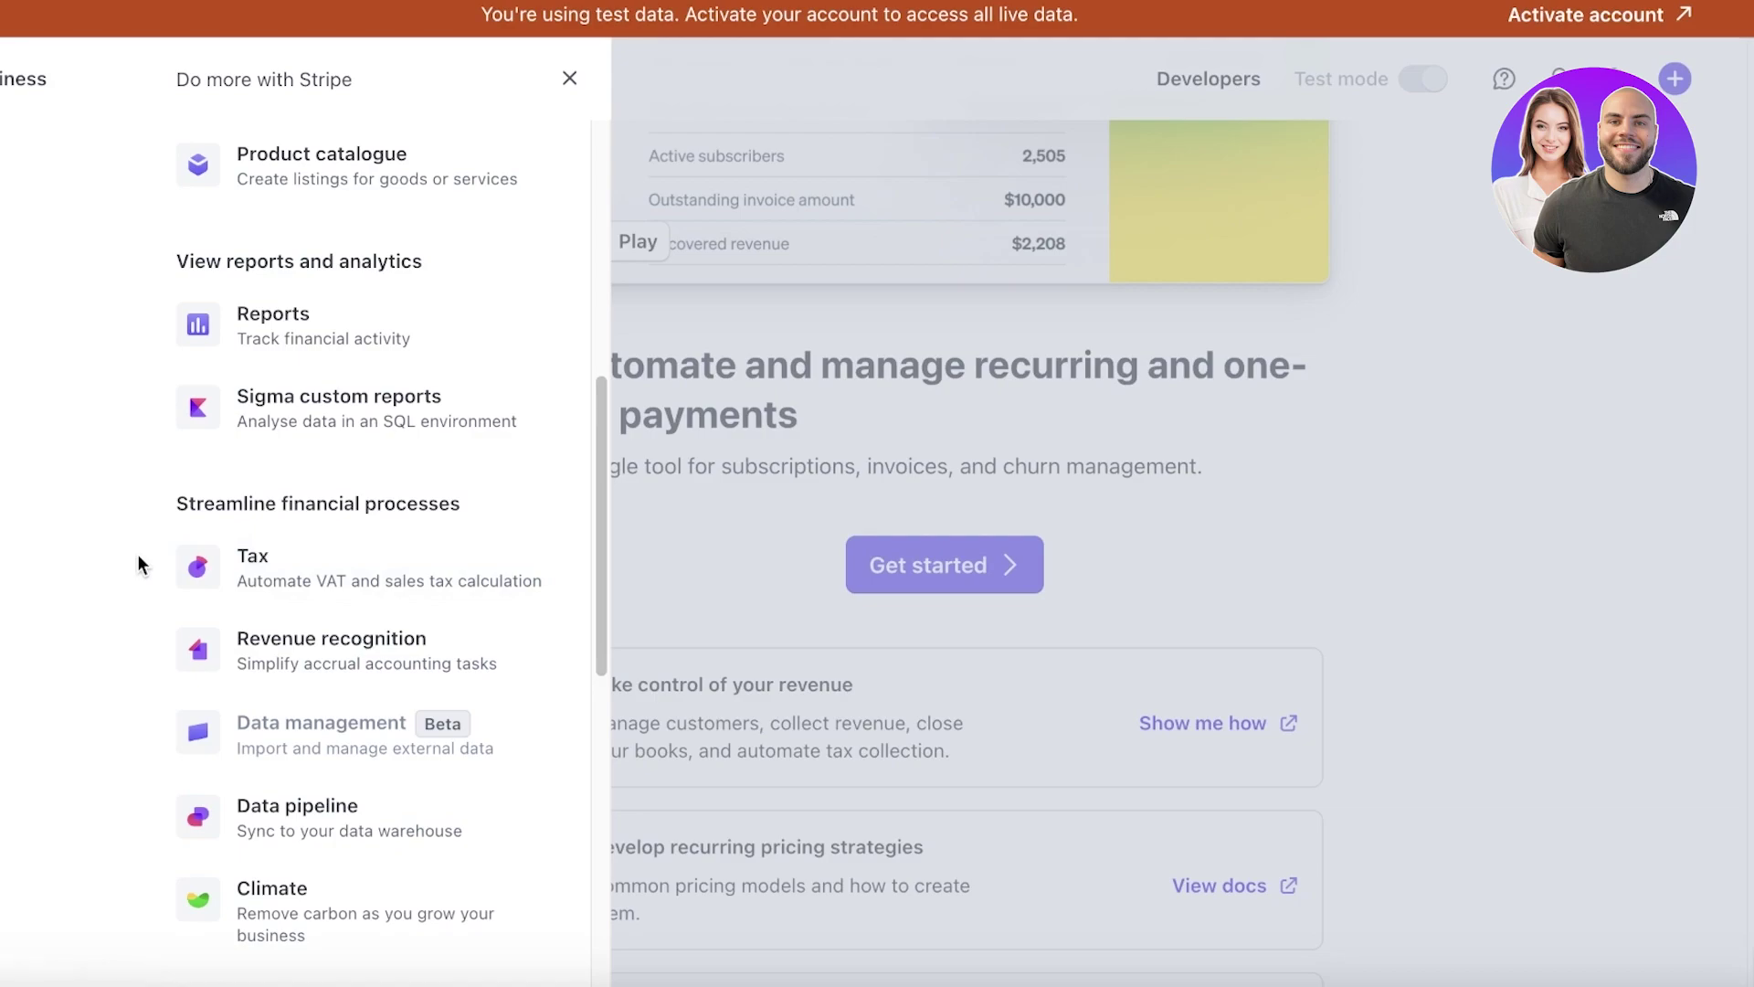
{"action": "scroll", "coordinate": [183, 674], "scroll_direction": "down", "scroll_amount": 1}
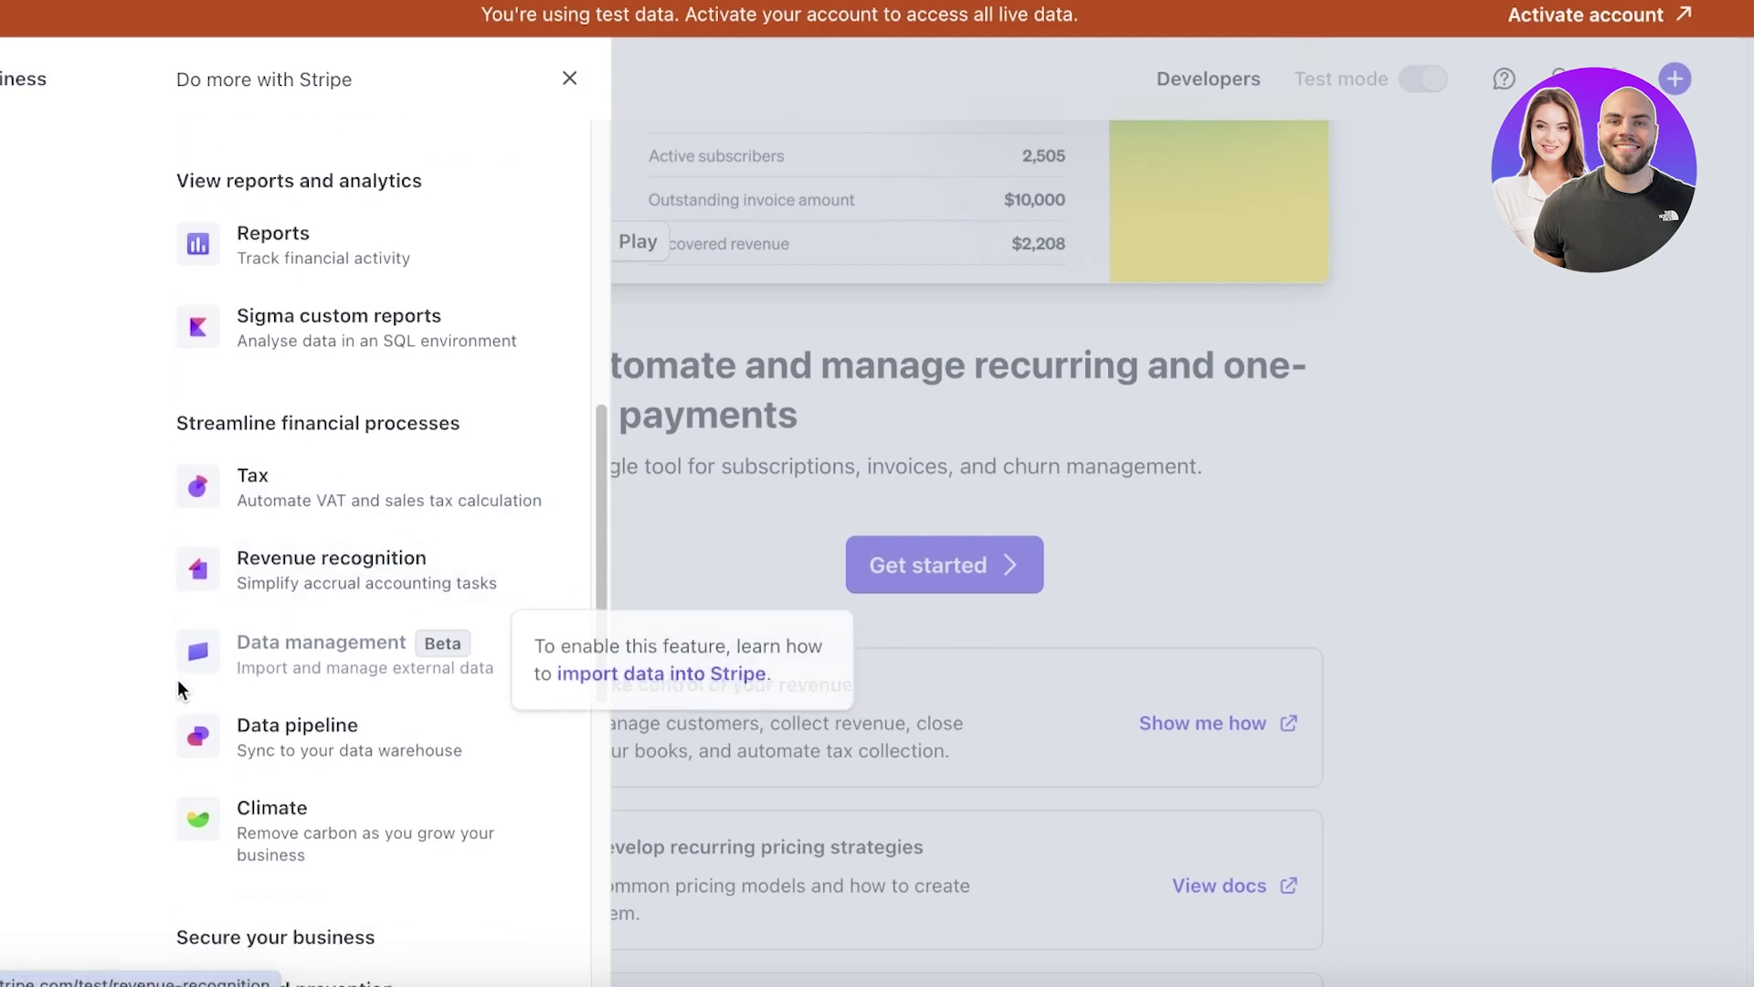
{"action": "scroll", "coordinate": [351, 584], "scroll_direction": "down", "scroll_amount": 8}
{"action": "scroll", "coordinate": [356, 589], "scroll_direction": "up", "scroll_amount": 15}
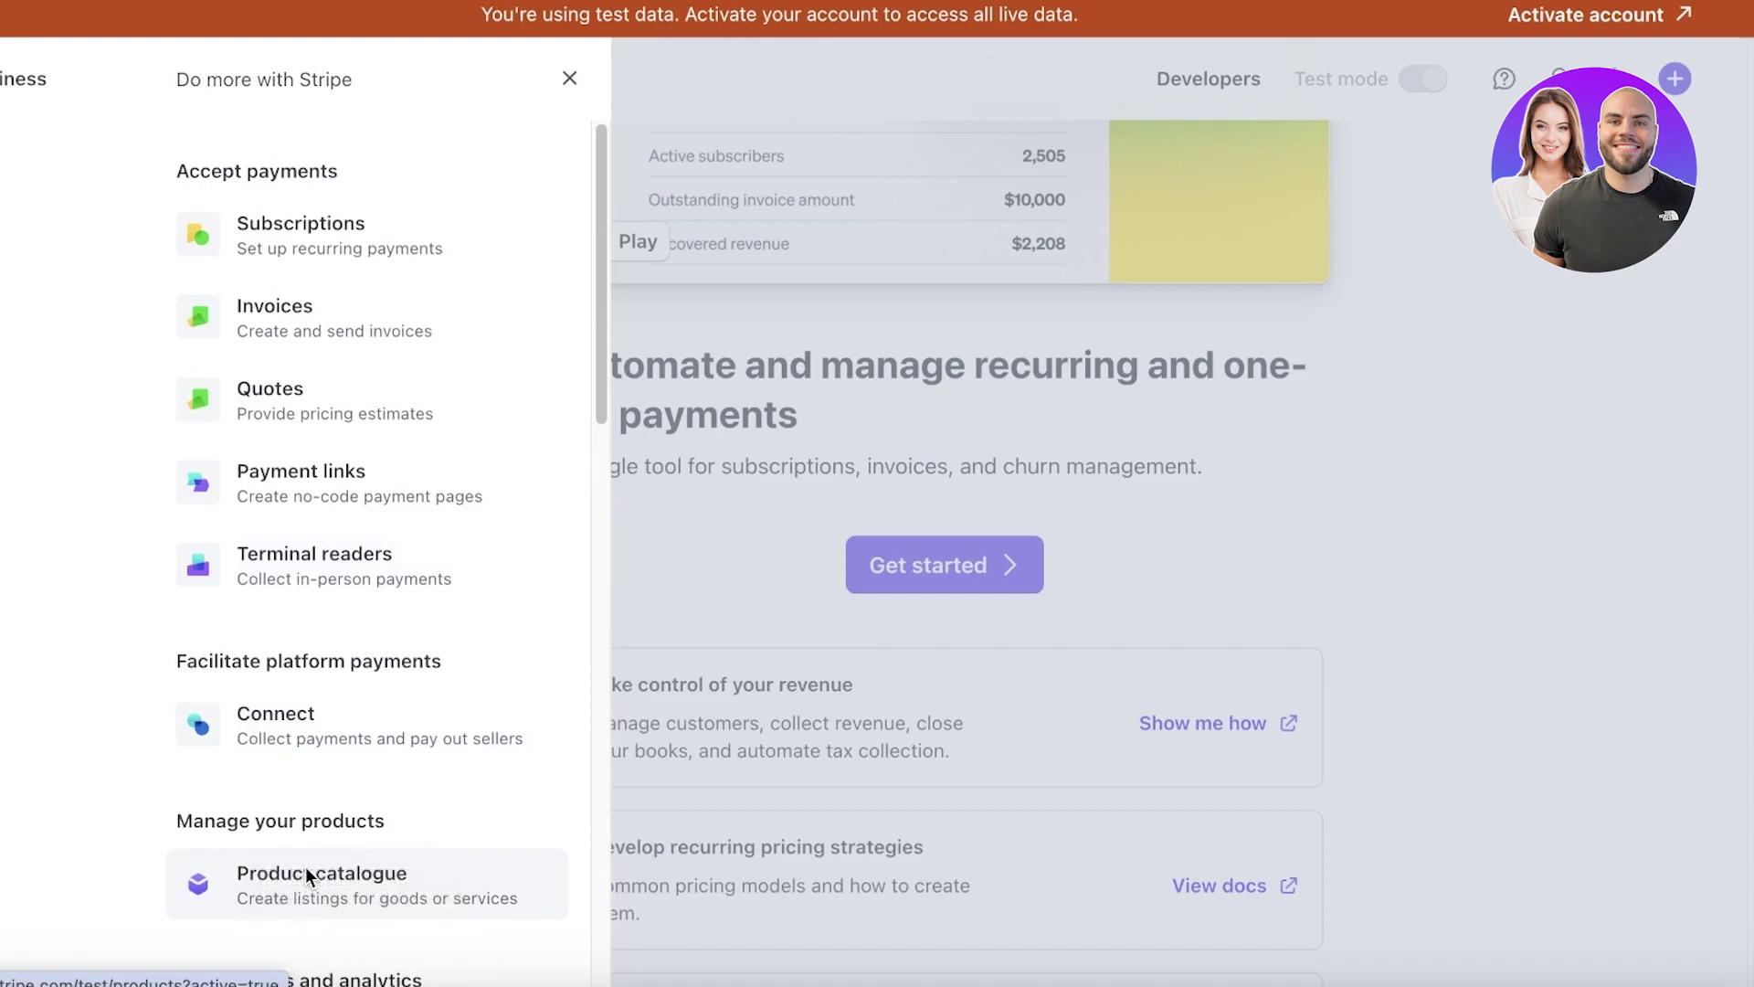
{"action": "left_click", "coordinate": [223, 873]}
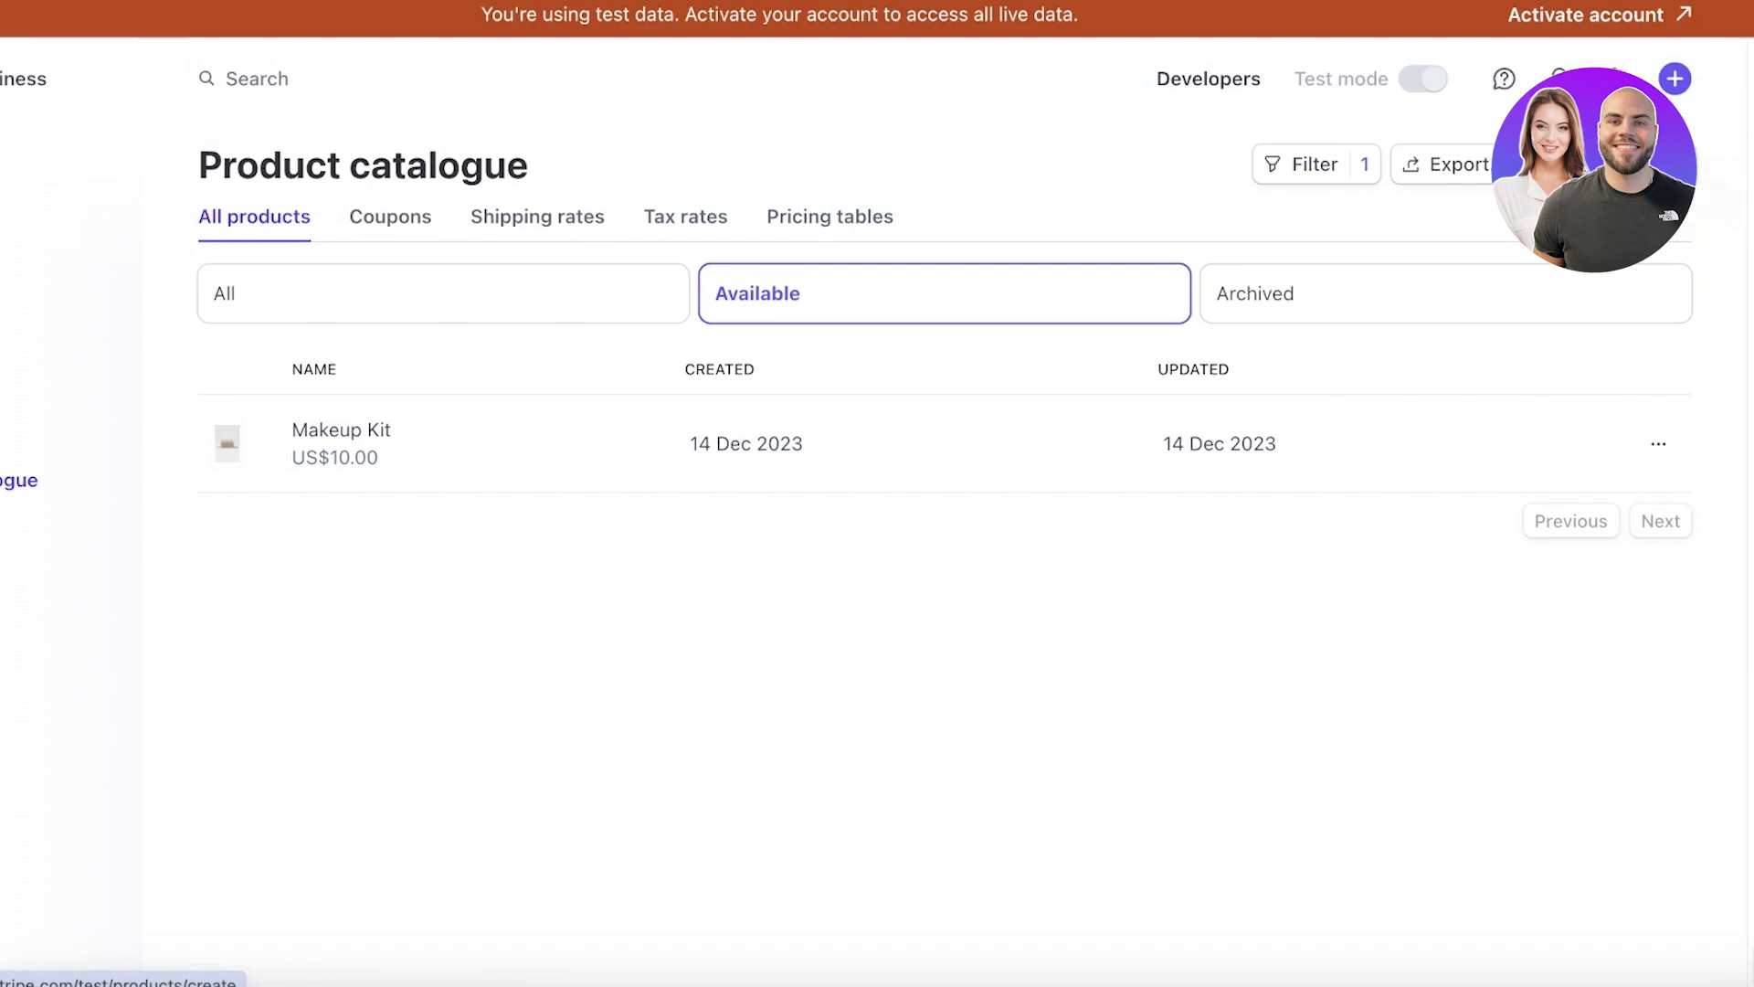
- Start a new product named Handbag with the description 'aaa'
{"action": "left_click", "coordinate": [1608, 164]}
{"action": "left_click", "coordinate": [915, 239]}
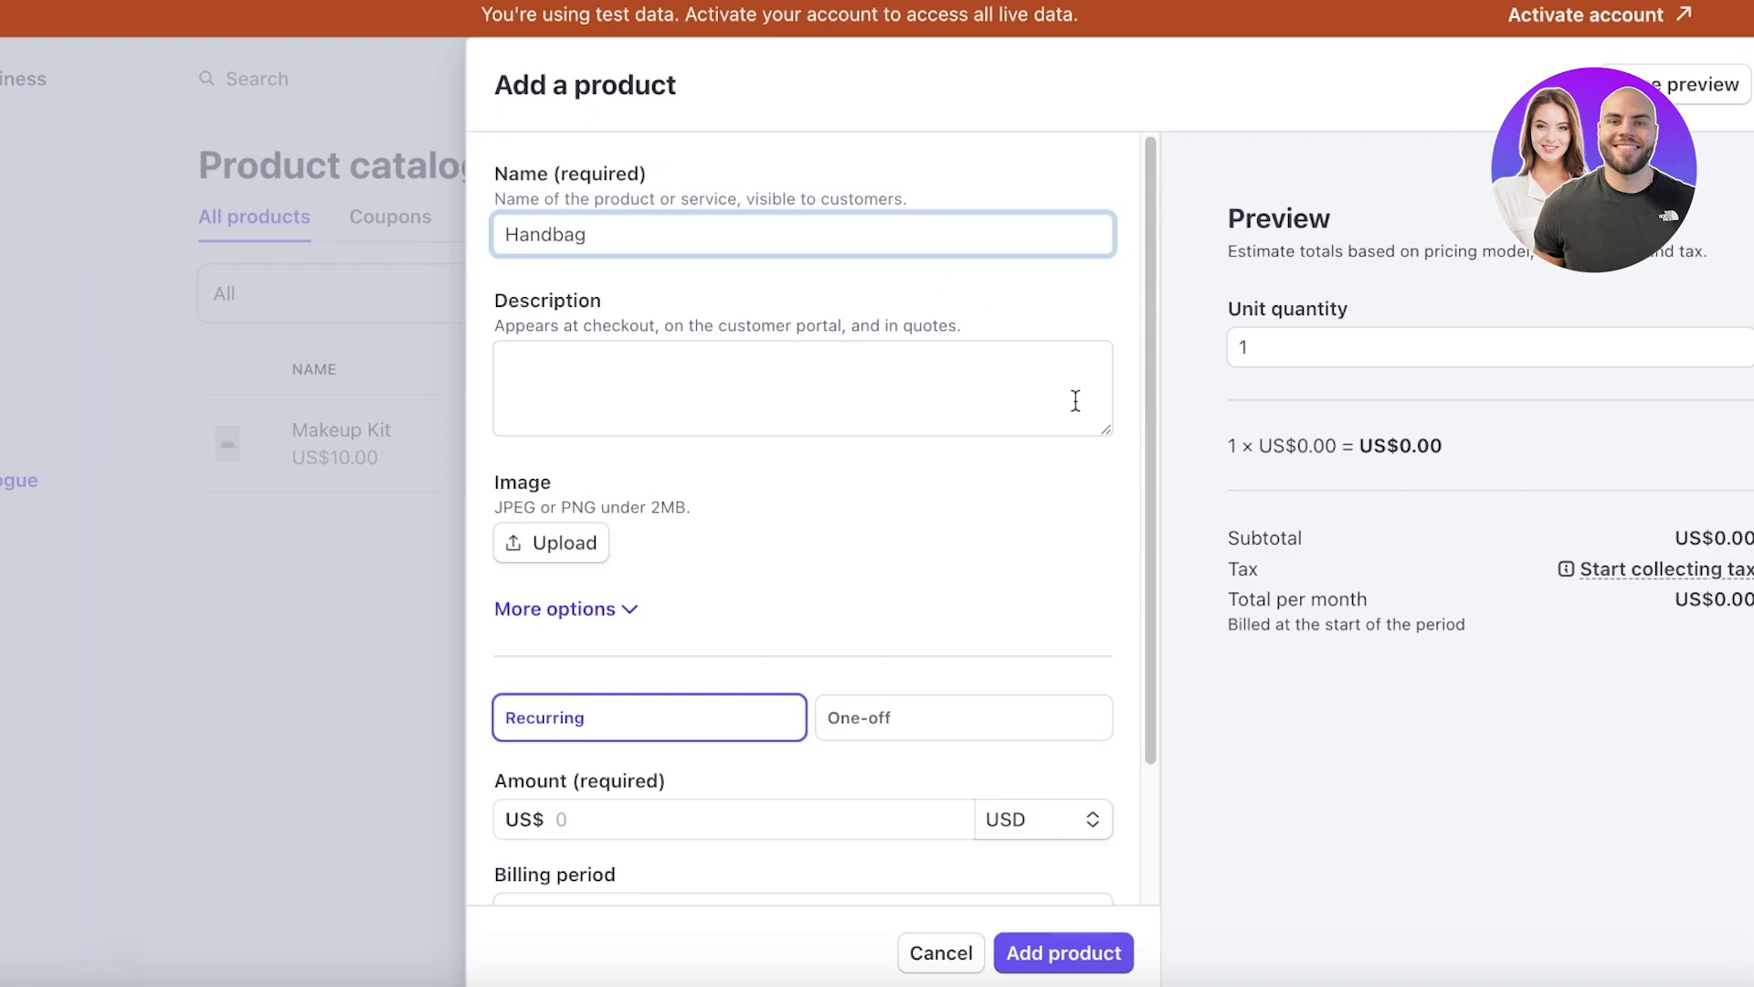
{"action": "left_click", "coordinate": [943, 392]}
- Choose the 8.50.02 PM screenshot on the Desktop as the product image
{"action": "left_click", "coordinate": [539, 542]}
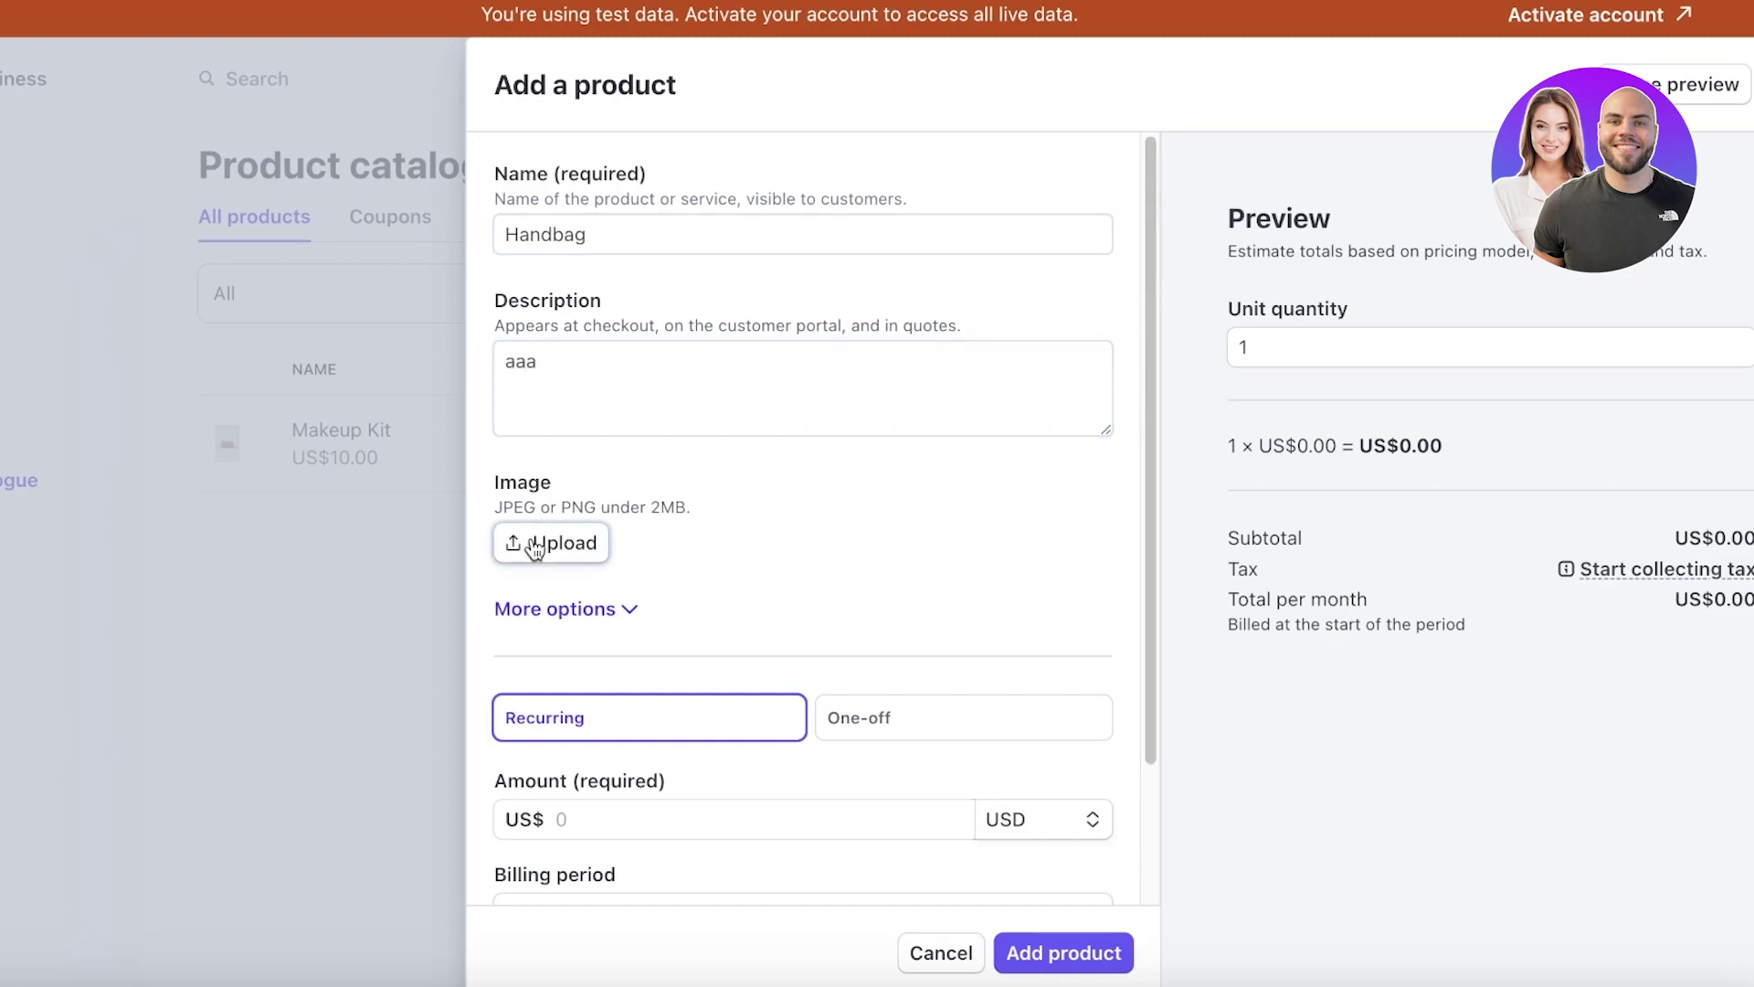
{"action": "left_click", "coordinate": [350, 290]}
{"action": "left_click", "coordinate": [357, 272]}
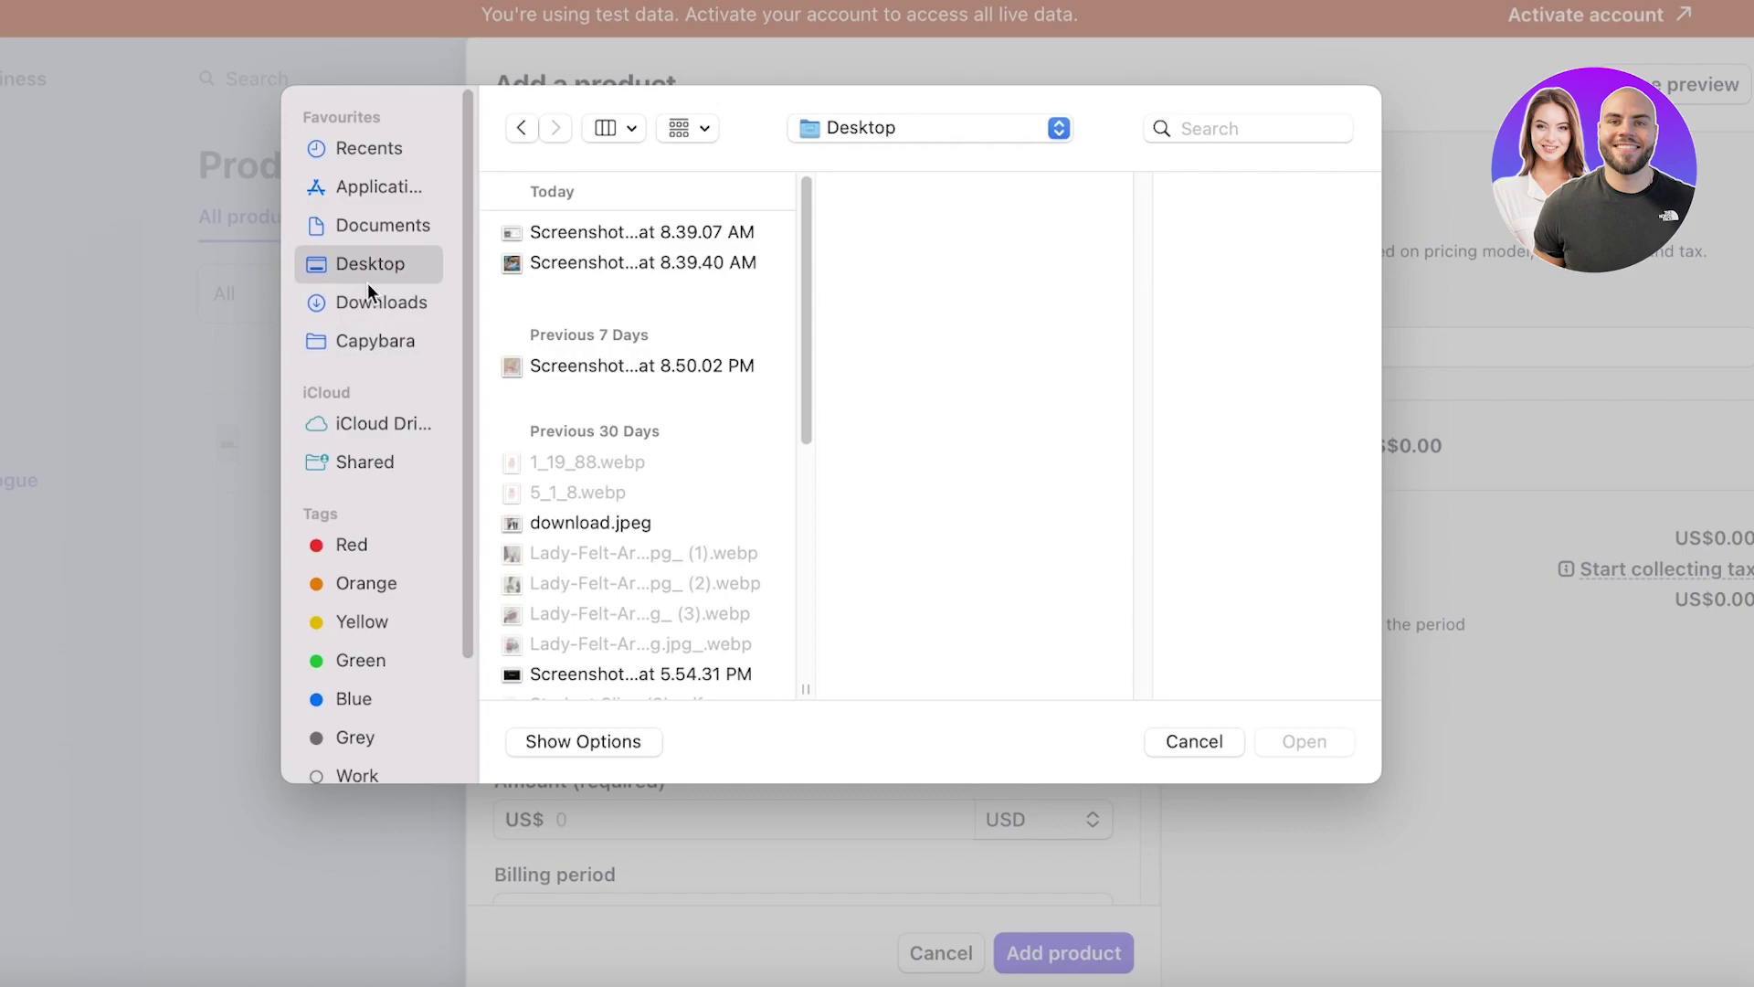
{"action": "scroll", "coordinate": [584, 563], "scroll_direction": "down", "scroll_amount": 5}
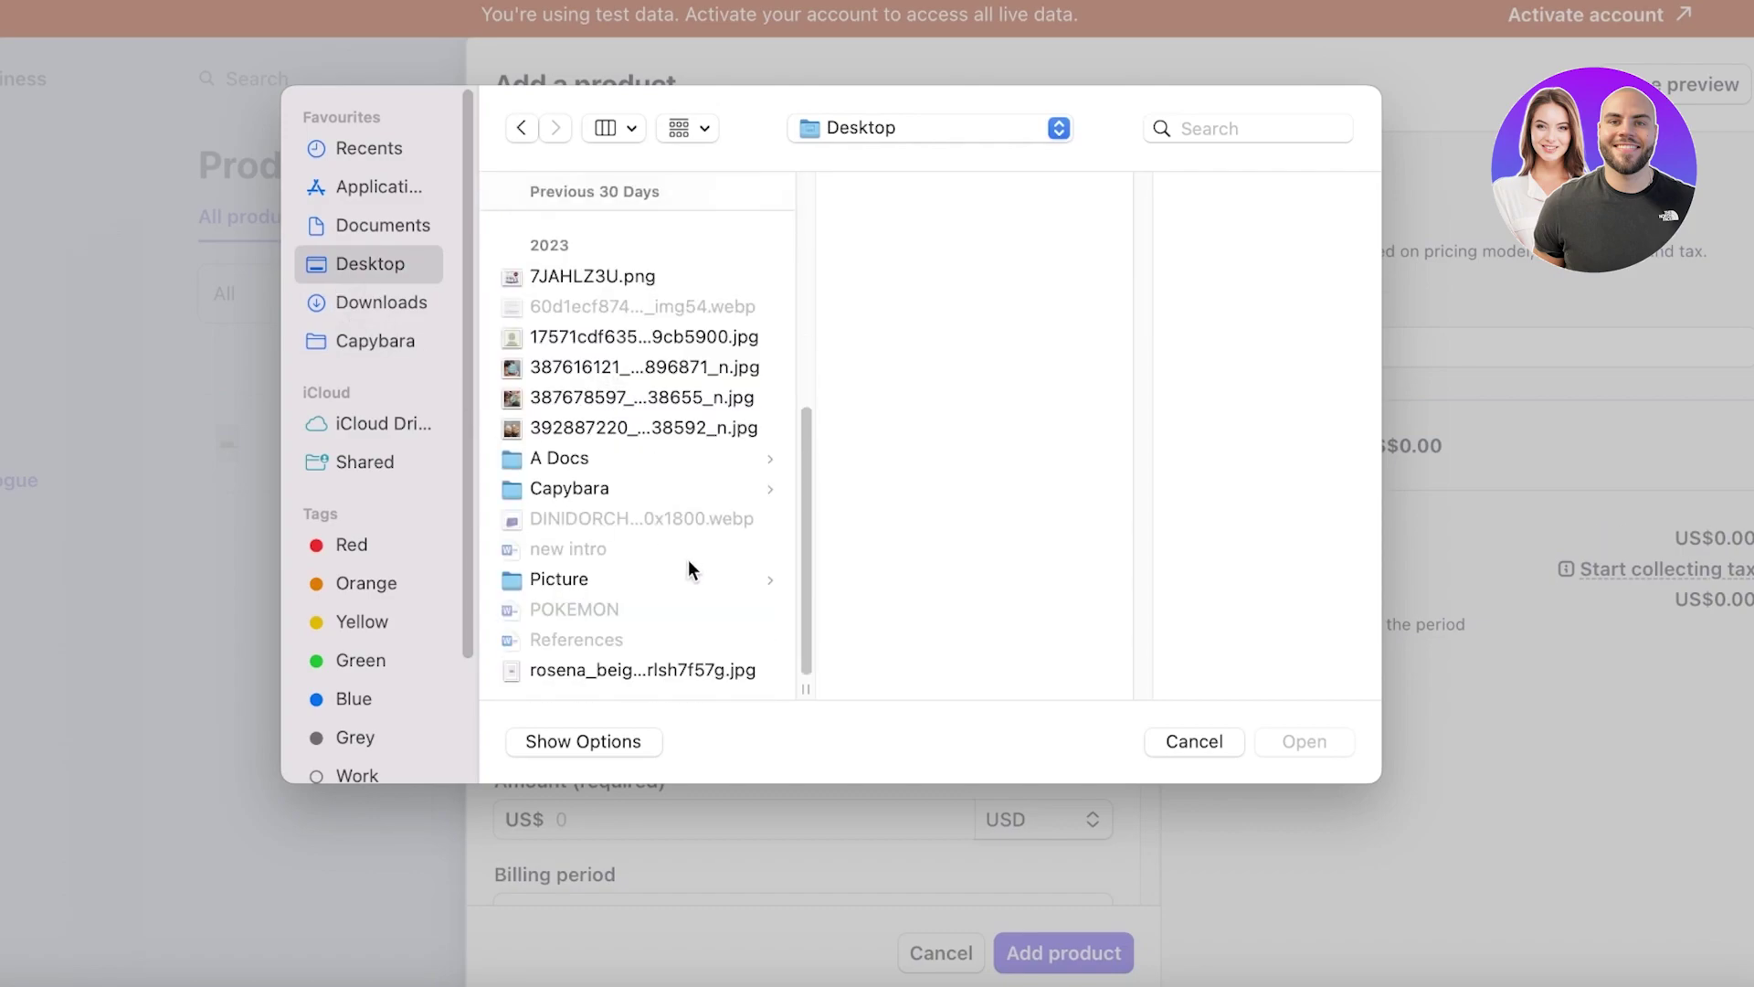
{"action": "scroll", "coordinate": [667, 556], "scroll_direction": "up", "scroll_amount": 5}
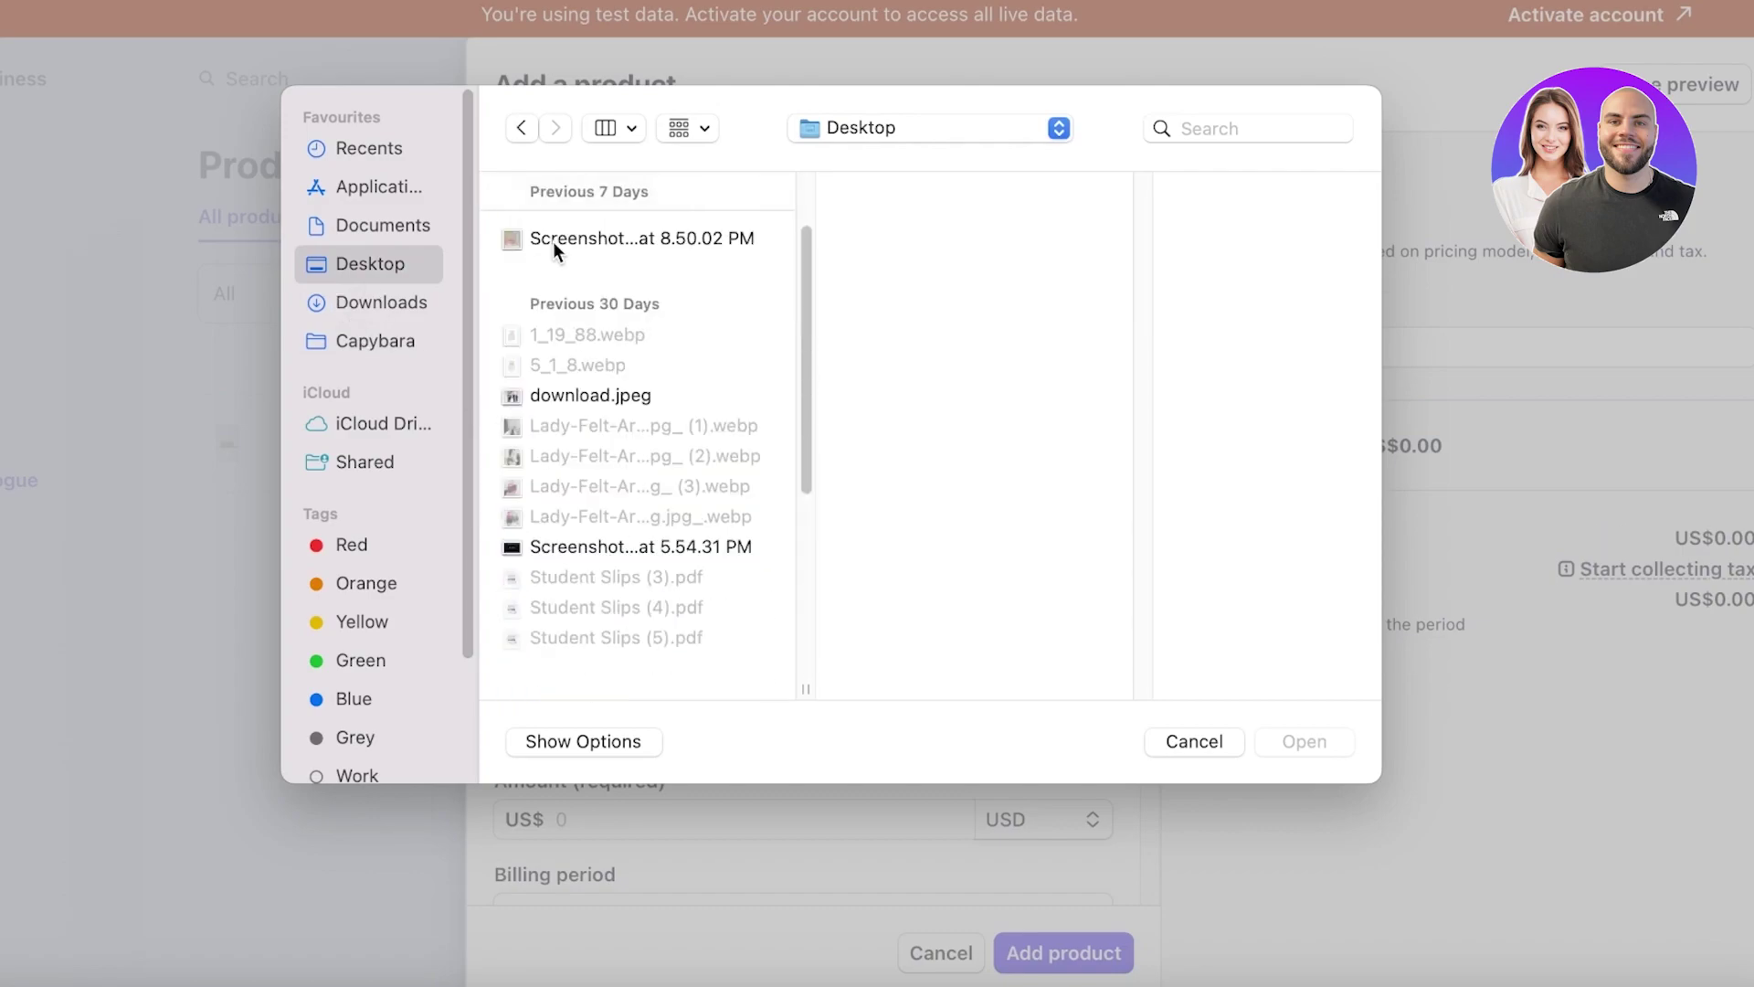
{"action": "left_click", "coordinate": [639, 238]}
- Upload the handbag screenshot and enter a price amount of 9.00
{"action": "left_click", "coordinate": [1335, 741]}
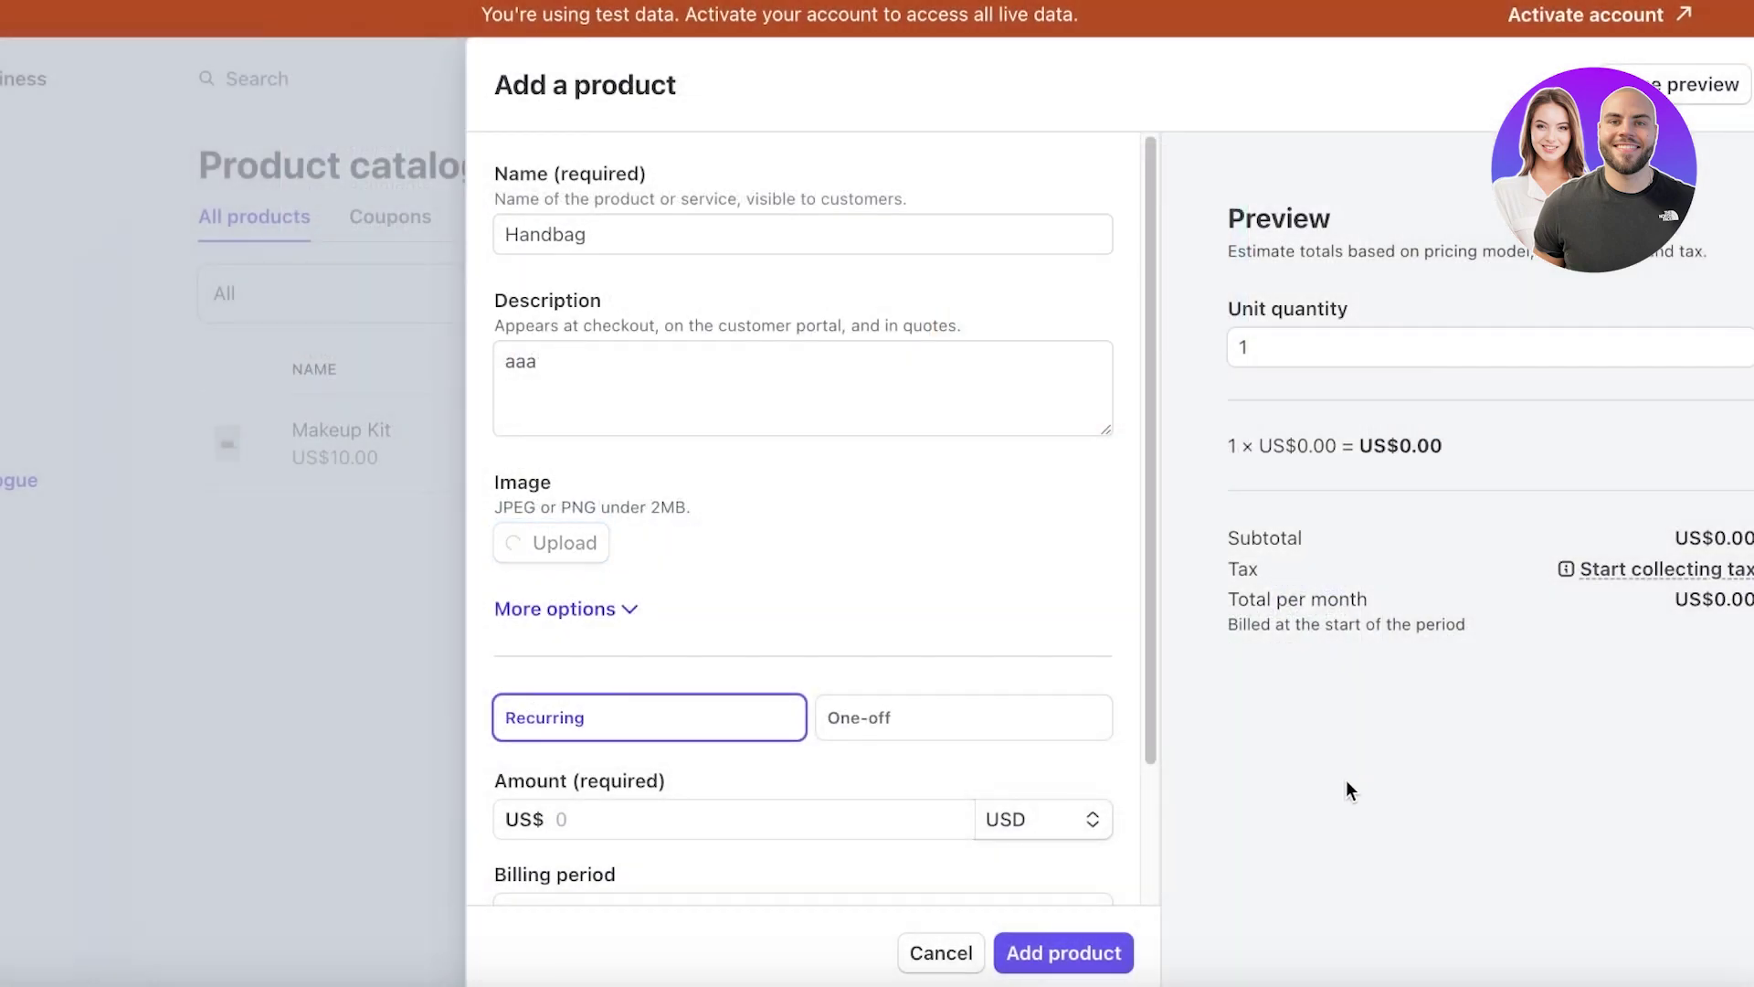
{"action": "left_click", "coordinate": [786, 828]}
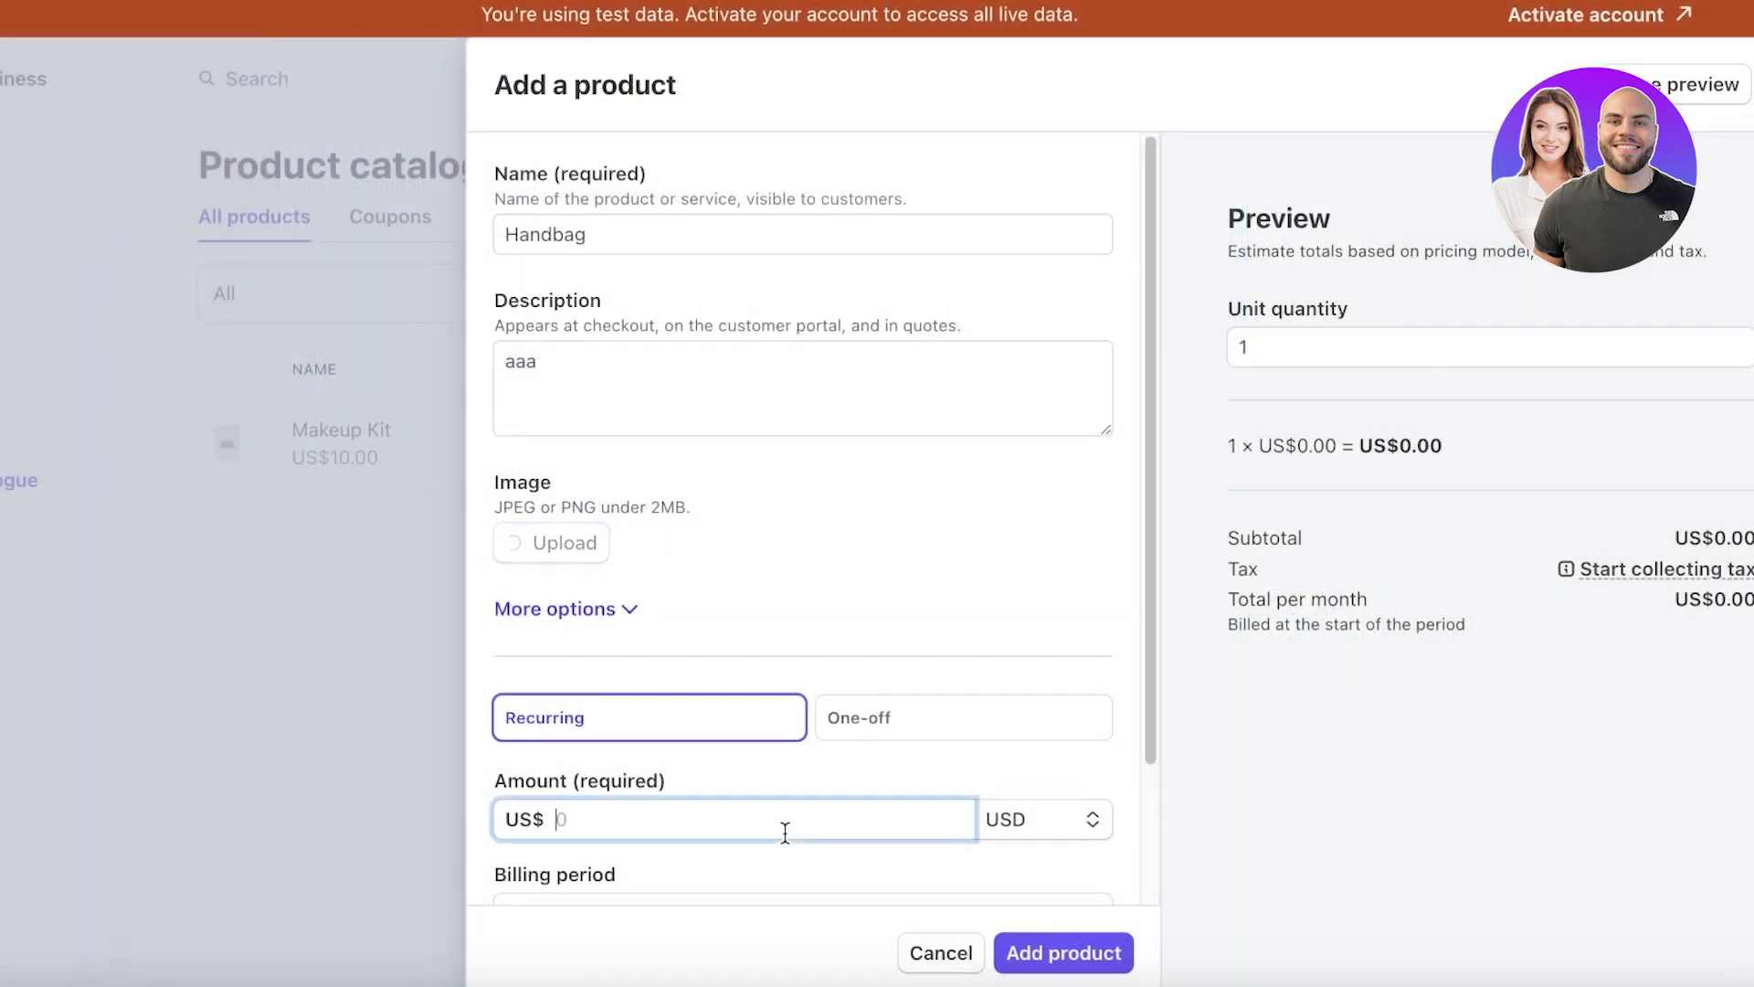
{"action": "type", "text": "9.00"}
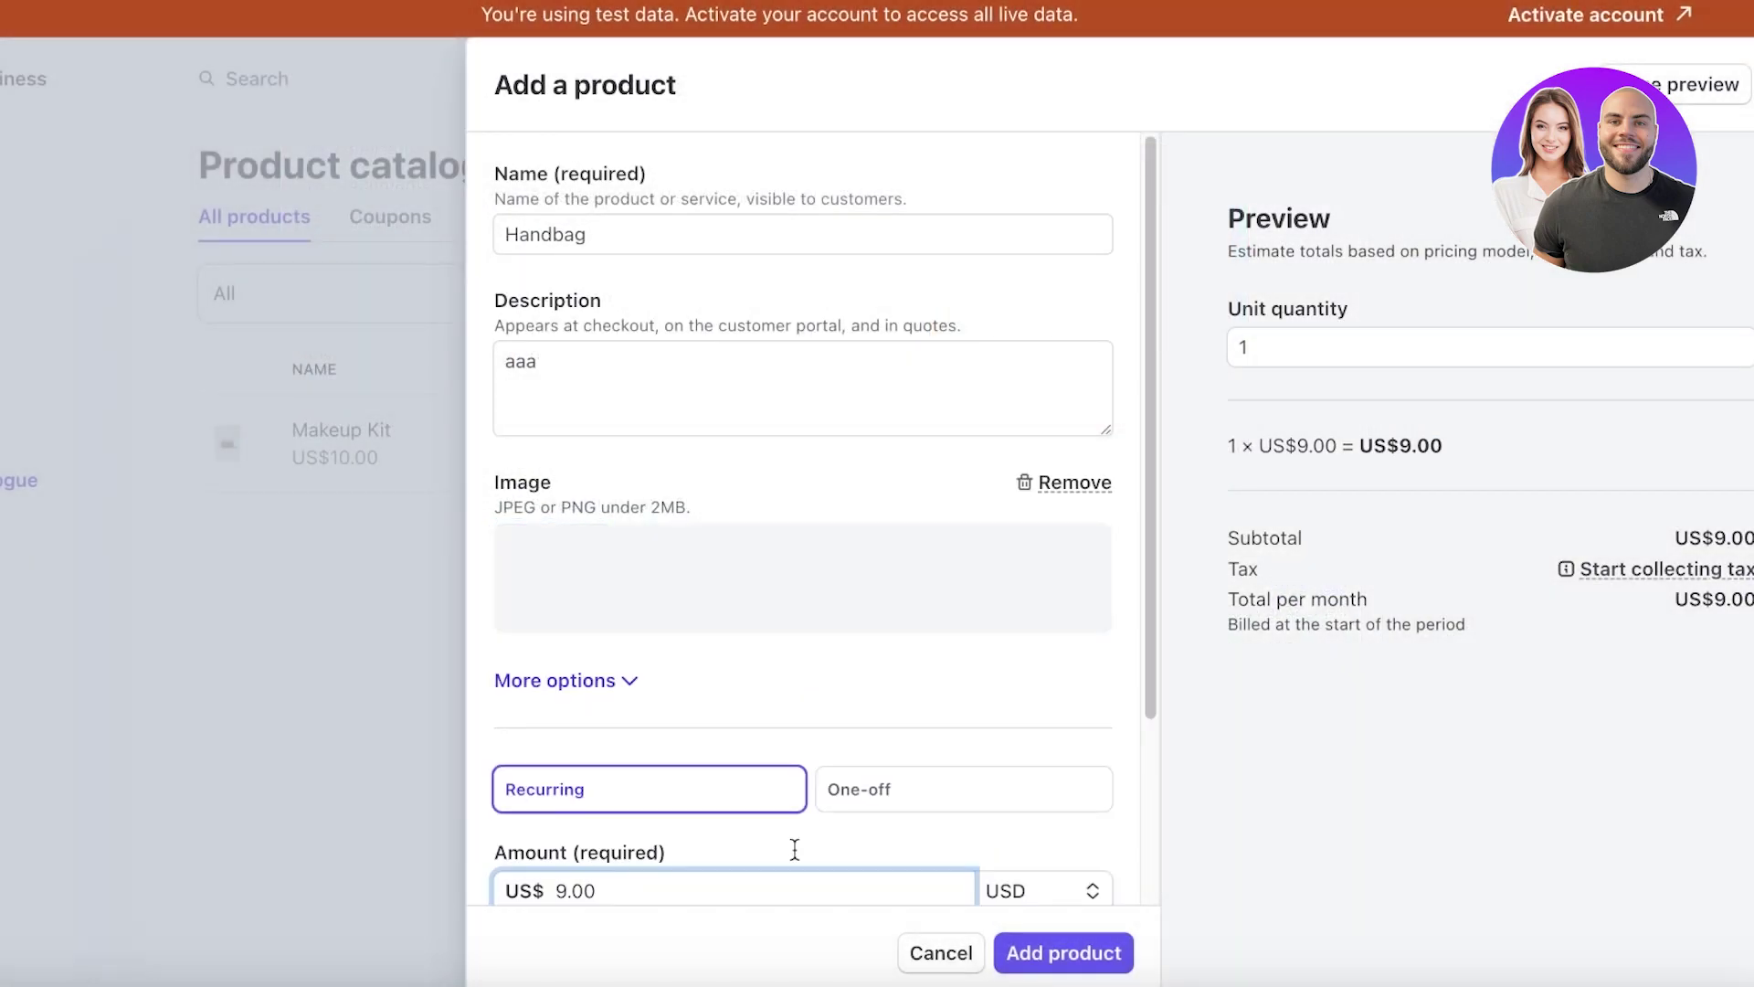
- Try recurring with monthly billing, then settle on a one-off price
{"action": "scroll", "coordinate": [795, 847], "scroll_direction": "down", "scroll_amount": 3}
{"action": "left_click", "coordinate": [827, 563]}
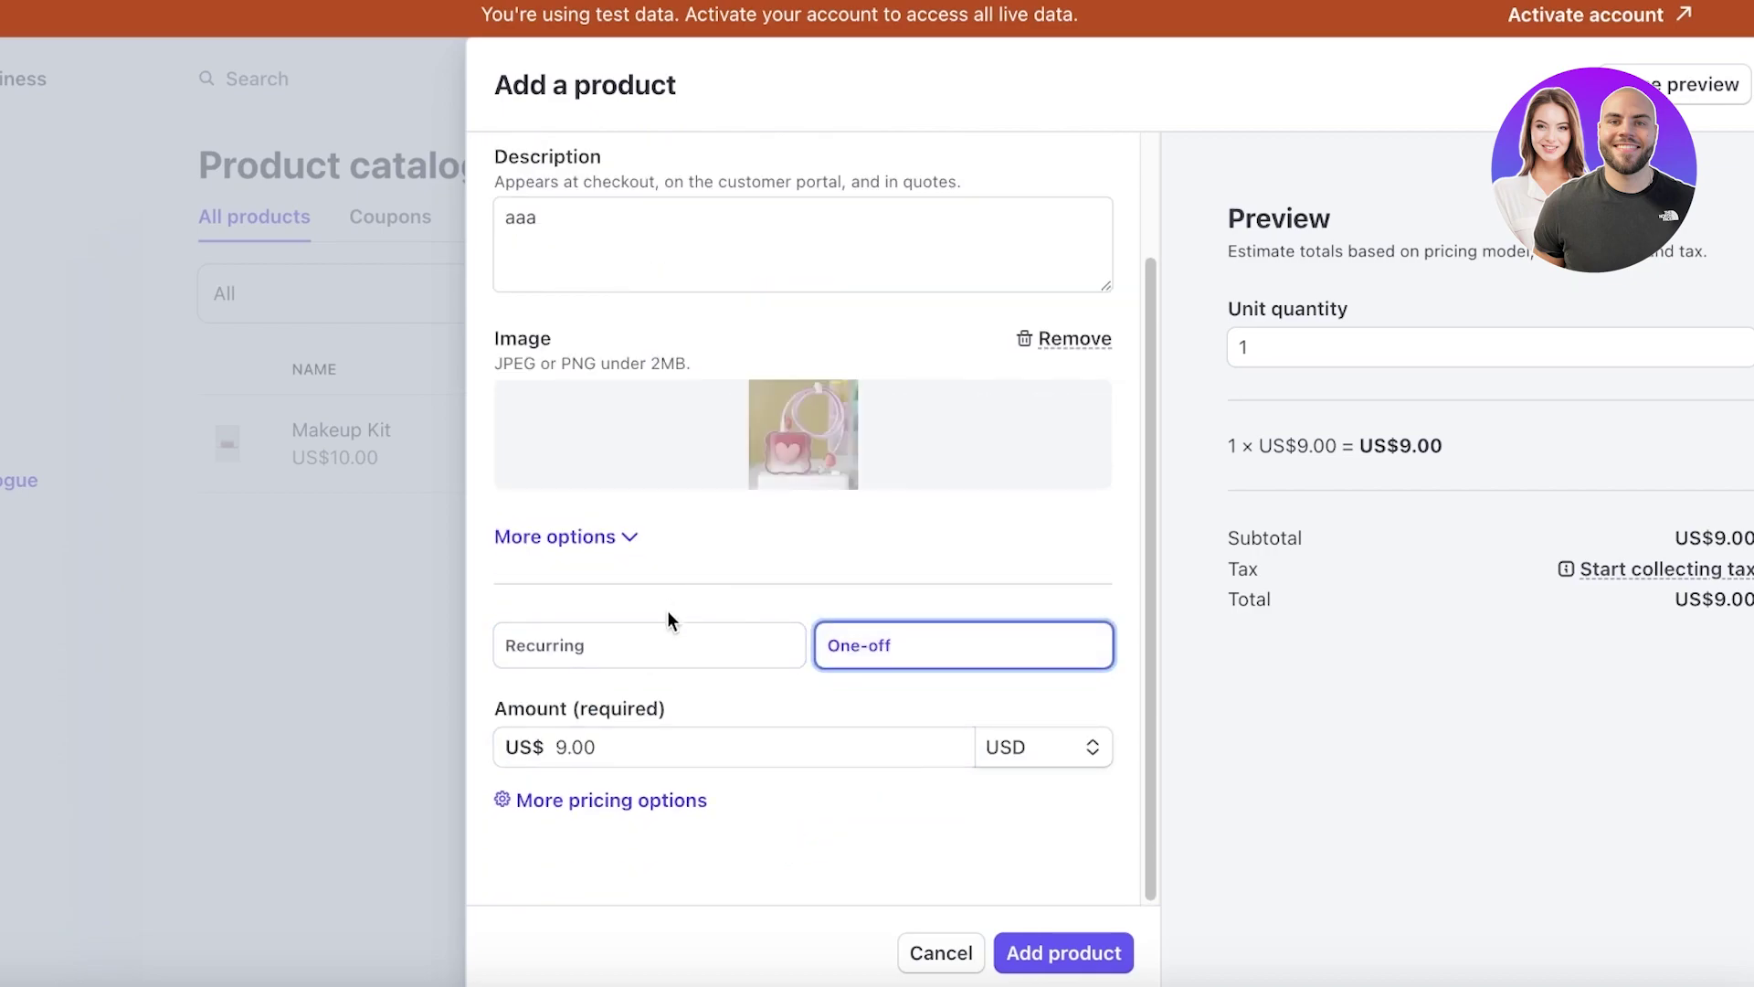
{"action": "left_click", "coordinate": [668, 657]}
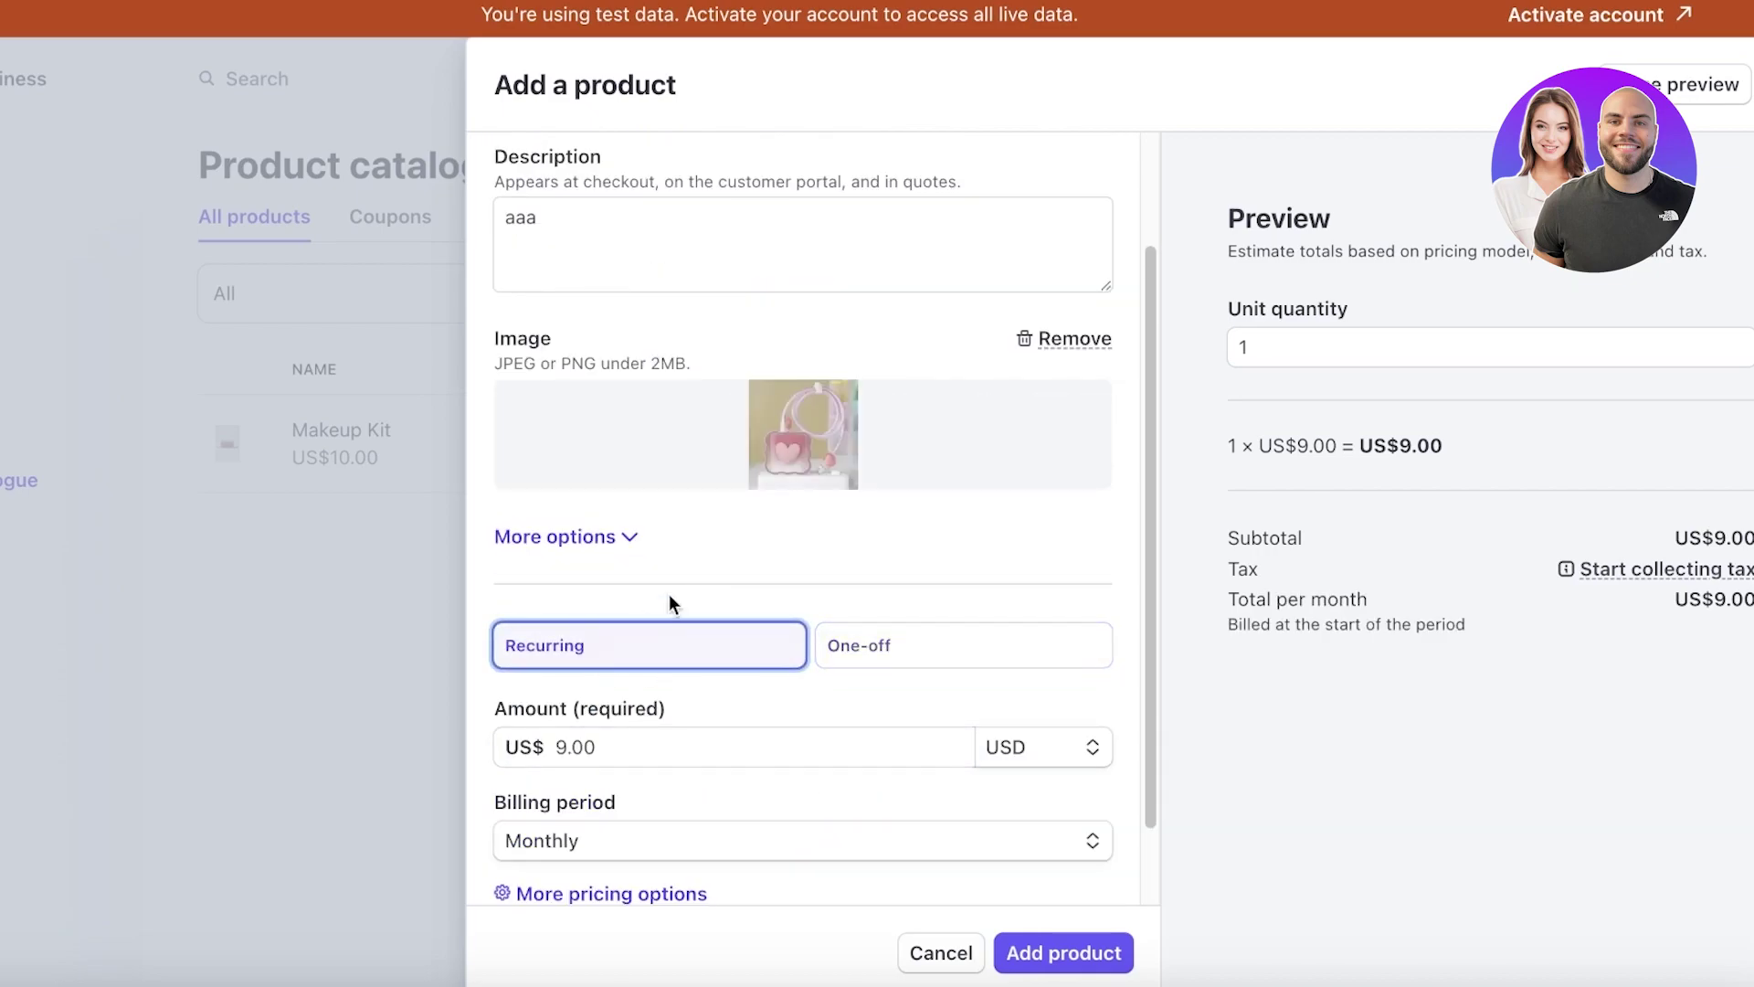
{"action": "scroll", "coordinate": [768, 736], "scroll_direction": "down", "scroll_amount": 2}
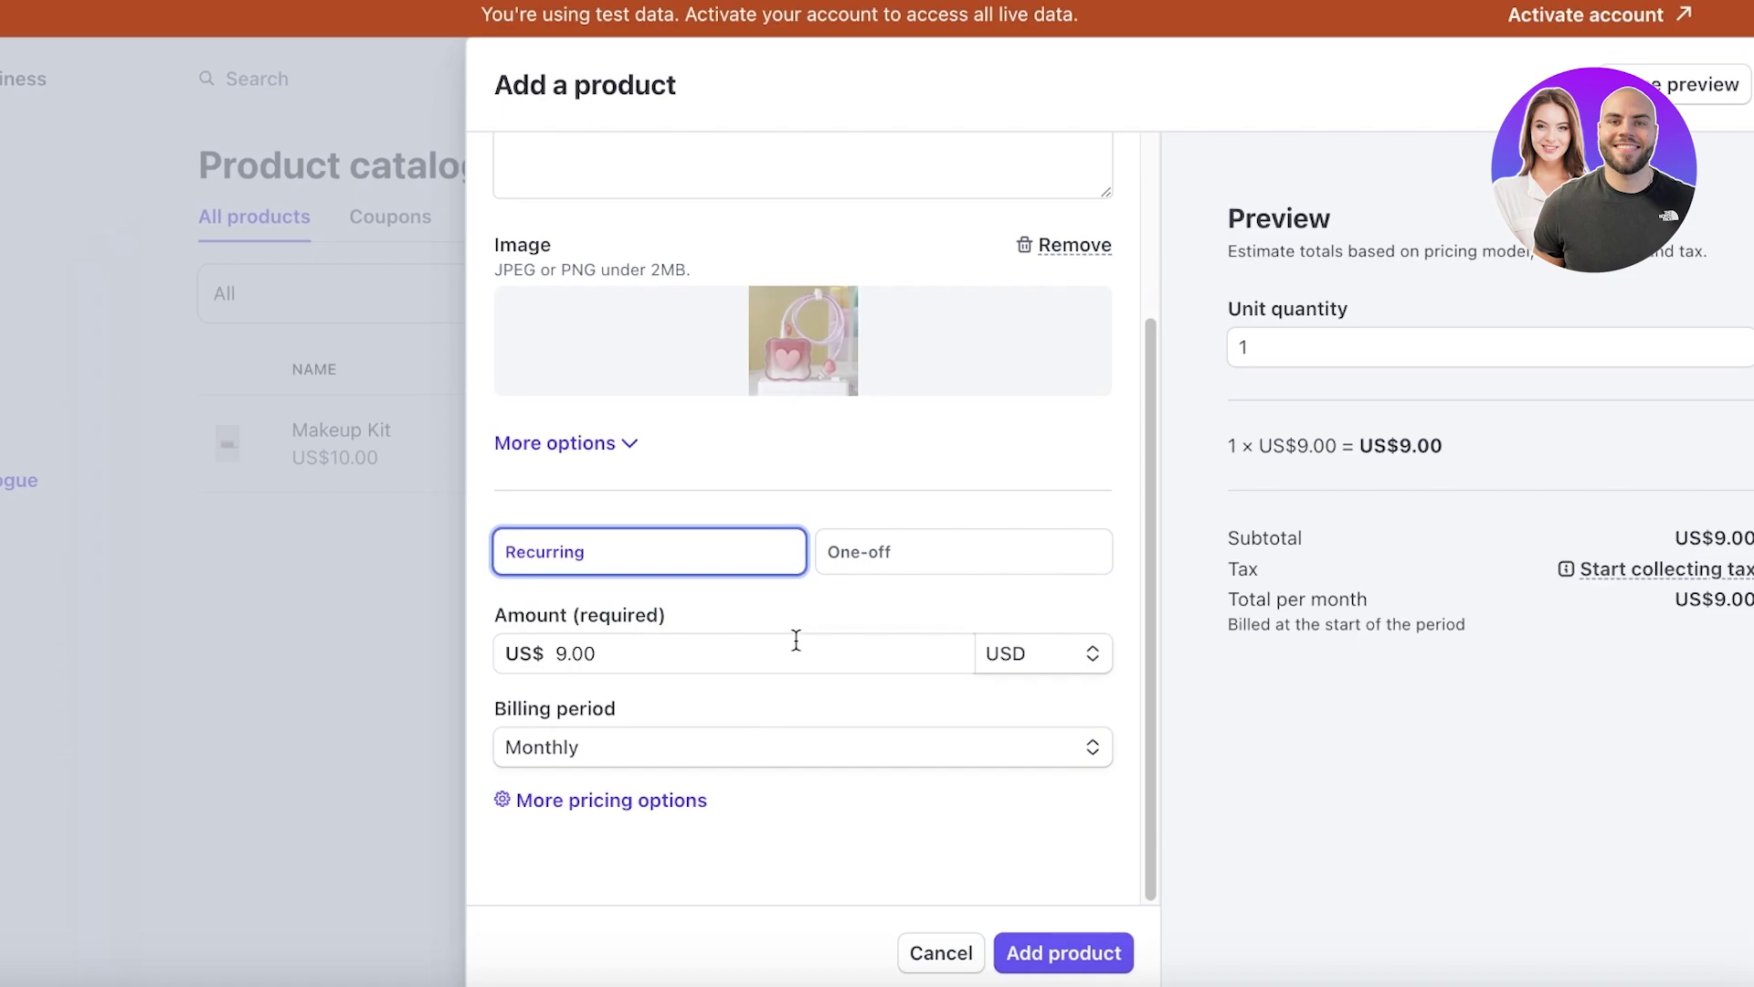
{"action": "left_click", "coordinate": [813, 745]}
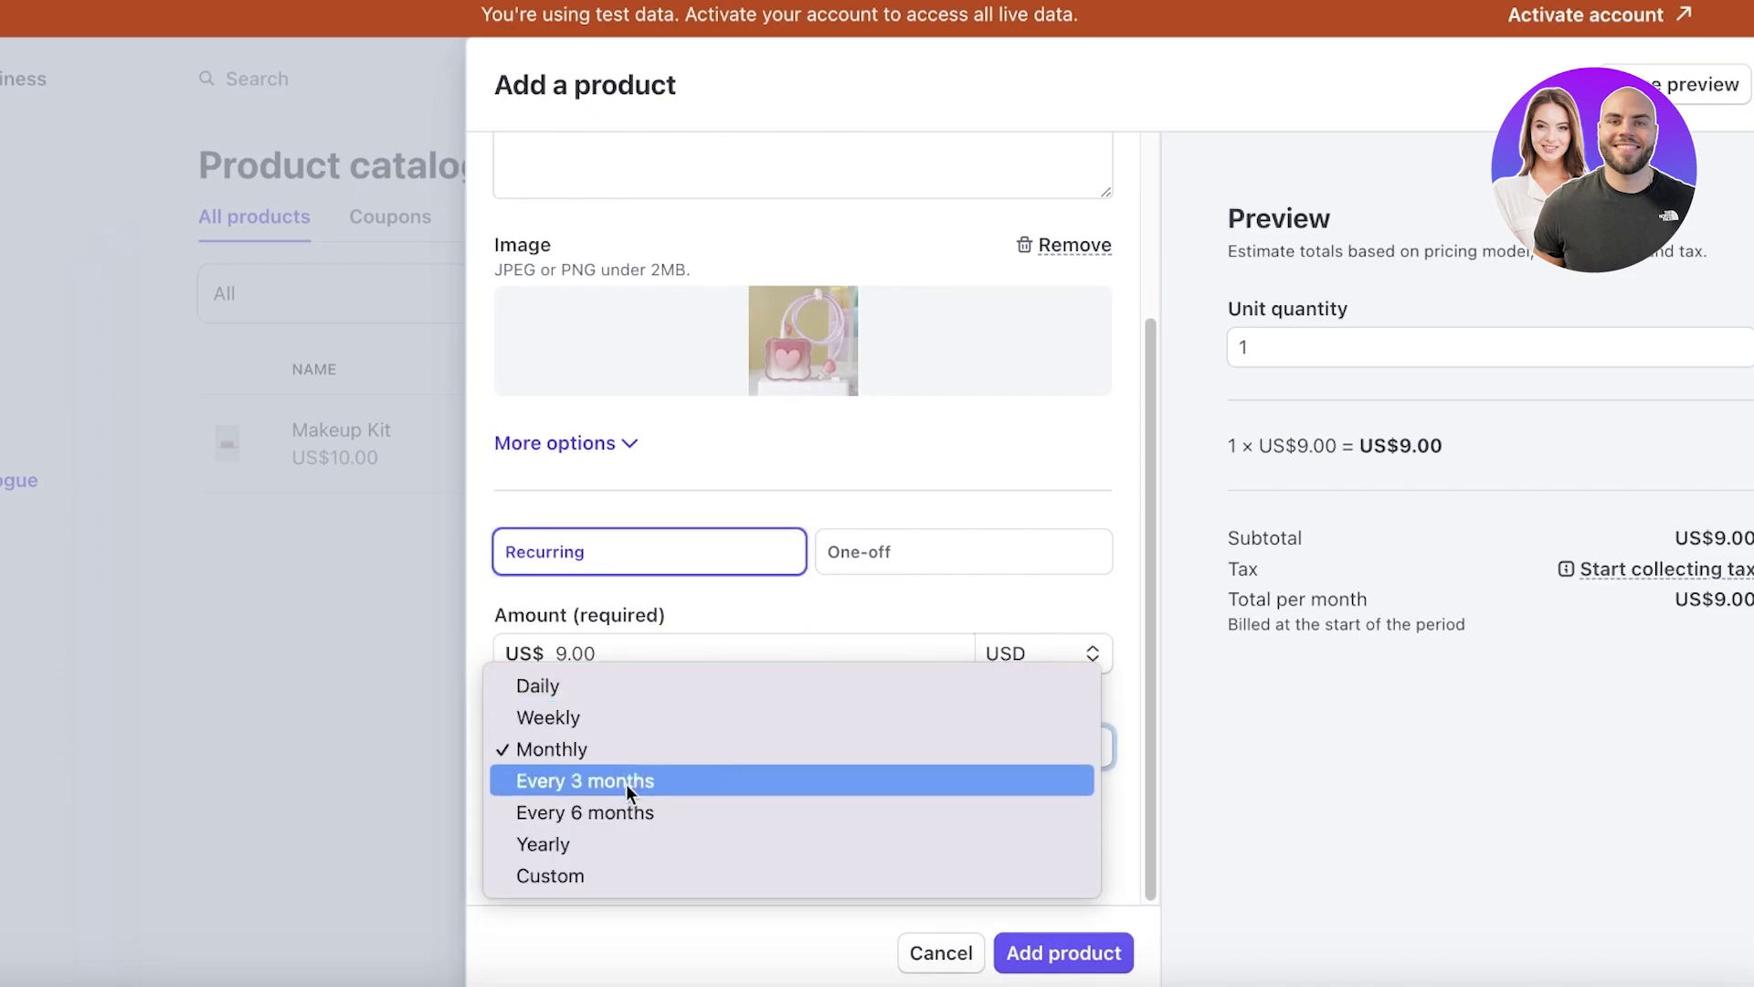
{"action": "left_click", "coordinate": [605, 928]}
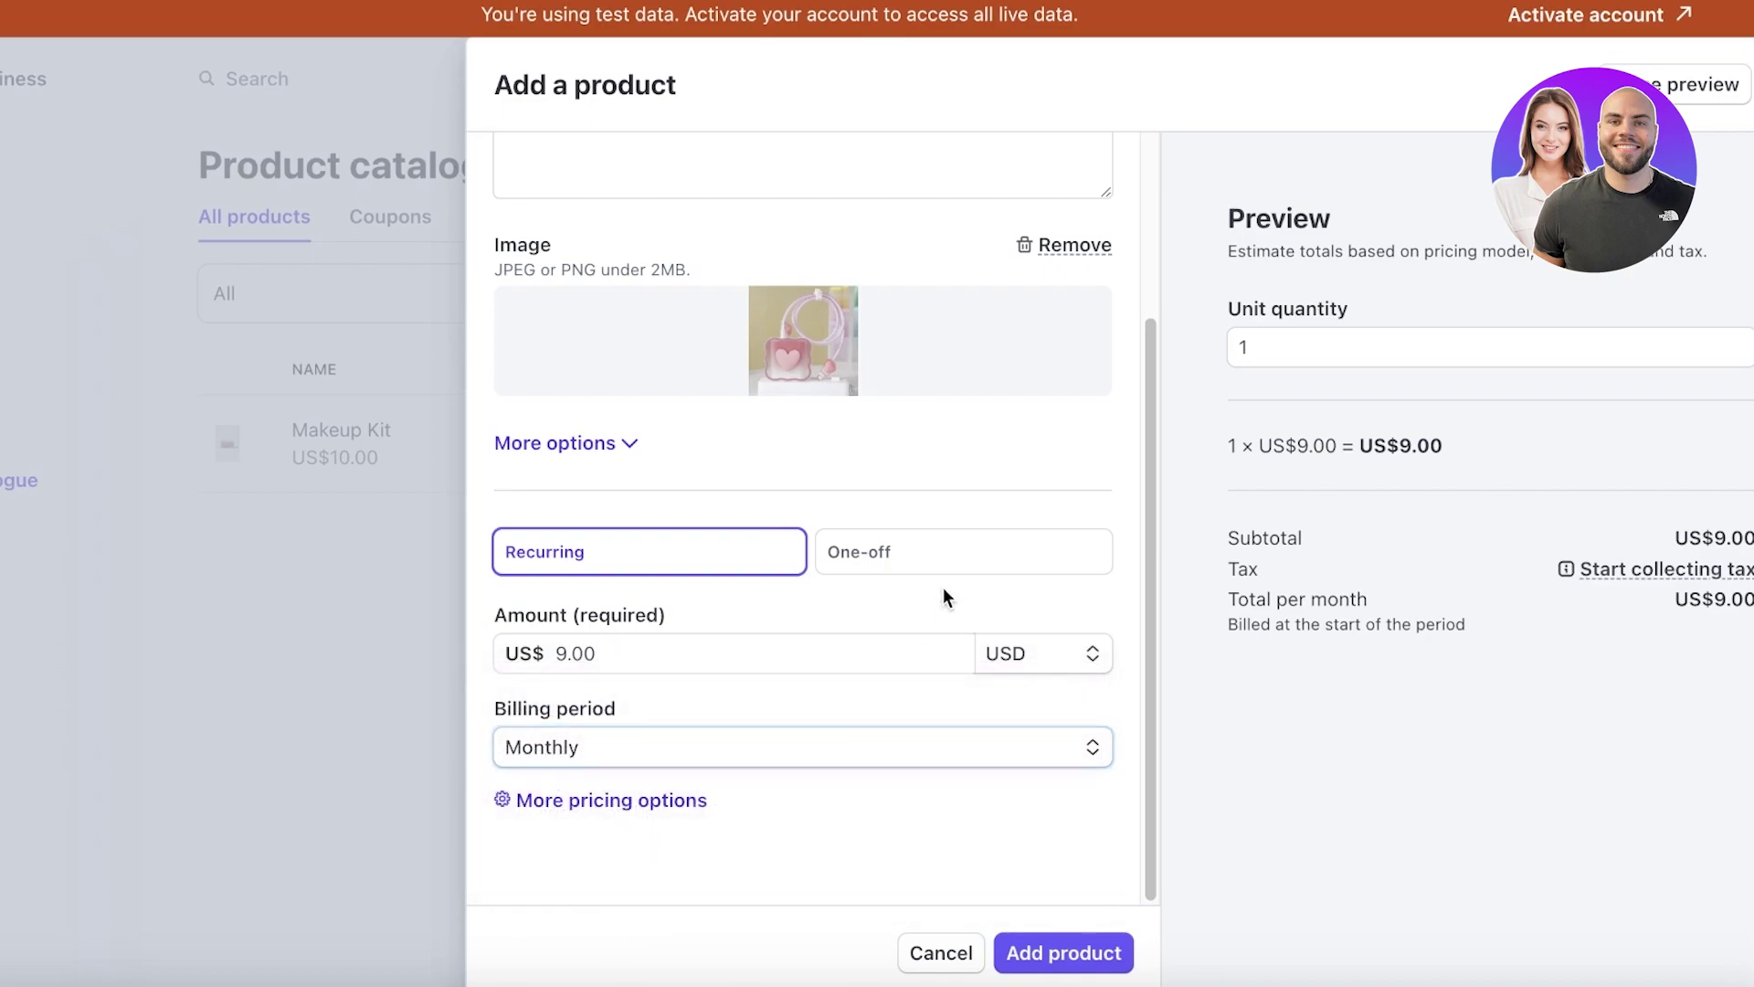
{"action": "left_click", "coordinate": [924, 559]}
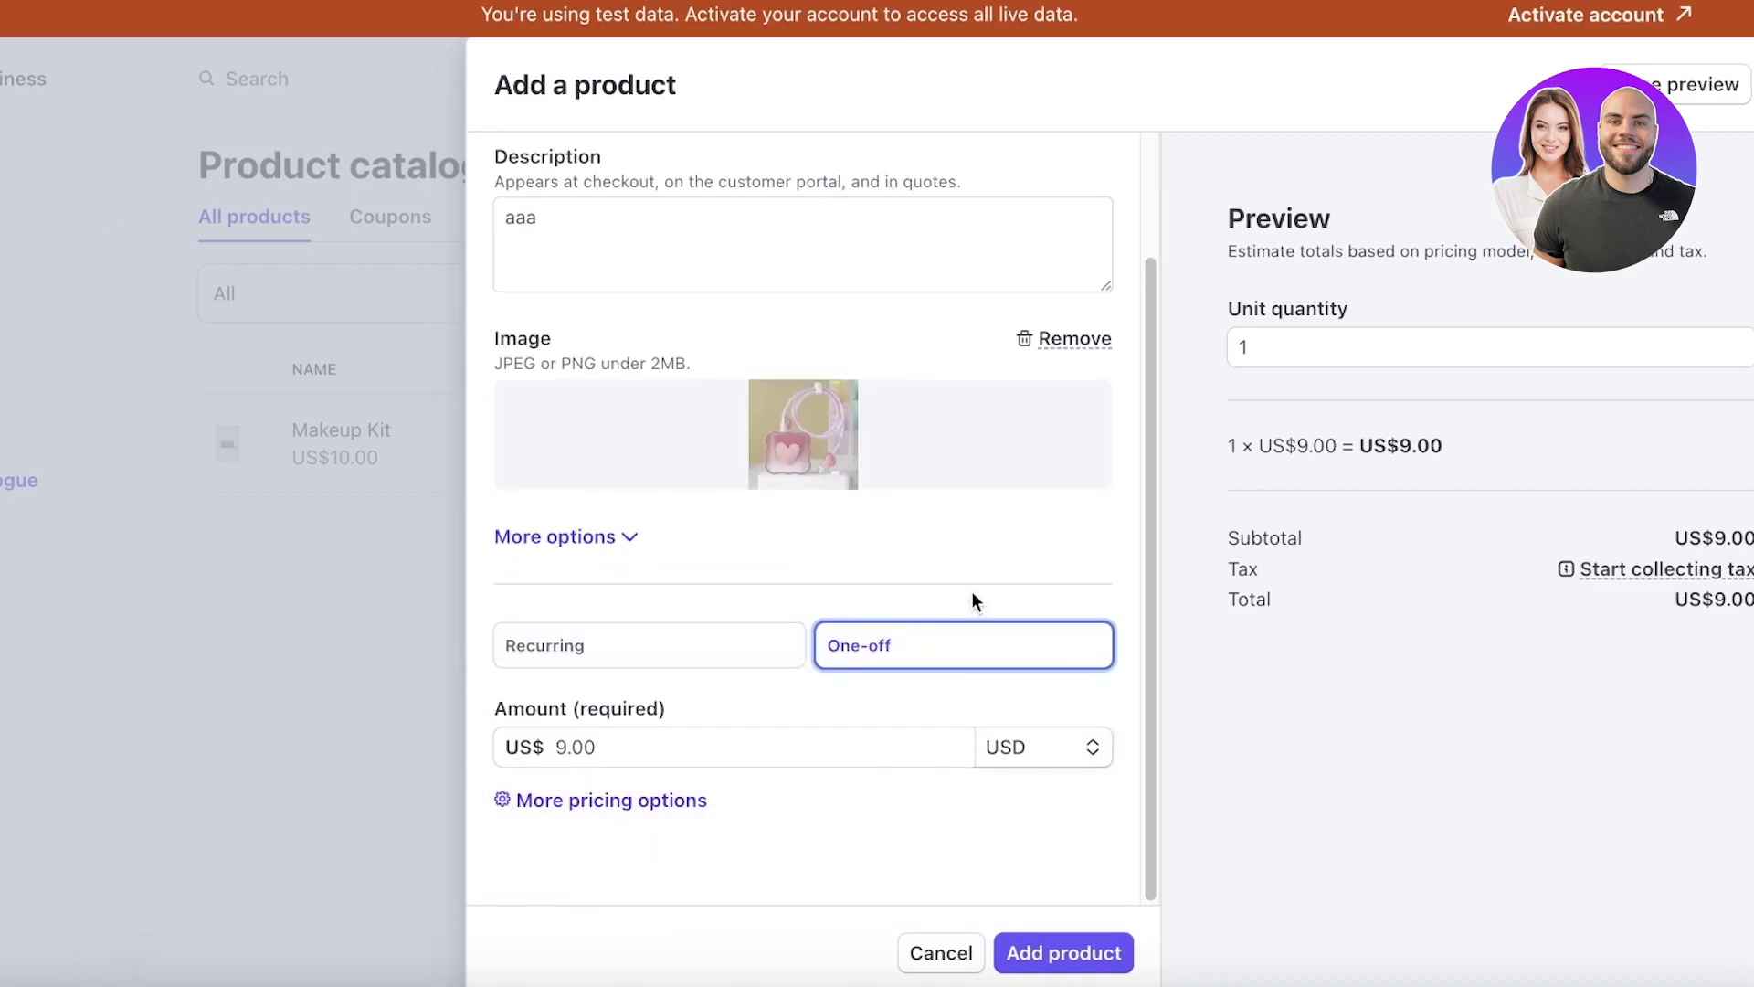
- In more pricing options, keep Flat rate, make the US$9.00 price recurring monthly, and confirm
{"action": "left_click", "coordinate": [578, 800]}
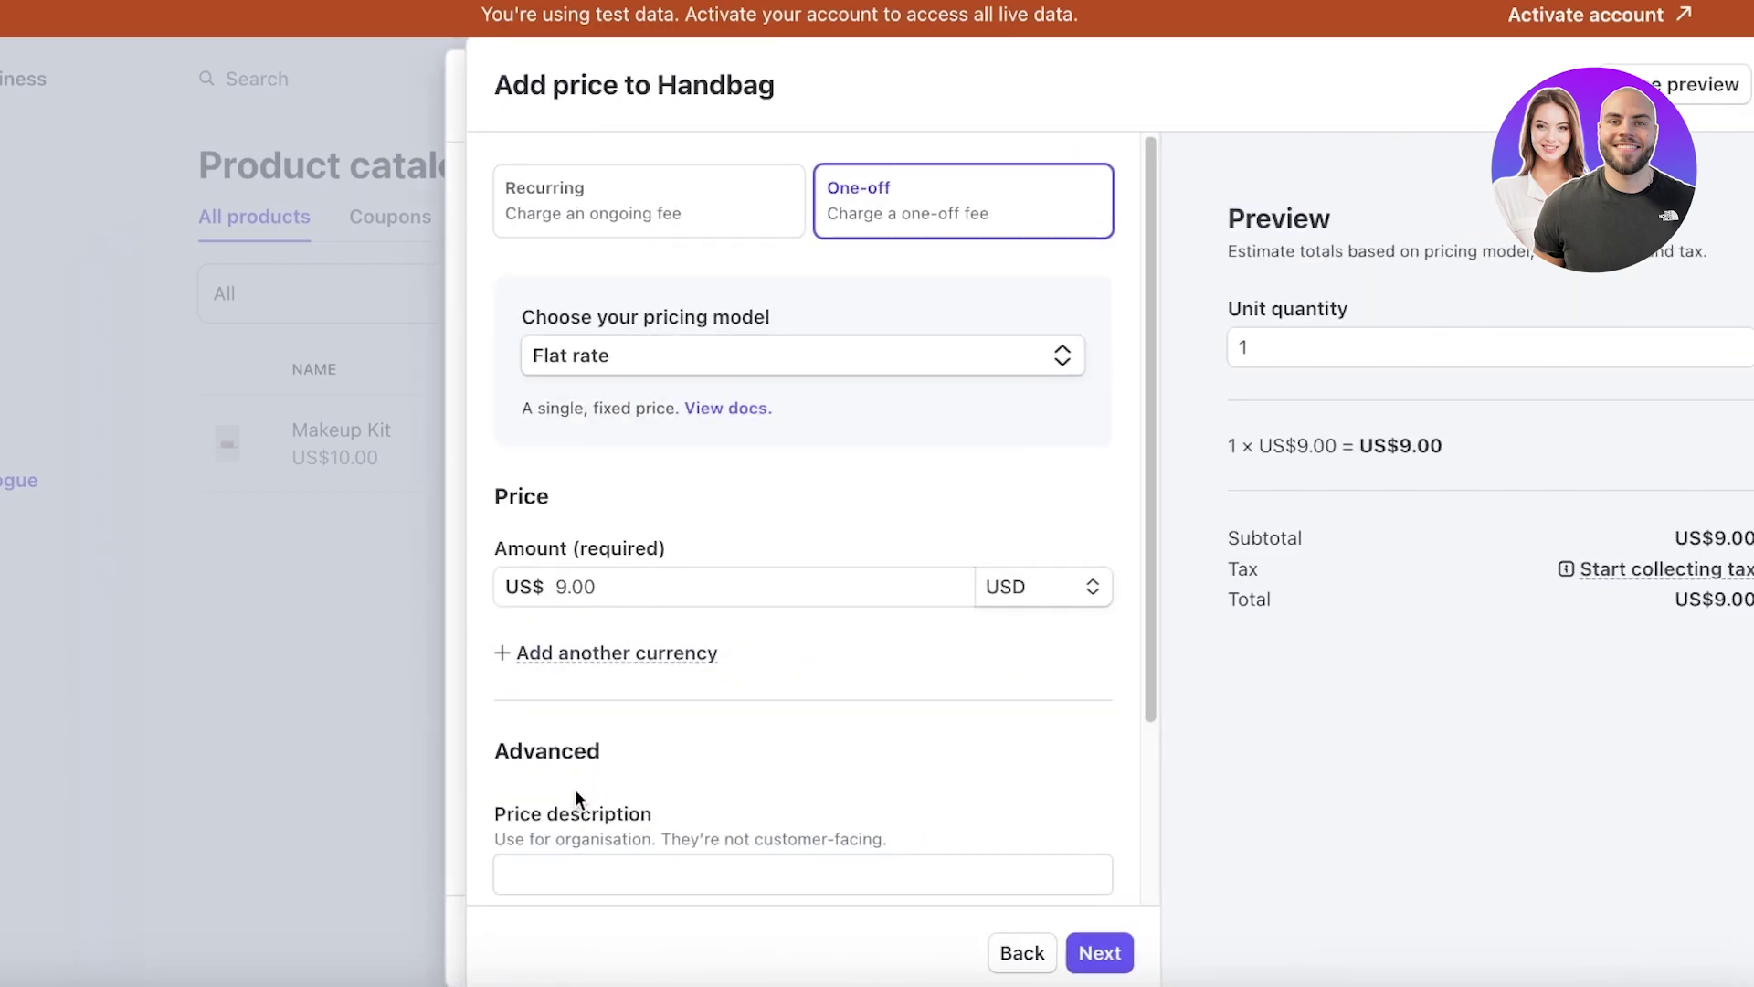
{"action": "left_click", "coordinate": [742, 361]}
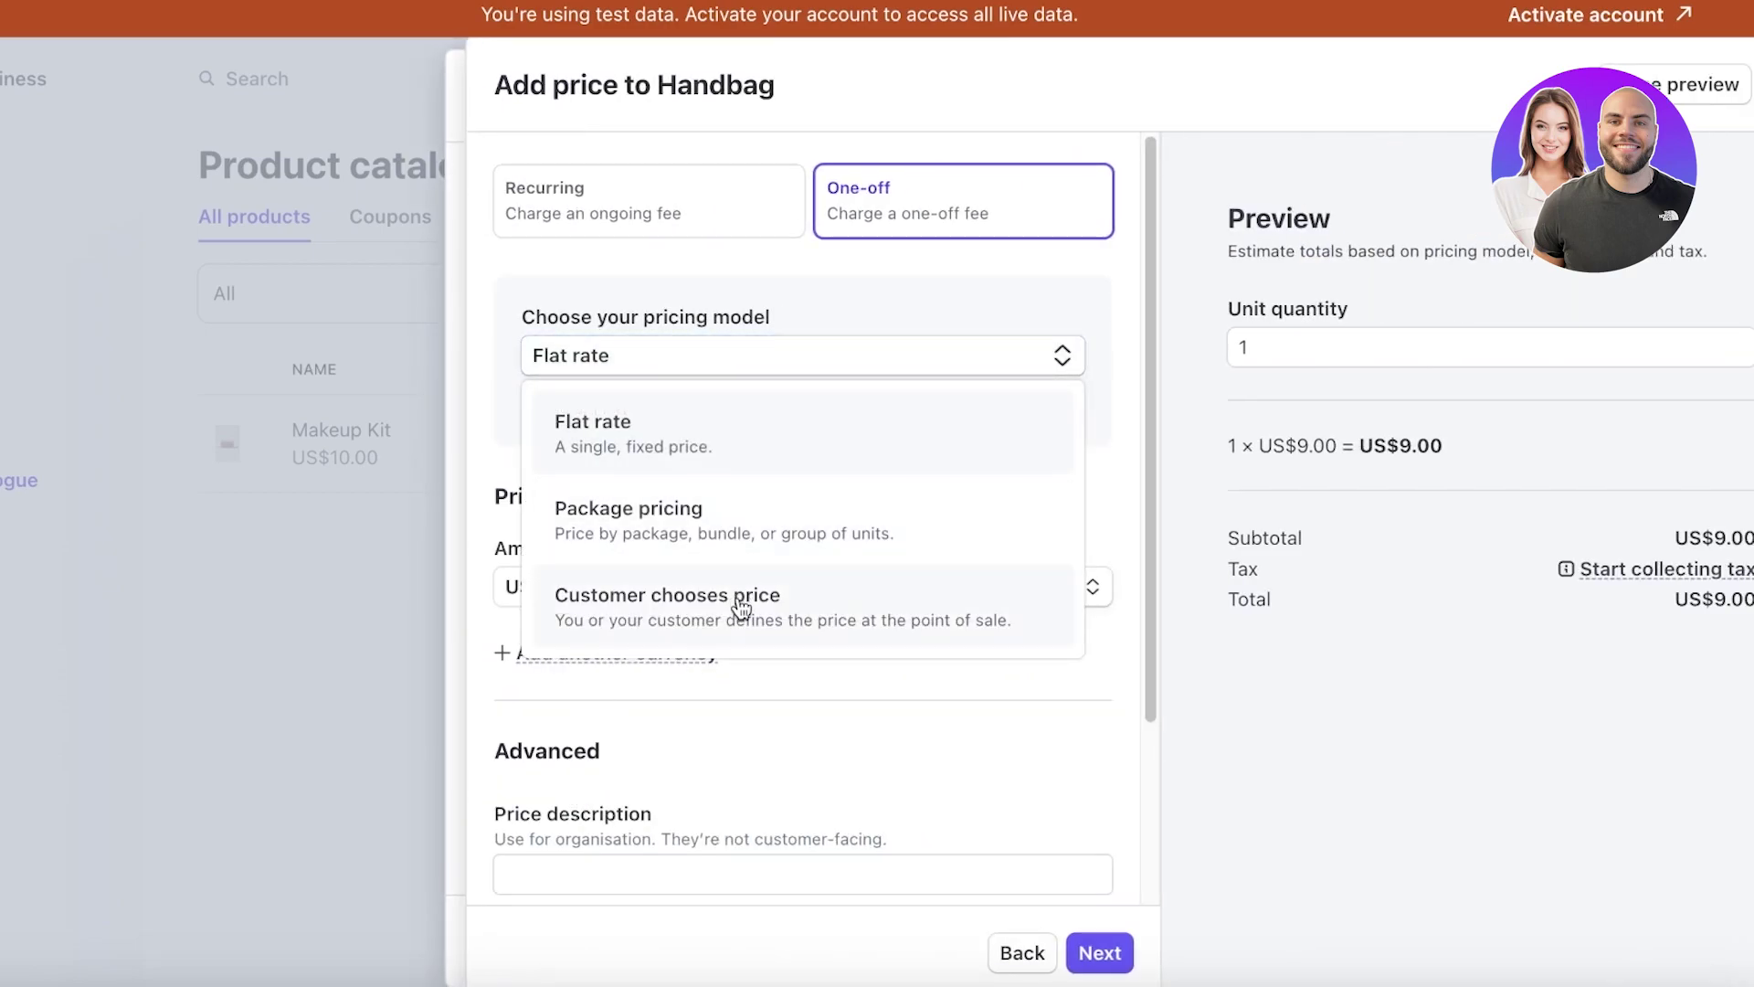
{"action": "left_click", "coordinate": [703, 817]}
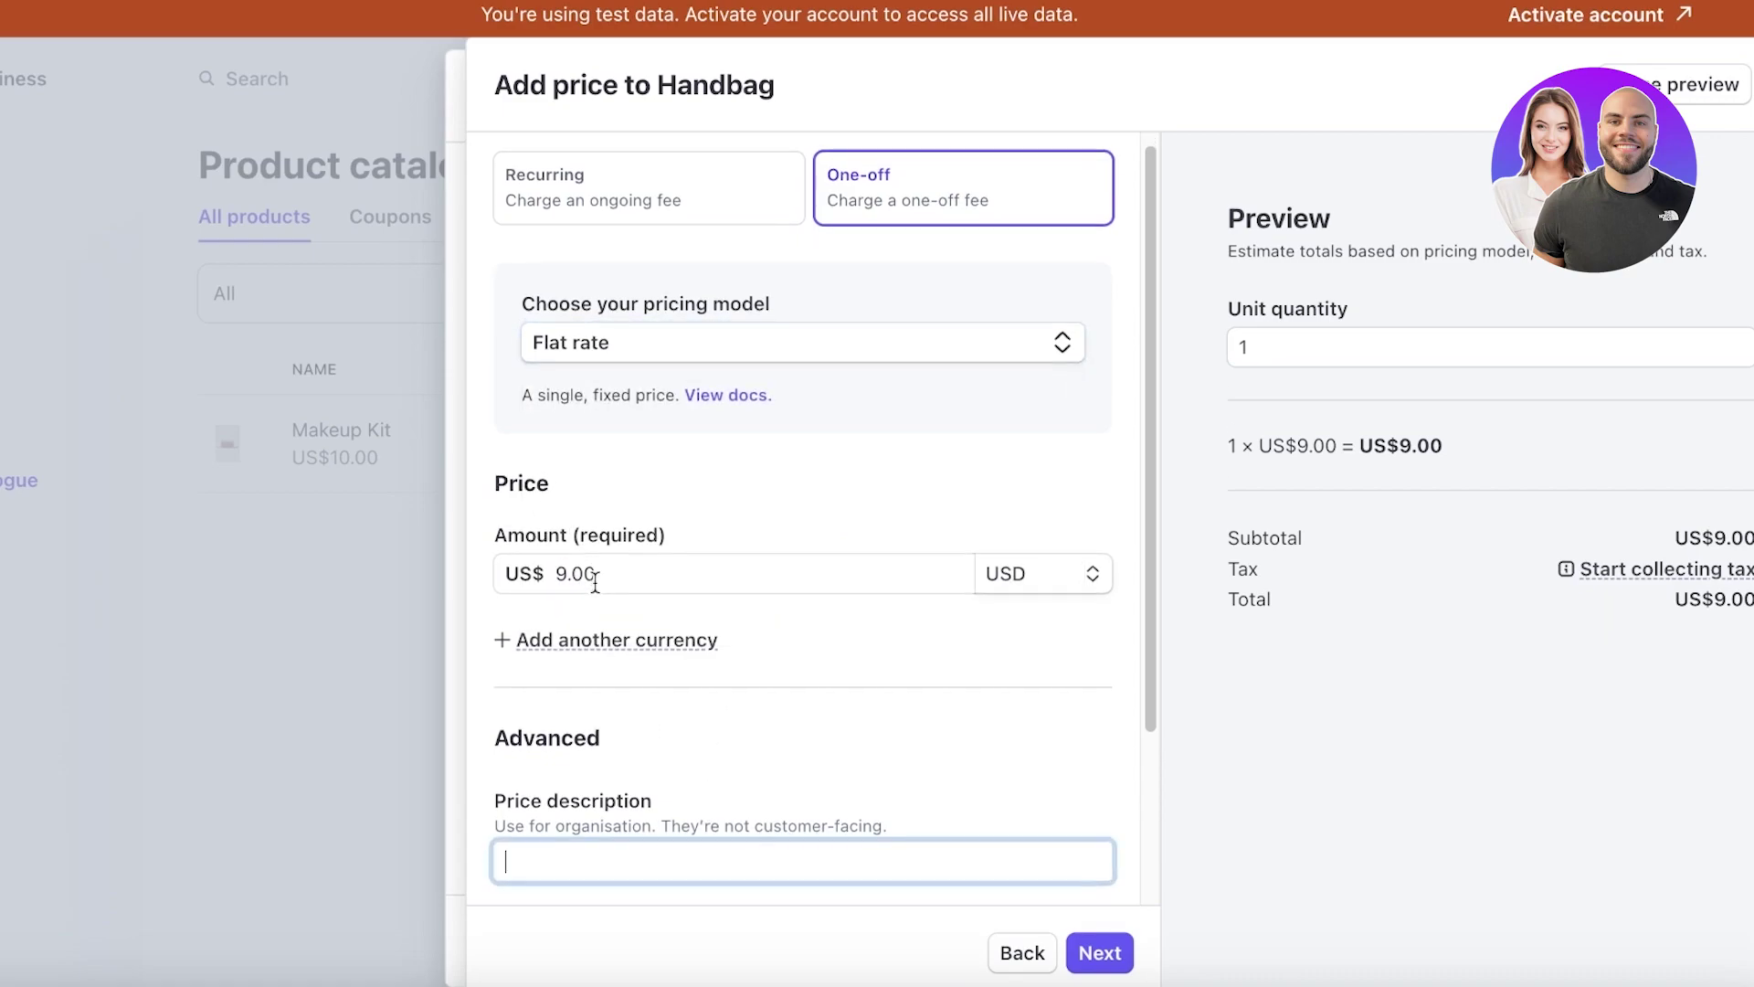
{"action": "scroll", "coordinate": [594, 599], "scroll_direction": "down", "scroll_amount": 3}
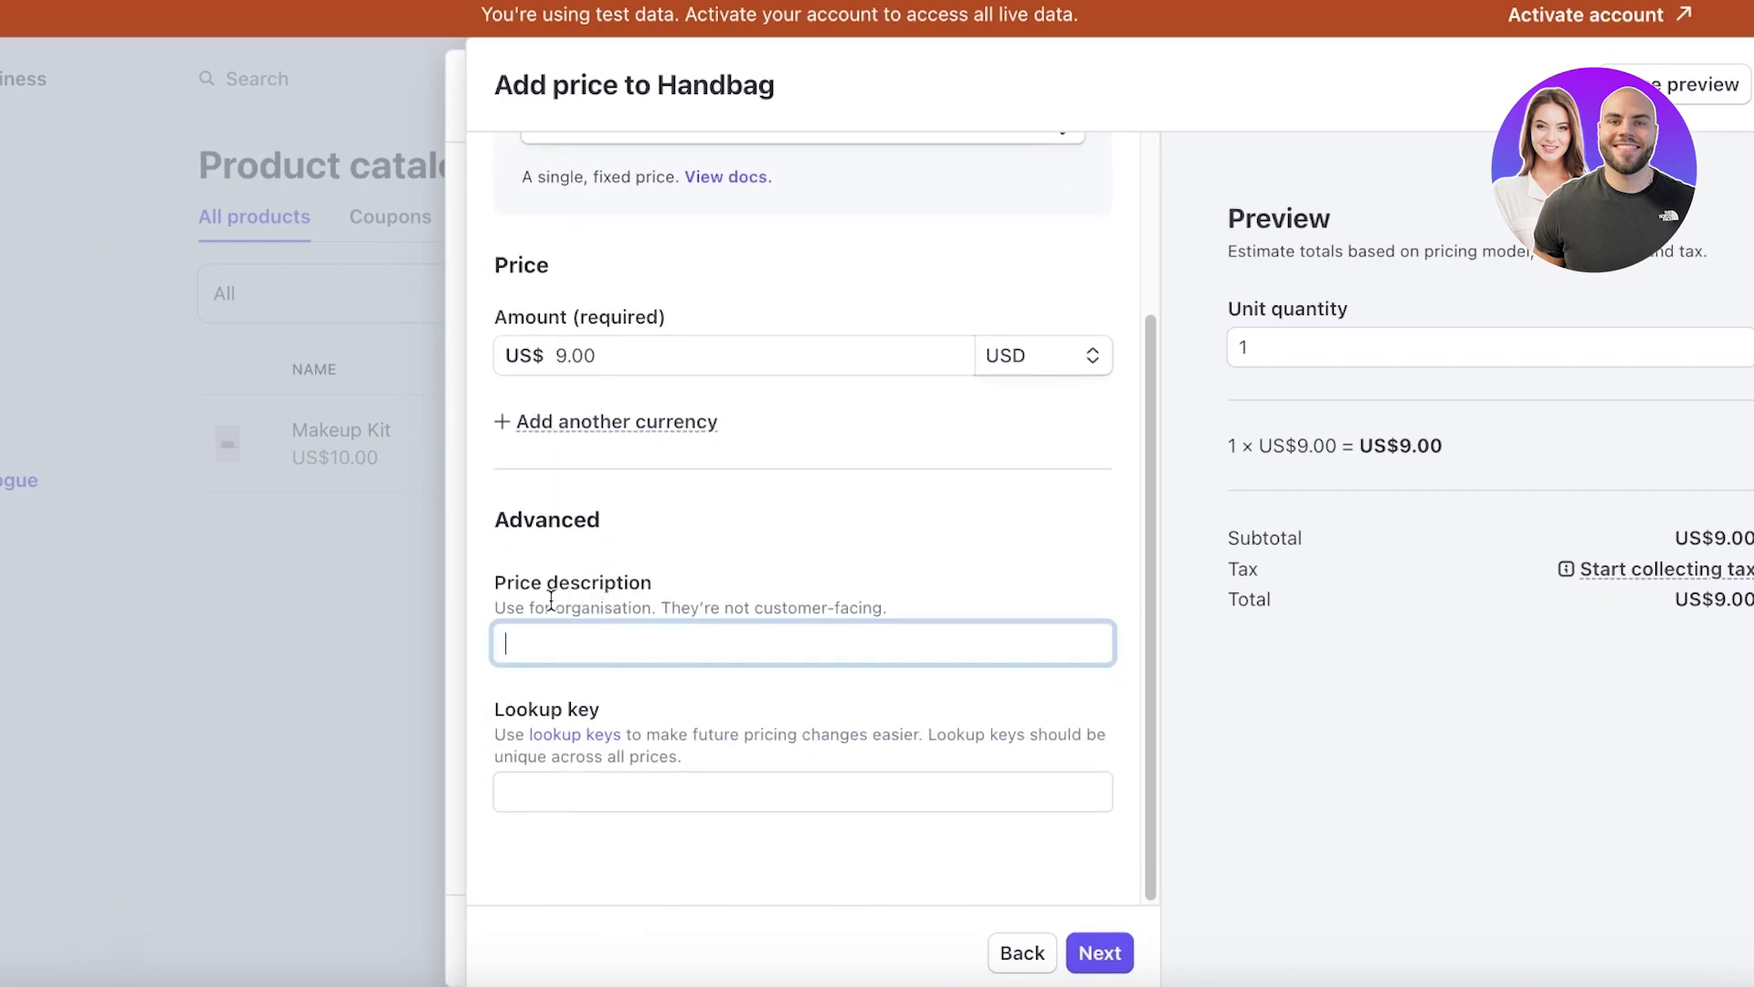
{"action": "scroll", "coordinate": [775, 573], "scroll_direction": "up", "scroll_amount": 3}
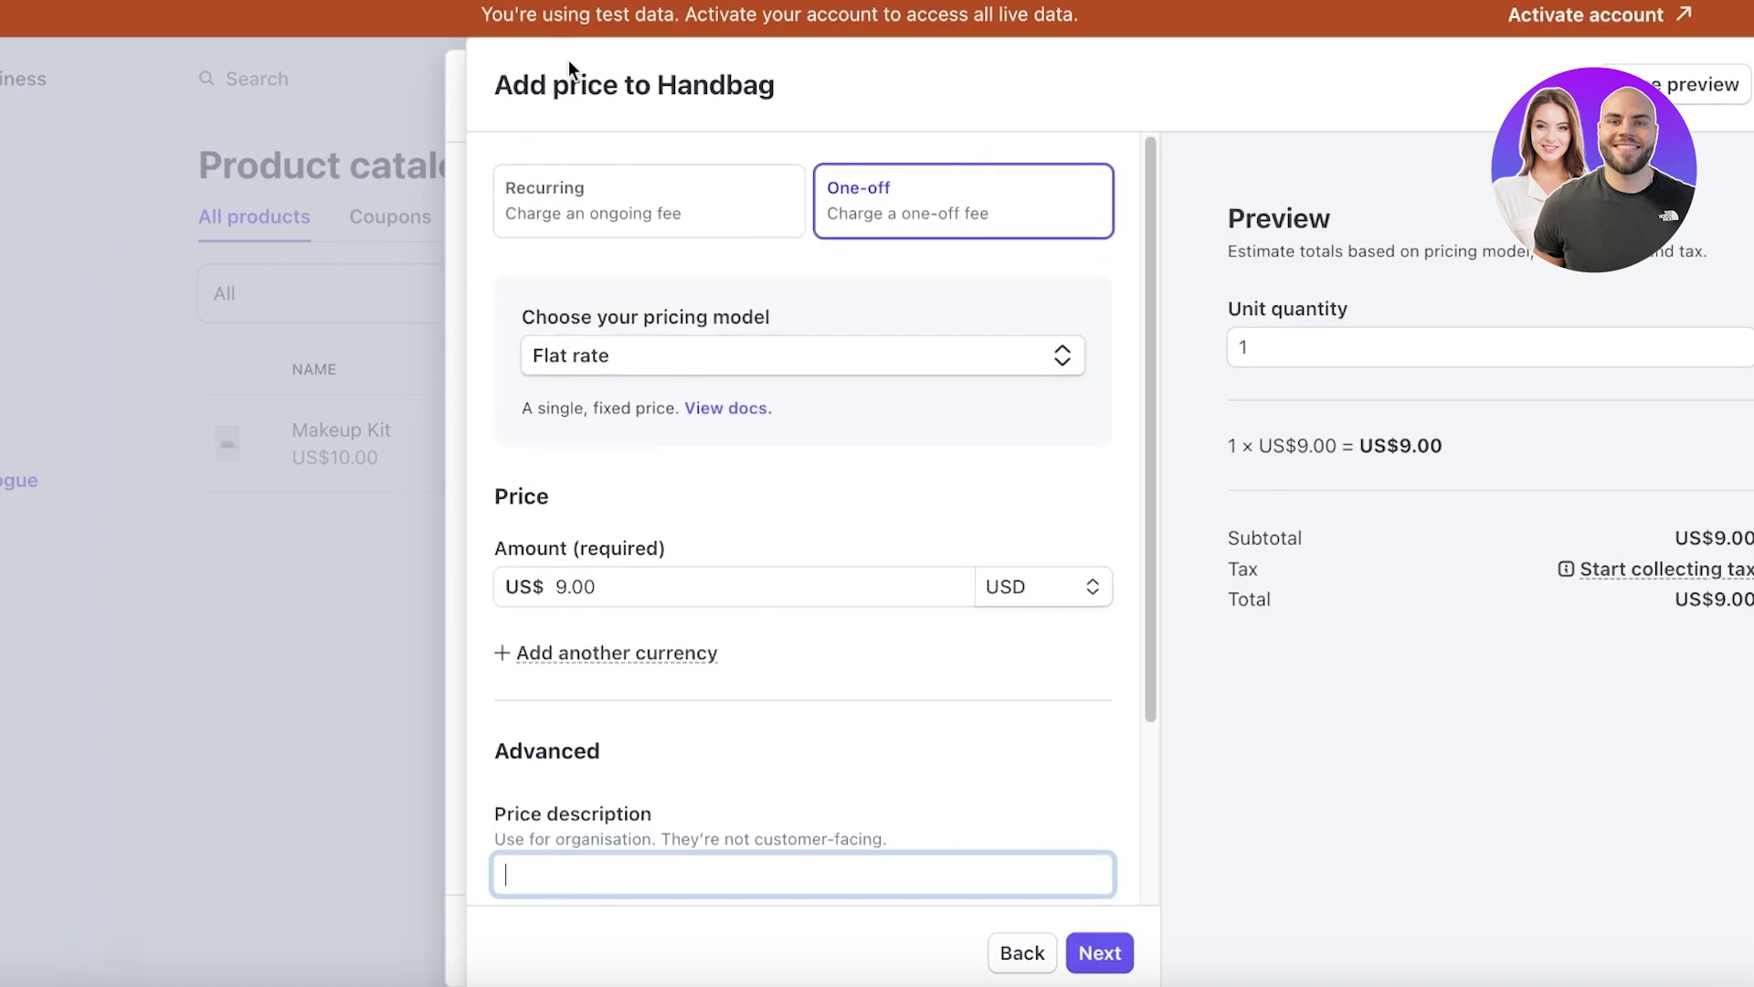
{"action": "left_click", "coordinate": [617, 222]}
{"action": "left_click", "coordinate": [1081, 941]}
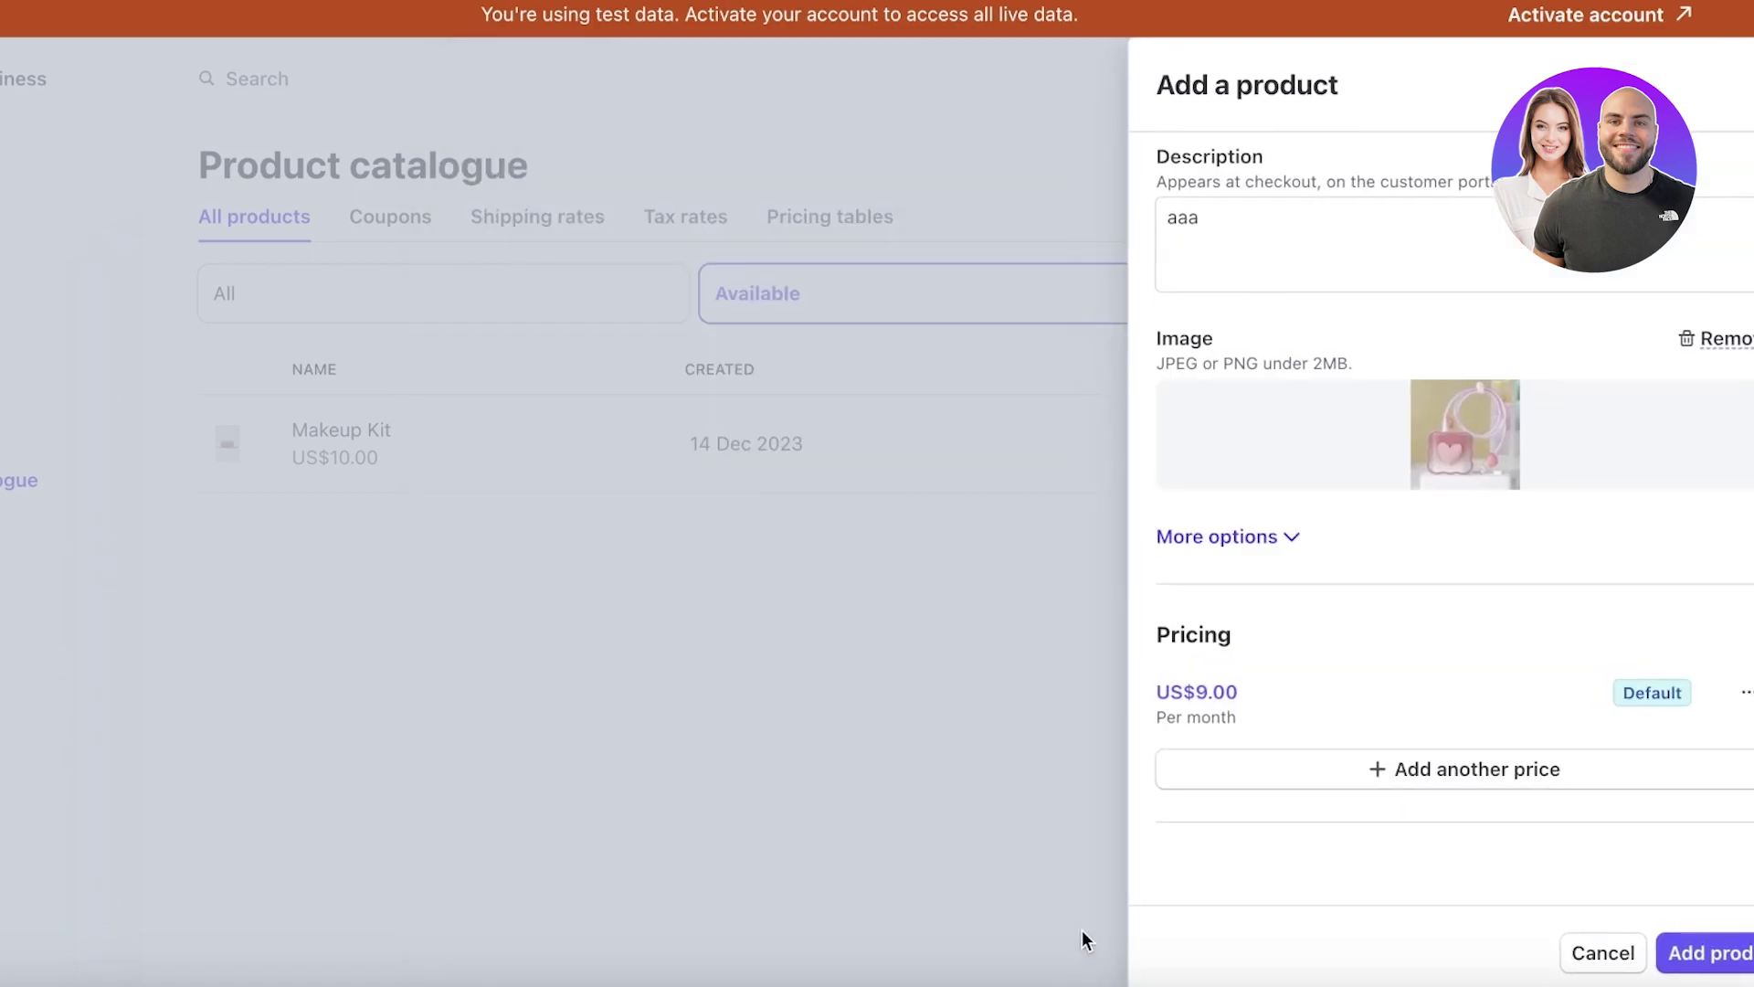
- Save the Handbag product at US$9.00/month, then review the payment option cards under Payments
{"action": "left_click", "coordinate": [1704, 952]}
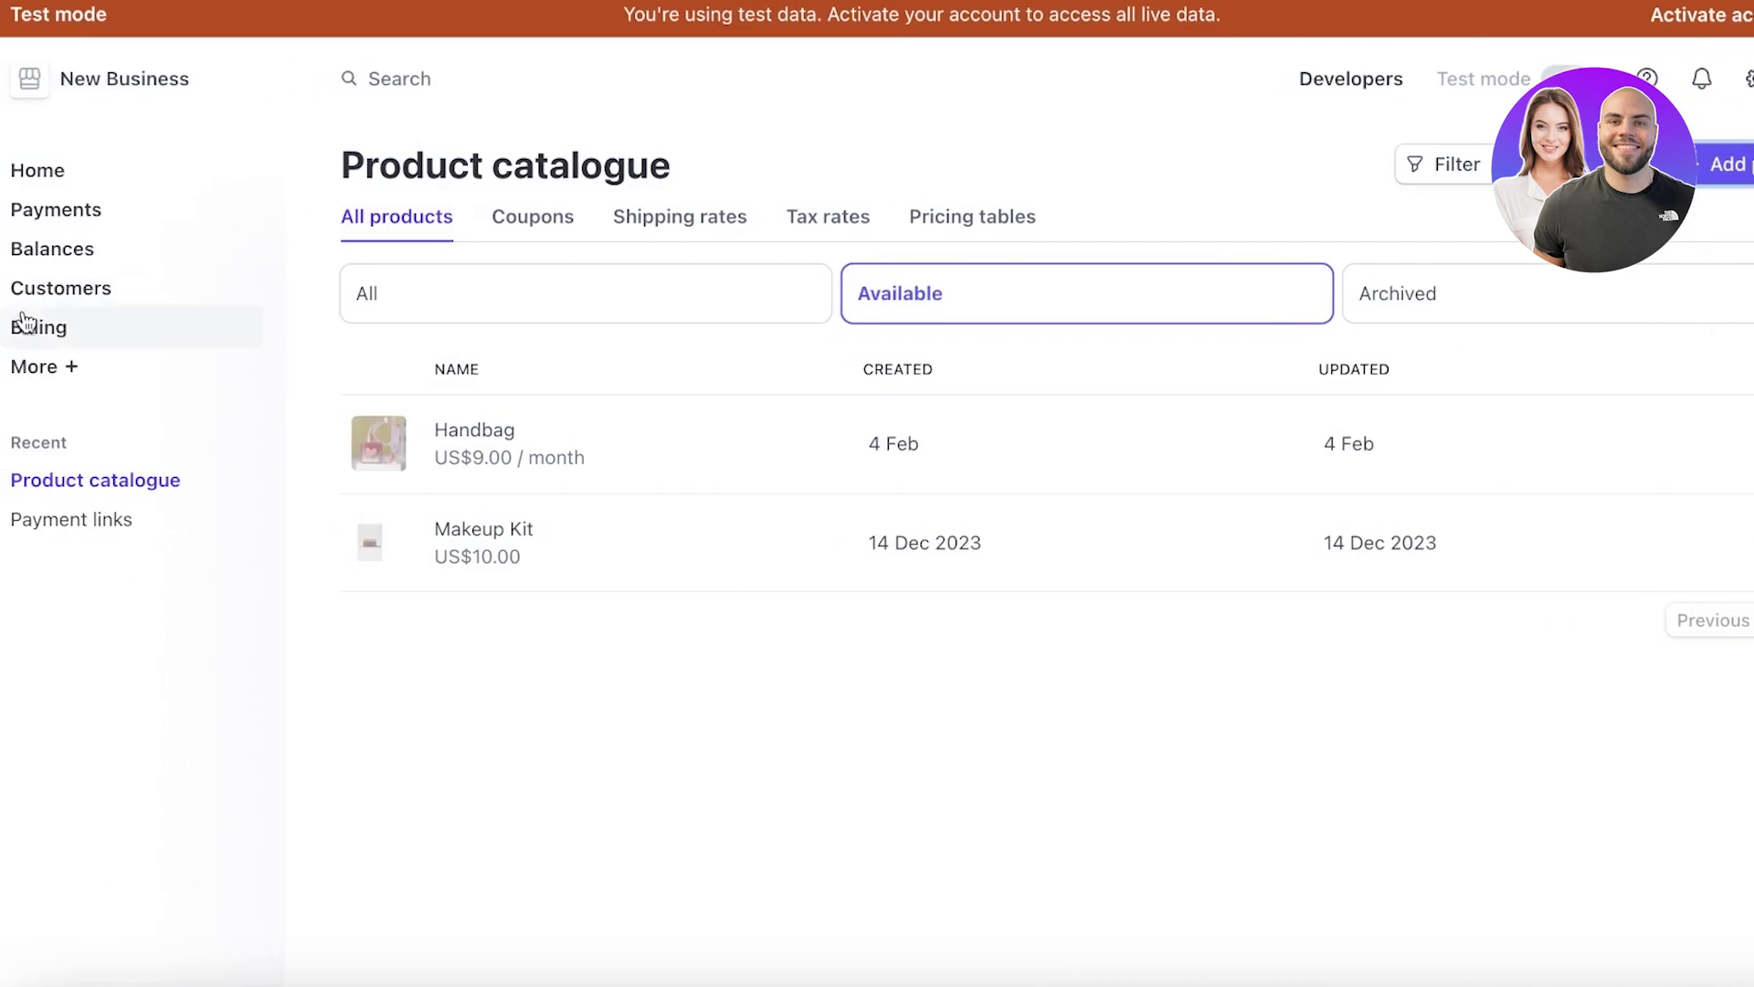
{"action": "left_click", "coordinate": [31, 329]}
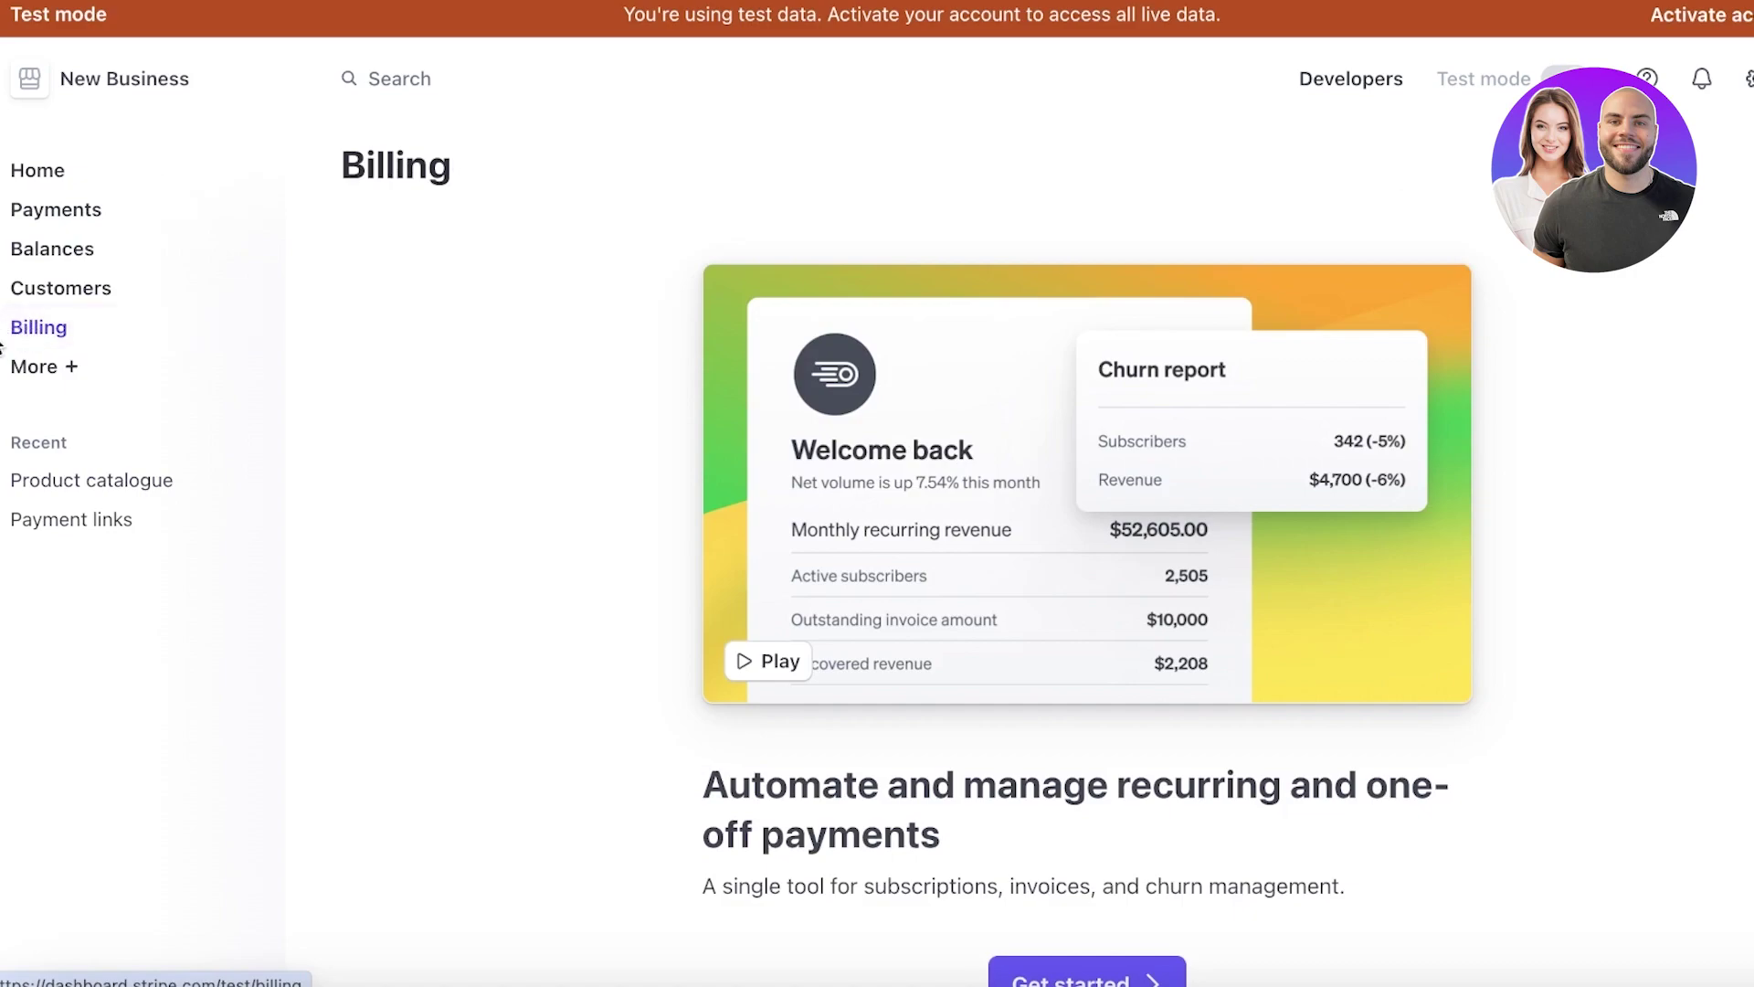
{"action": "left_click", "coordinate": [92, 219]}
{"action": "scroll", "coordinate": [1370, 470], "scroll_direction": "down", "scroll_amount": 6}
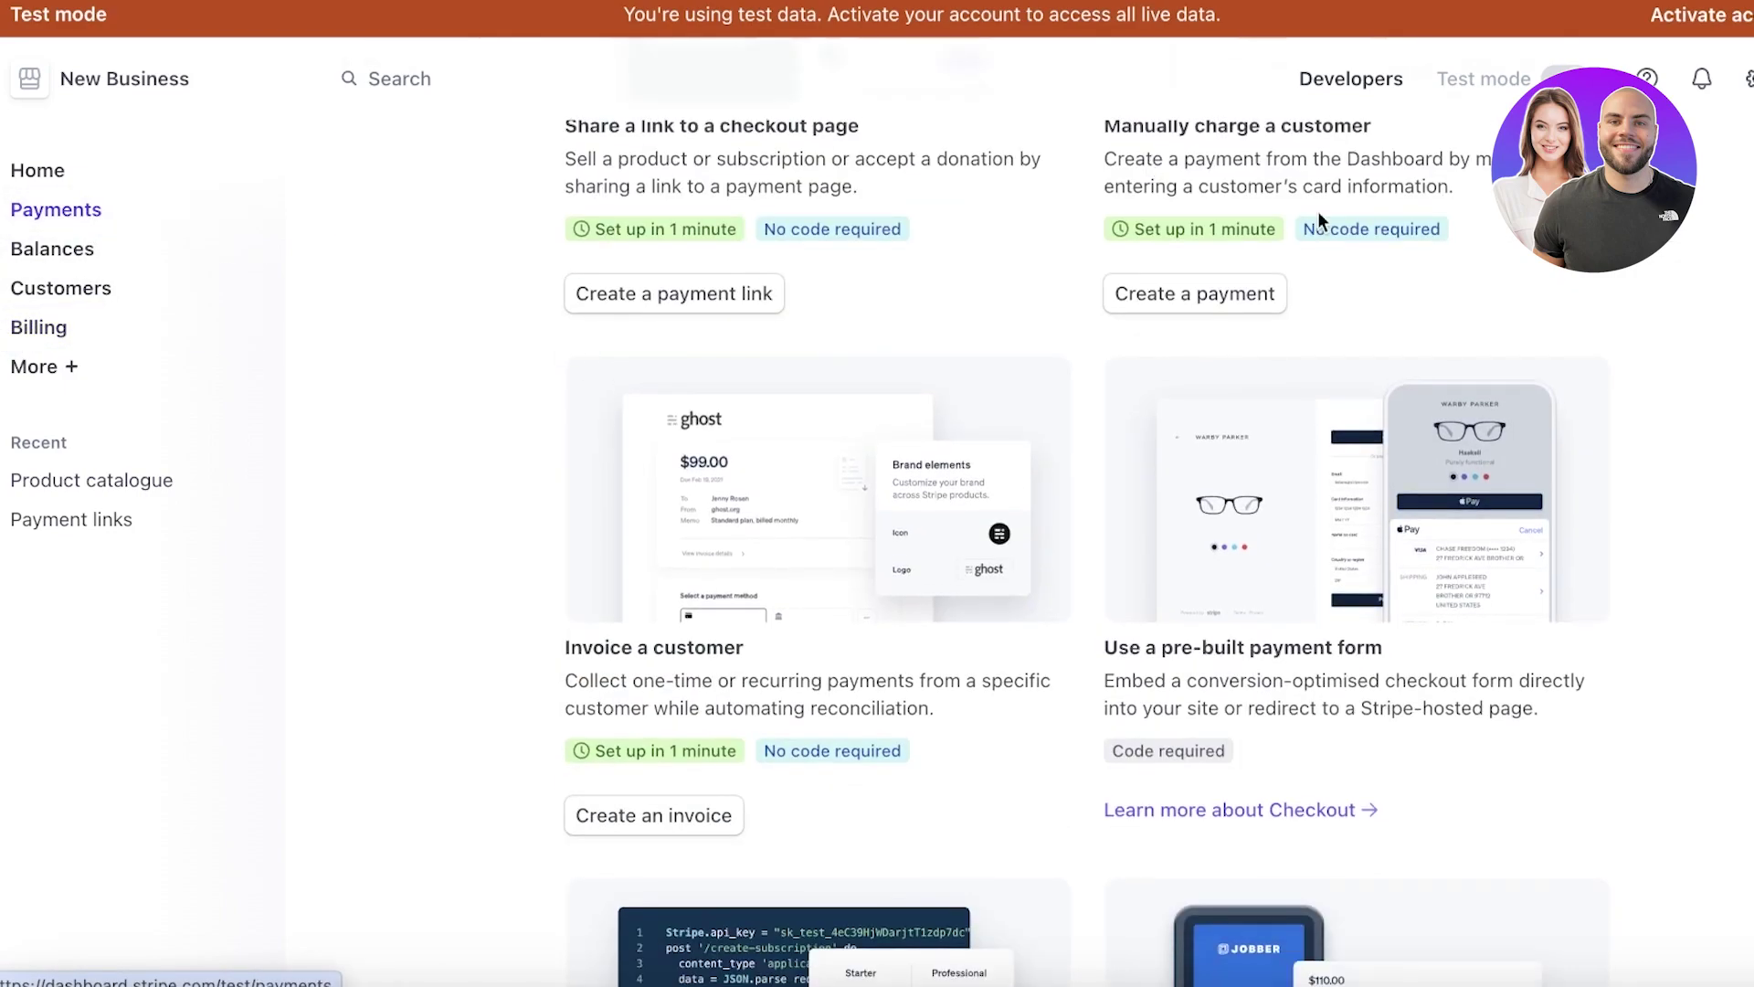
{"action": "scroll", "coordinate": [5, 594], "scroll_direction": "up", "scroll_amount": 8}
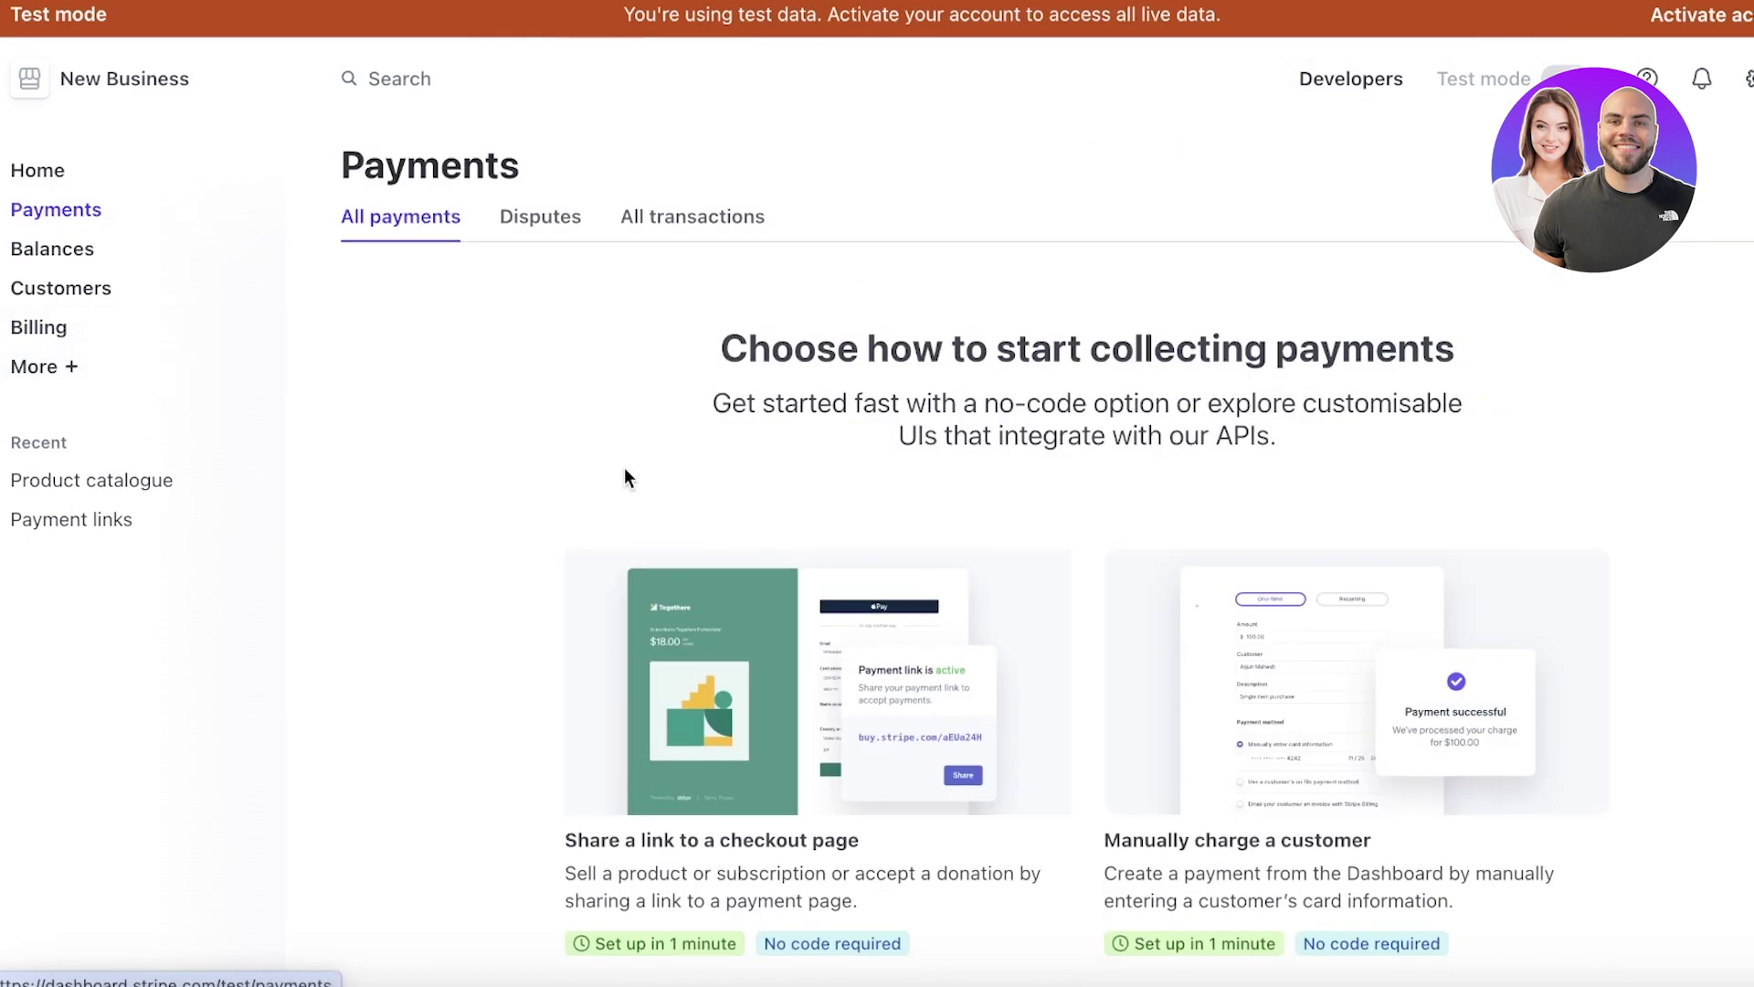
{"action": "scroll", "coordinate": [623, 467], "scroll_direction": "down", "scroll_amount": 9}
{"action": "scroll", "coordinate": [1107, 617], "scroll_direction": "up", "scroll_amount": 5}
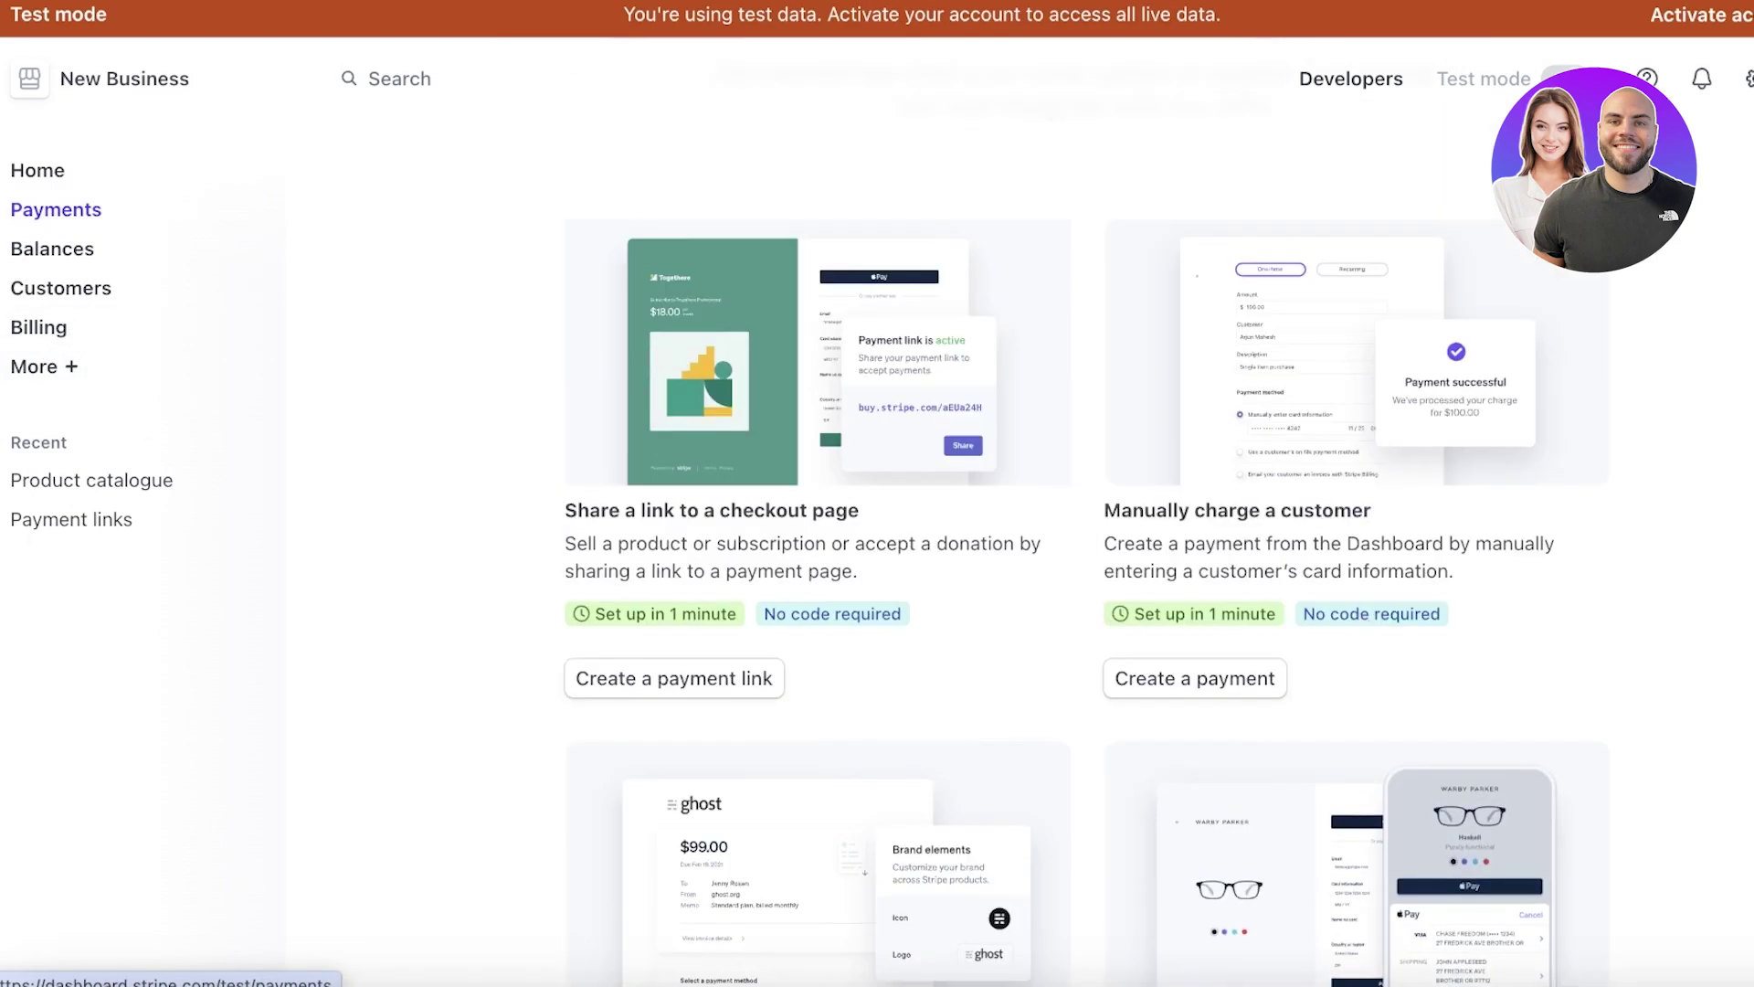
{"action": "scroll", "coordinate": [1087, 511], "scroll_direction": "down", "scroll_amount": 4}
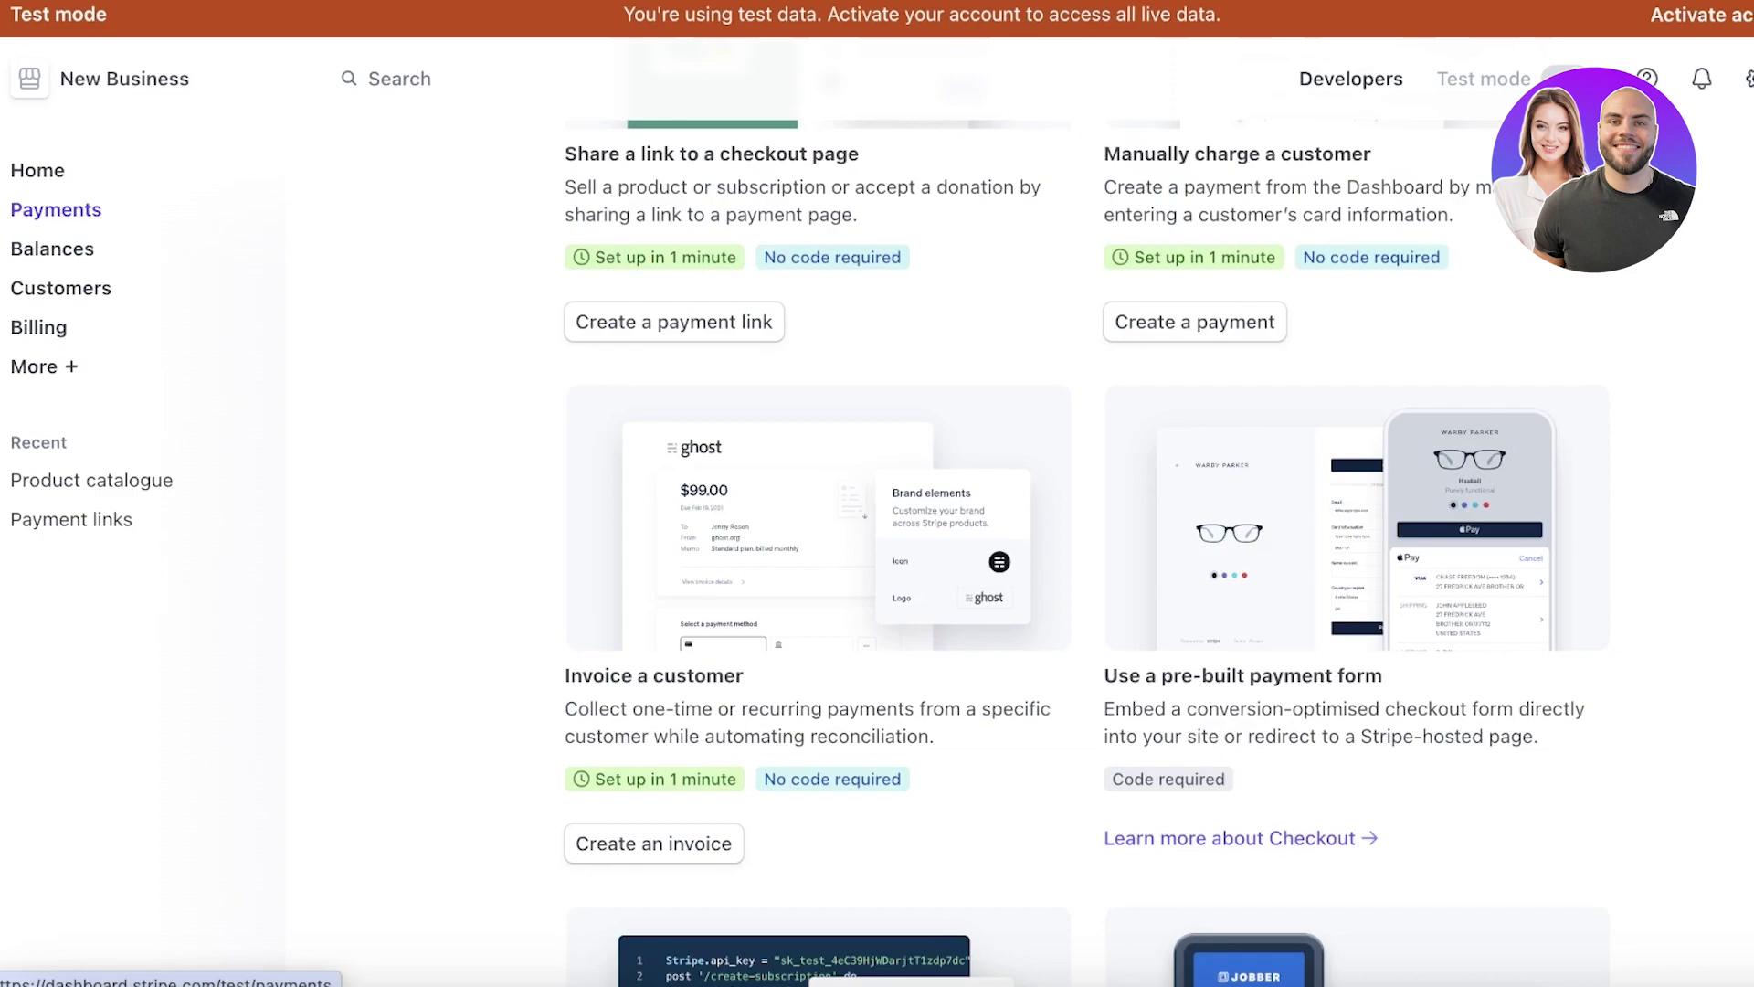
{"action": "scroll", "coordinate": [19, 477], "scroll_direction": "up", "scroll_amount": 6}
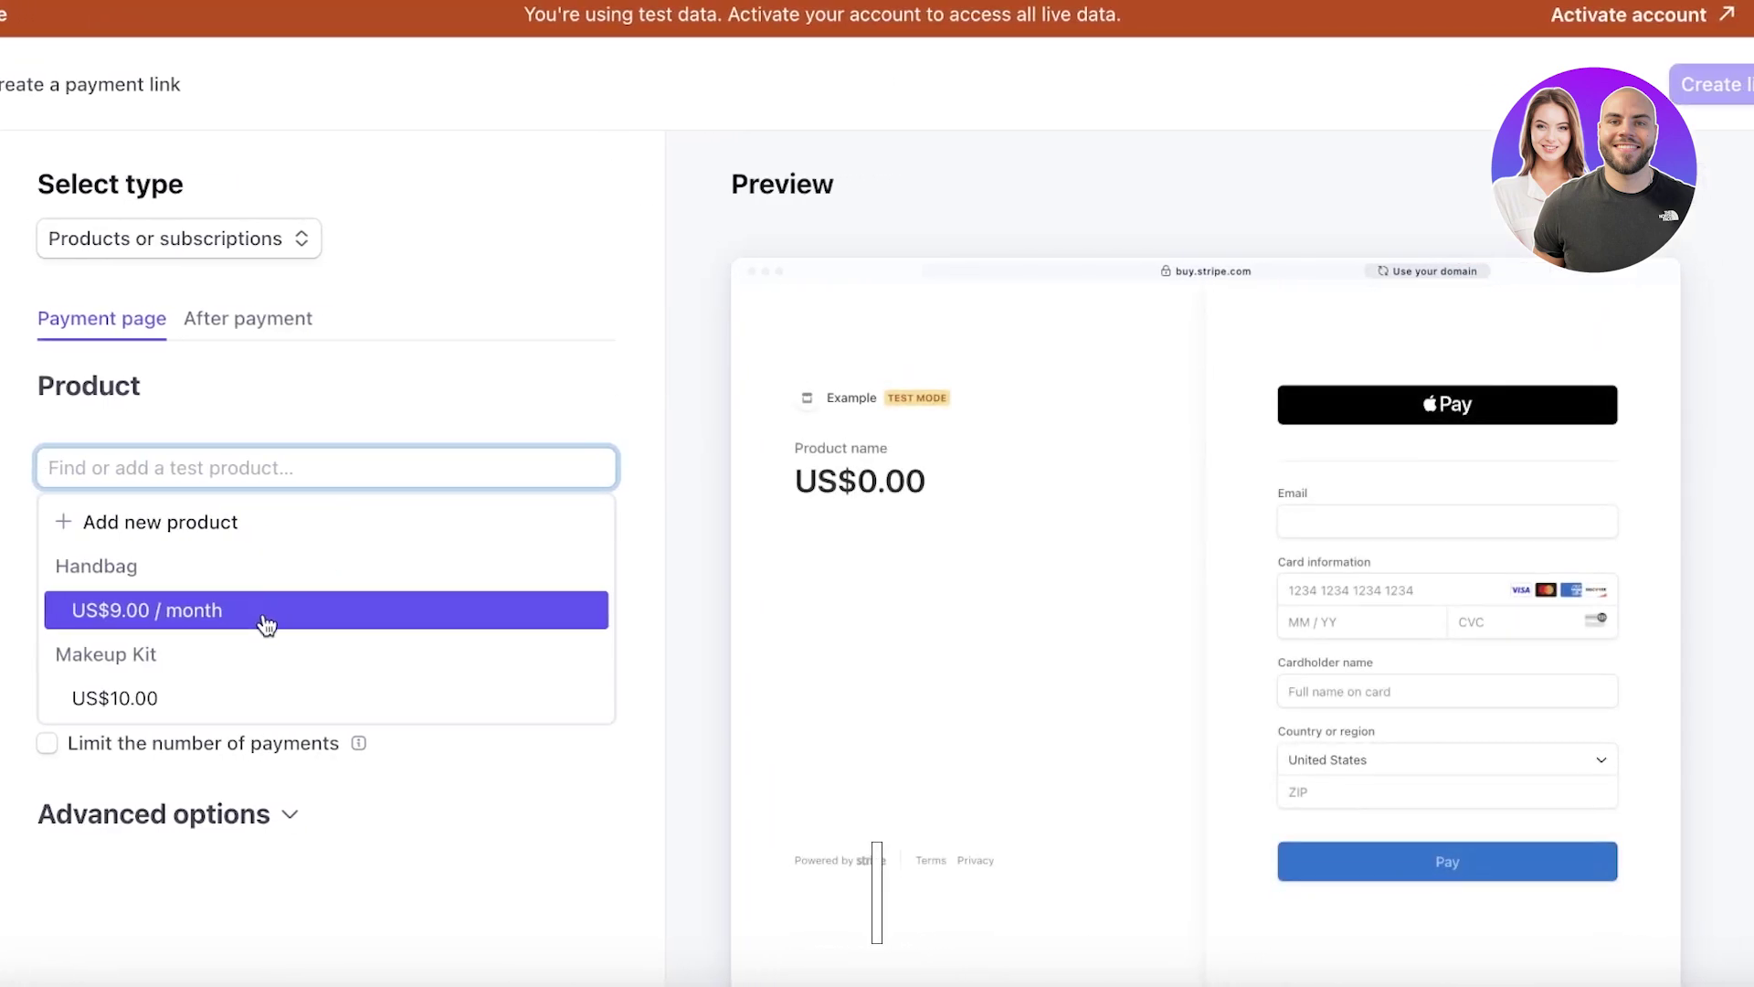
- Add Handbag at US$9.00/month to the link and collect billing and shipping addresses
{"action": "left_click", "coordinate": [265, 624]}
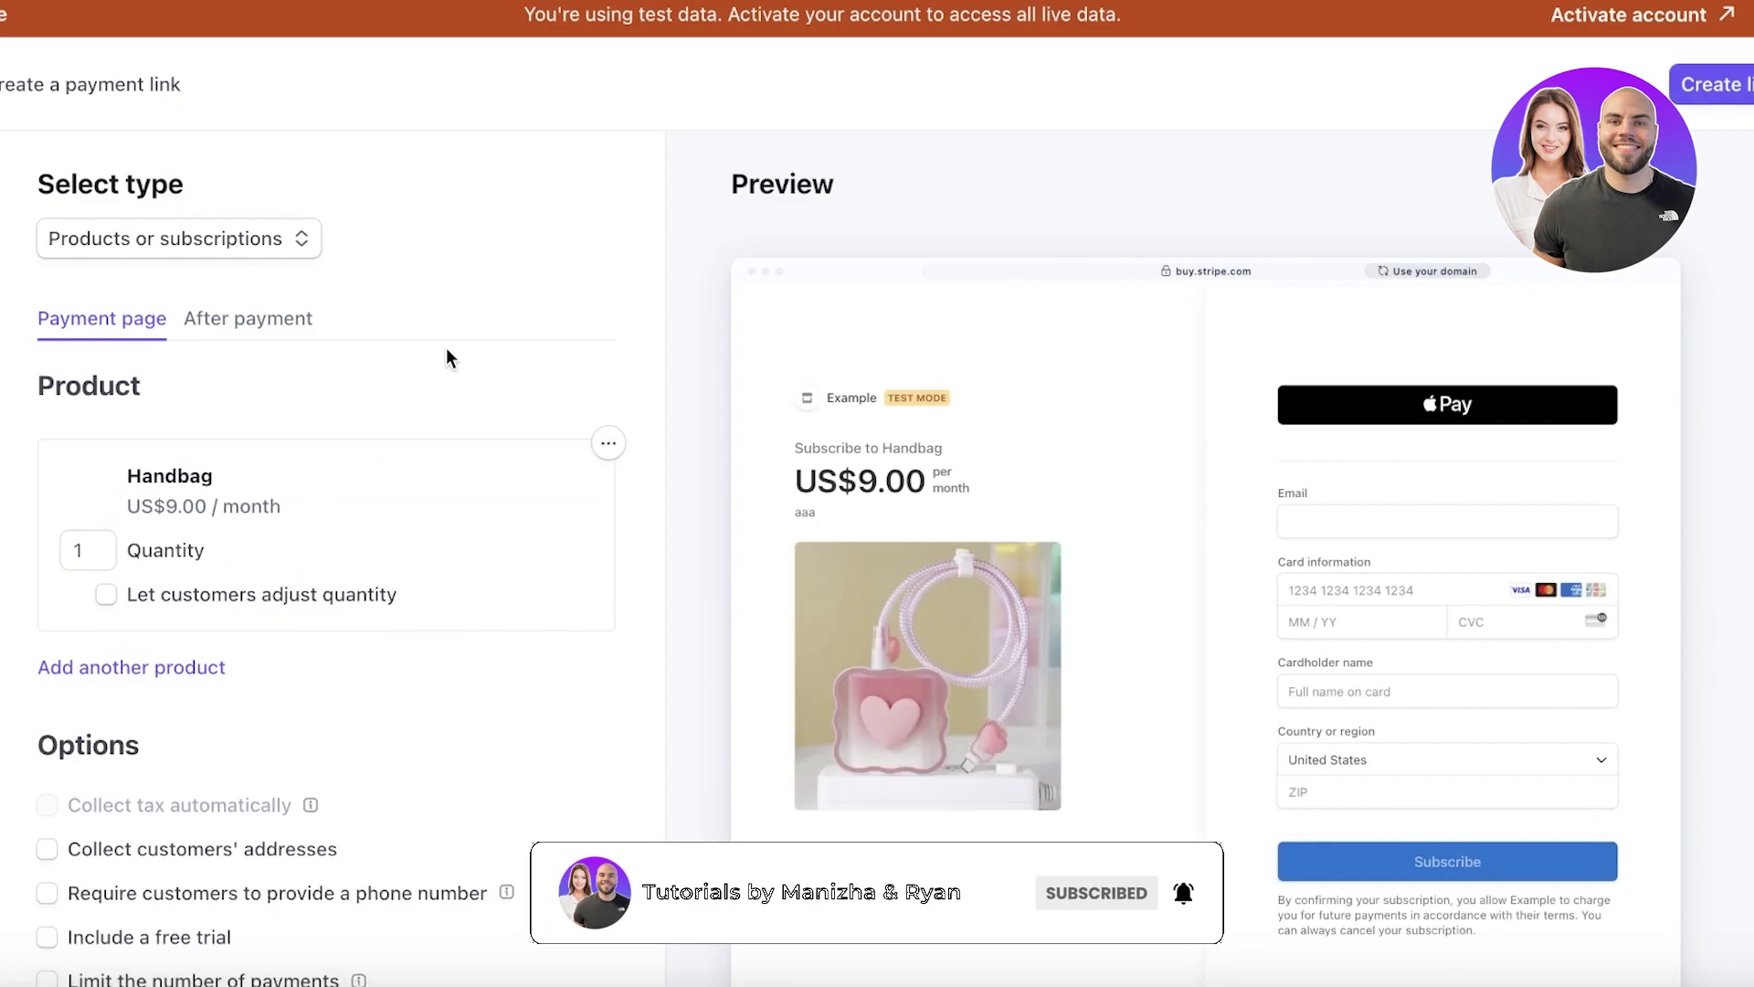
{"action": "scroll", "coordinate": [338, 338], "scroll_direction": "down", "scroll_amount": 2}
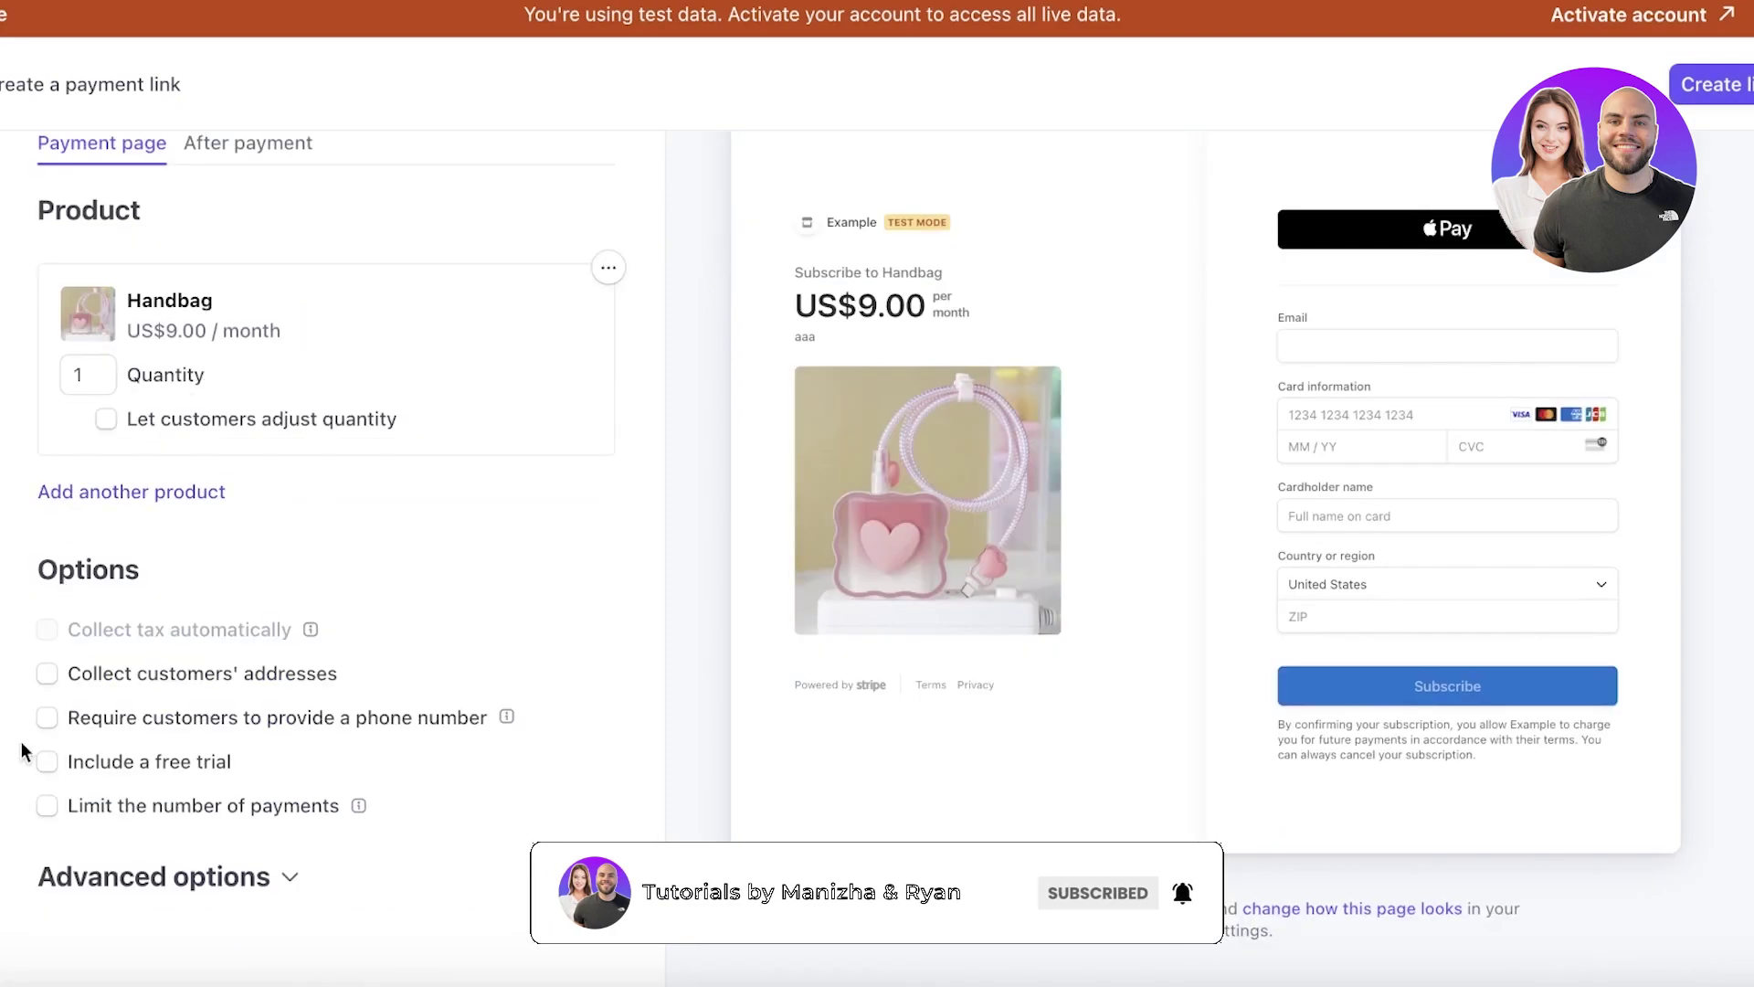
{"action": "left_click", "coordinate": [46, 675]}
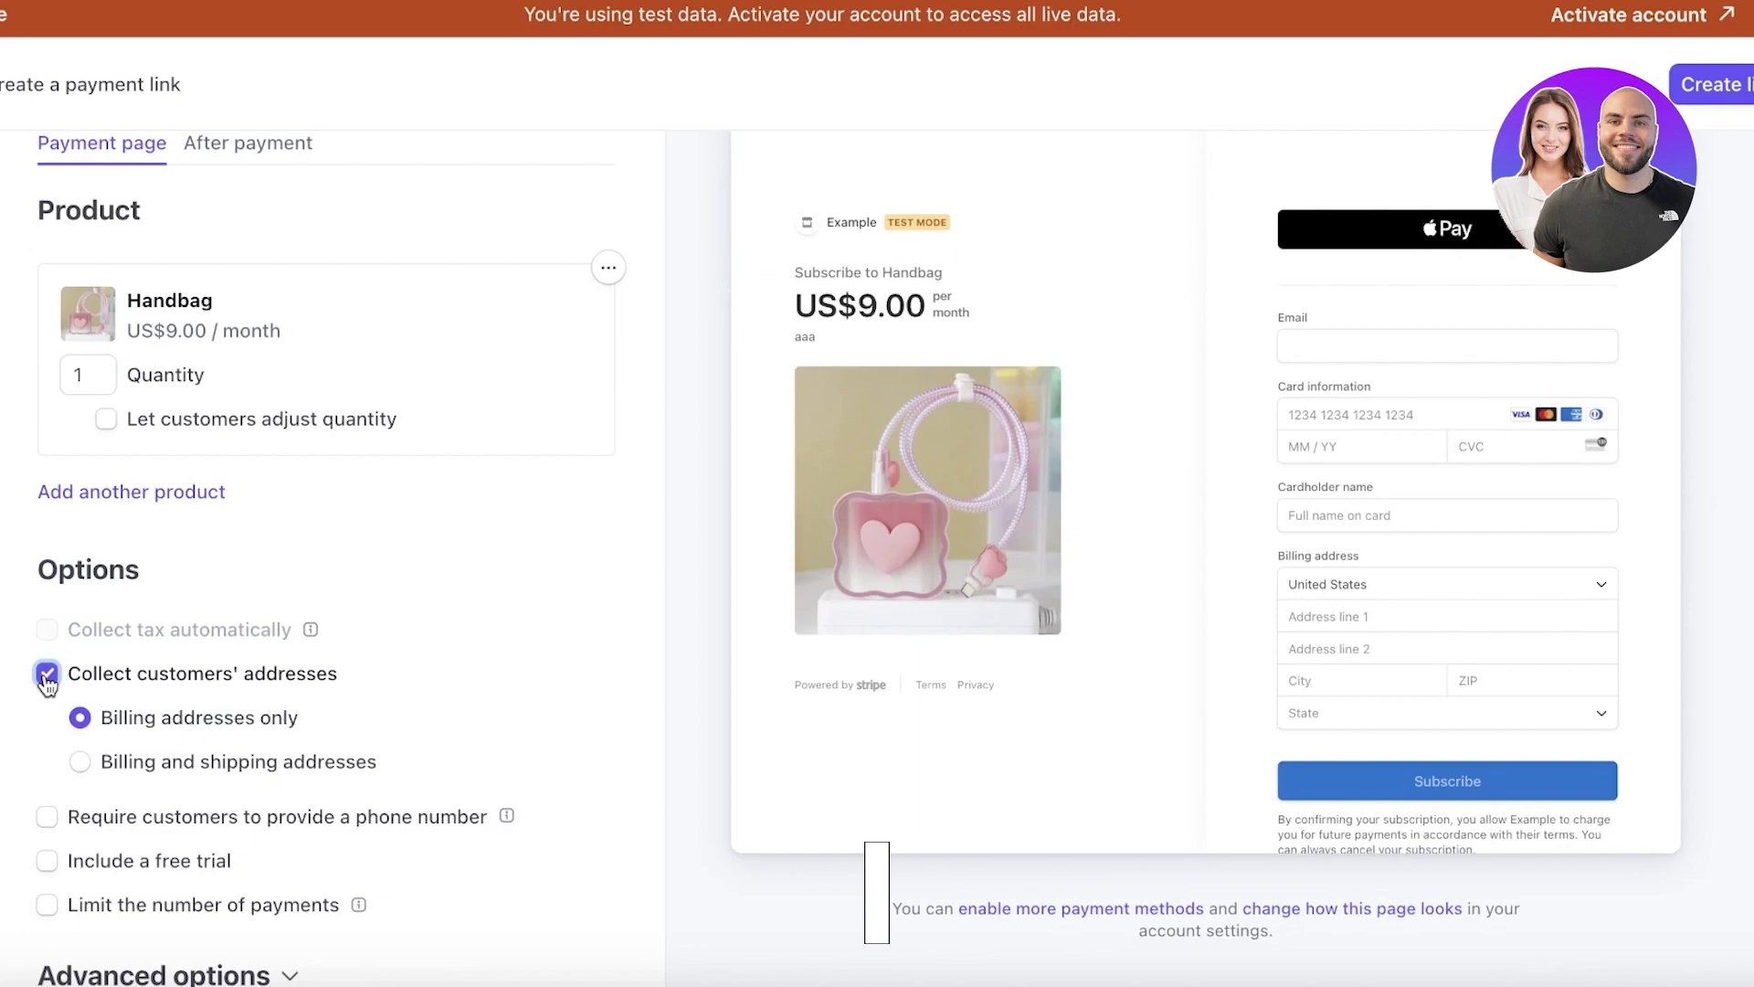
{"action": "left_click", "coordinate": [123, 760]}
{"action": "scroll", "coordinate": [111, 740], "scroll_direction": "down", "scroll_amount": 3}
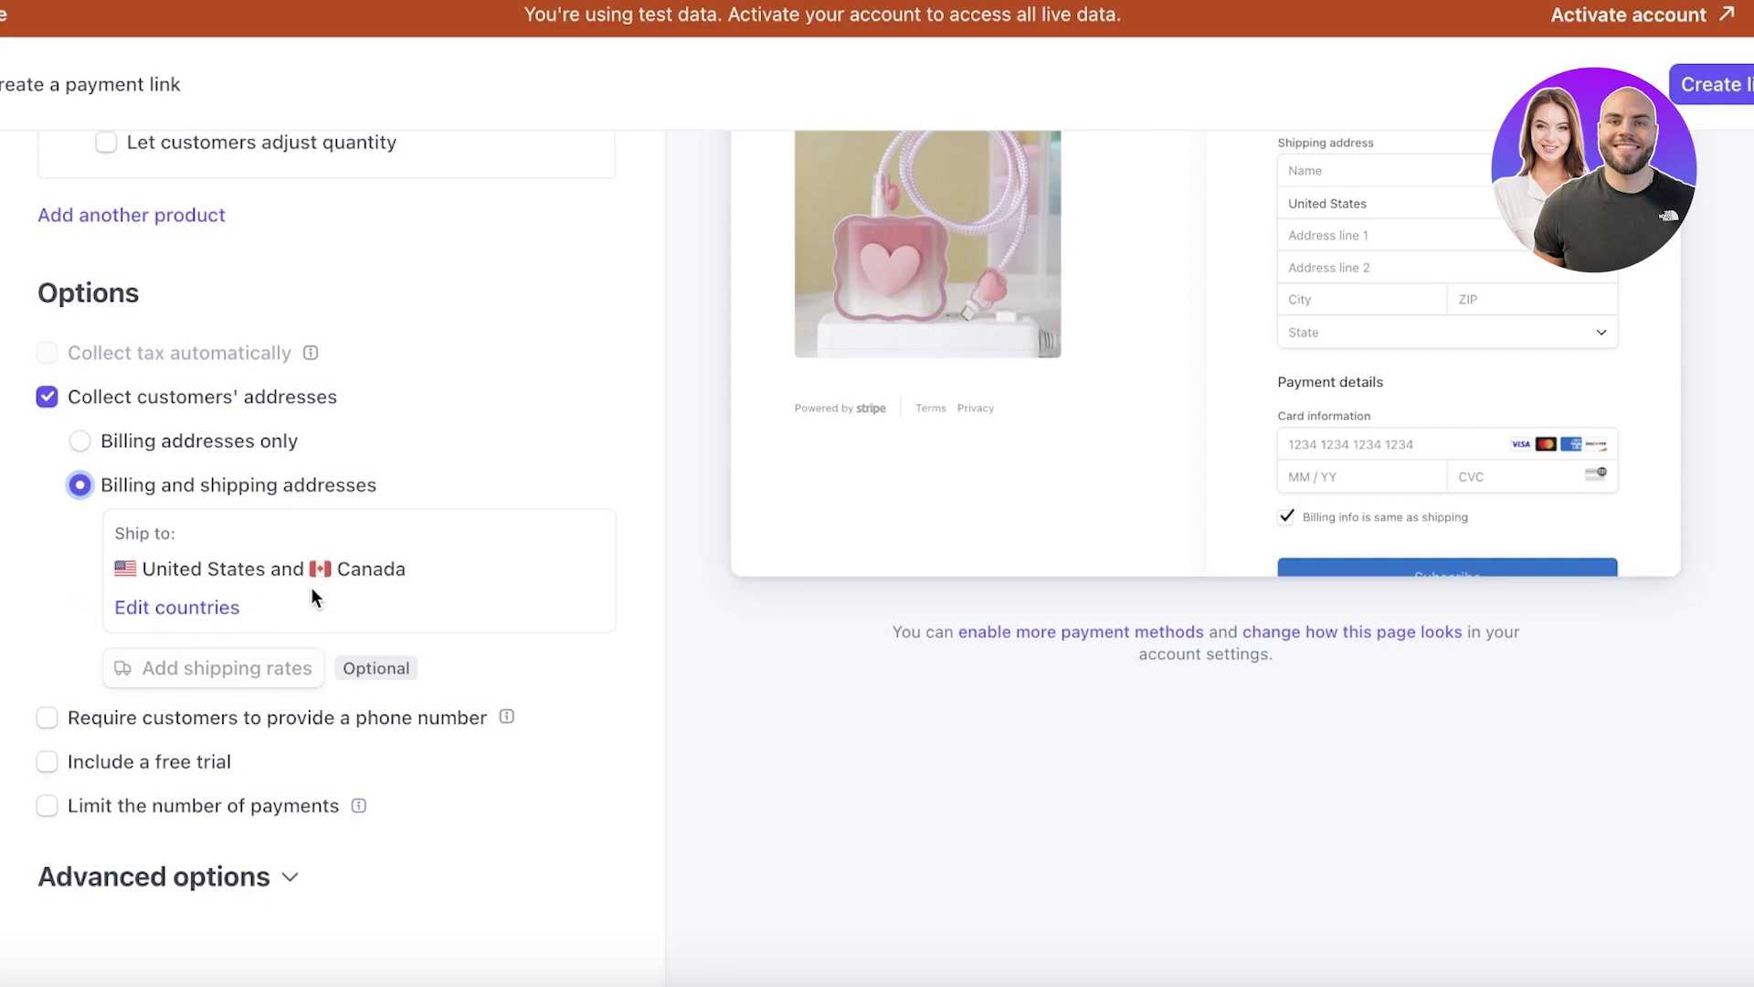
- Change shipping countries from the United States and Canada to Mexico only
{"action": "left_click", "coordinate": [165, 610]}
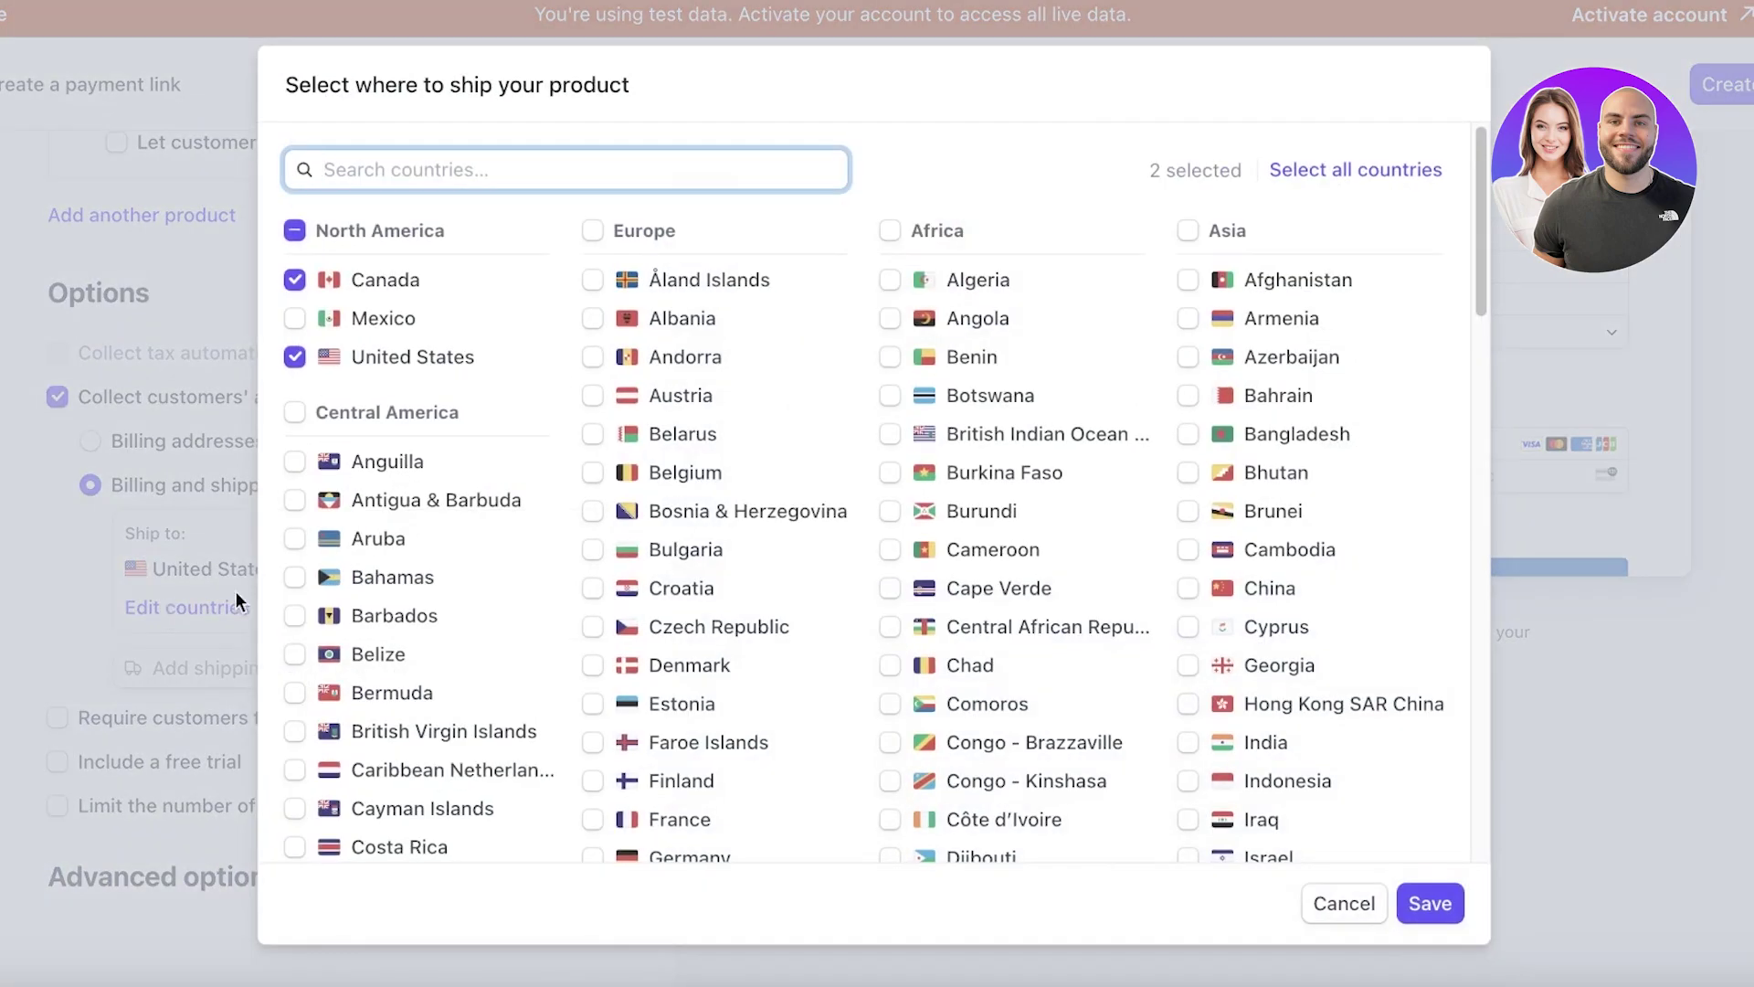
{"action": "left_click", "coordinate": [295, 279]}
{"action": "left_click", "coordinate": [294, 355]}
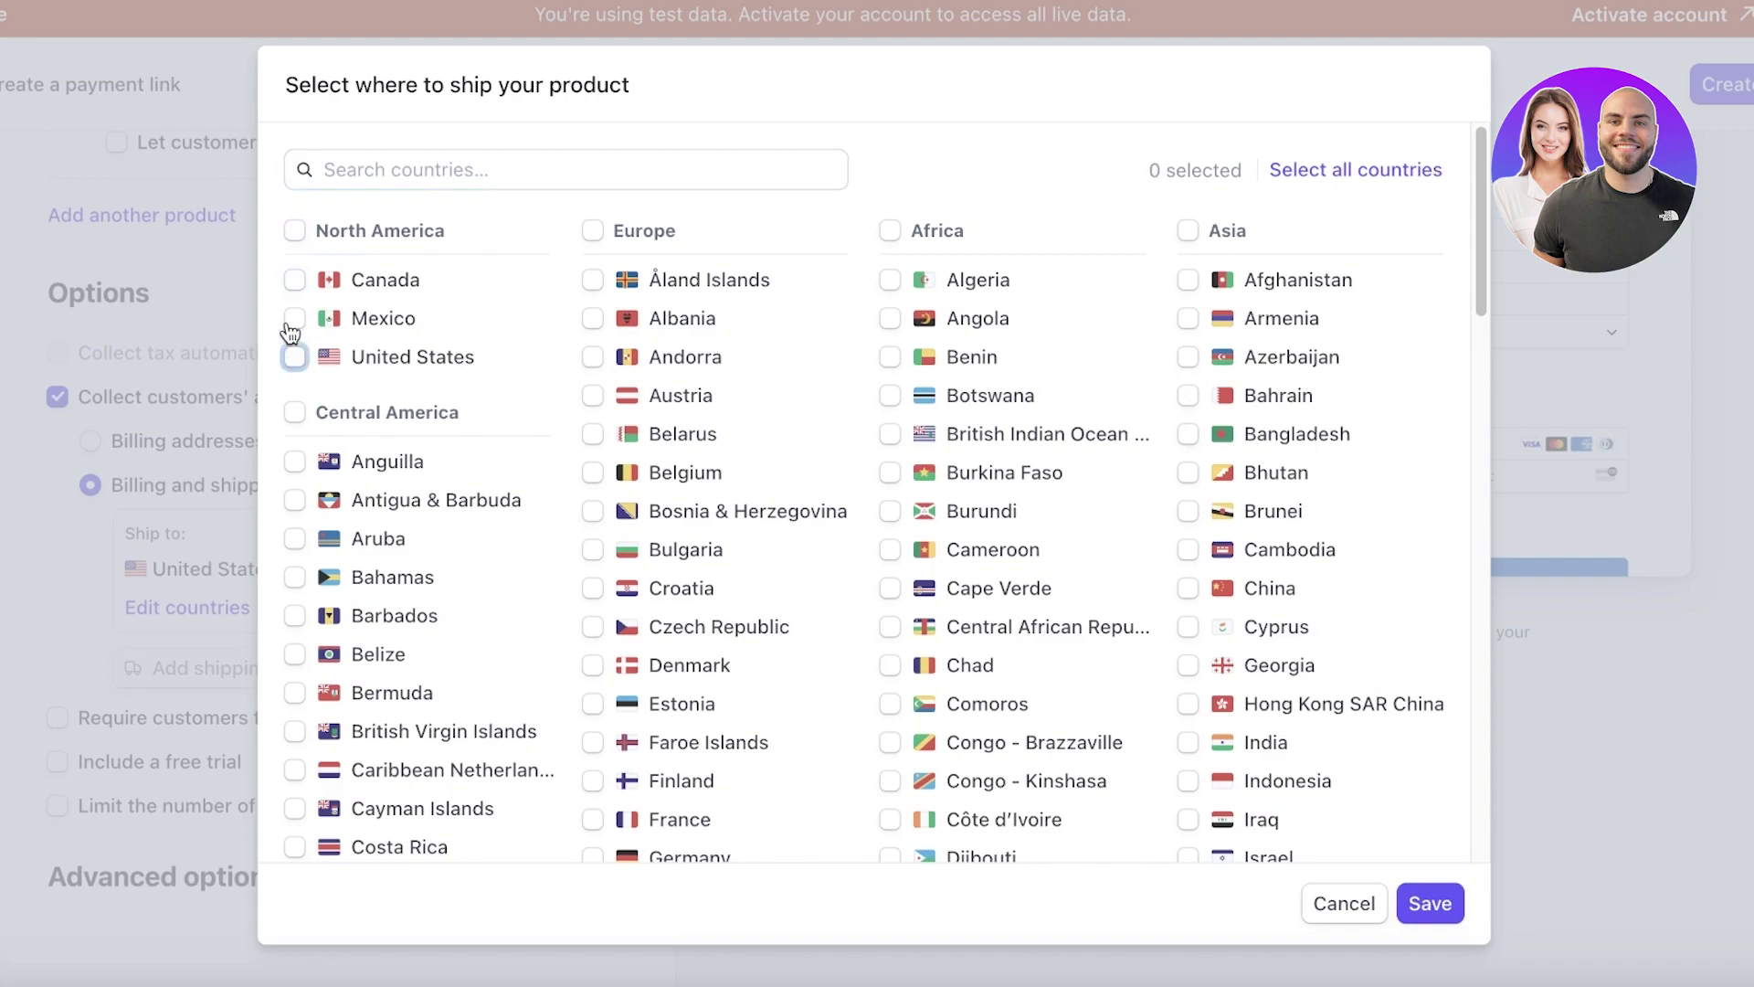
{"action": "left_click", "coordinate": [293, 319]}
{"action": "left_click", "coordinate": [1419, 904]}
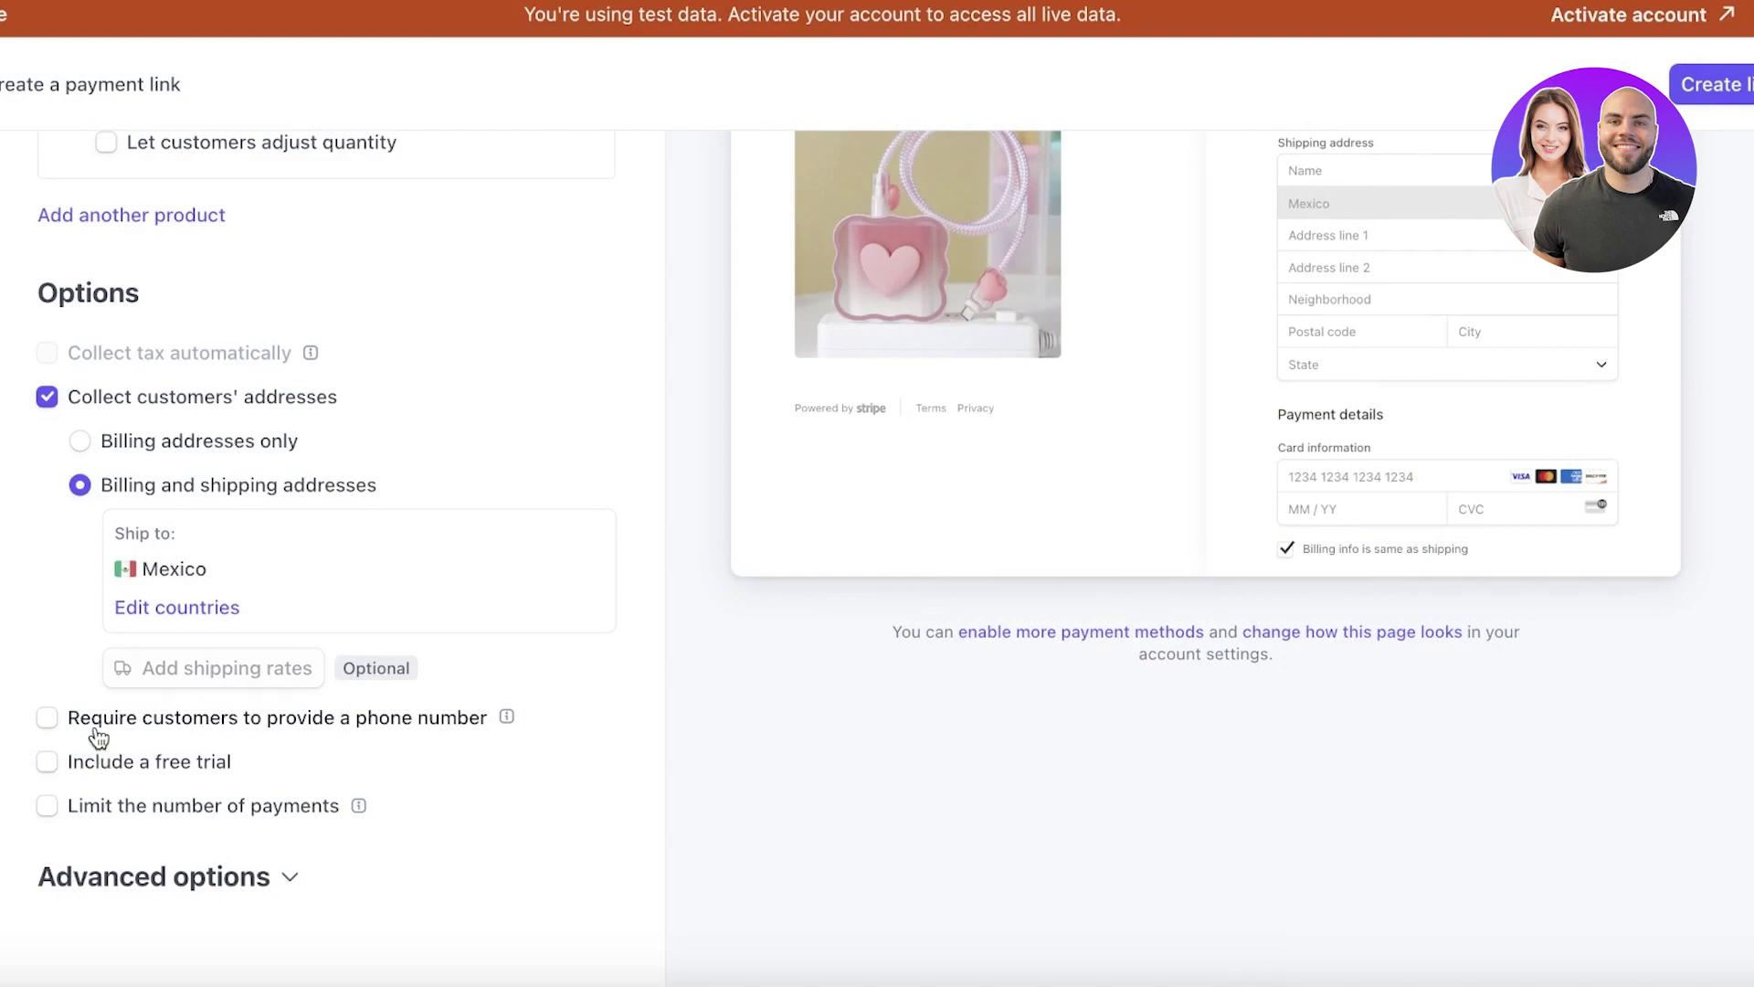
- Require customers to provide a phone number, leaving free trial and payment limit off
{"action": "left_click", "coordinate": [268, 726]}
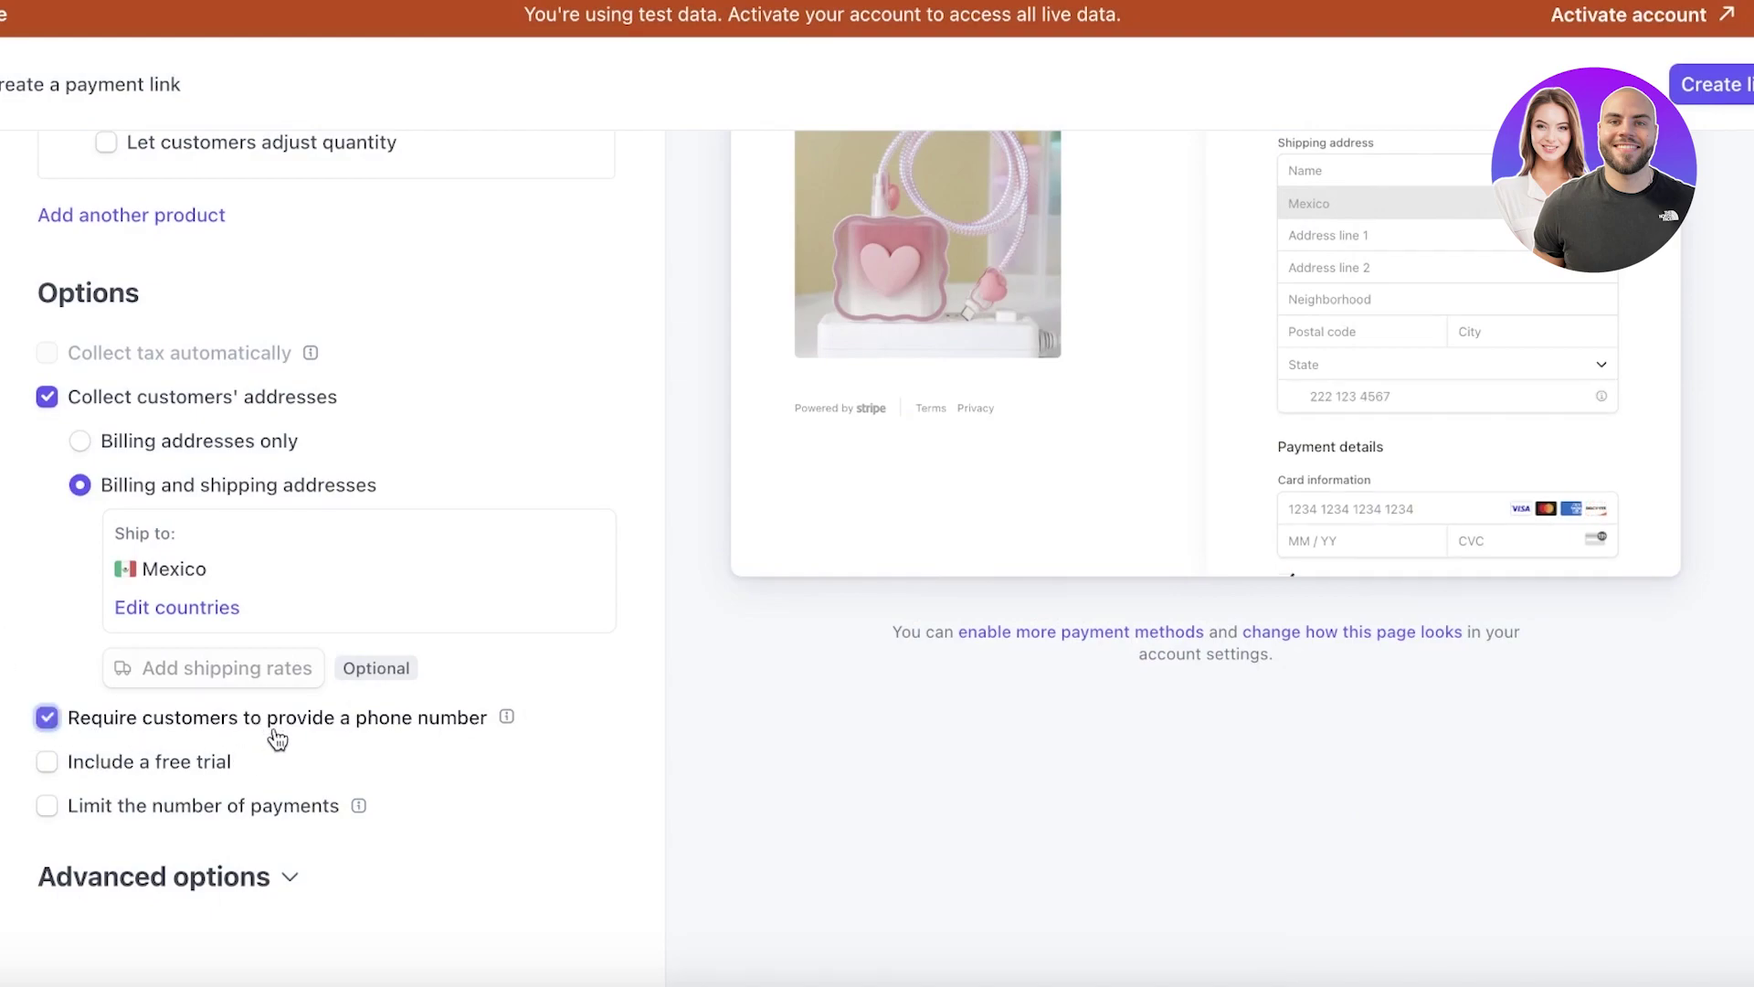
{"action": "left_click", "coordinate": [194, 774]}
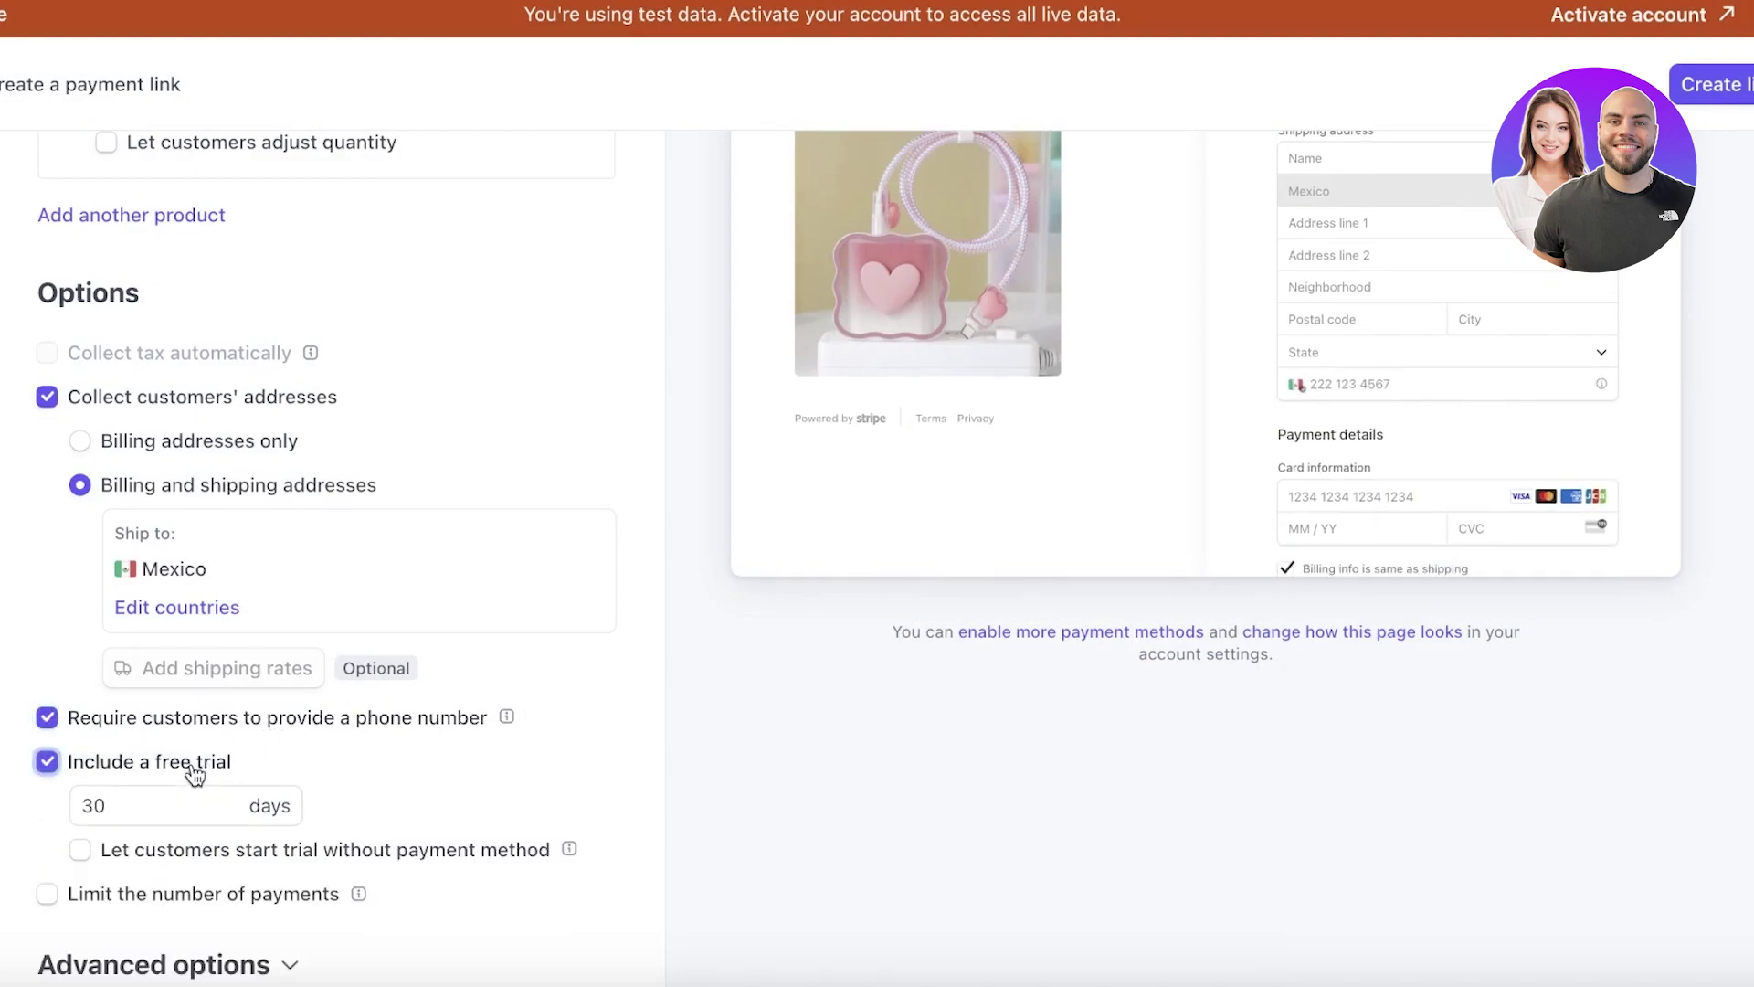
{"action": "left_click", "coordinate": [194, 775]}
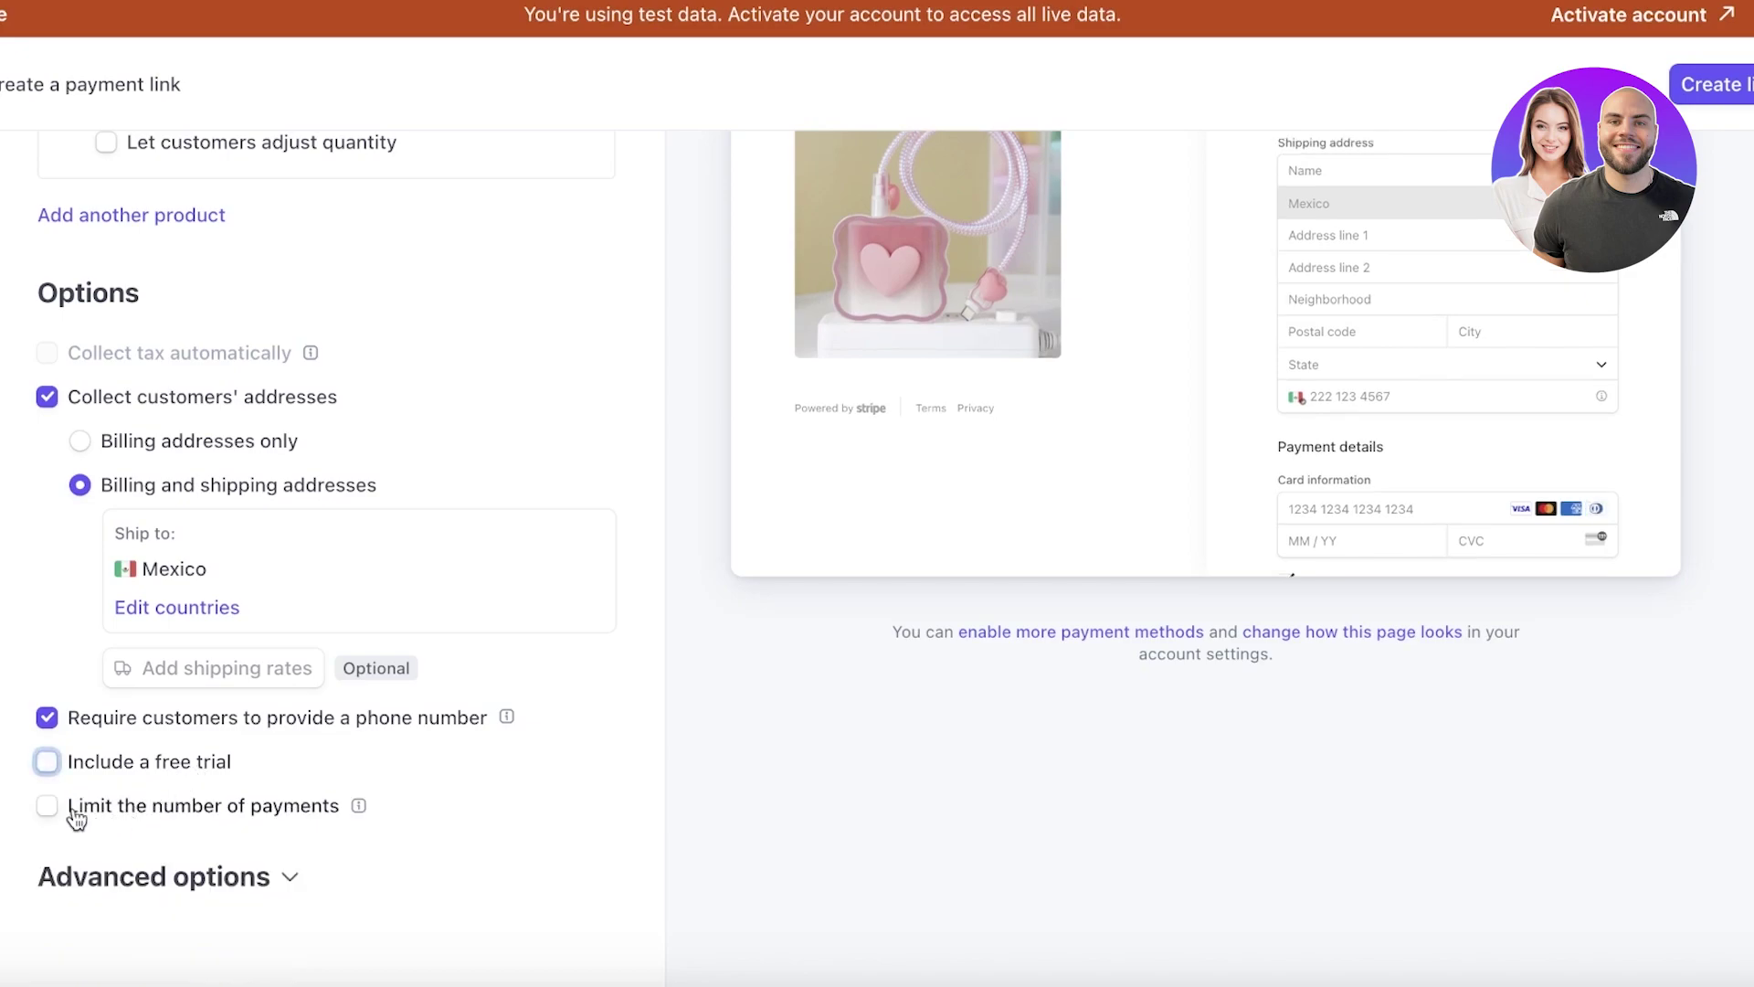
{"action": "left_click", "coordinate": [149, 813]}
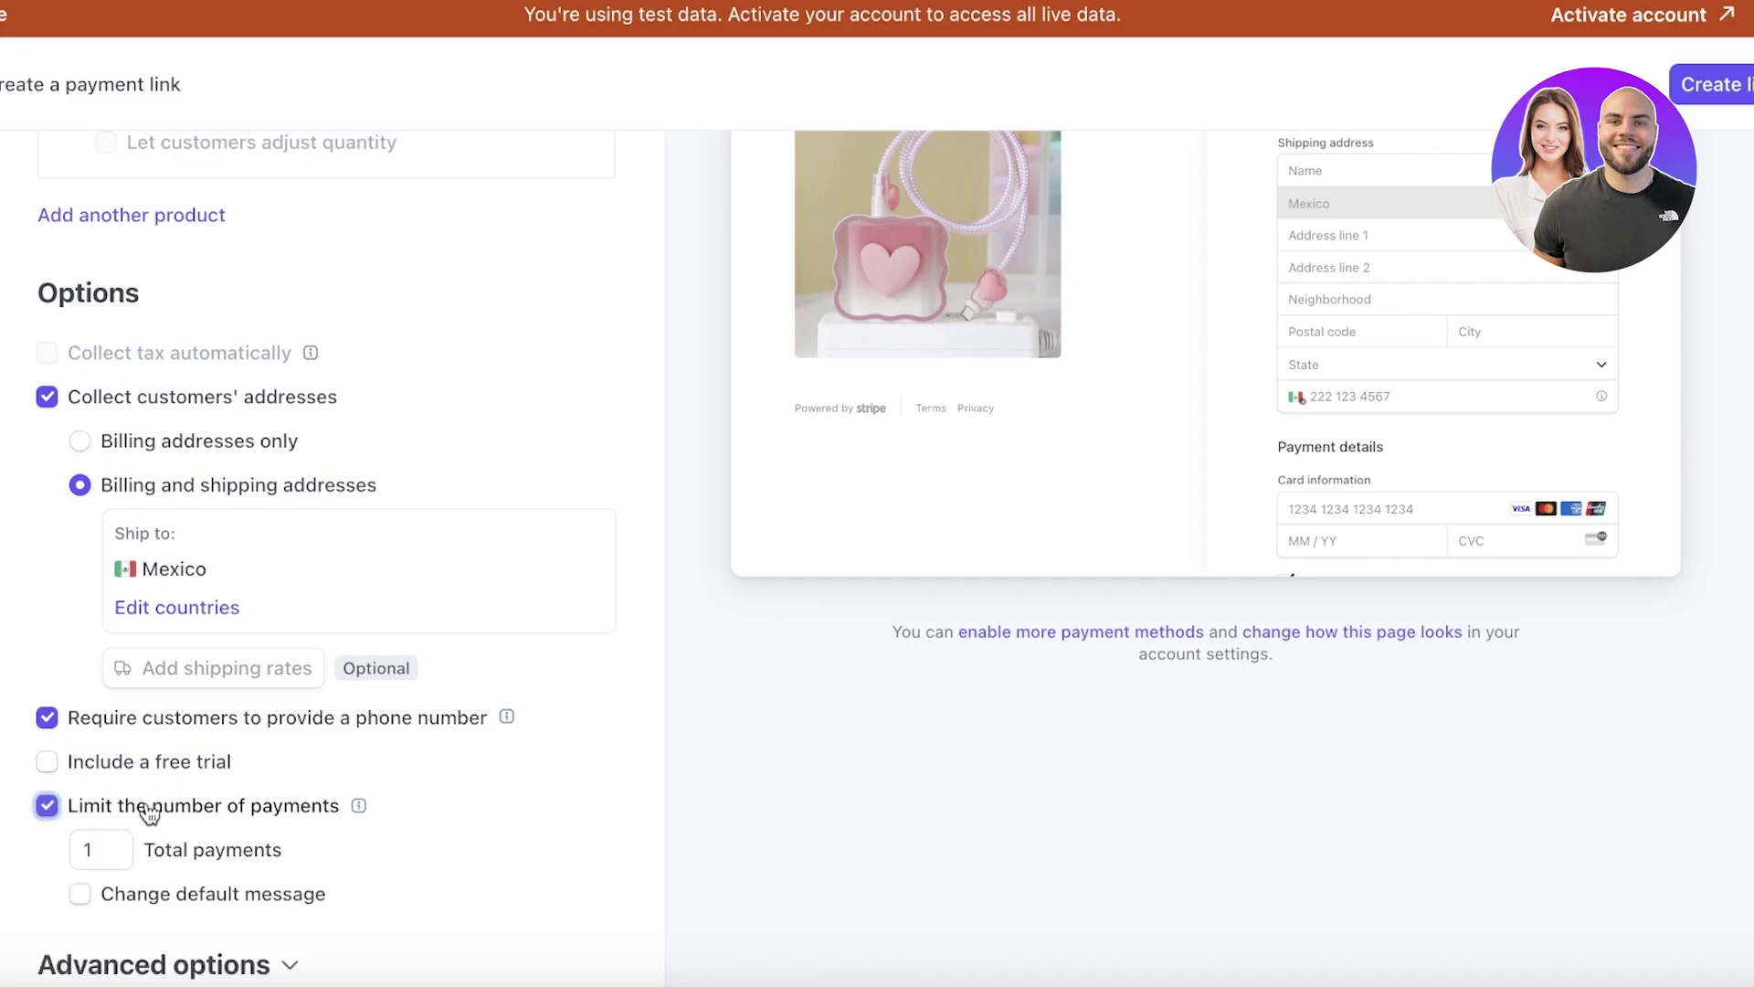
{"action": "scroll", "coordinate": [142, 813], "scroll_direction": "down", "scroll_amount": 1}
{"action": "left_click", "coordinate": [126, 733]}
{"action": "scroll", "coordinate": [559, 688], "scroll_direction": "up", "scroll_amount": 6}
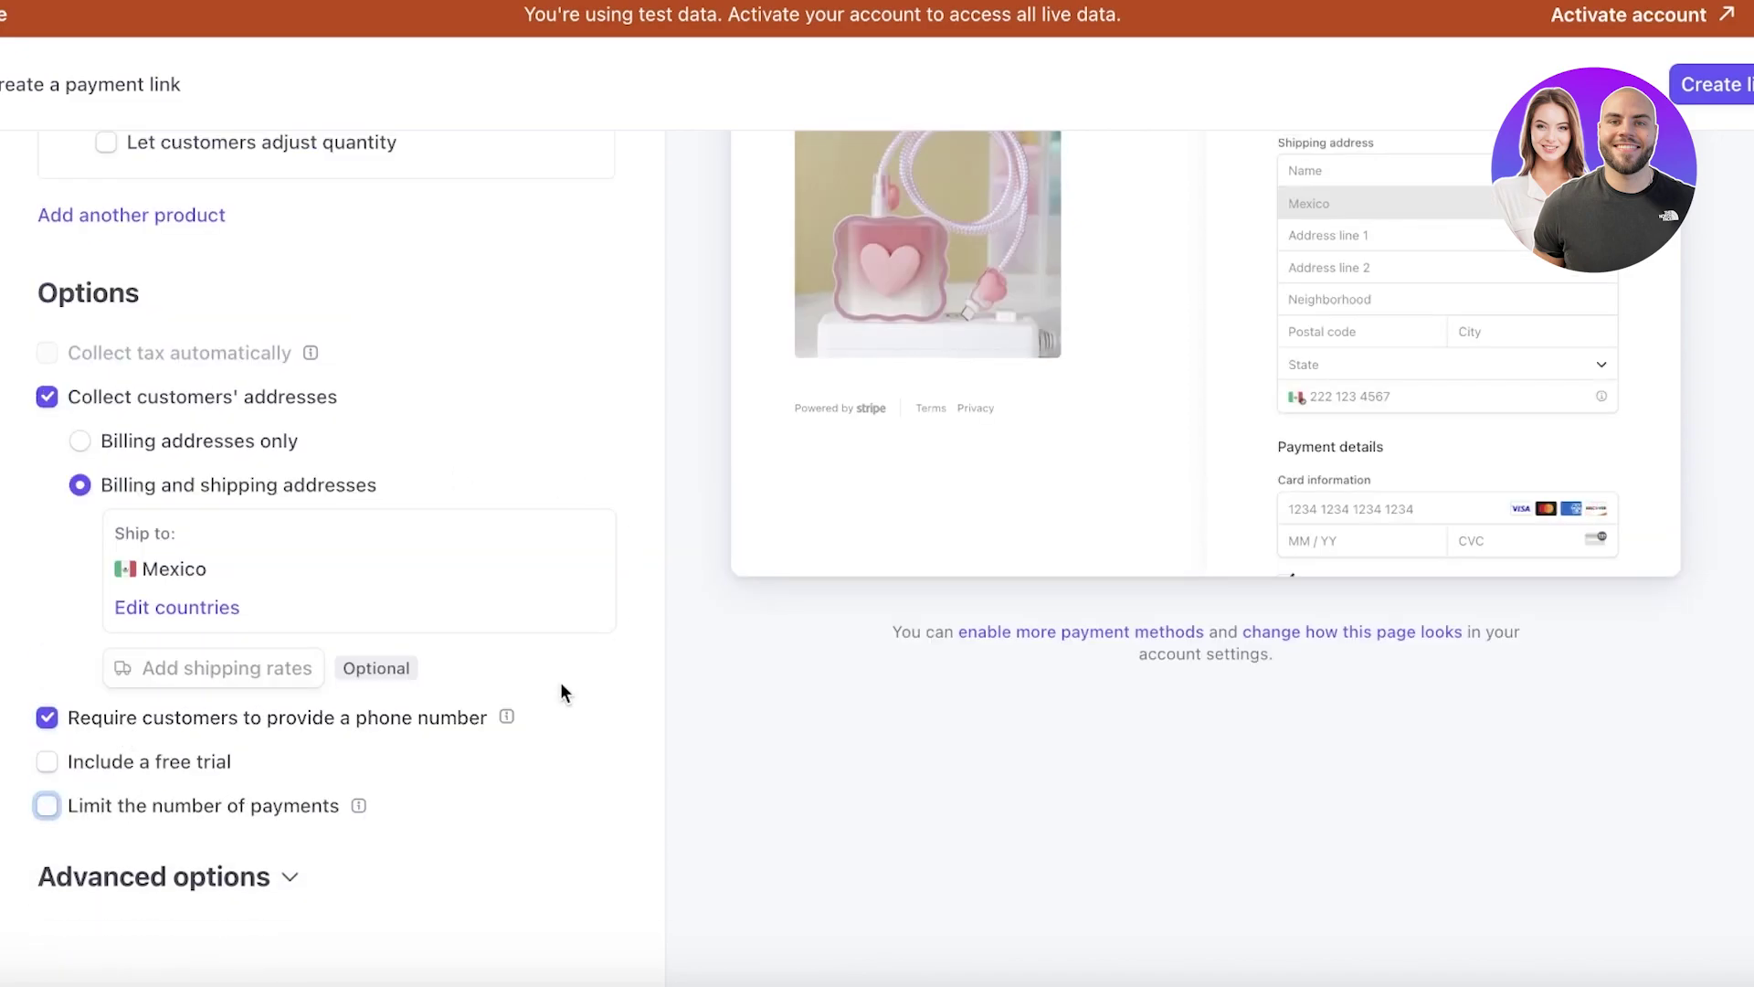
{"action": "scroll", "coordinate": [1167, 485], "scroll_direction": "down", "scroll_amount": 1}
{"action": "scroll", "coordinate": [174, 786], "scroll_direction": "down", "scroll_amount": 4}
- Under Advanced options, allow customers to enter promotion codes
{"action": "left_click", "coordinate": [111, 867]}
{"action": "scroll", "coordinate": [109, 886], "scroll_direction": "down", "scroll_amount": 2}
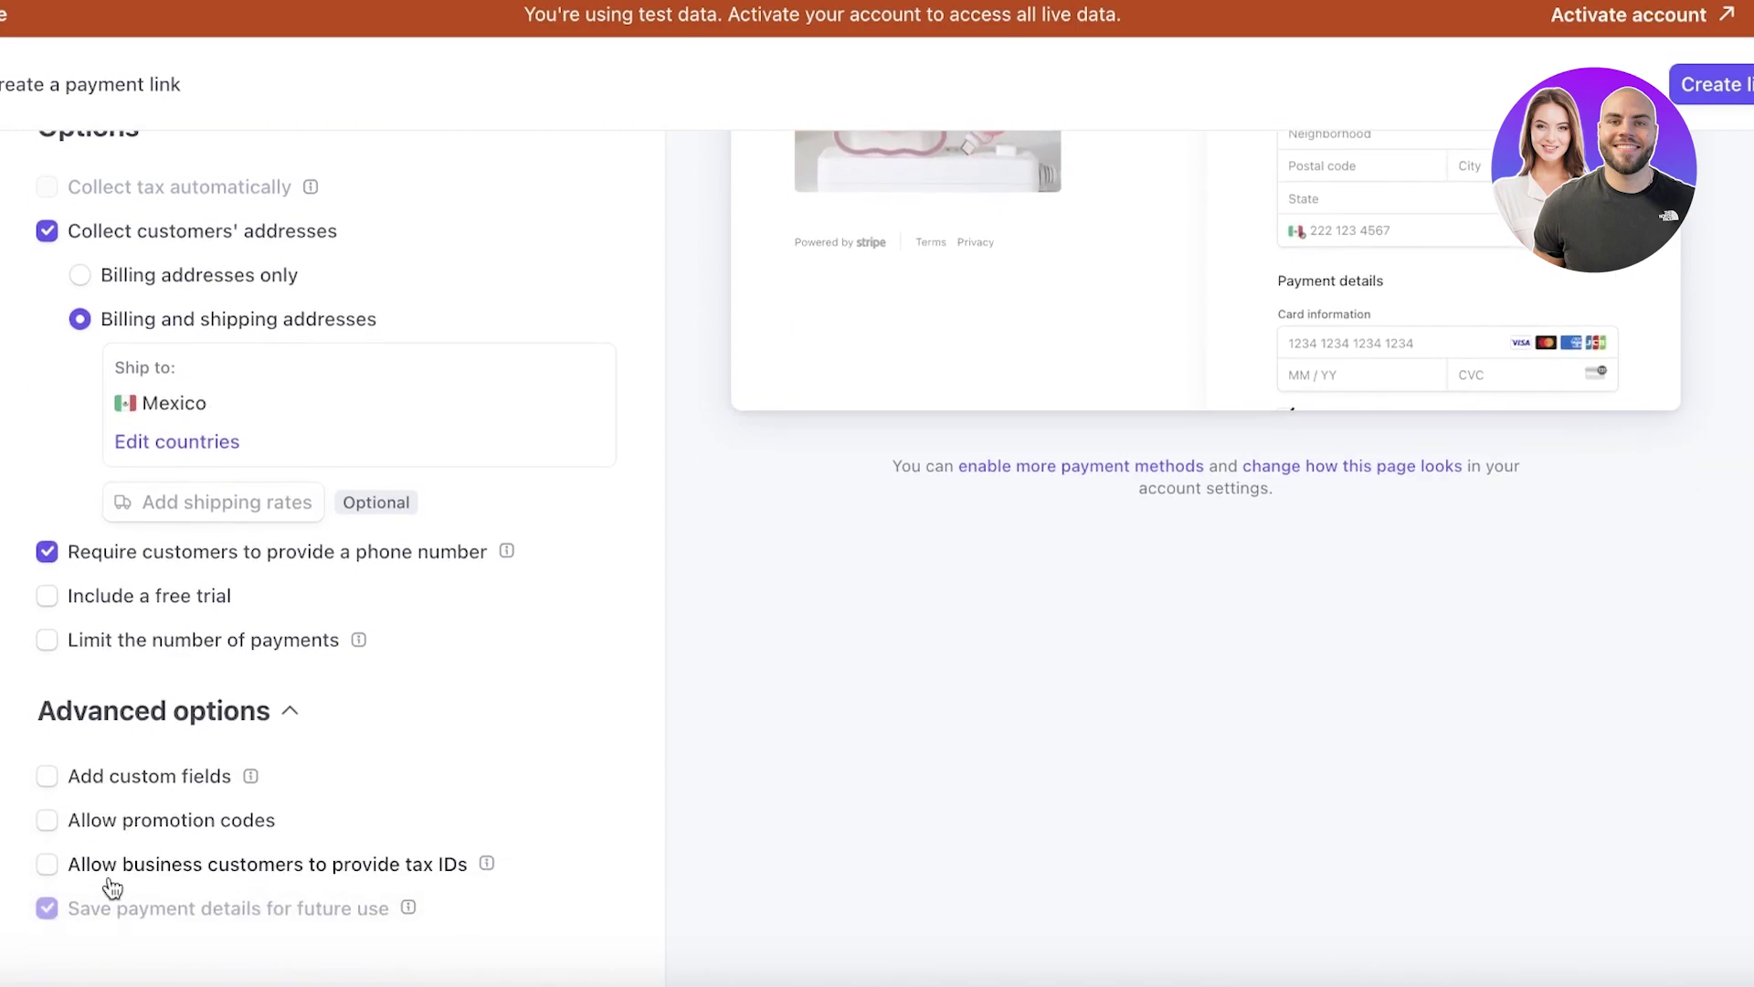
{"action": "left_click", "coordinate": [79, 830]}
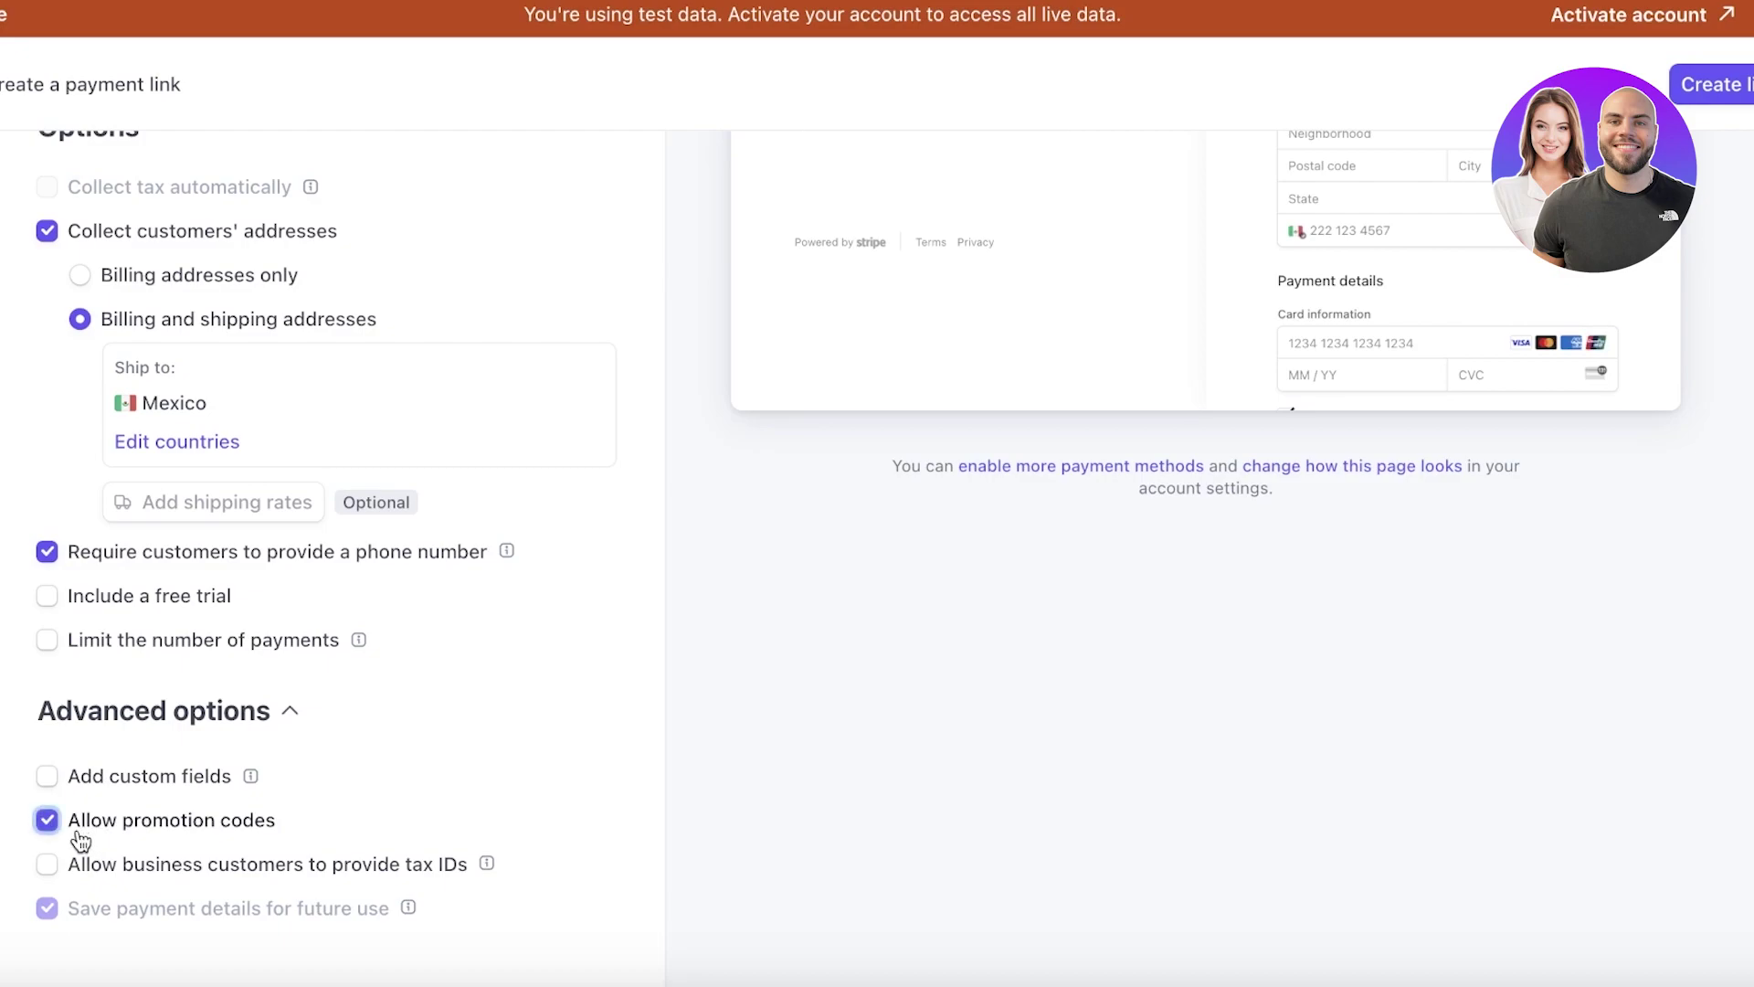
{"action": "scroll", "coordinate": [305, 678], "scroll_direction": "up", "scroll_amount": 6}
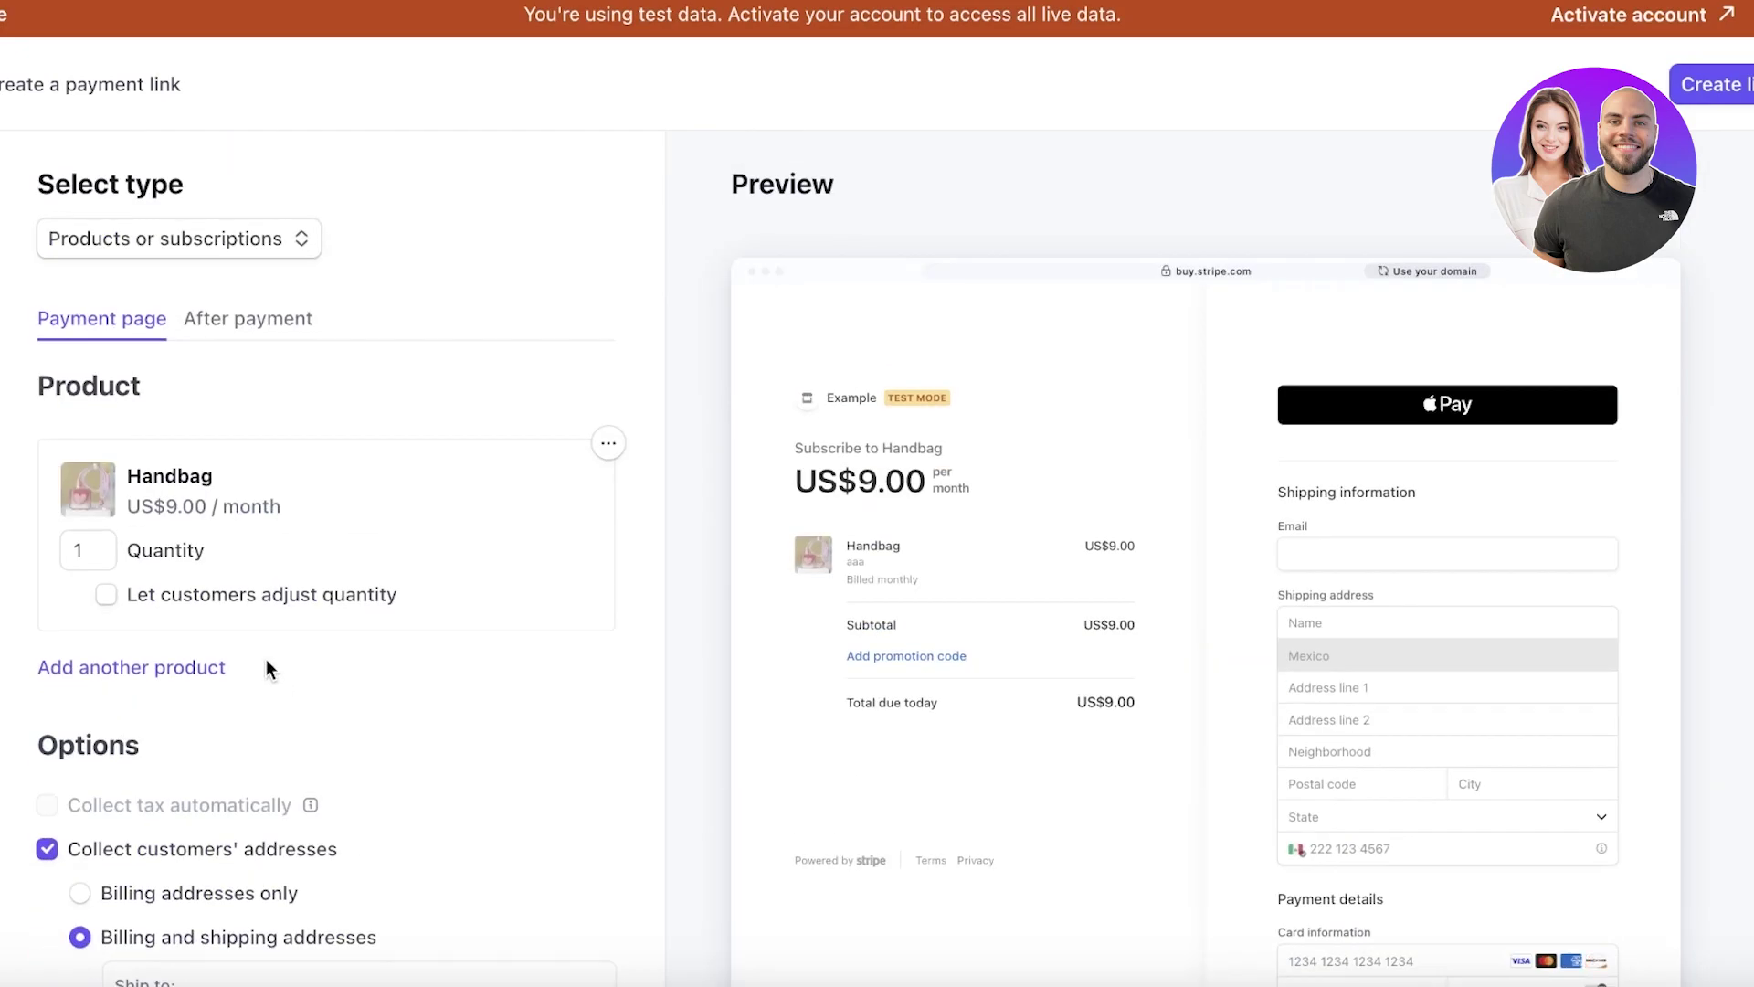
{"action": "scroll", "coordinate": [1222, 634], "scroll_direction": "down", "scroll_amount": 6}
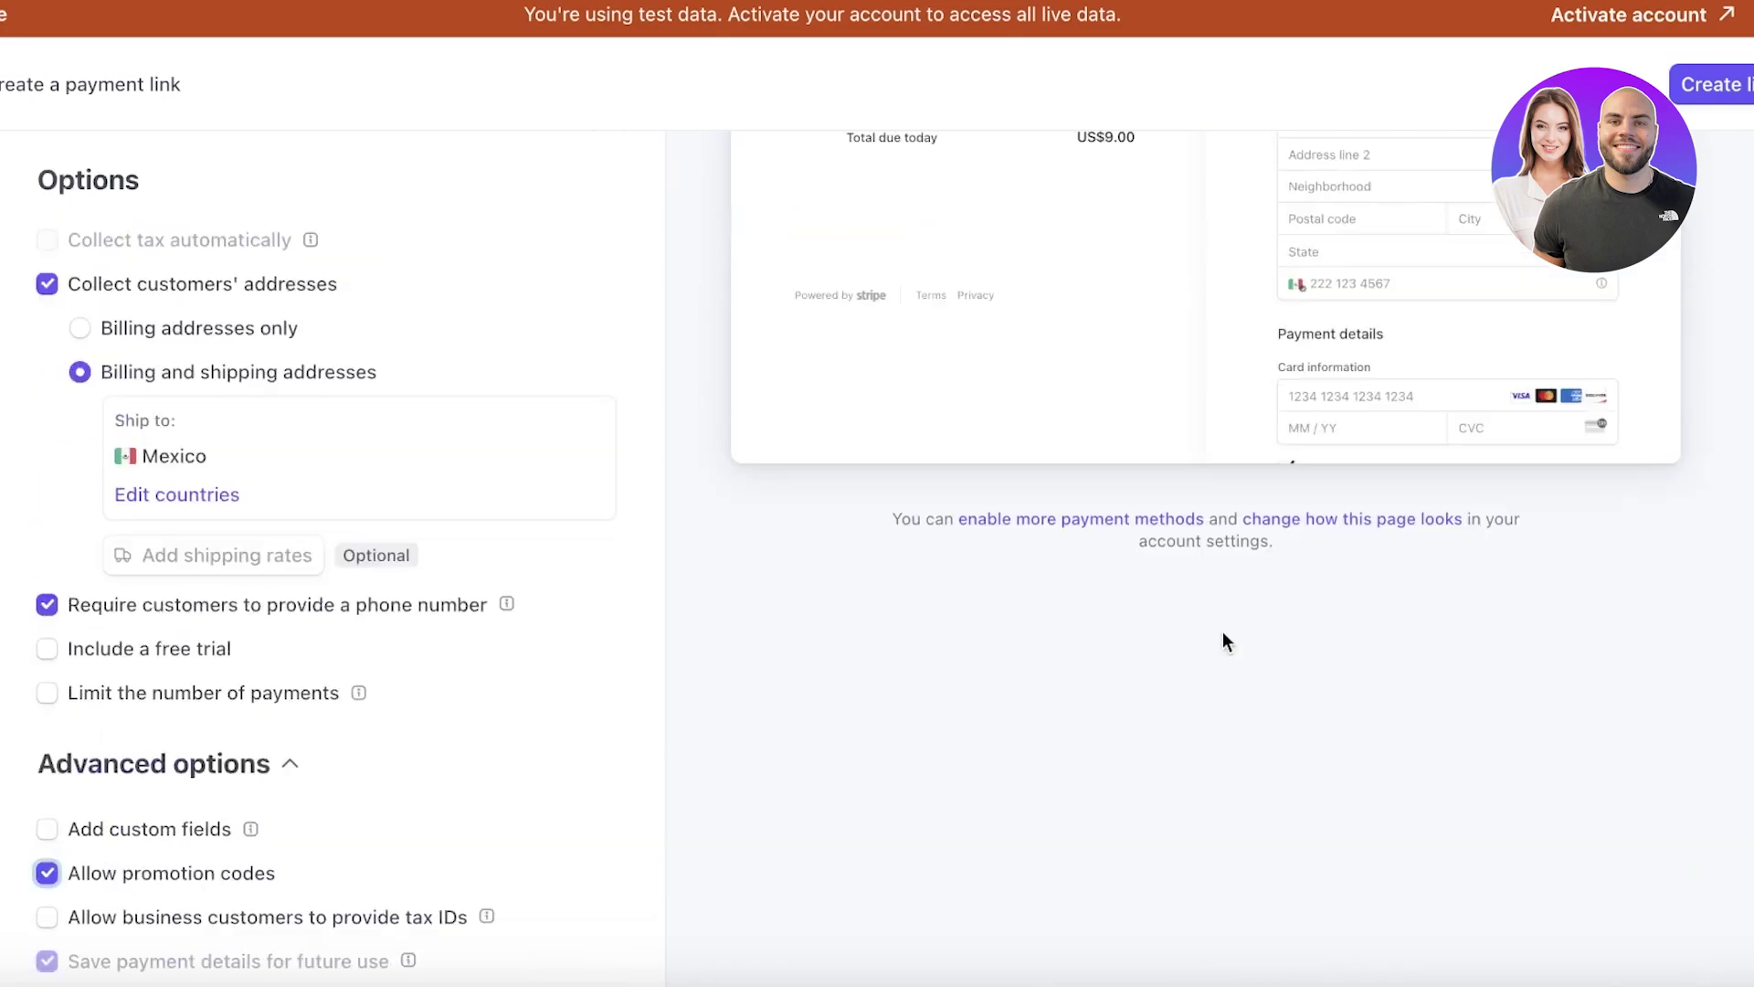
{"action": "scroll", "coordinate": [1011, 274], "scroll_direction": "up", "scroll_amount": 1}
{"action": "scroll", "coordinate": [1011, 279], "scroll_direction": "up", "scroll_amount": 5}
{"action": "scroll", "coordinate": [1039, 265], "scroll_direction": "down", "scroll_amount": 1}
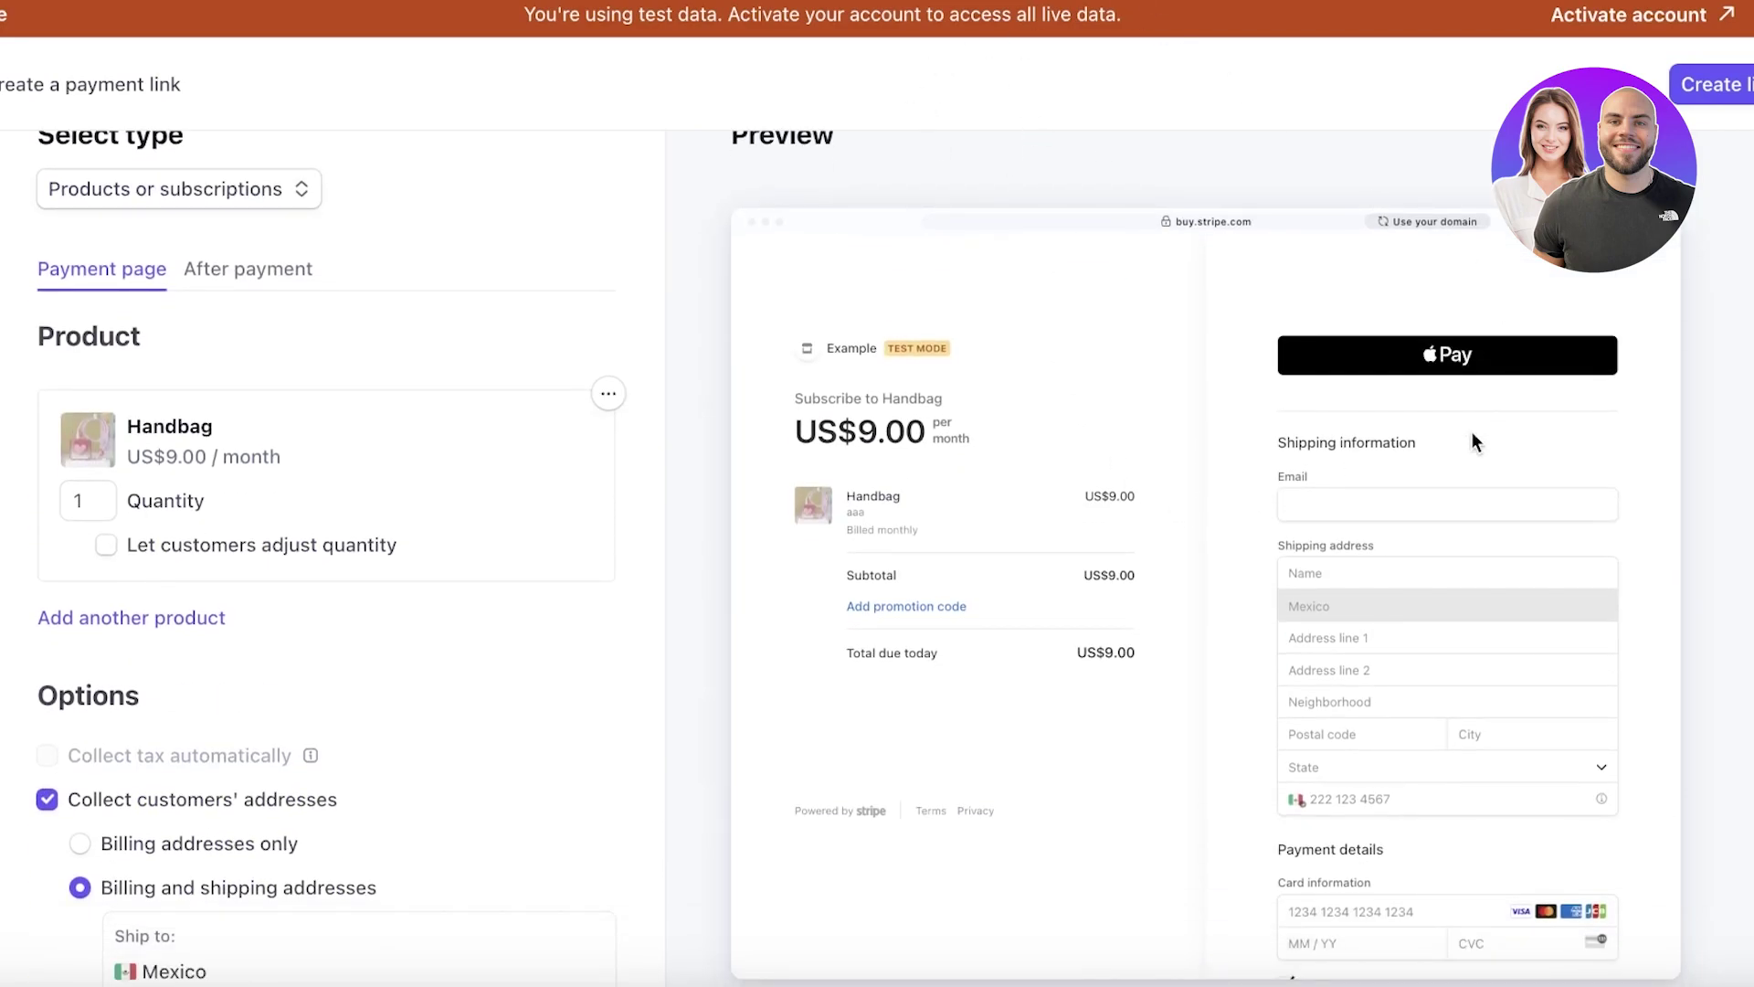
{"action": "scroll", "coordinate": [1471, 434], "scroll_direction": "down", "scroll_amount": 1}
- Keep the default after-payment confirmation message and create the Handbag payment link
{"action": "left_click", "coordinate": [246, 239]}
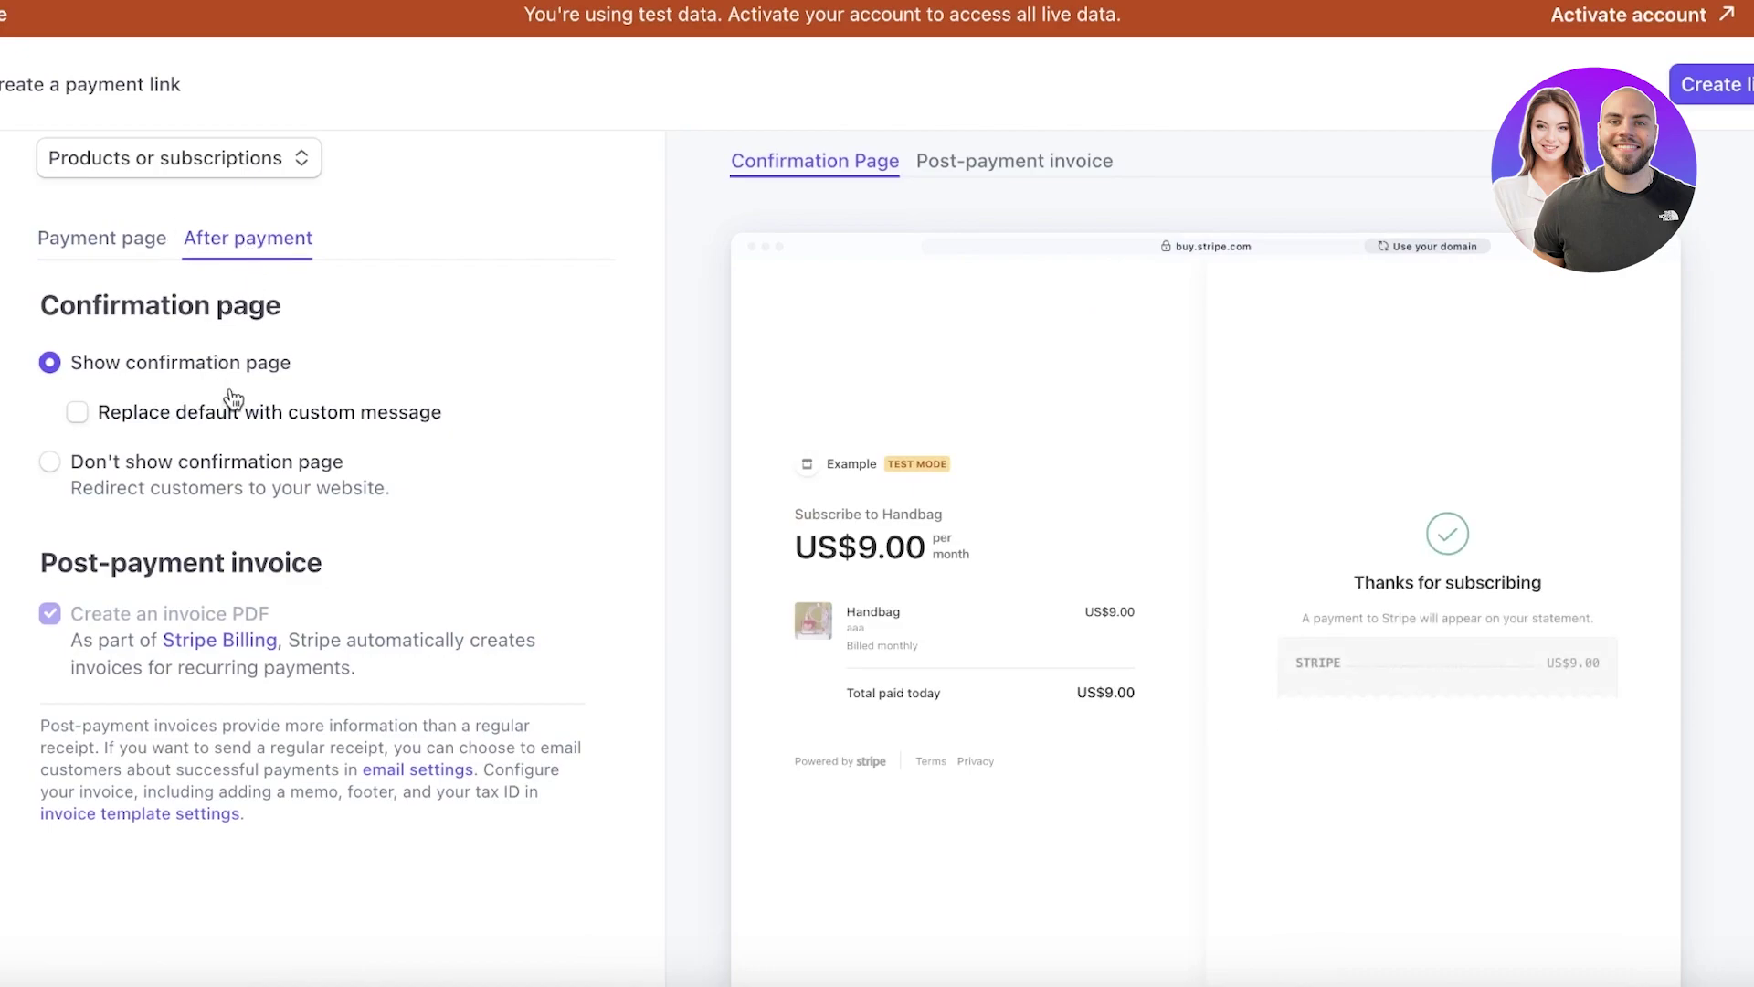
{"action": "left_click", "coordinate": [130, 415]}
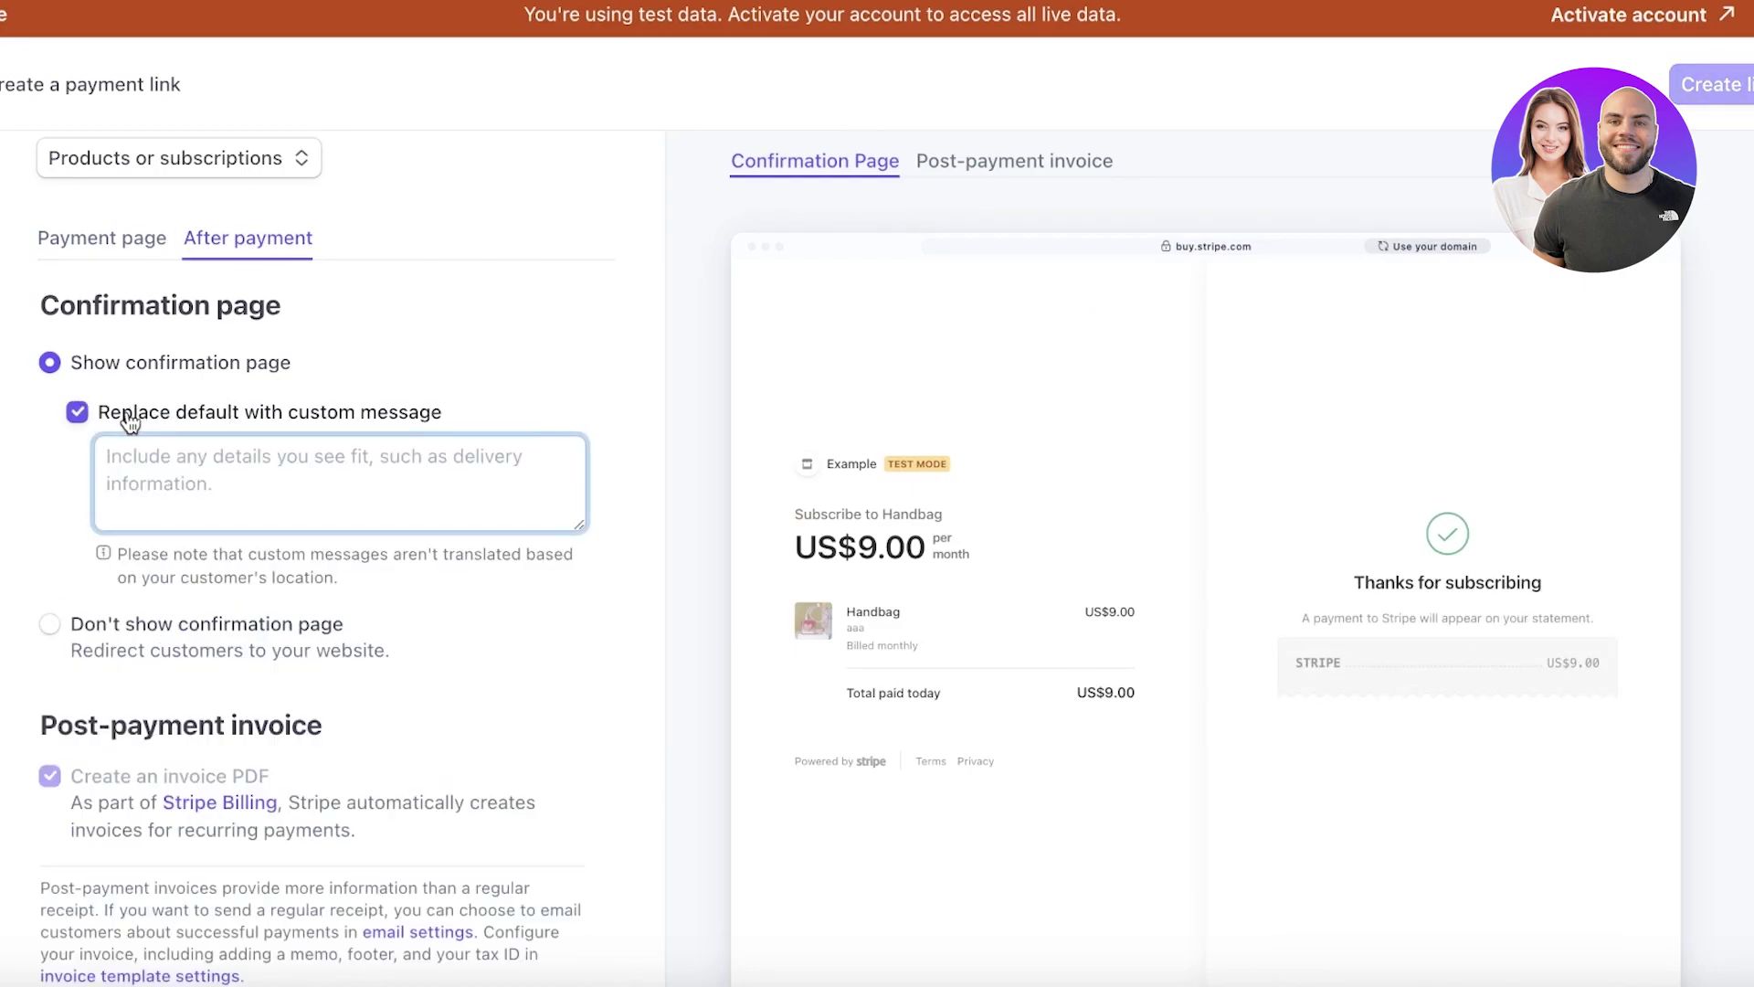
{"action": "left_click", "coordinate": [130, 415]}
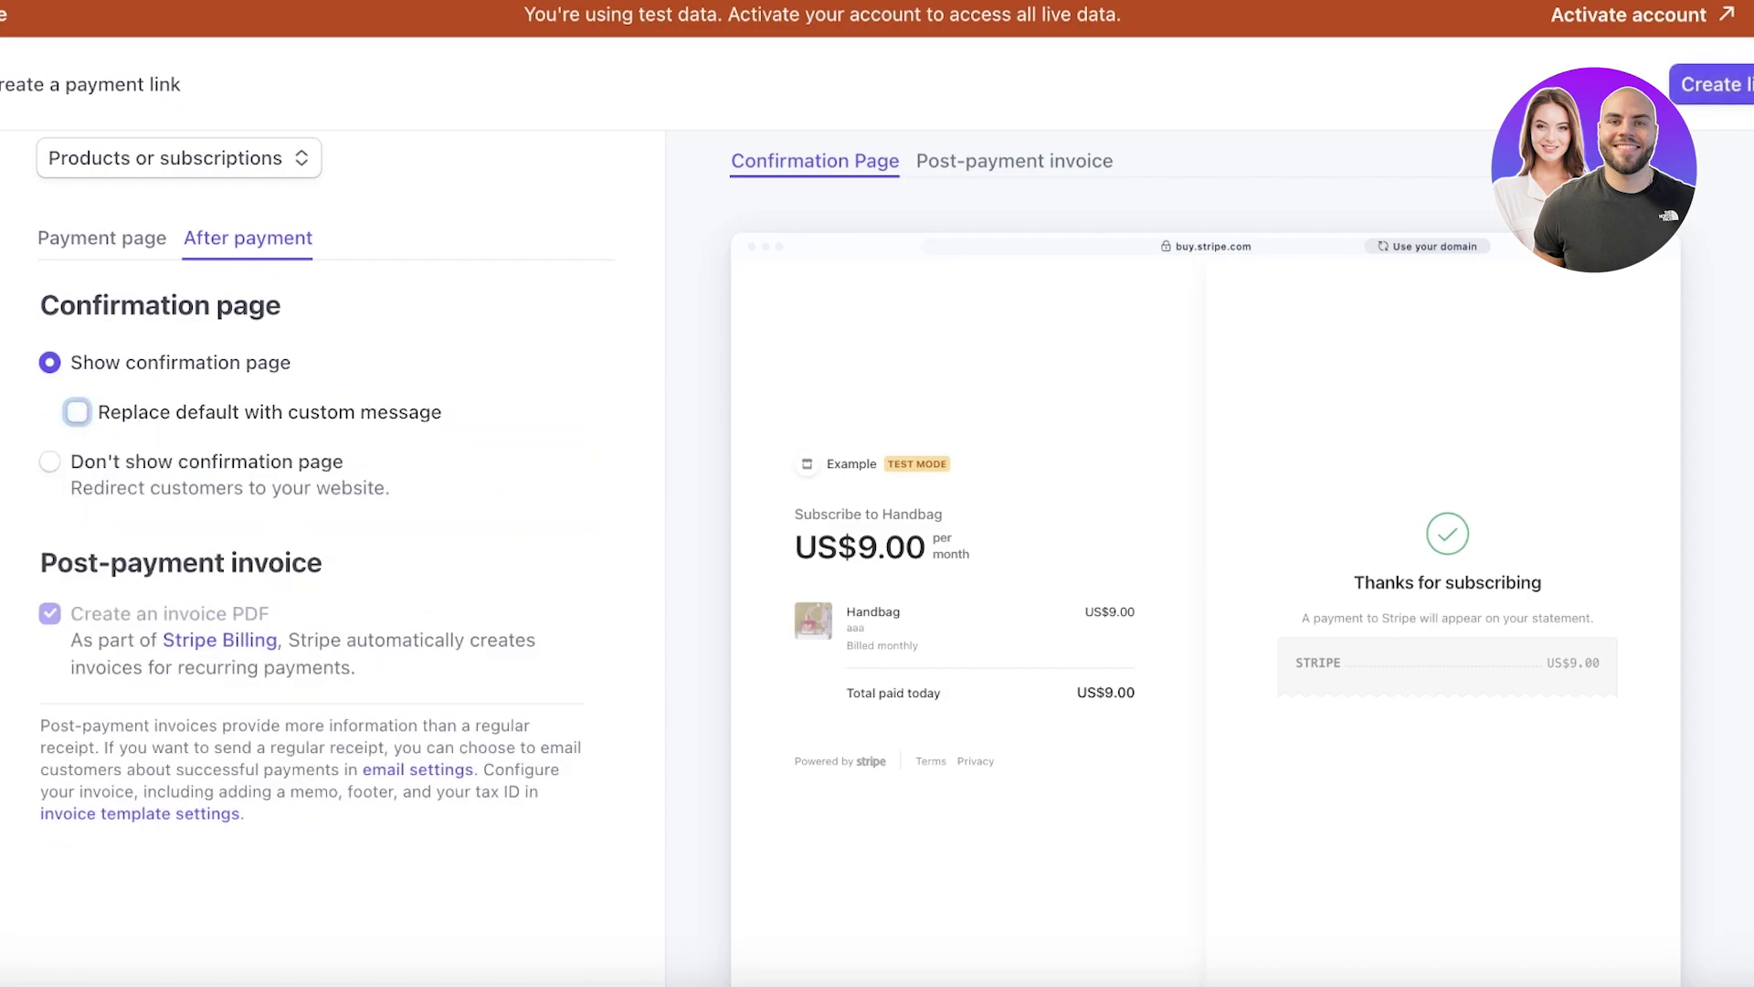
{"action": "left_click", "coordinate": [64, 247]}
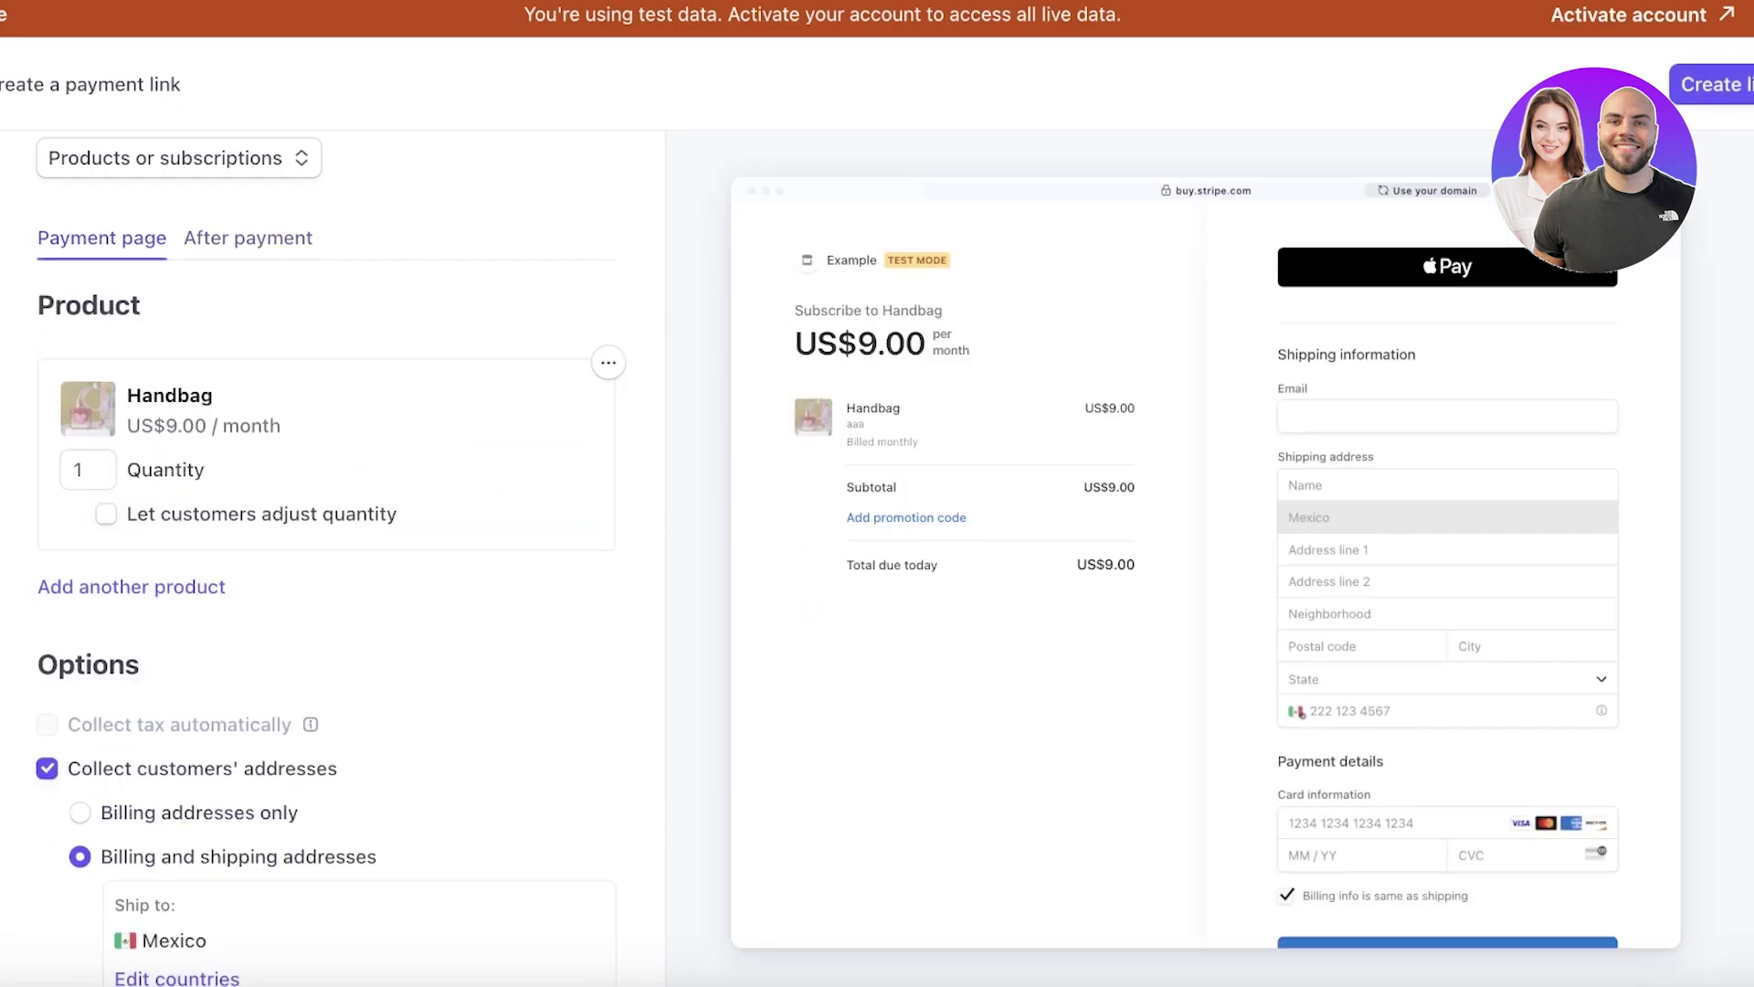
{"action": "left_click", "coordinate": [1701, 88]}
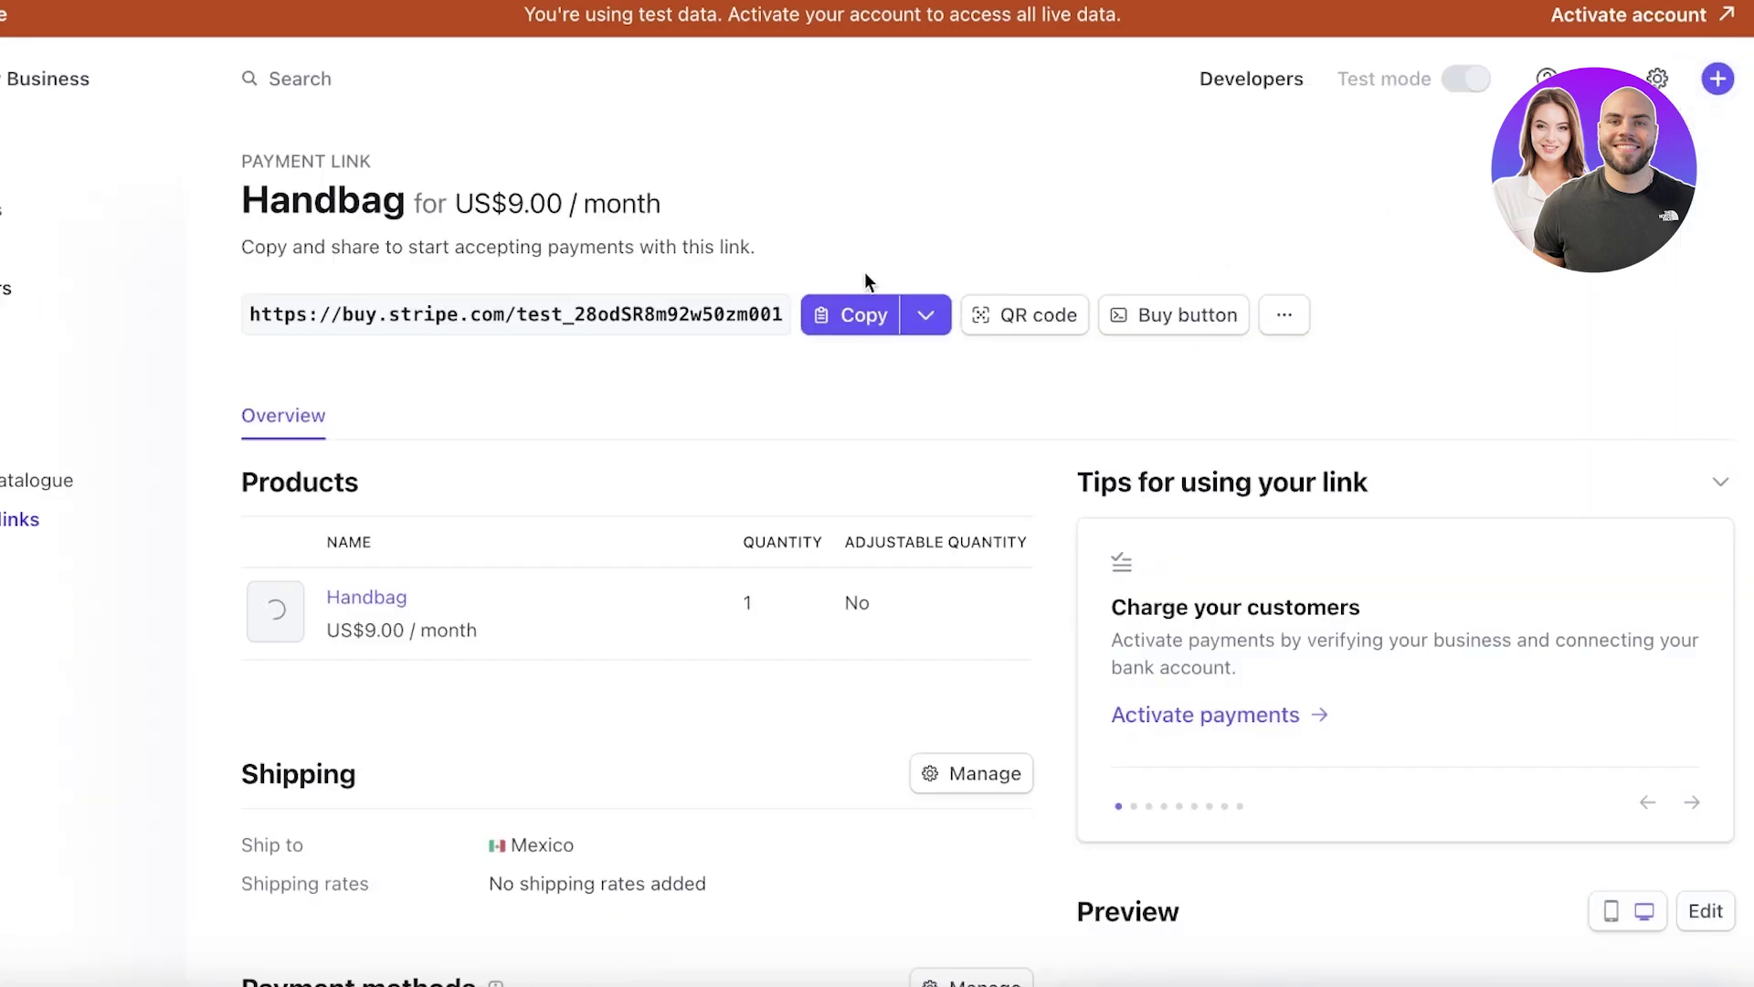
- Copy the Handbag payment link URL and bring up its Buy button embed code
{"action": "left_click", "coordinate": [840, 314]}
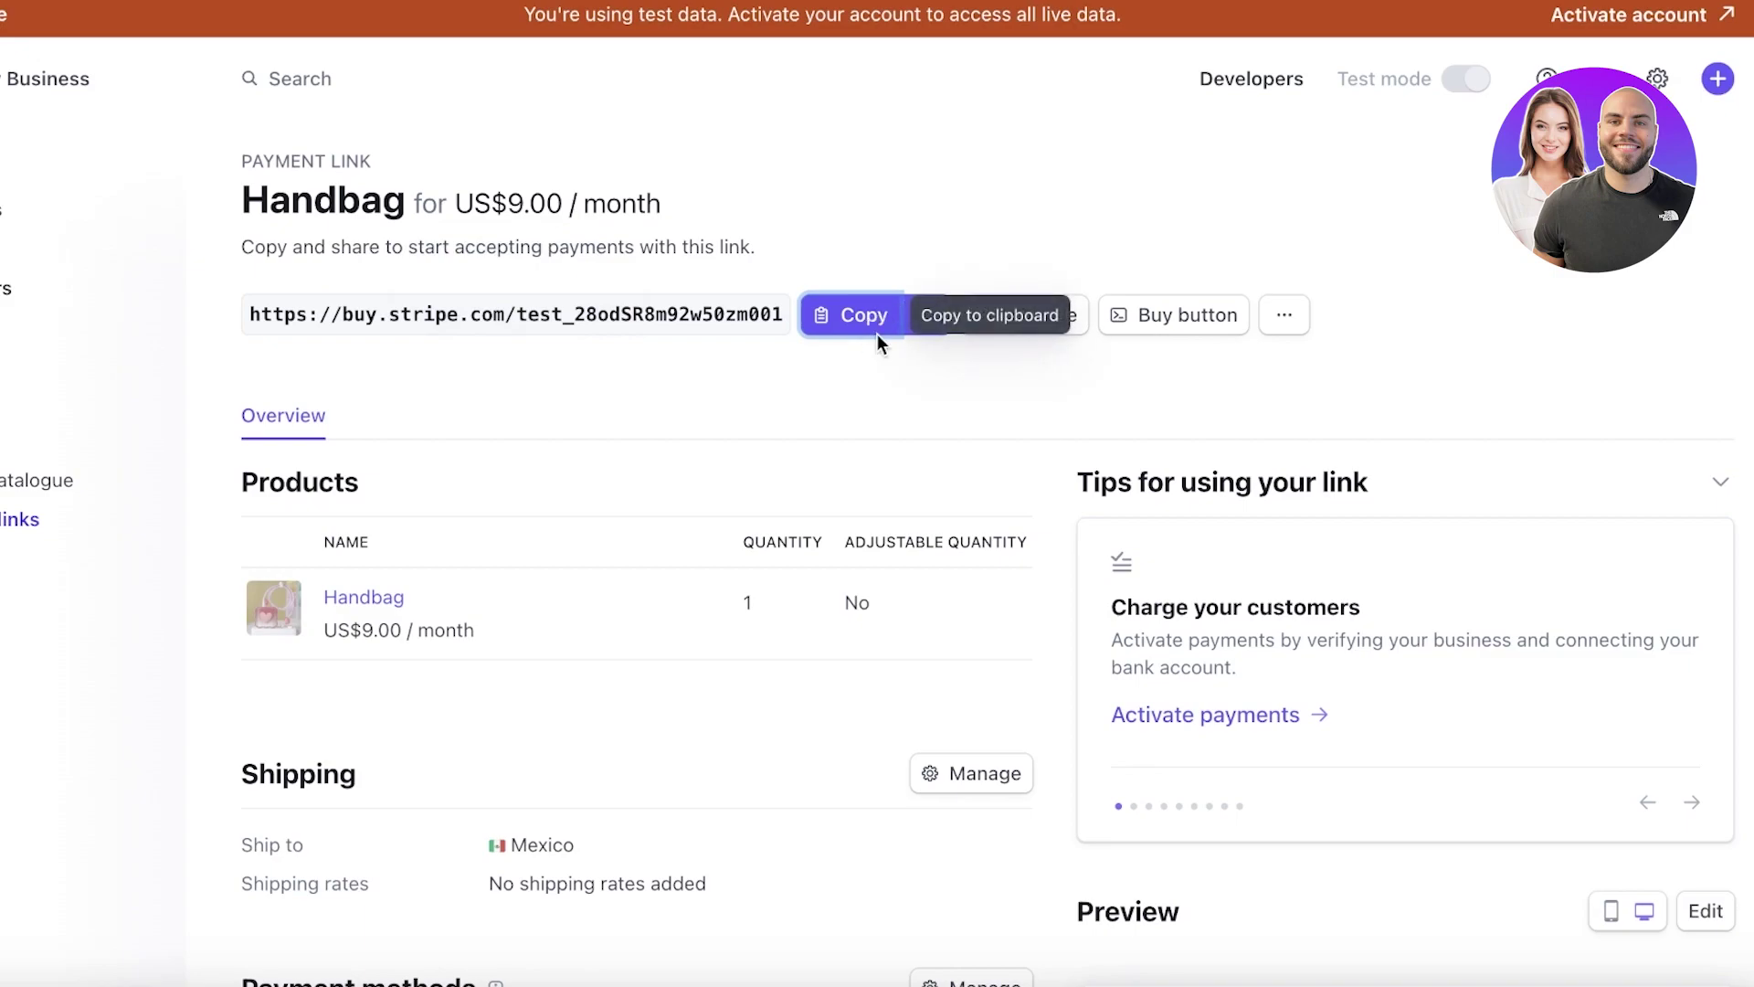
{"action": "left_click", "coordinate": [1272, 322]}
{"action": "left_click", "coordinate": [1155, 311]}
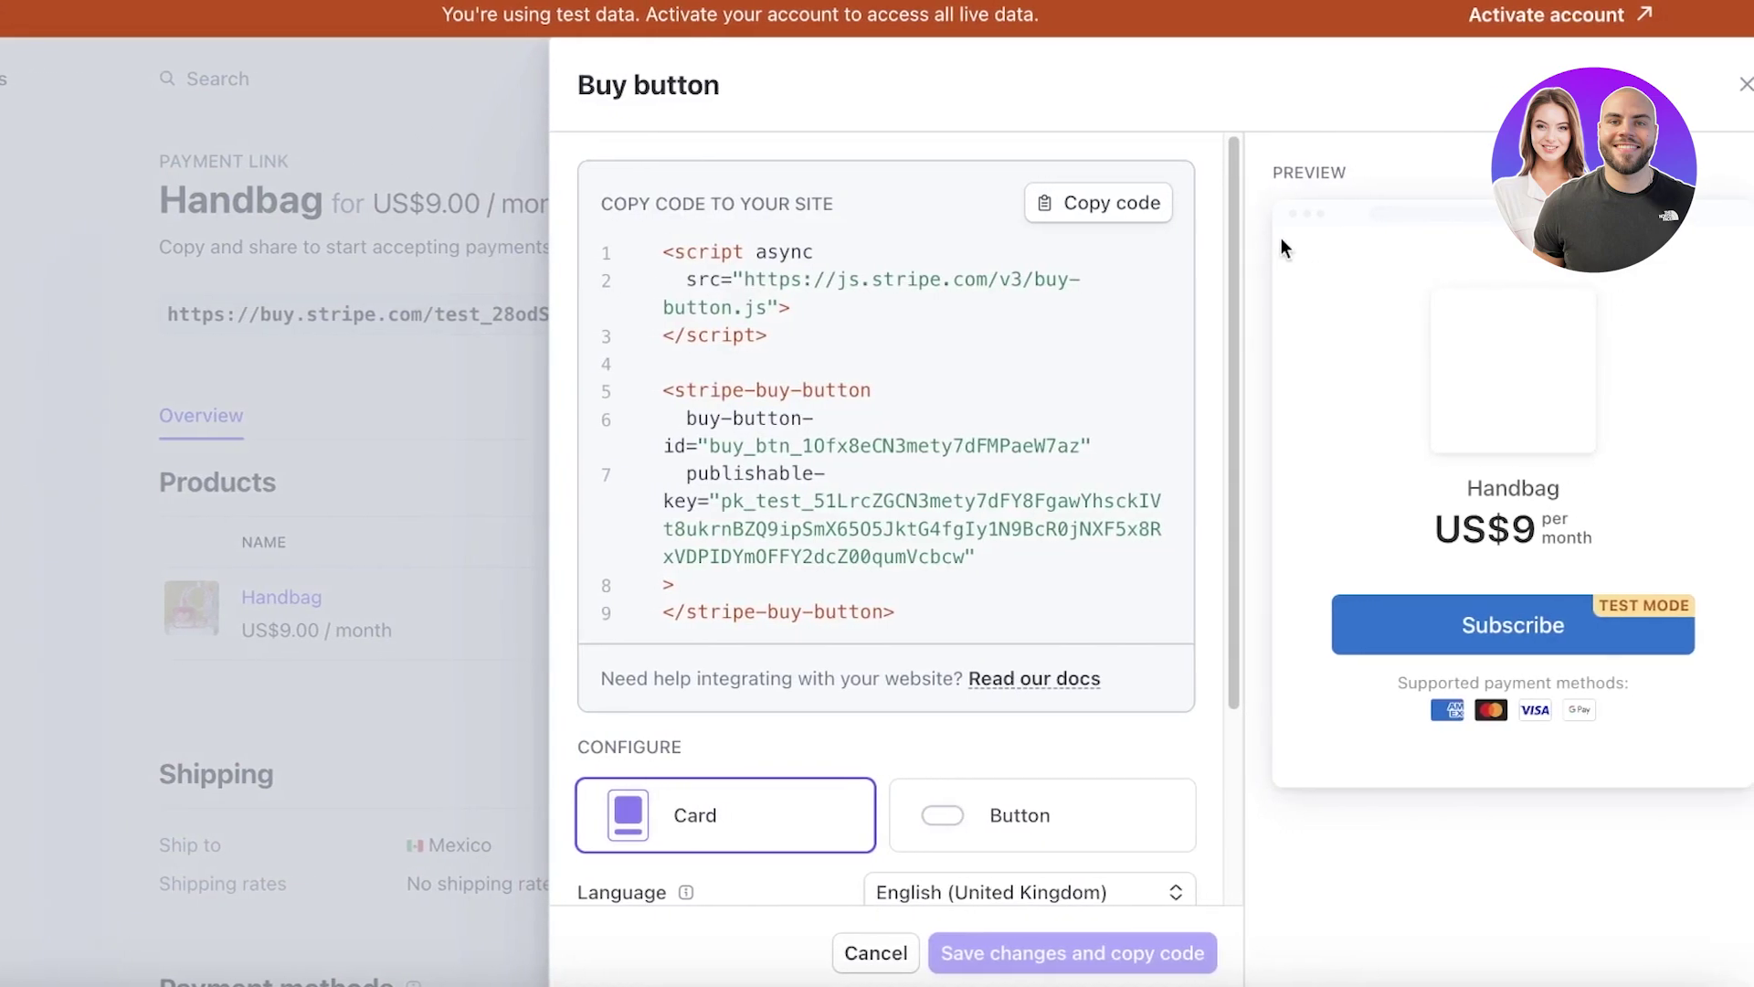
- Copy the Handbag buy-button embed code and start a new tab searching 'wix'
{"action": "left_click", "coordinate": [1142, 212]}
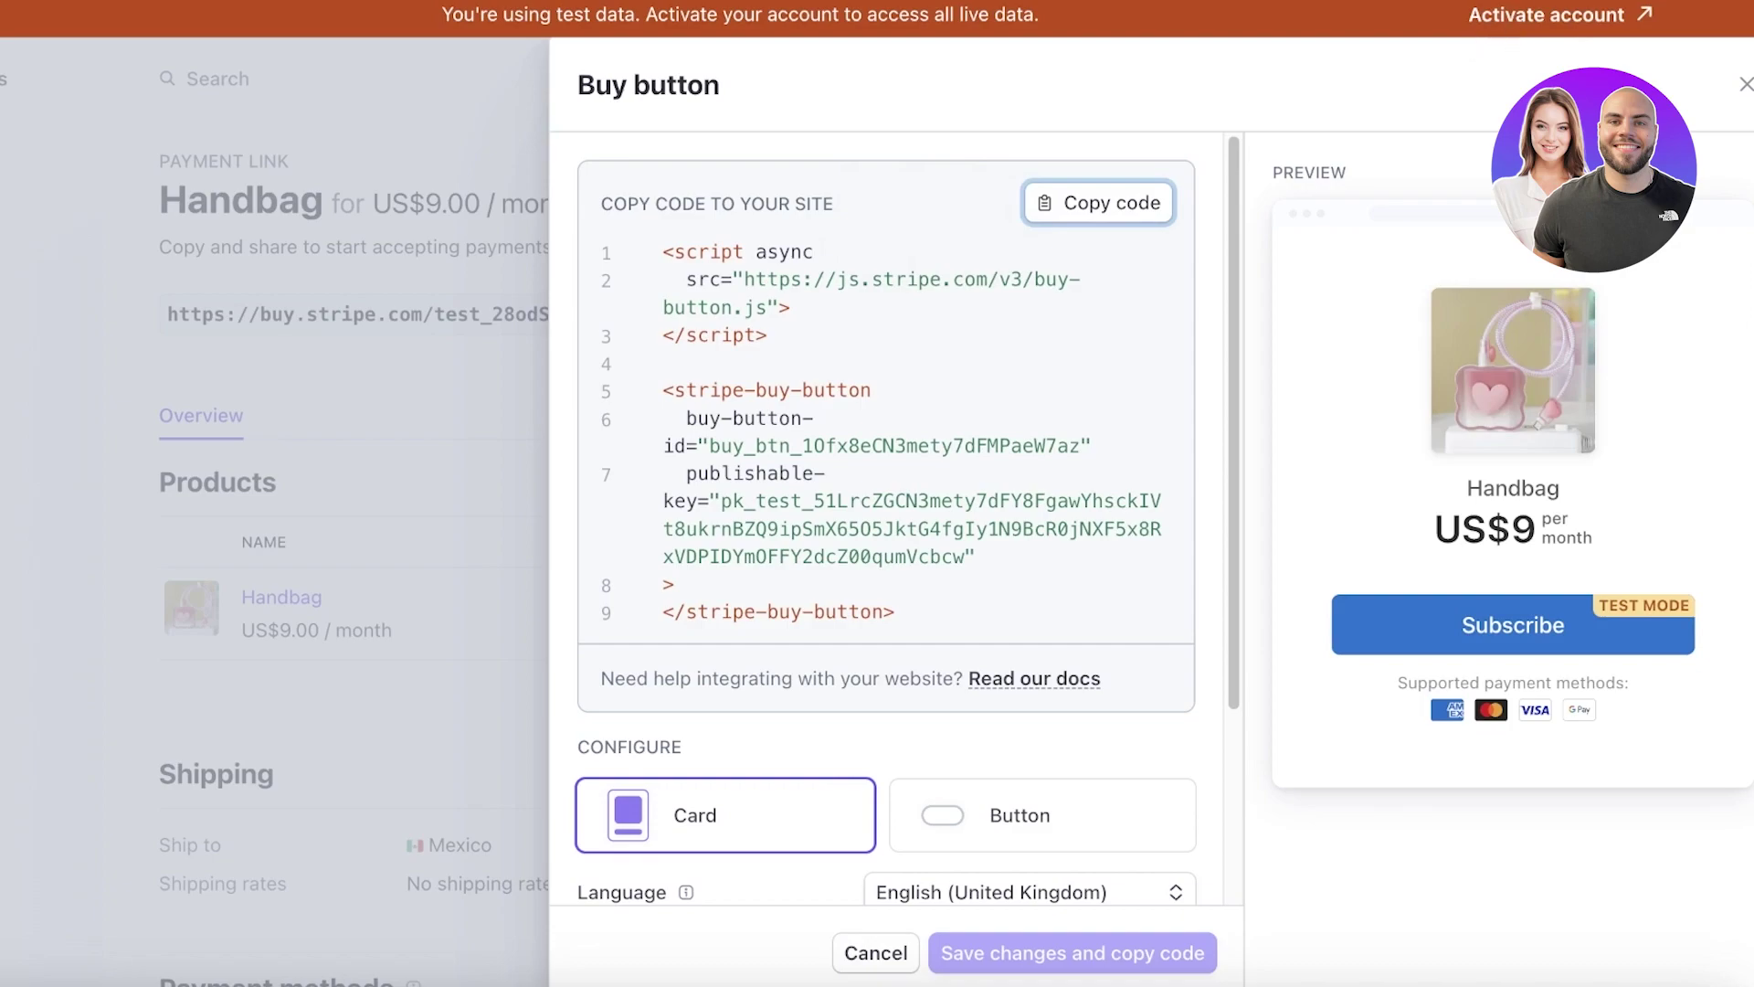
{"action": "key", "text": "ctrl+t"}
{"action": "type", "text": "wix"}
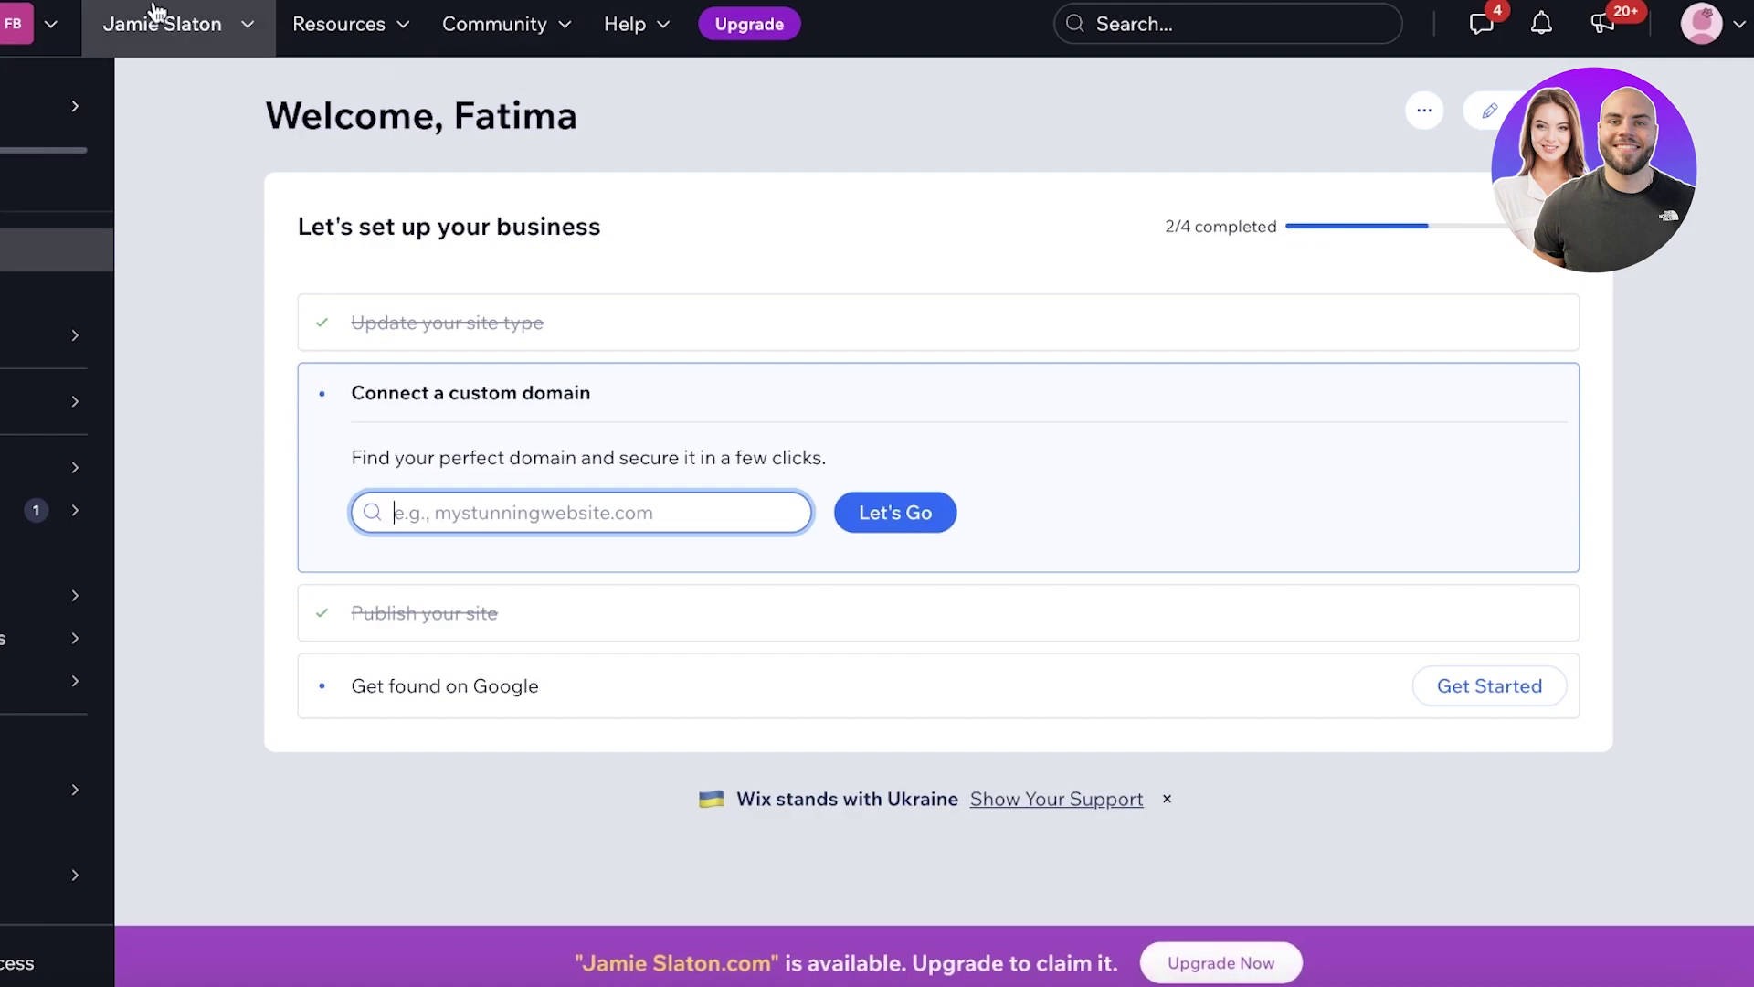
- Choose the Wix site to edit, then close the Stripe buy-button panel
{"action": "left_click", "coordinate": [176, 30]}
{"action": "left_click", "coordinate": [189, 192]}
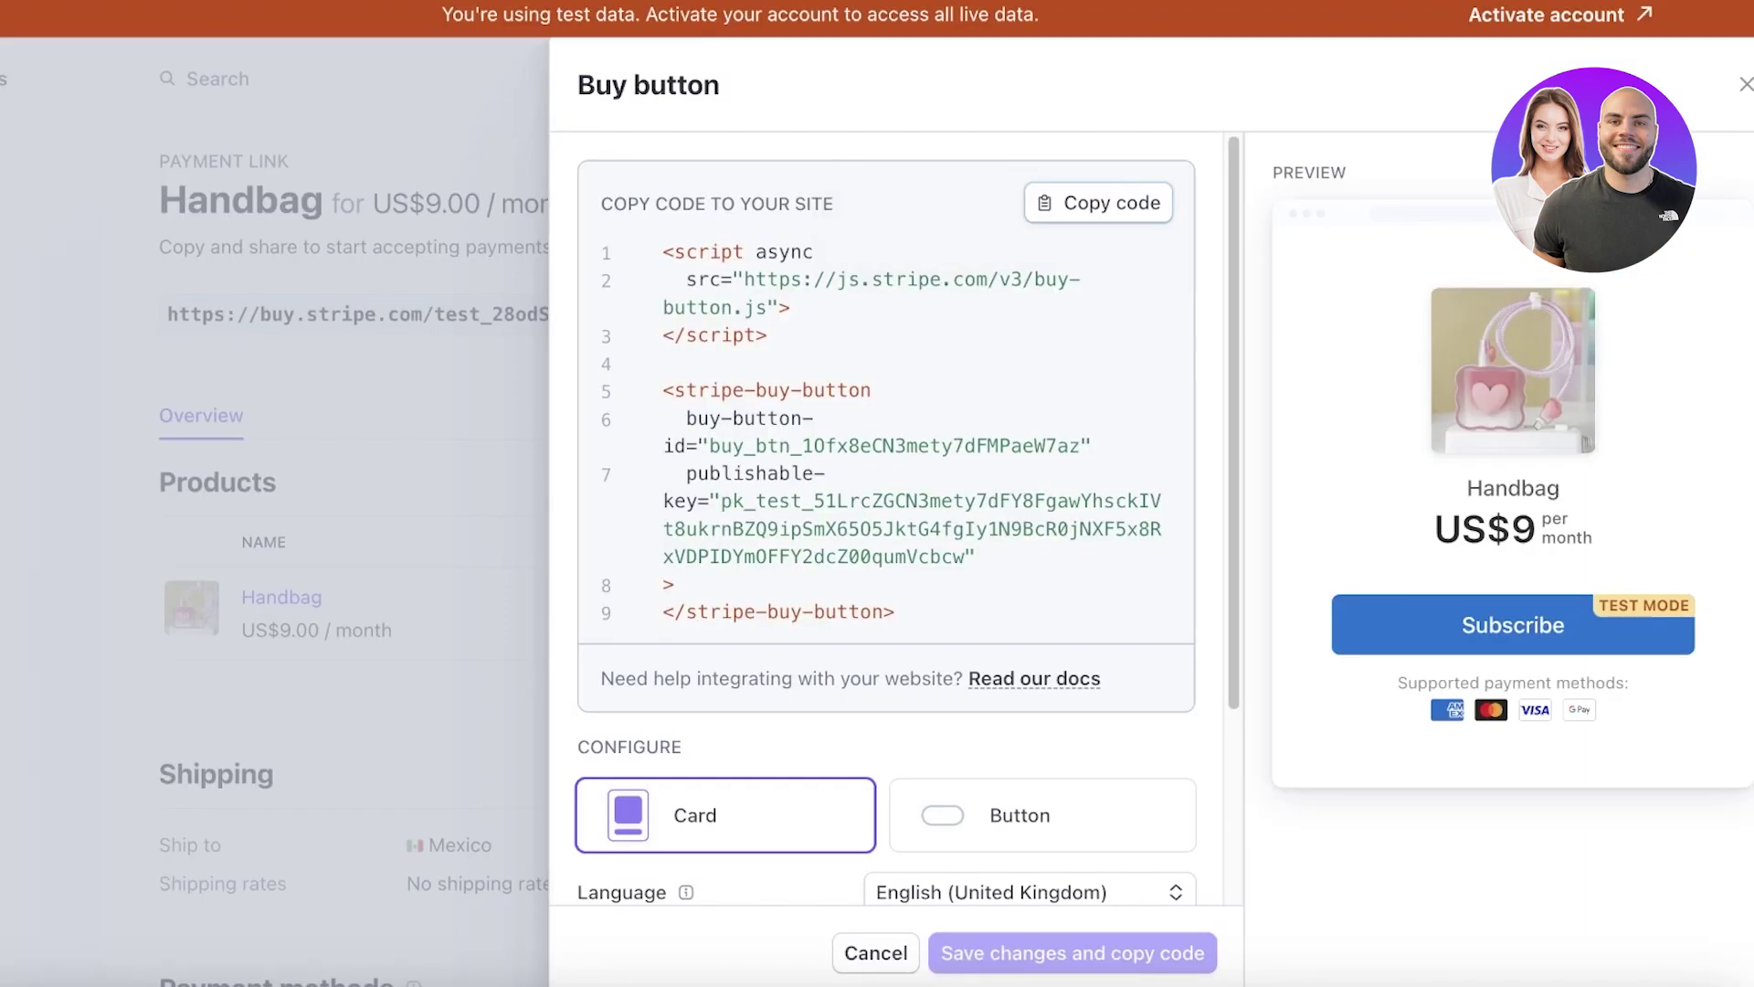
{"action": "left_click", "coordinate": [393, 357]}
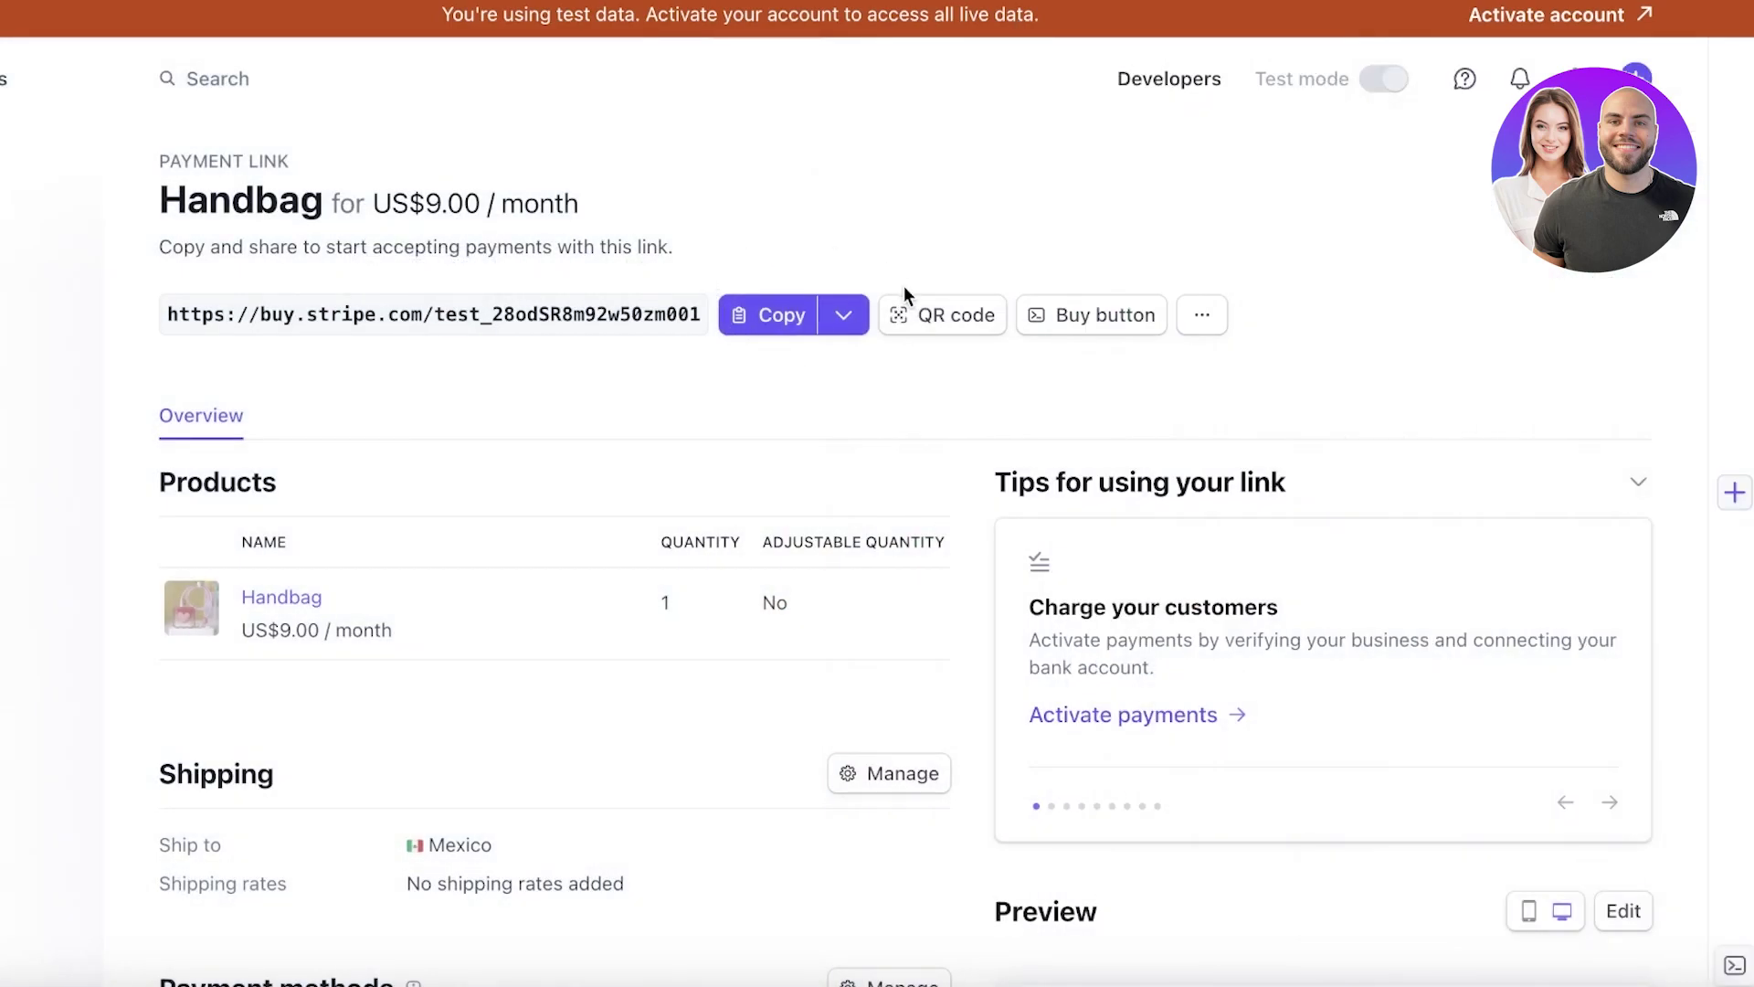
- Recopy the Handbag link and buy-button code, keeping the Card layout rather than Button
{"action": "left_click", "coordinate": [809, 316]}
{"action": "left_click", "coordinate": [1106, 325]}
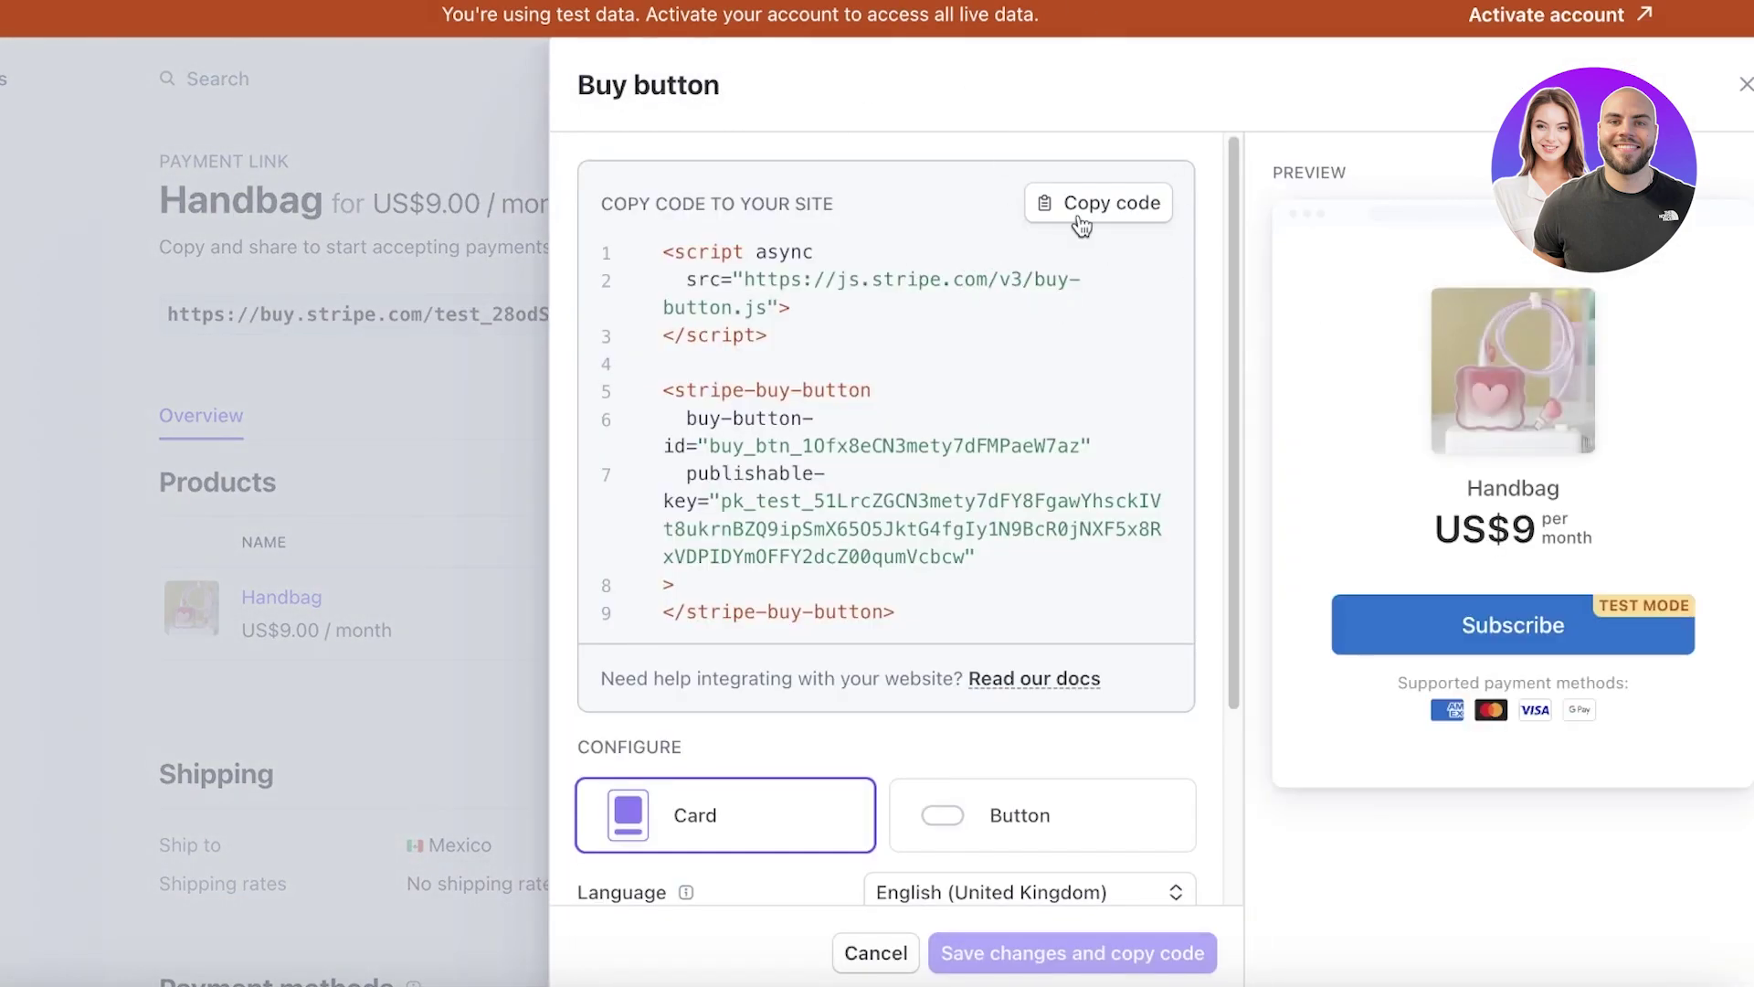
{"action": "left_click", "coordinate": [1081, 205]}
{"action": "scroll", "coordinate": [933, 386], "scroll_direction": "down", "scroll_amount": 3}
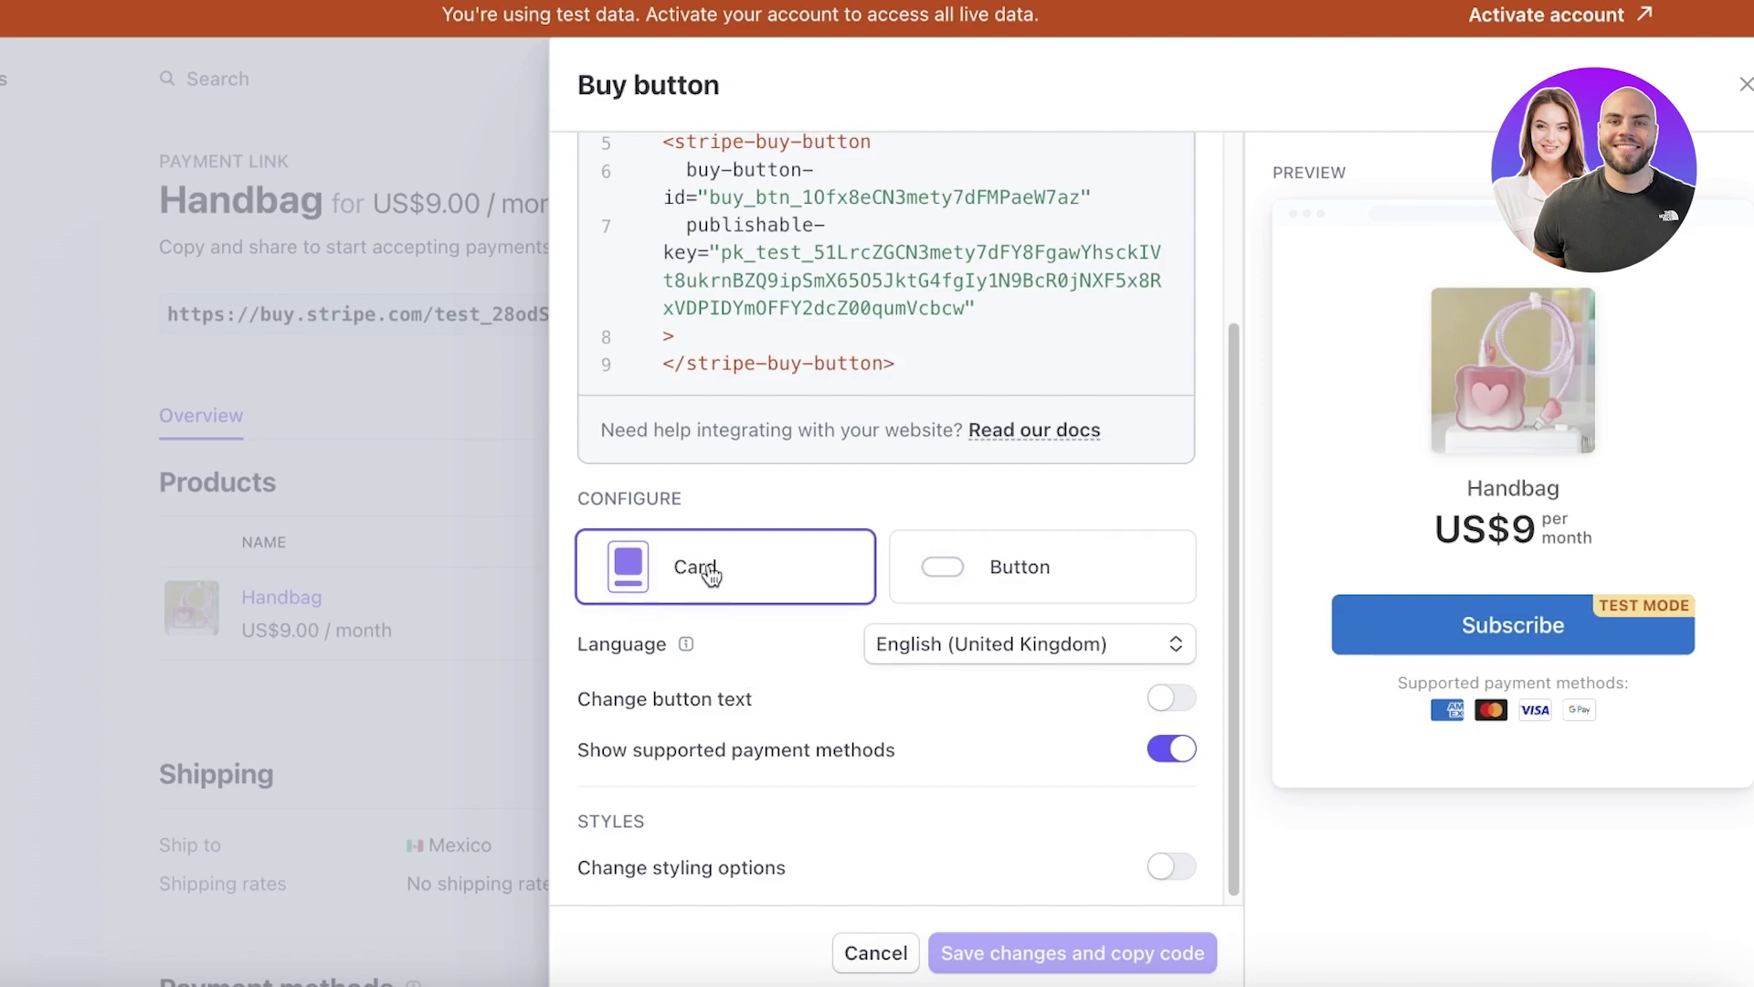
{"action": "left_click", "coordinate": [1003, 591]}
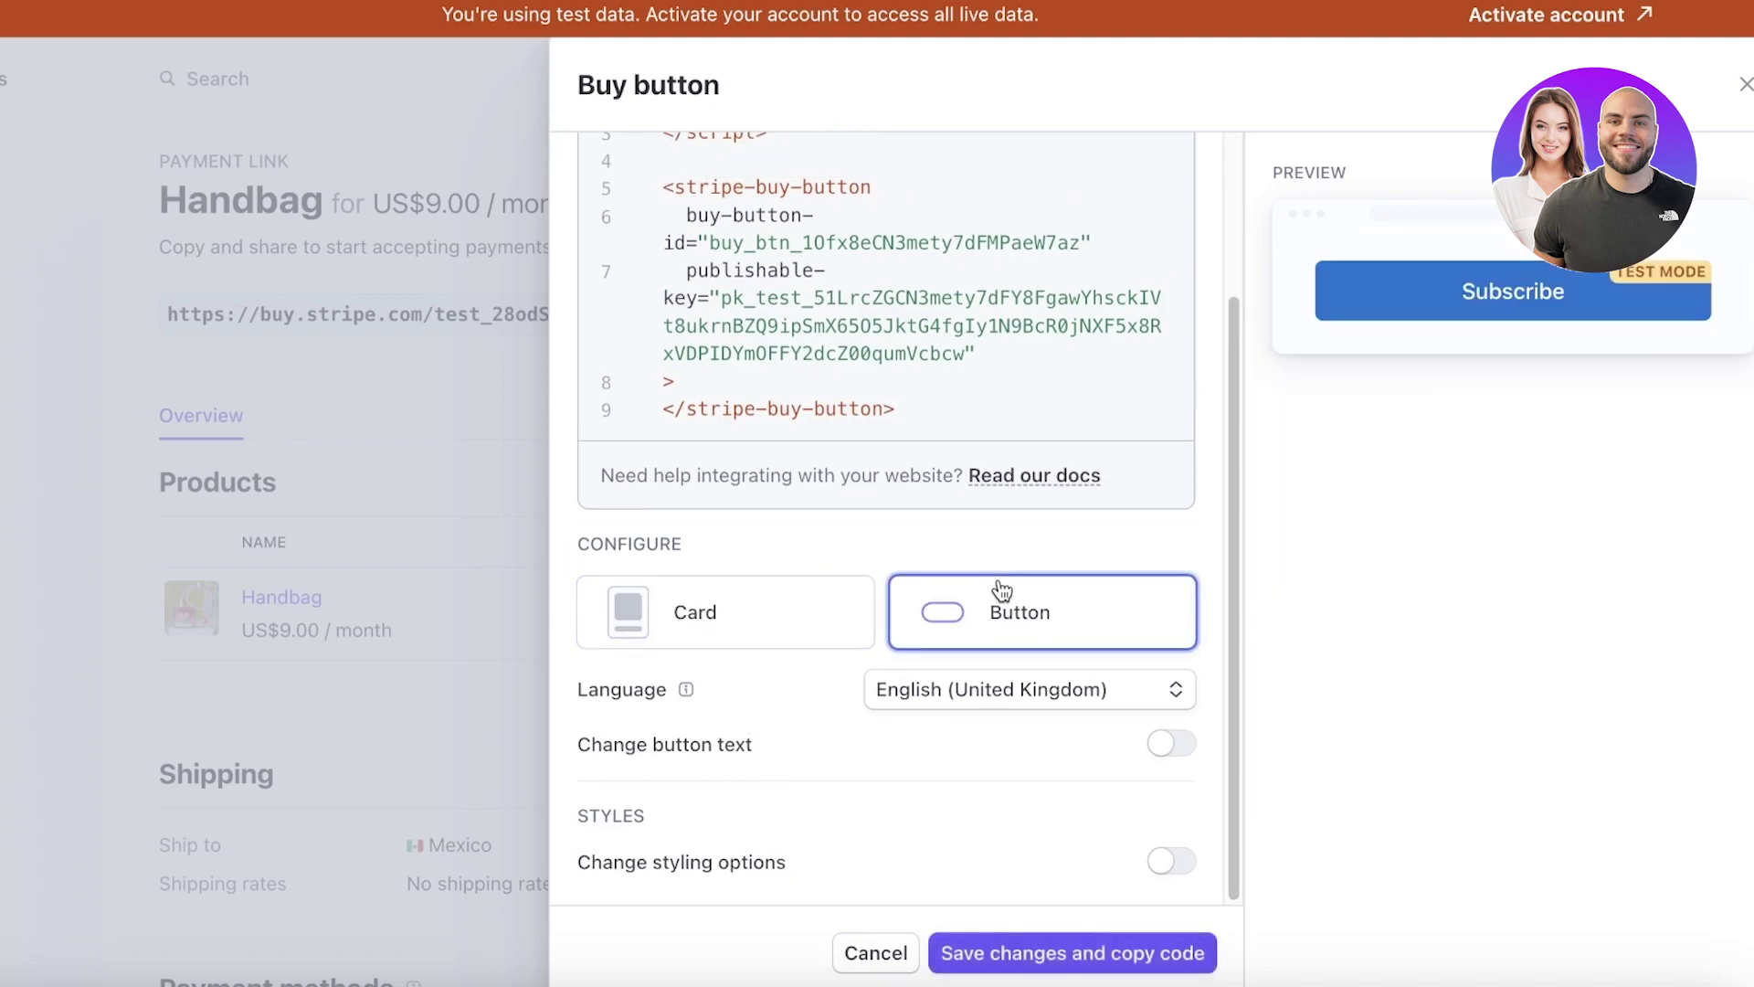
{"action": "left_click", "coordinate": [749, 601]}
{"action": "scroll", "coordinate": [987, 599], "scroll_direction": "down", "scroll_amount": 1}
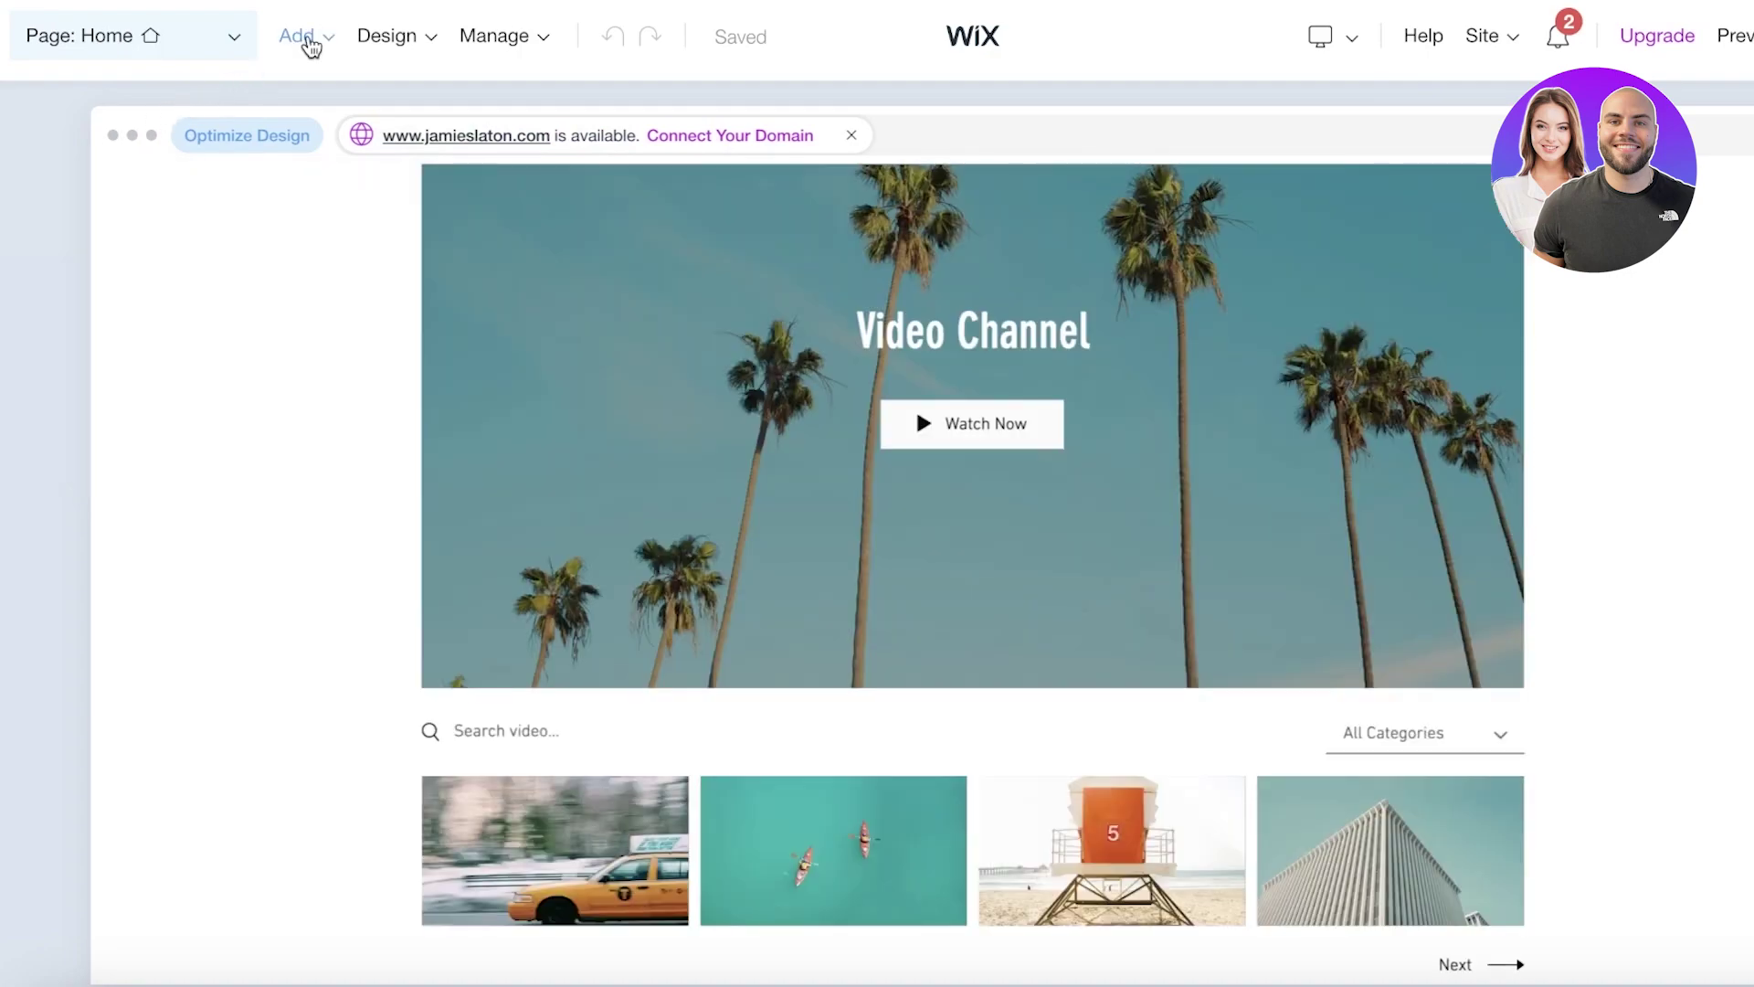
- Add the first HTML Embed section layout to the Home page via Add > Section to Page
{"action": "mouse_move", "coordinate": [310, 46]}
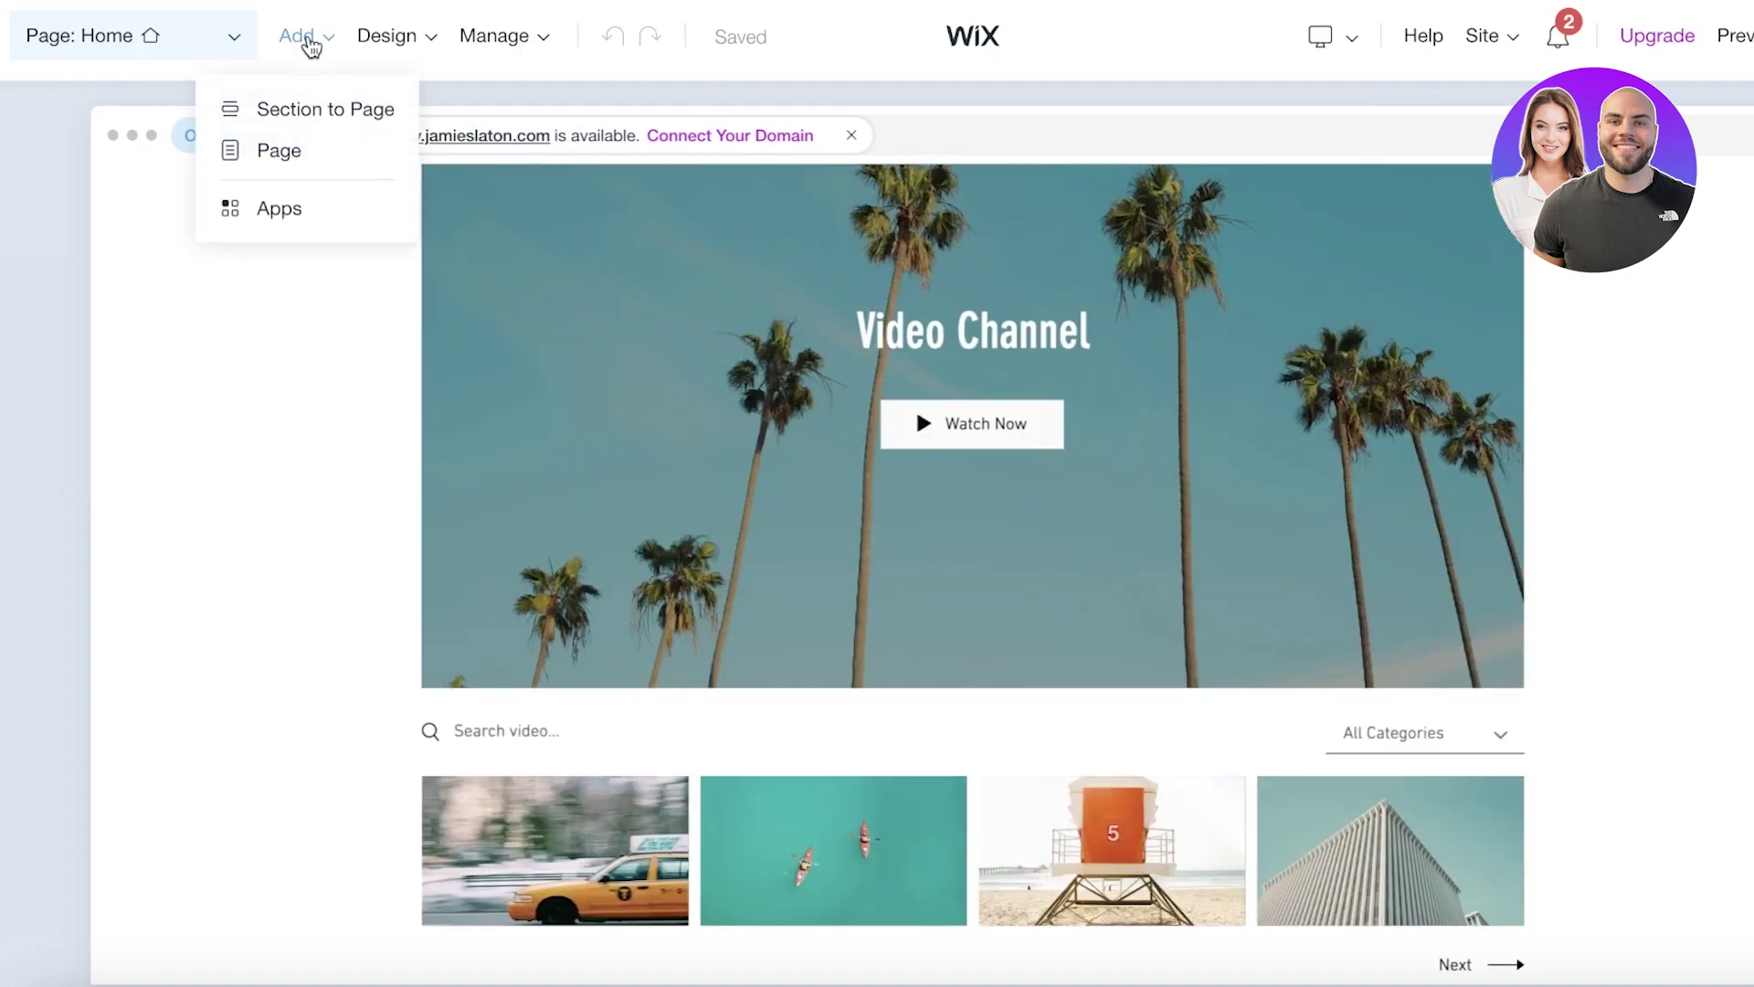
{"action": "left_click", "coordinate": [322, 117]}
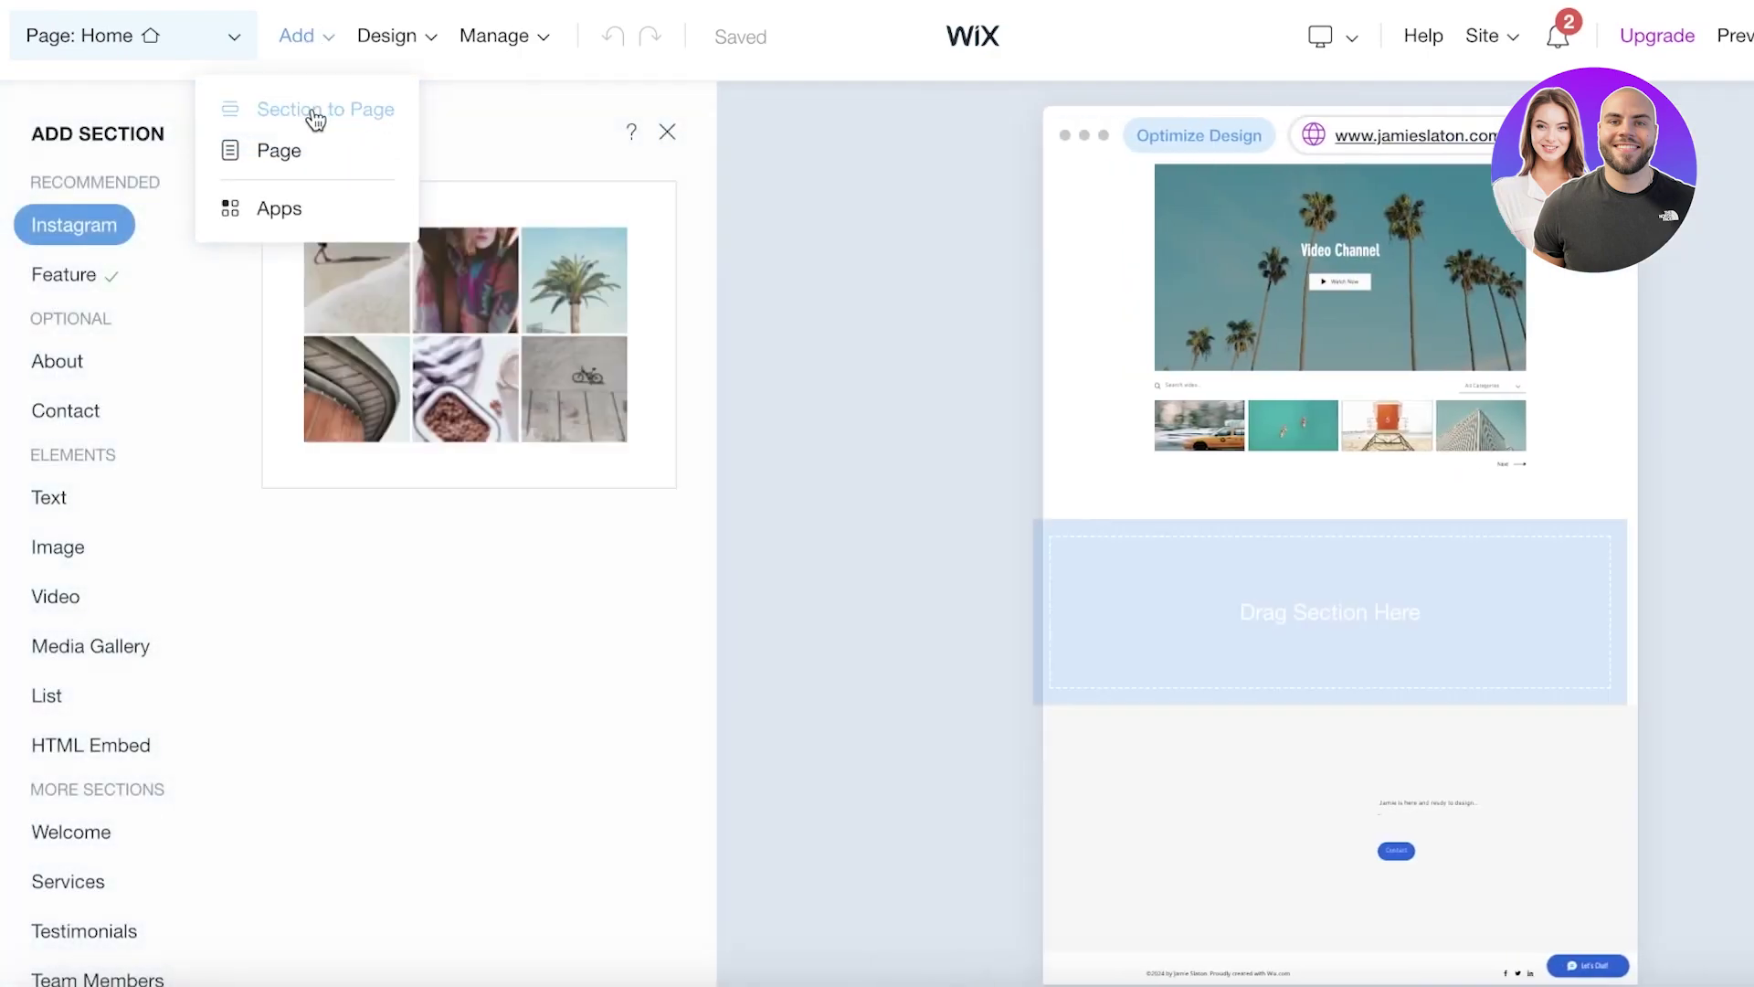
{"action": "scroll", "coordinate": [73, 493], "scroll_direction": "down", "scroll_amount": 15}
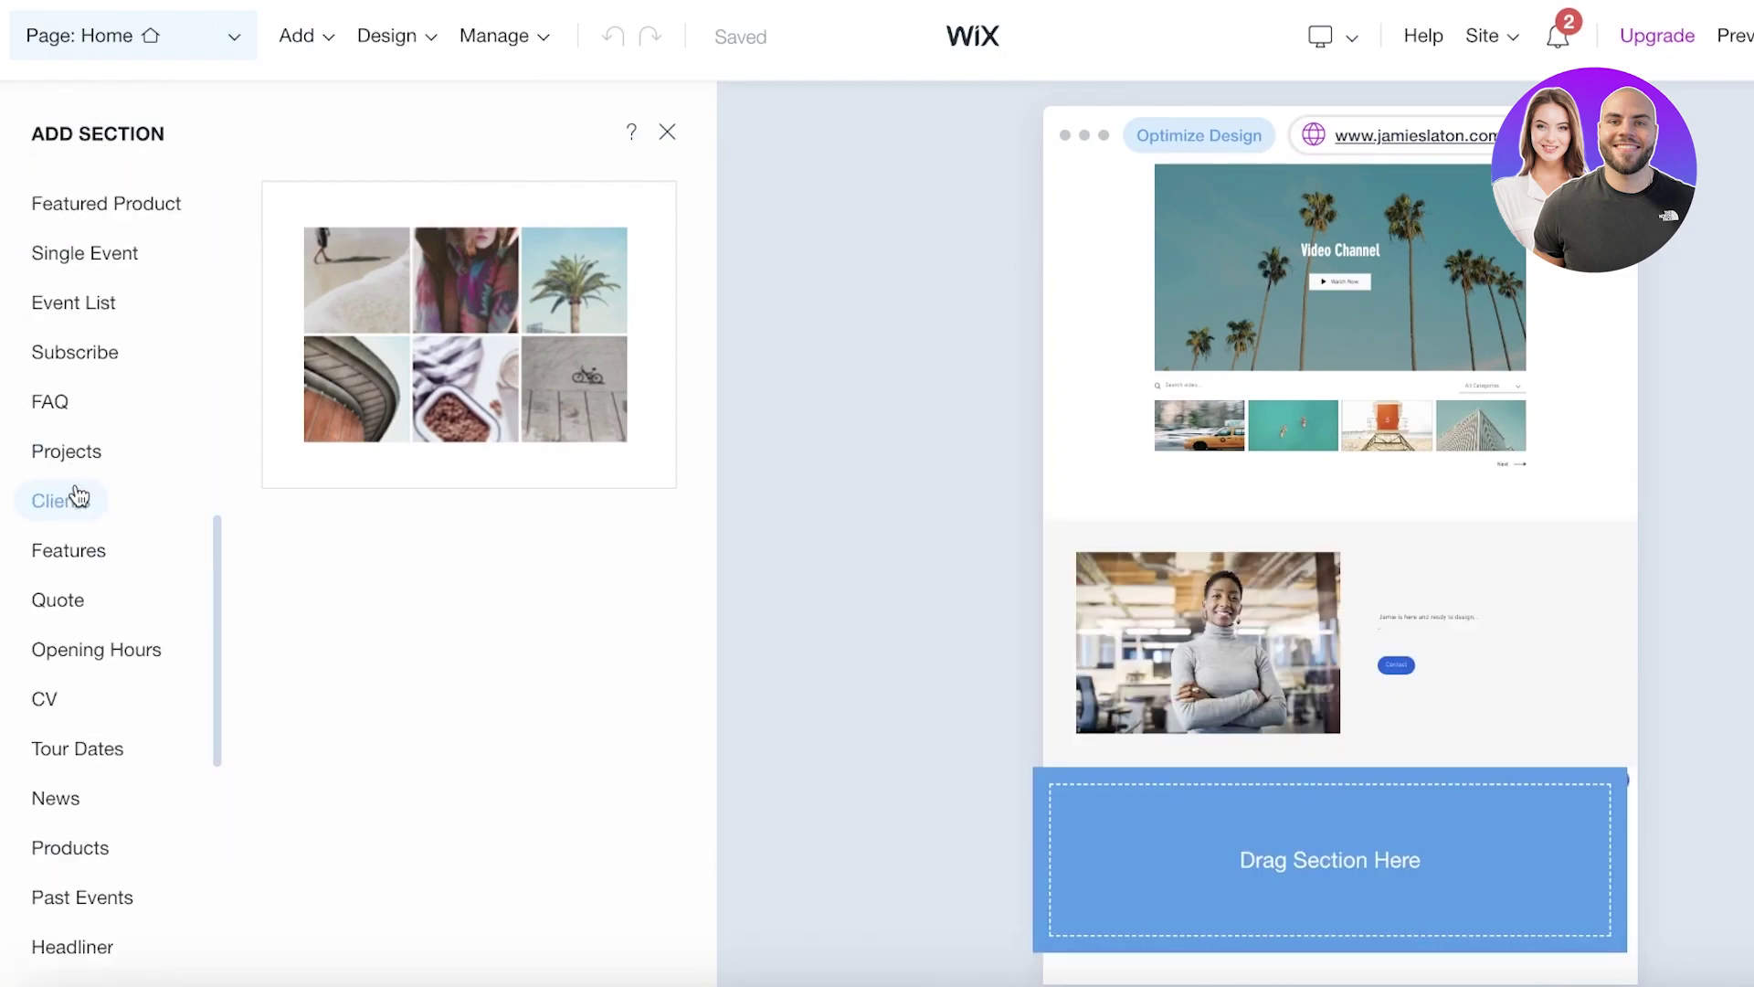
{"action": "scroll", "coordinate": [76, 546], "scroll_direction": "up", "scroll_amount": 15}
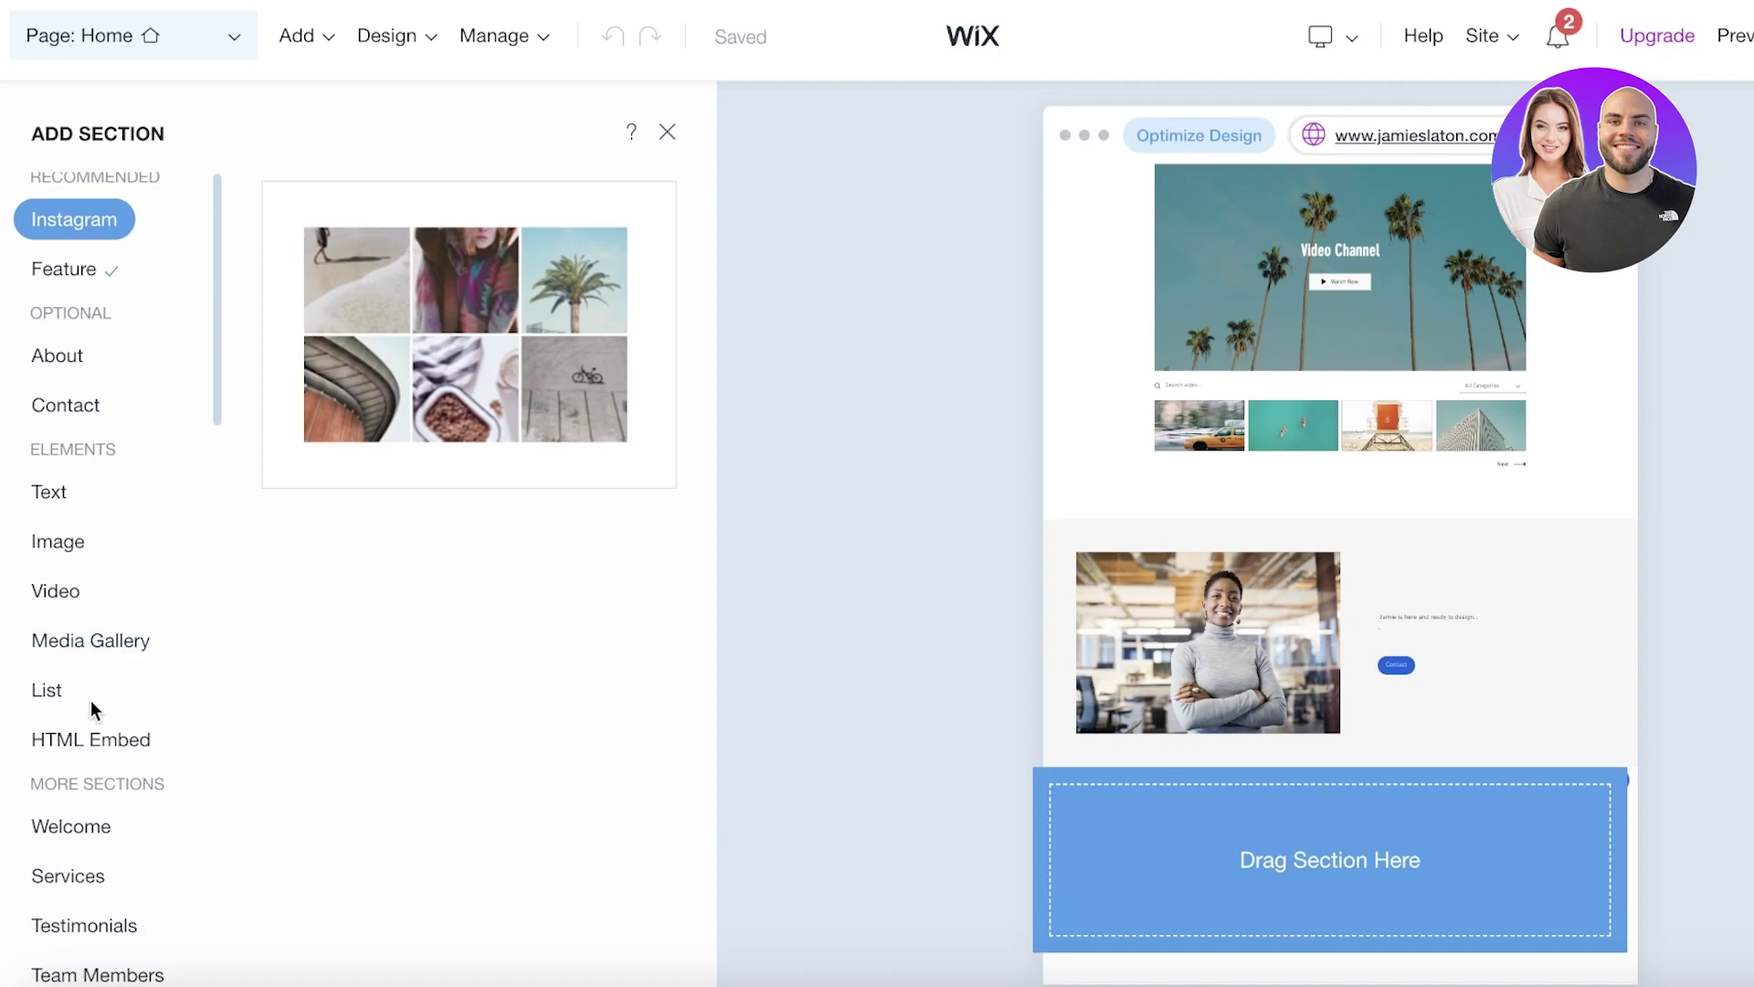
{"action": "left_click", "coordinate": [95, 737]}
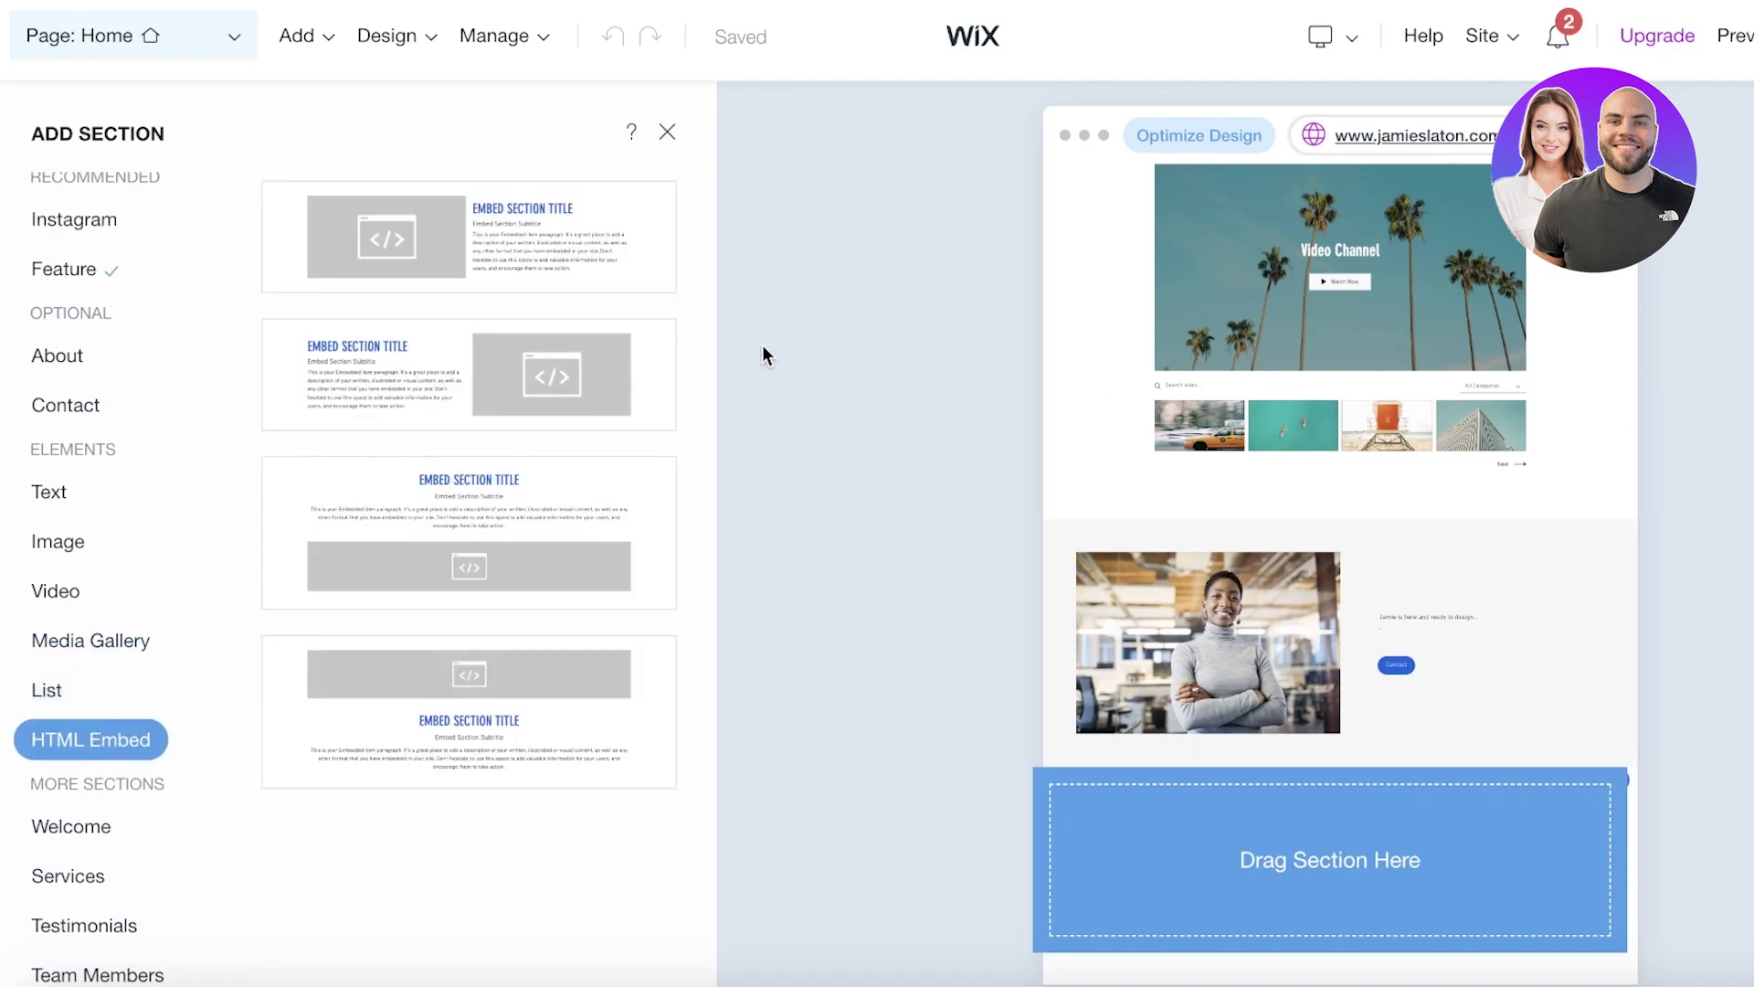
{"action": "left_click", "coordinate": [411, 241]}
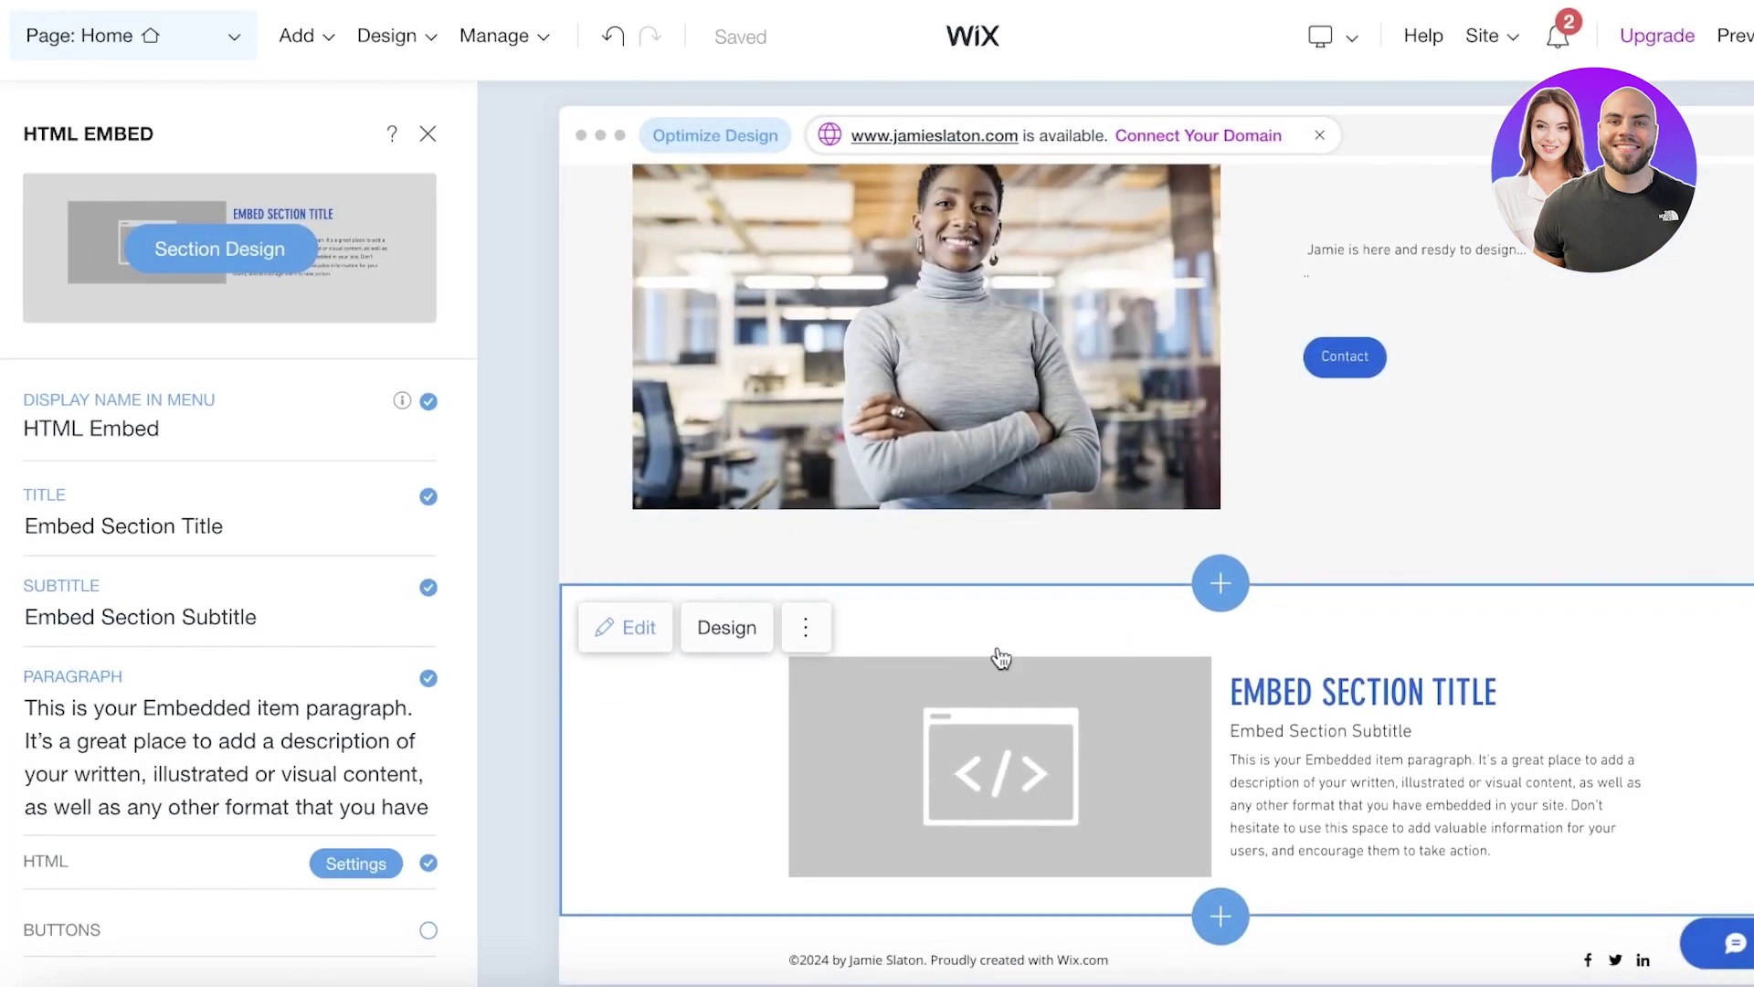
- Select the embed section's display name and title fields without editing them
{"action": "left_click", "coordinate": [805, 627]}
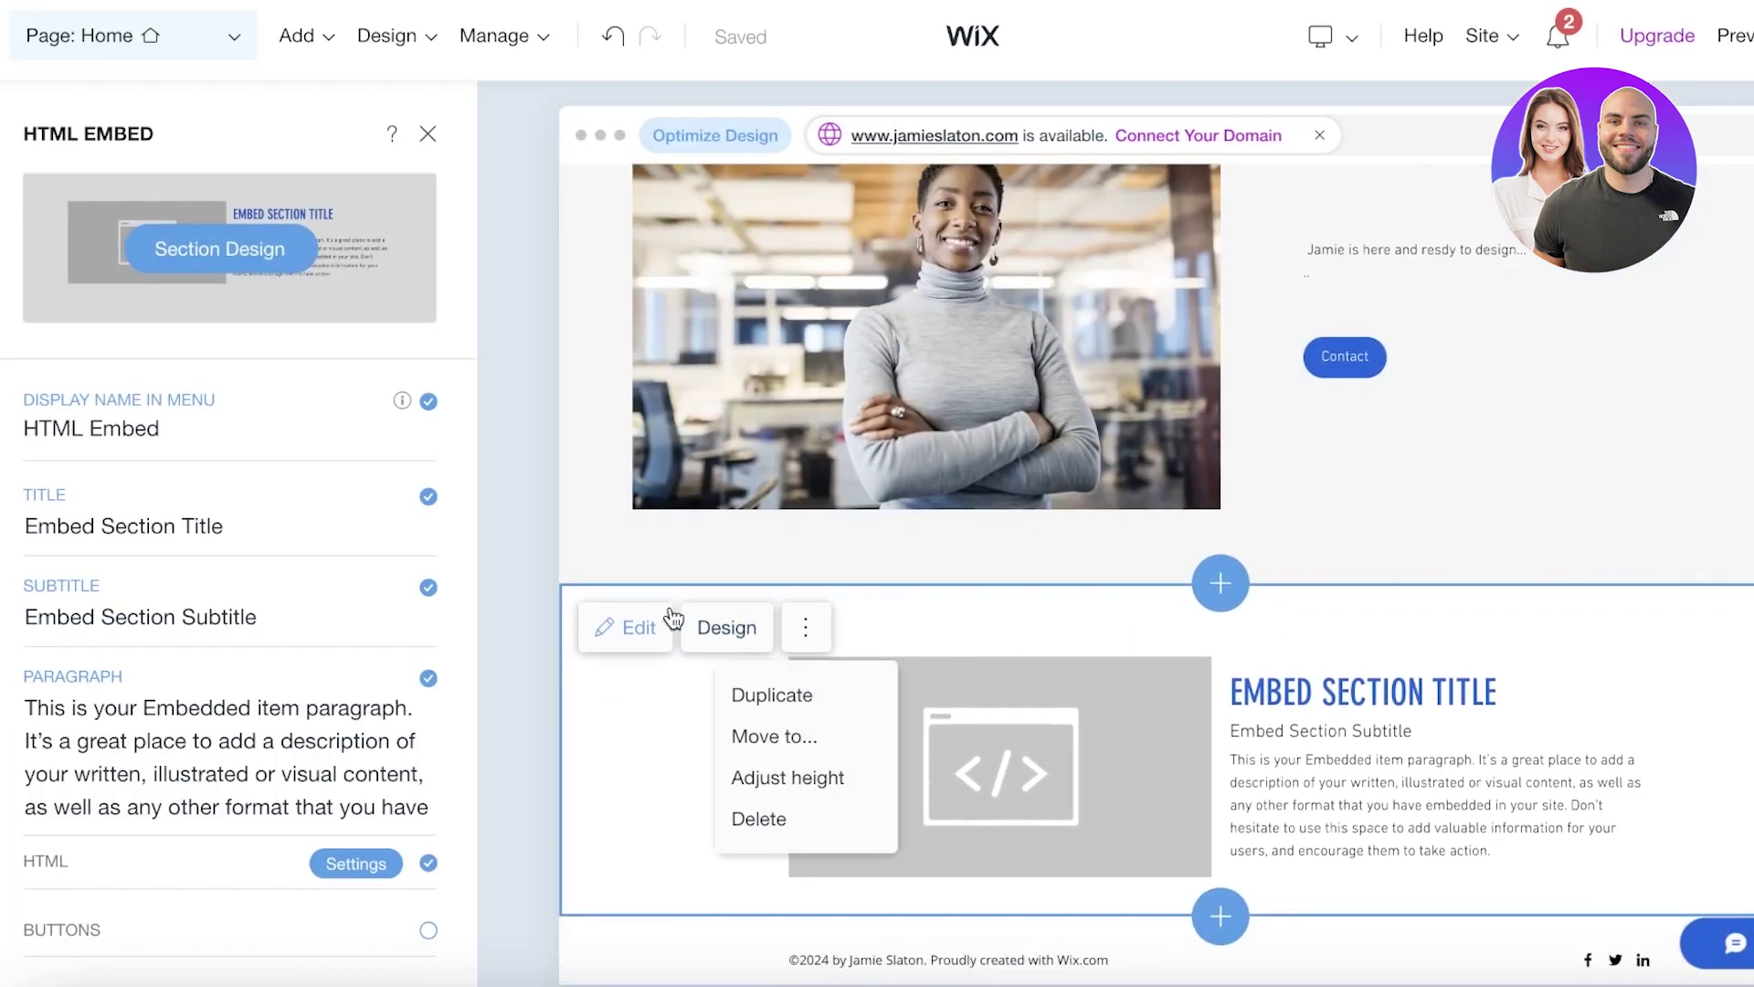
{"action": "left_click", "coordinate": [155, 429]}
{"action": "left_click", "coordinate": [195, 528]}
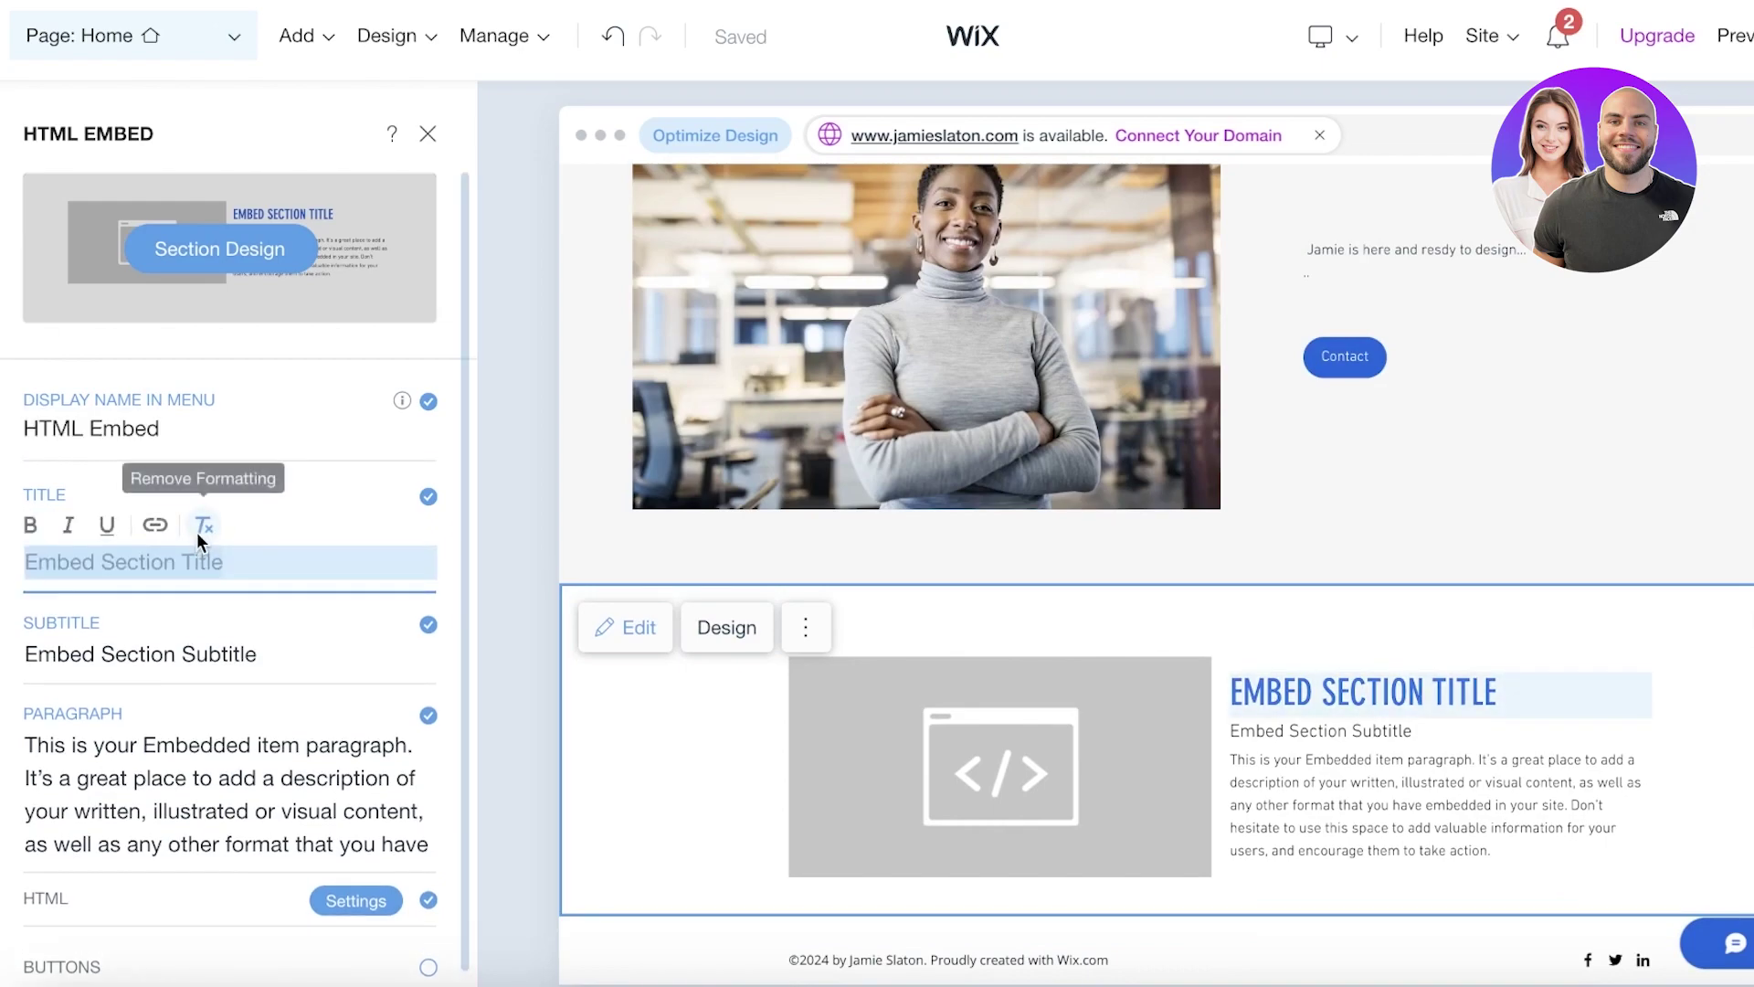
{"action": "scroll", "coordinate": [210, 600], "scroll_direction": "down", "scroll_amount": 1}
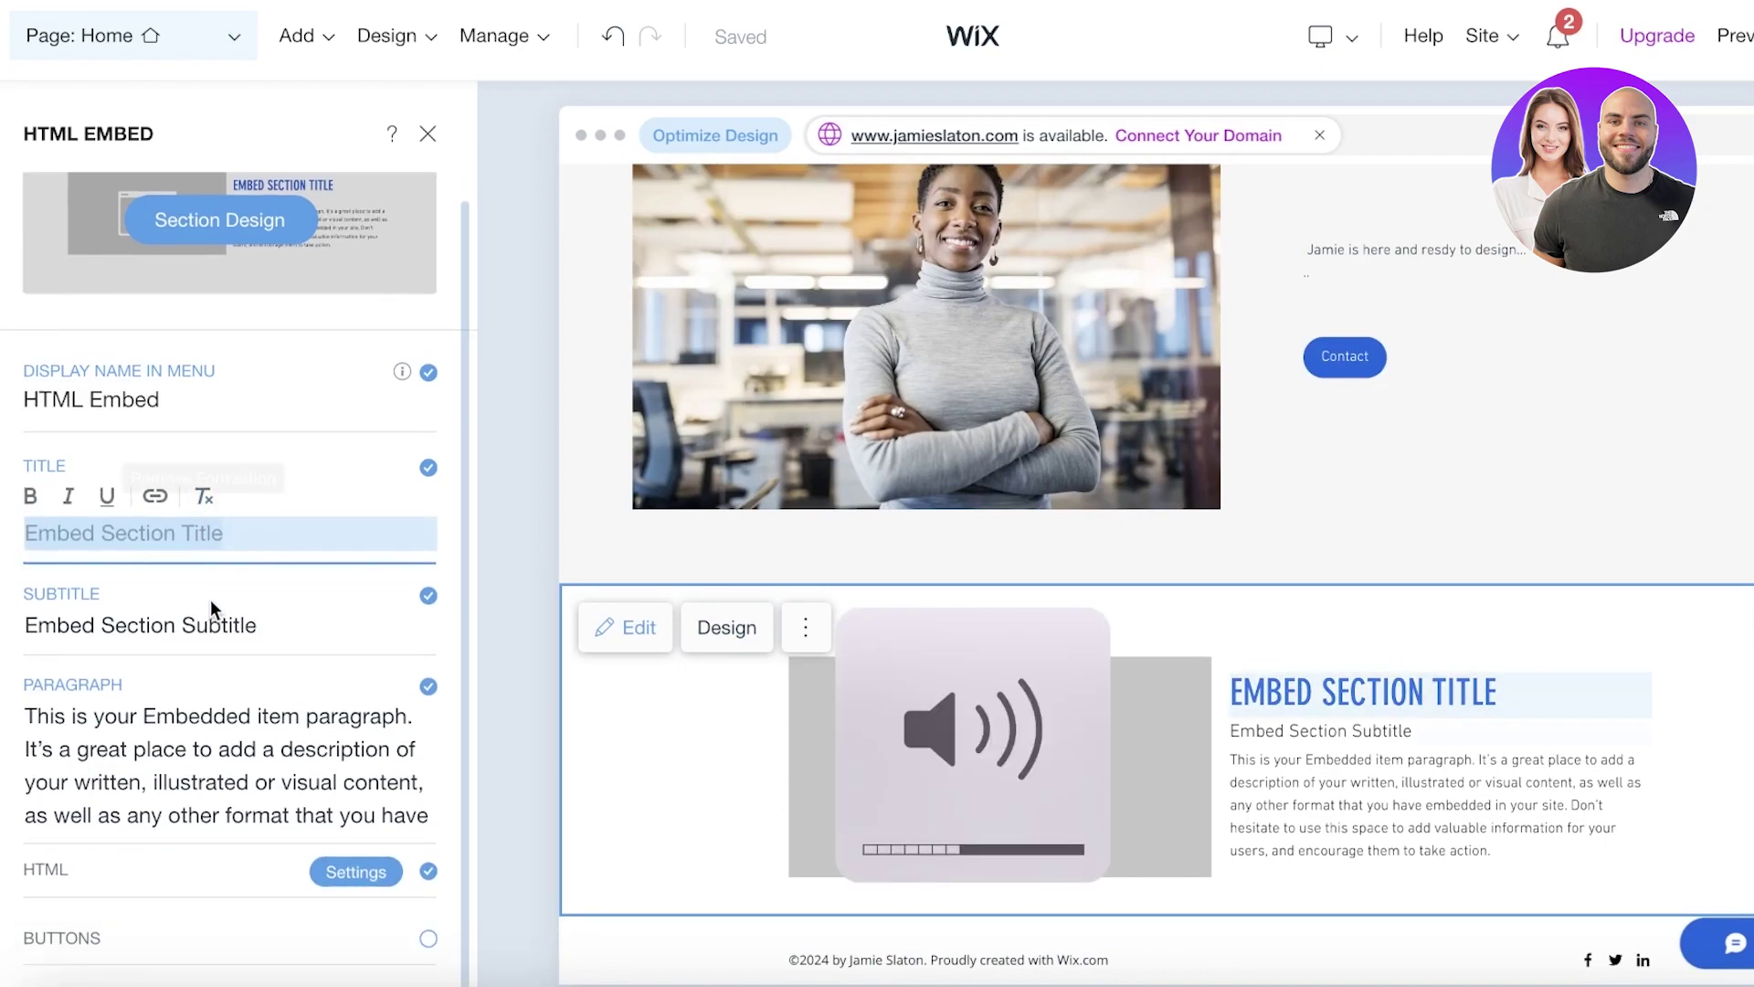
{"action": "left_click", "coordinate": [155, 862]}
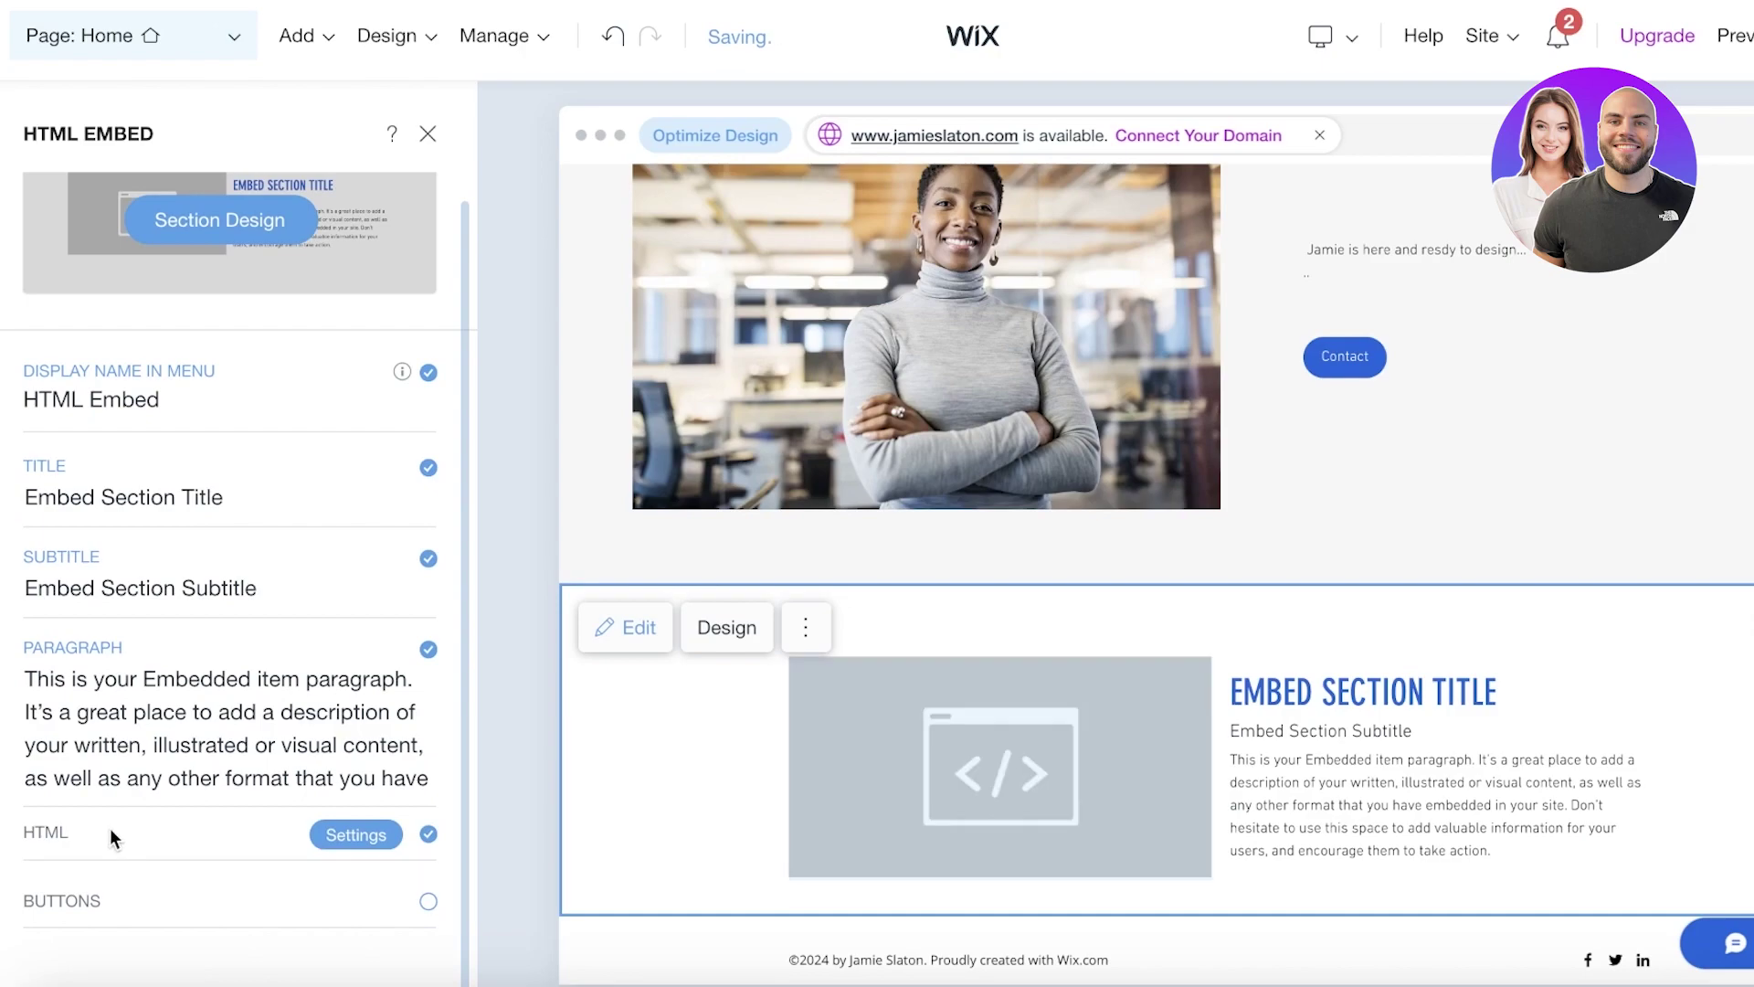
- Paste the Stripe buy-button snippet into the HTML Settings code field and apply it
{"action": "left_click", "coordinate": [352, 834]}
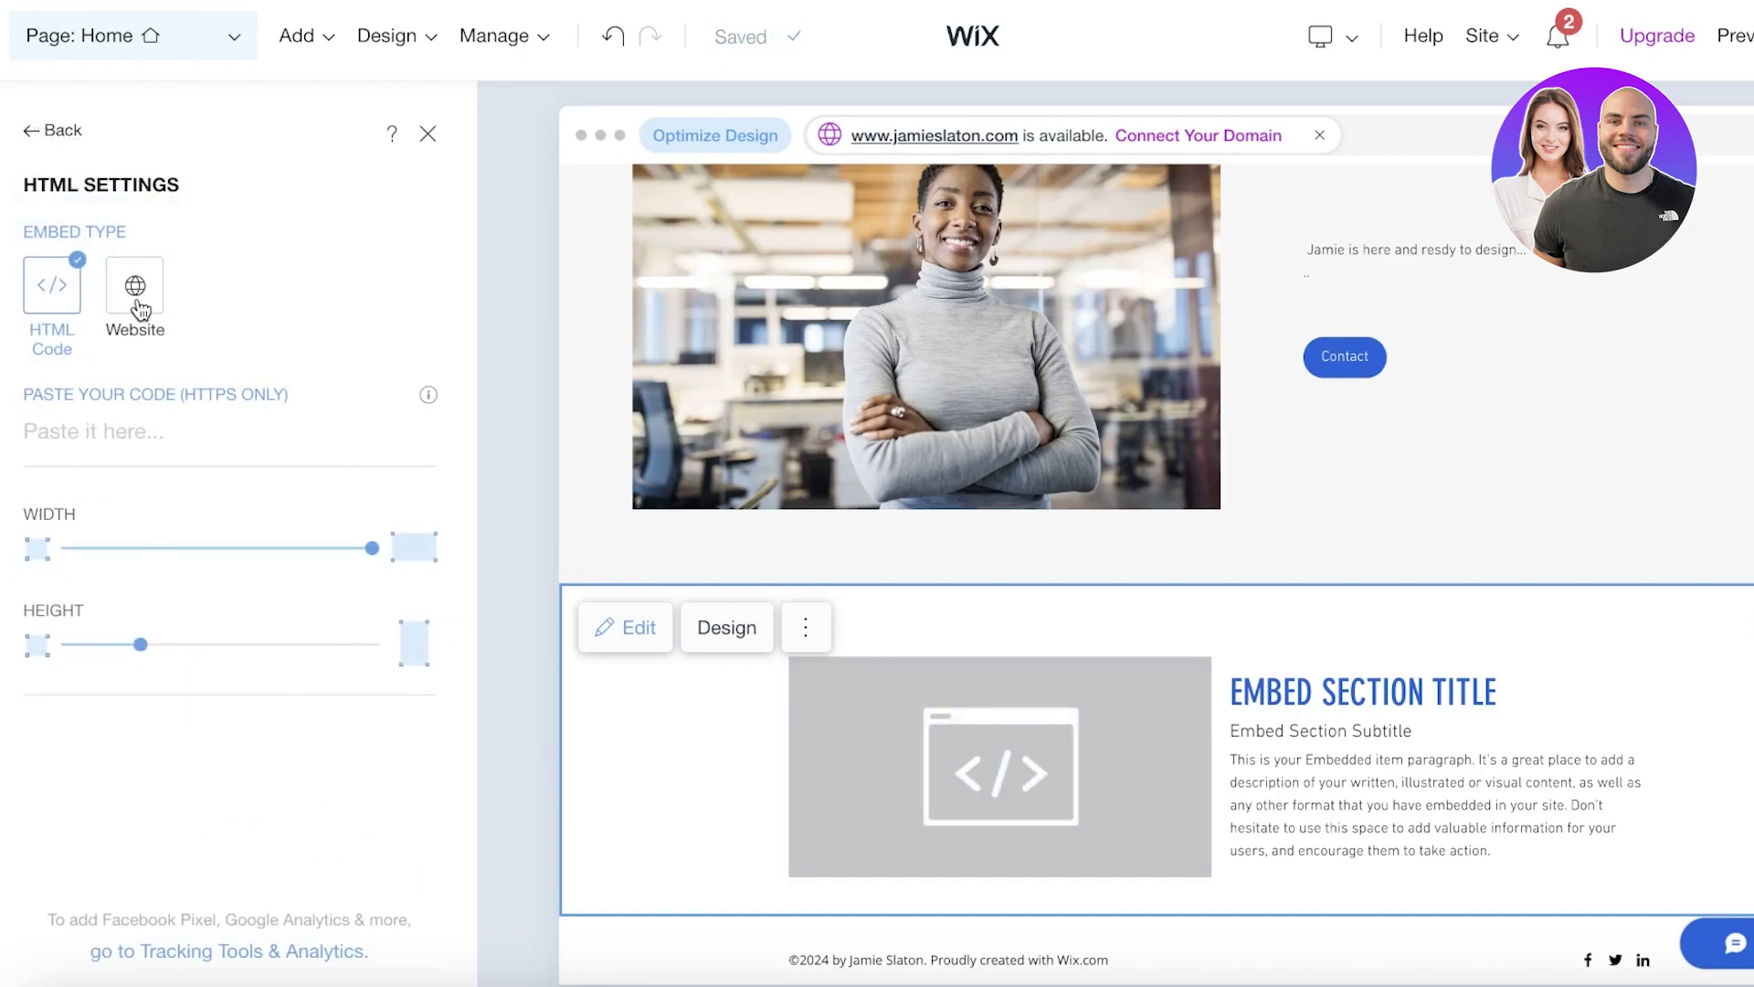
{"action": "left_click", "coordinate": [111, 416]}
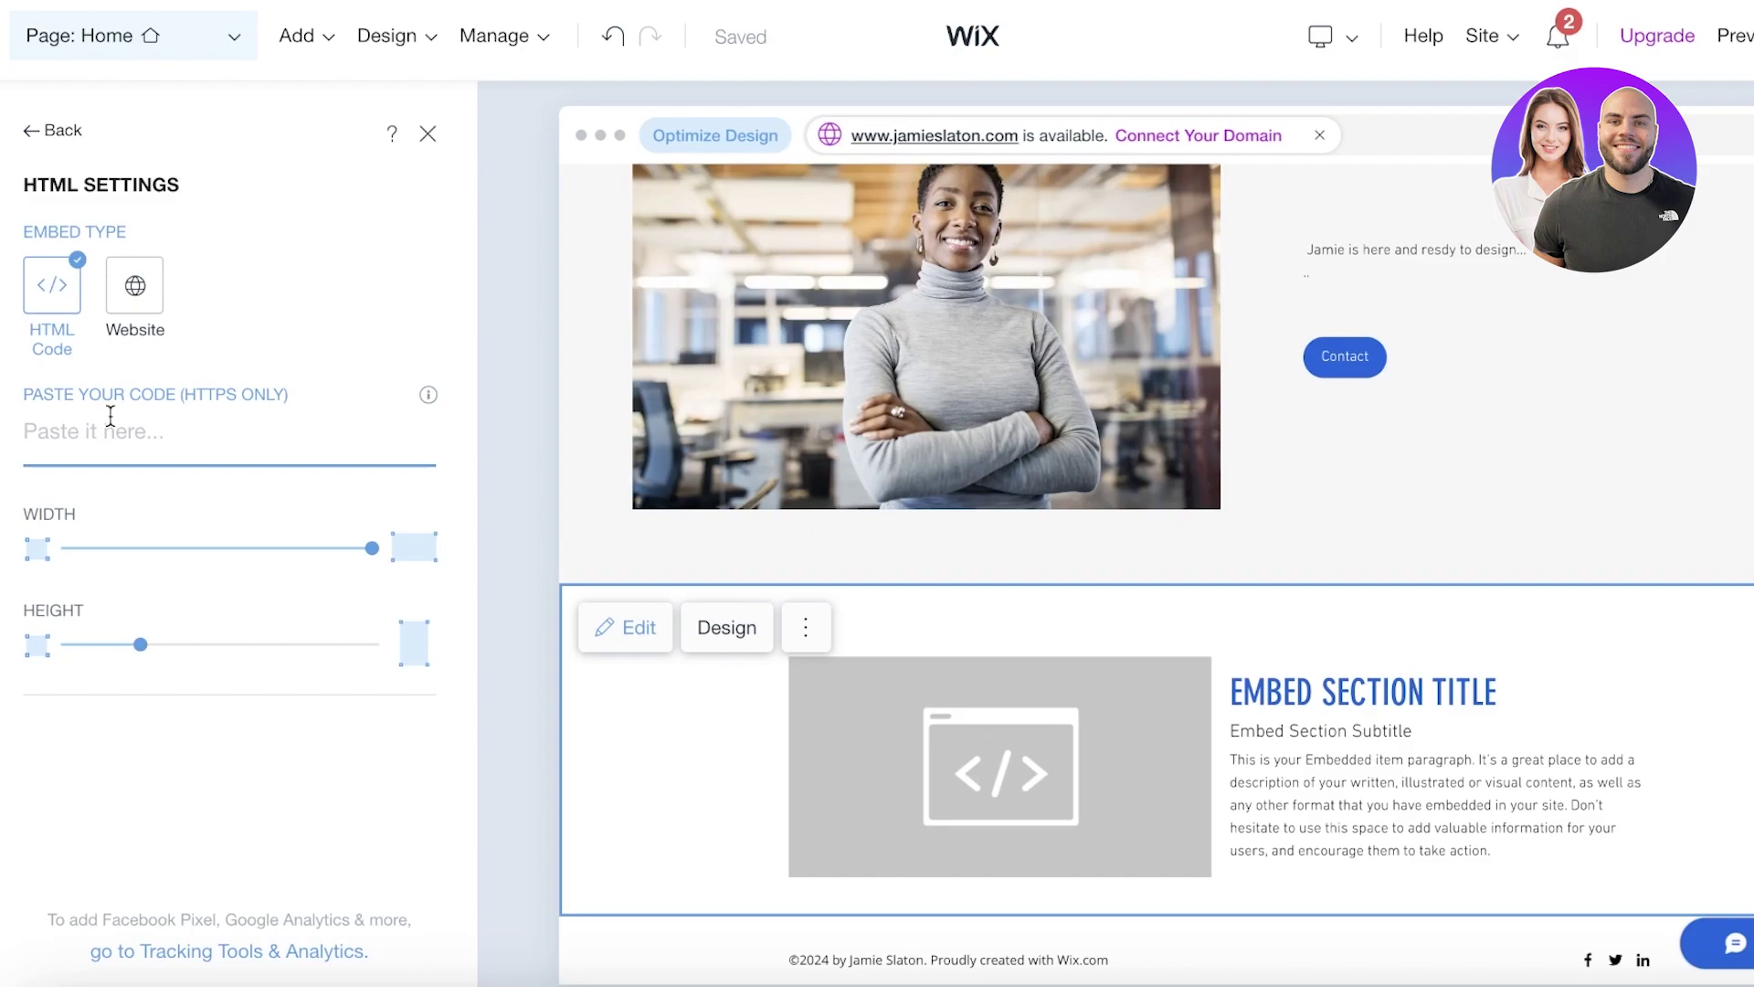
{"action": "key", "text": "ctrl+v"}
{"action": "scroll", "coordinate": [100, 303], "scroll_direction": "down", "scroll_amount": 3}
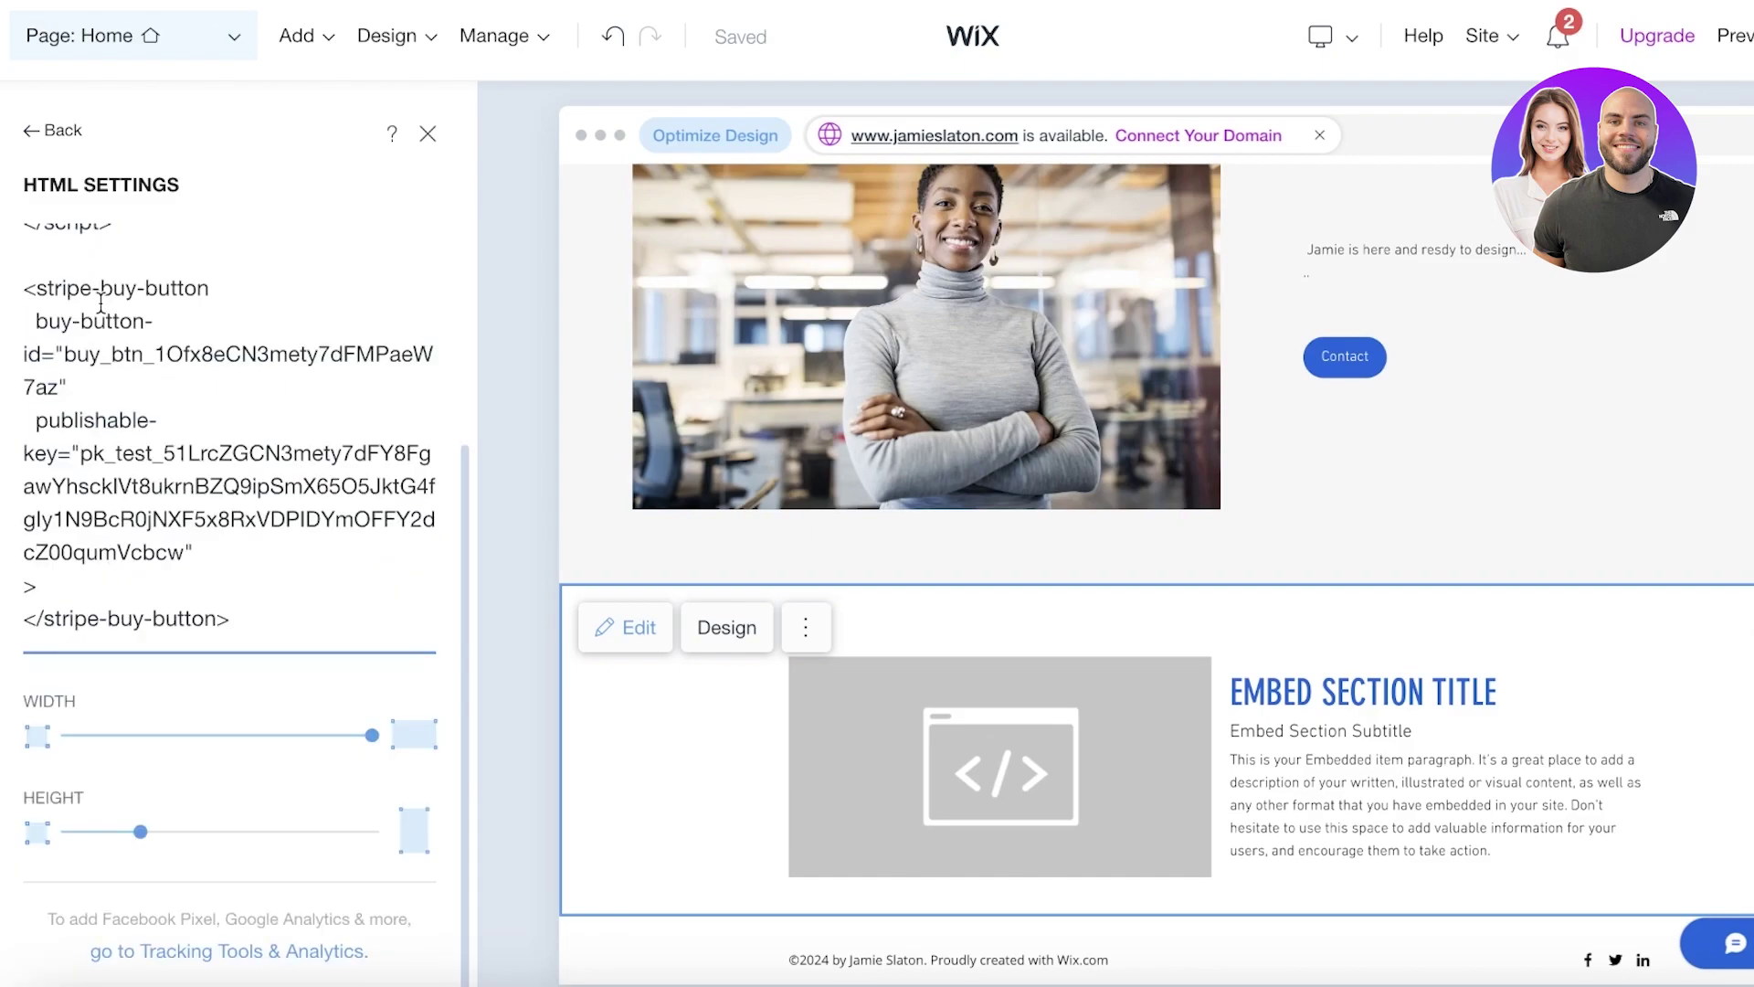
{"action": "left_click", "coordinate": [369, 734]}
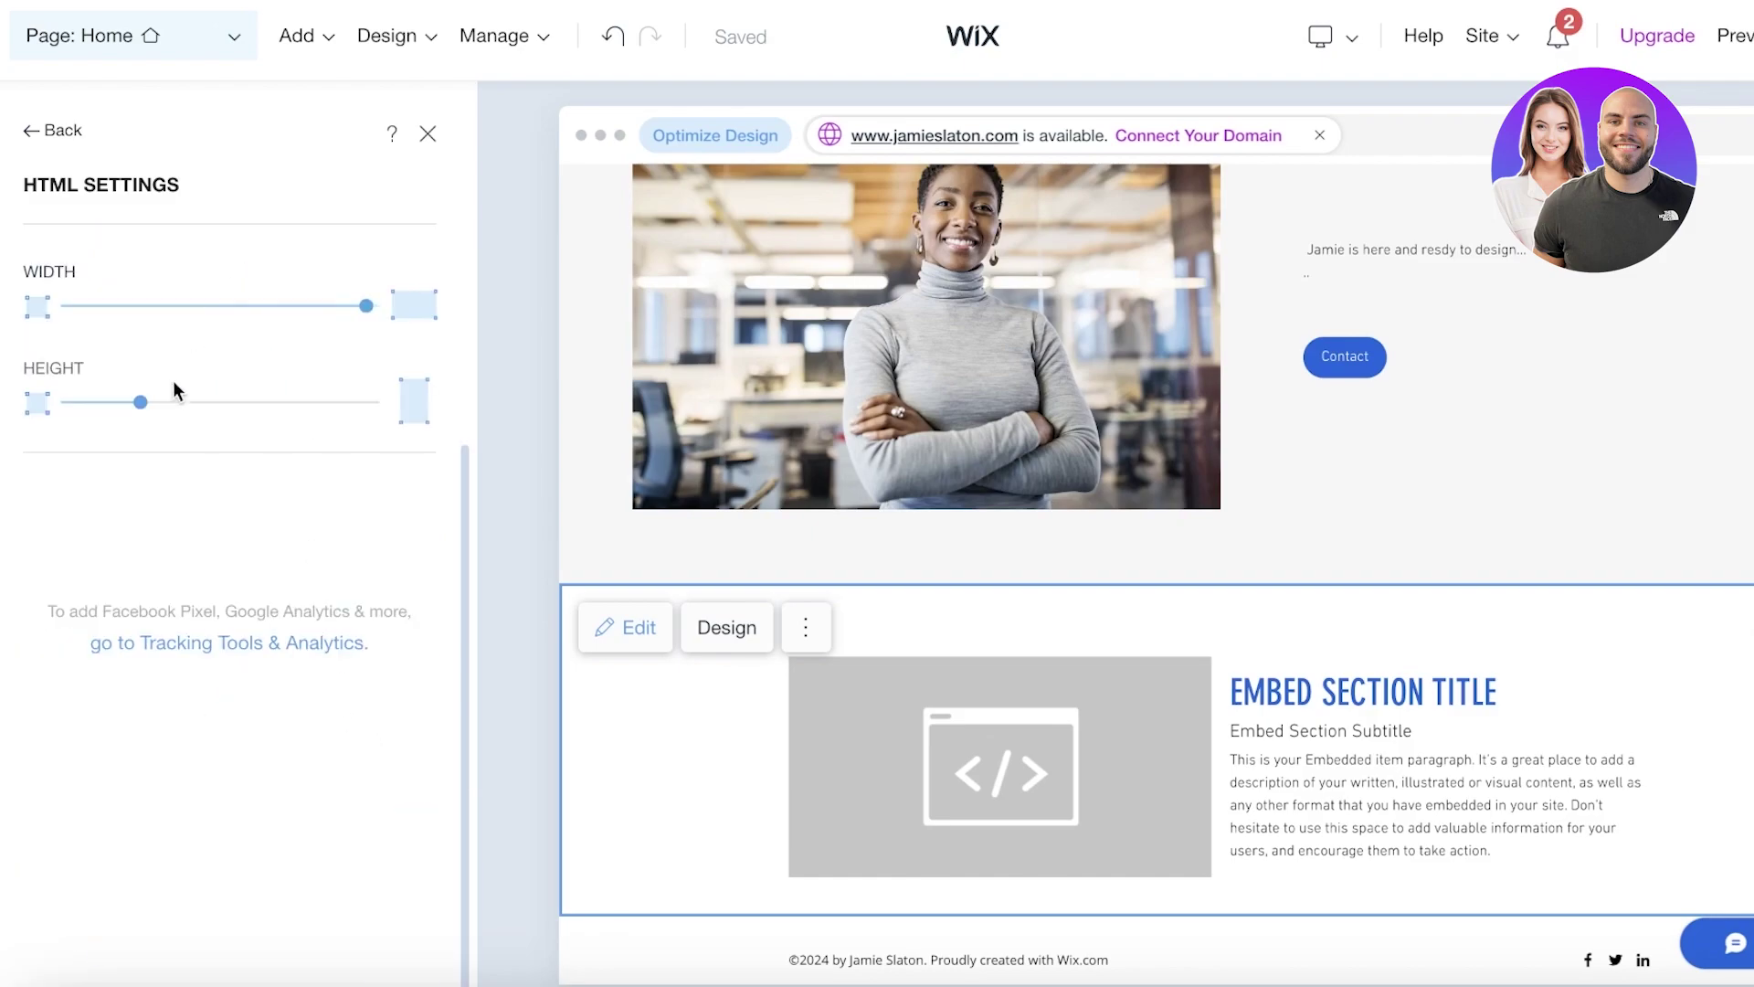
- Resize the embed frame narrower and taller to fit the Handbag card
{"action": "left_click_drag", "start_coordinate": [350, 303], "coordinate": [281, 305]}
{"action": "left_click_drag", "start_coordinate": [140, 402], "coordinate": [336, 408]}
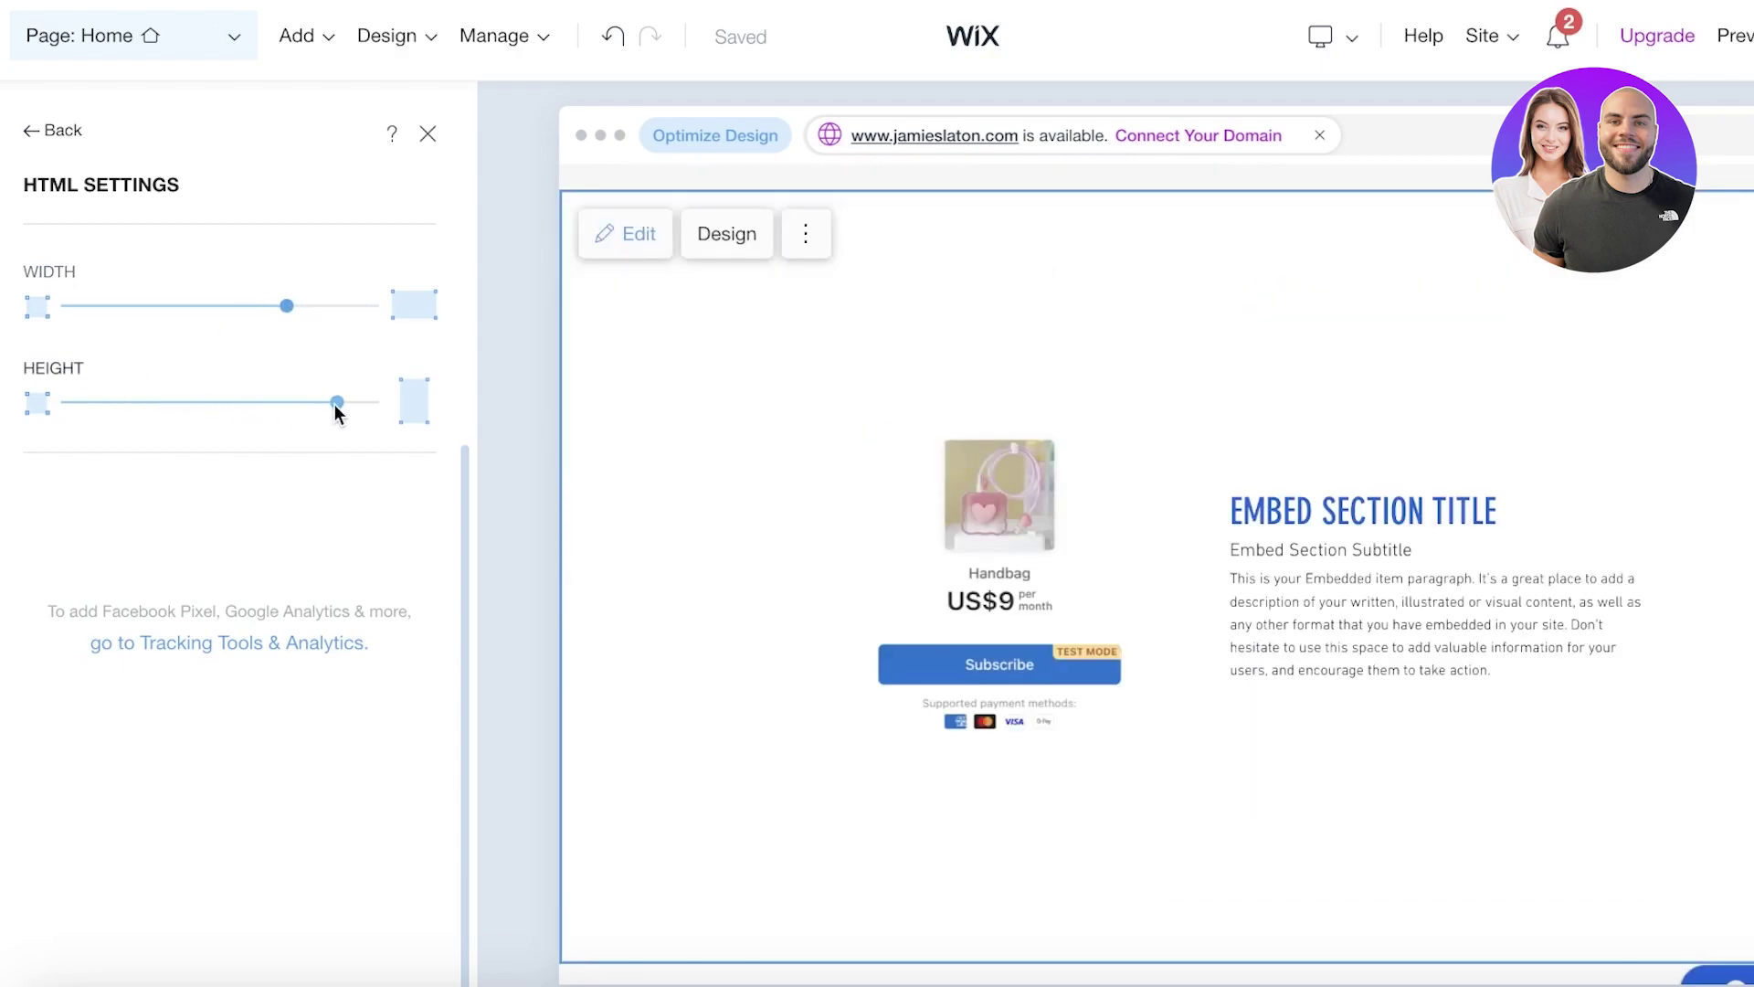
{"action": "mouse_move", "coordinate": [286, 305]}
{"action": "left_mouse_down"}
{"action": "mouse_move", "coordinate": [203, 316]}
{"action": "mouse_move", "coordinate": [274, 304]}
{"action": "left_mouse_up"}
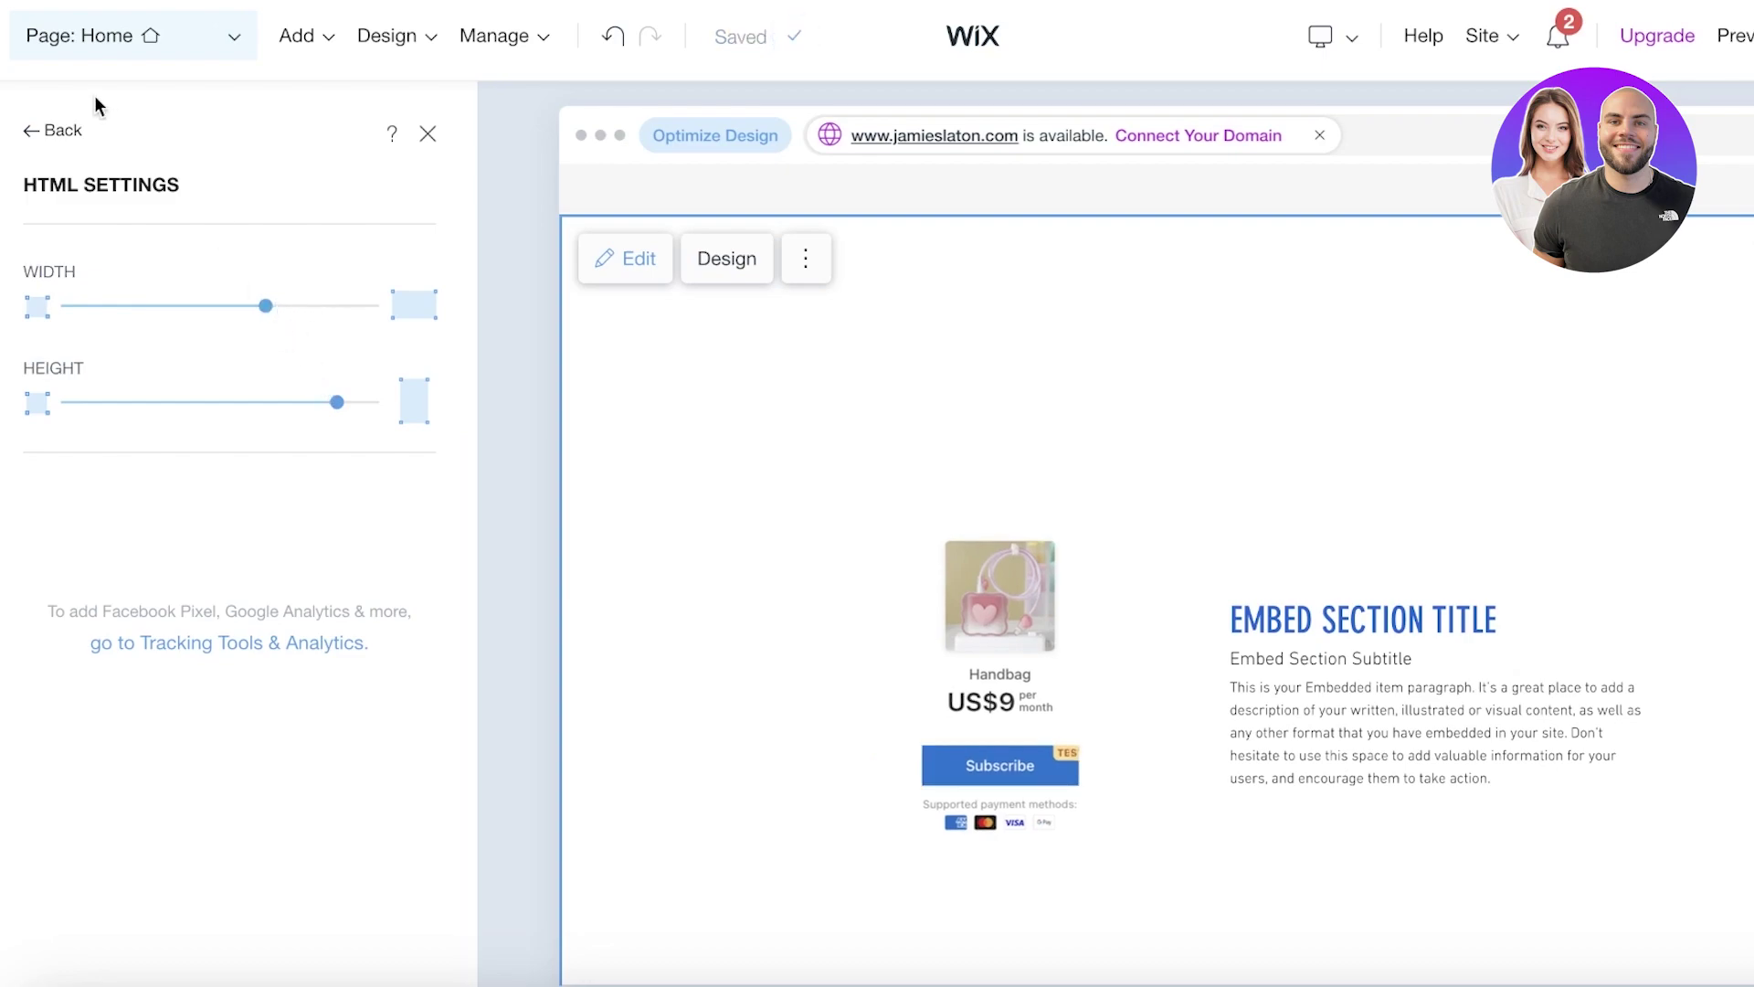
- Clear the embed section's display name and delete the placeholder paragraph and title
{"action": "left_click", "coordinate": [53, 133]}
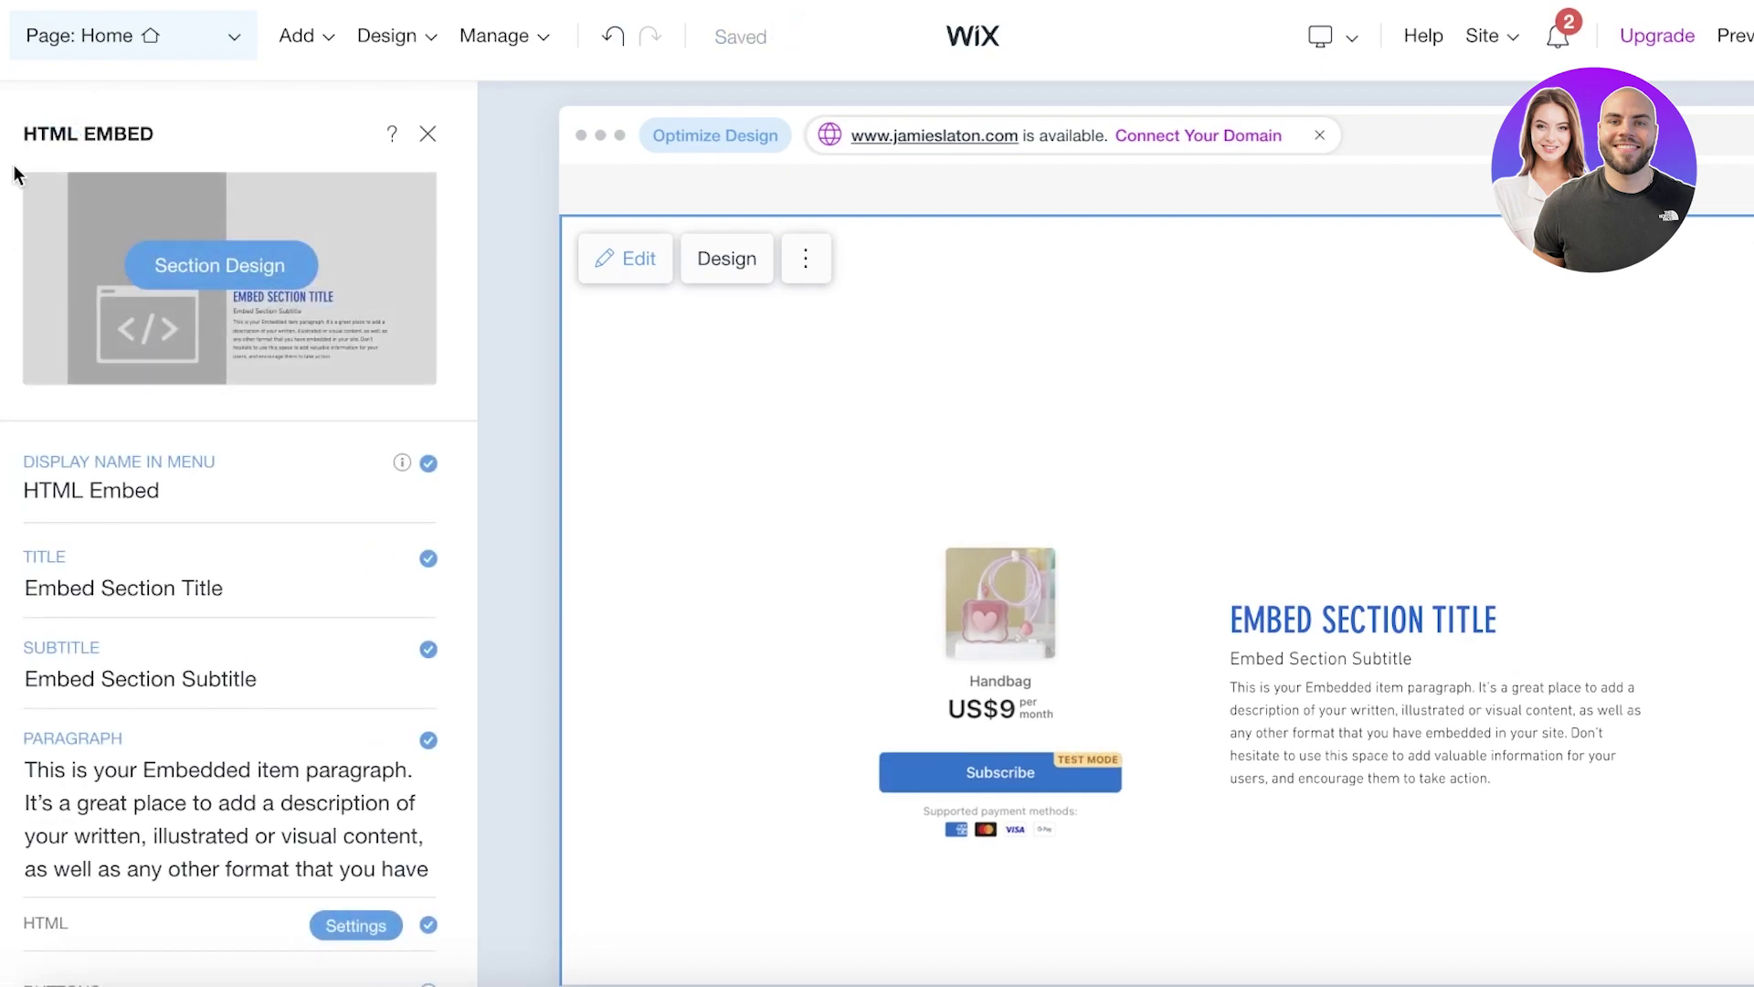
{"action": "left_click", "coordinate": [257, 439]}
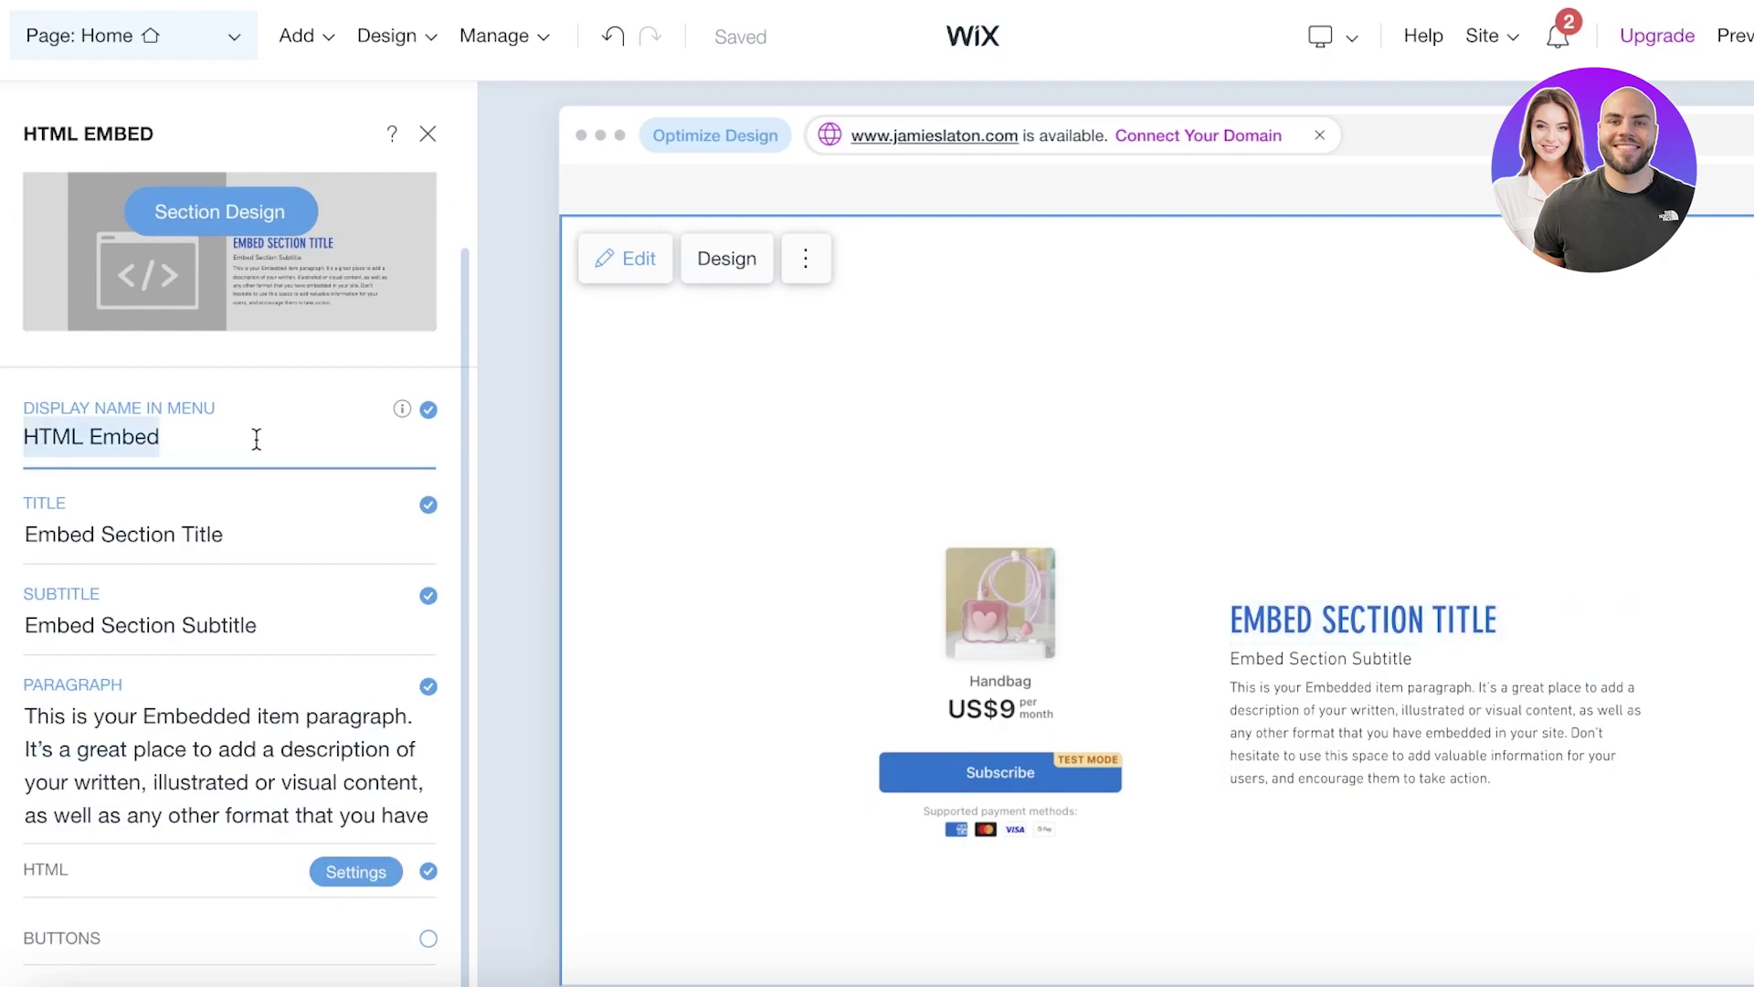
{"action": "key", "text": "BackSpace"}
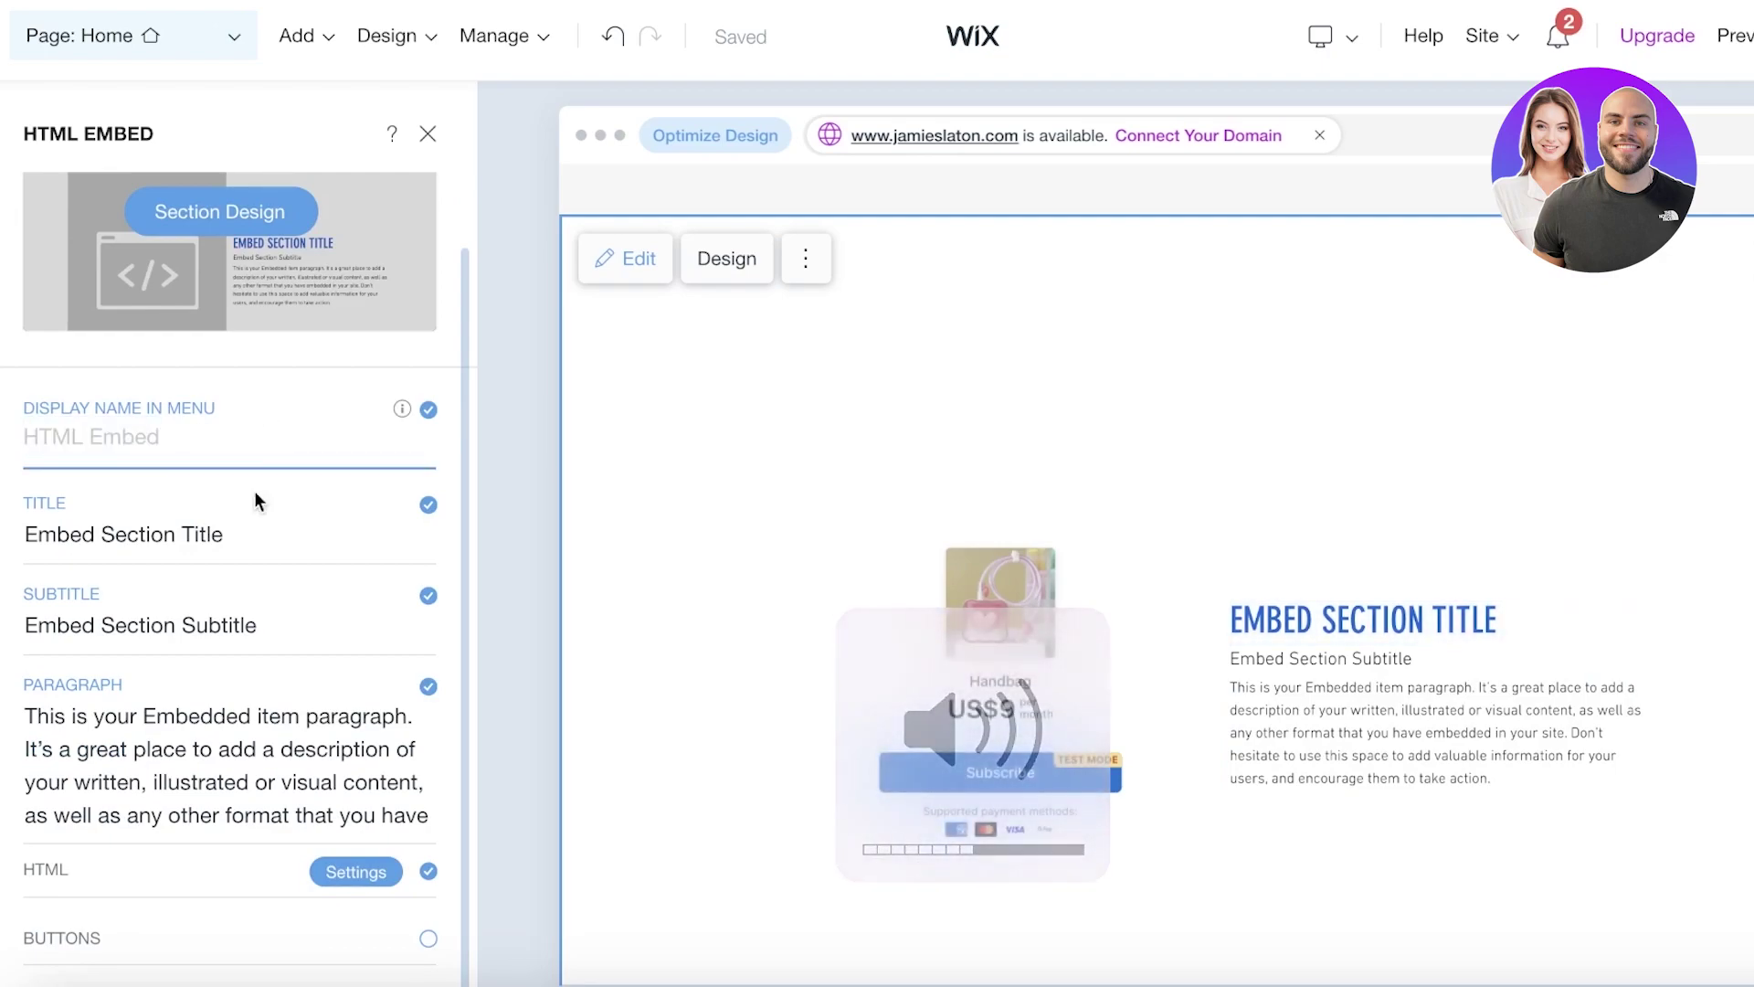
{"action": "left_click", "coordinate": [1261, 722]}
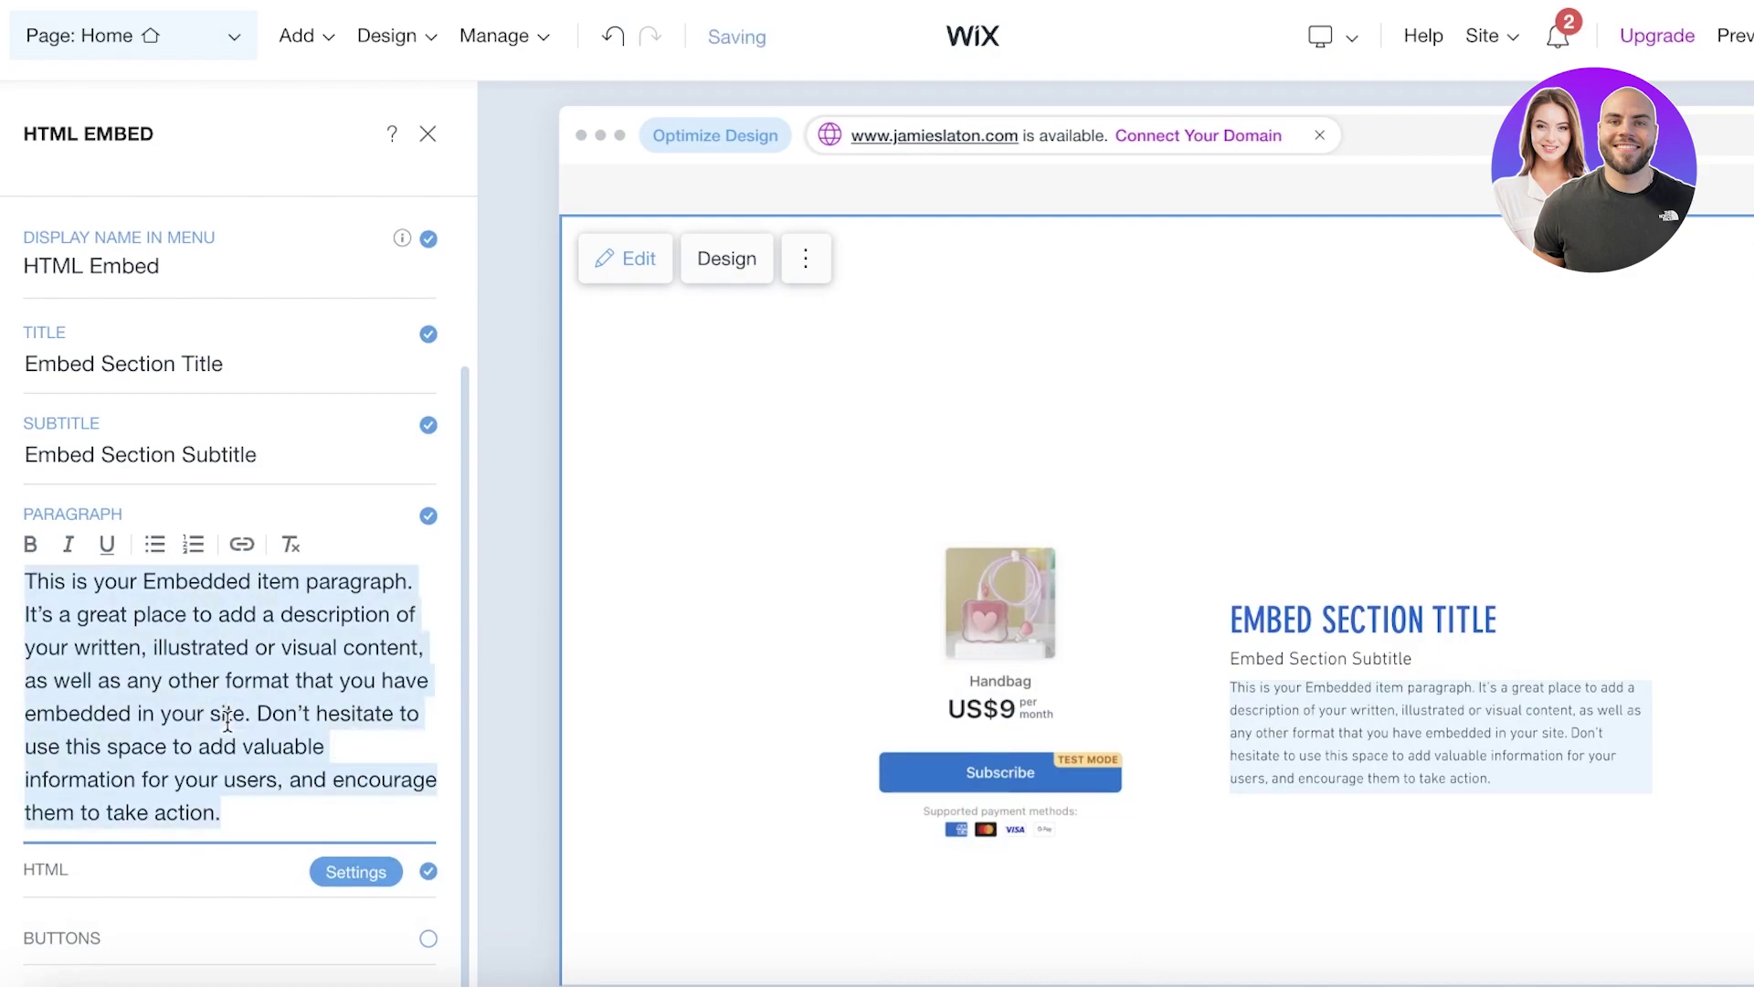
{"action": "key", "text": "BackSpace"}
{"action": "left_click", "coordinate": [1343, 625]}
{"action": "key", "text": "BackSpace"}
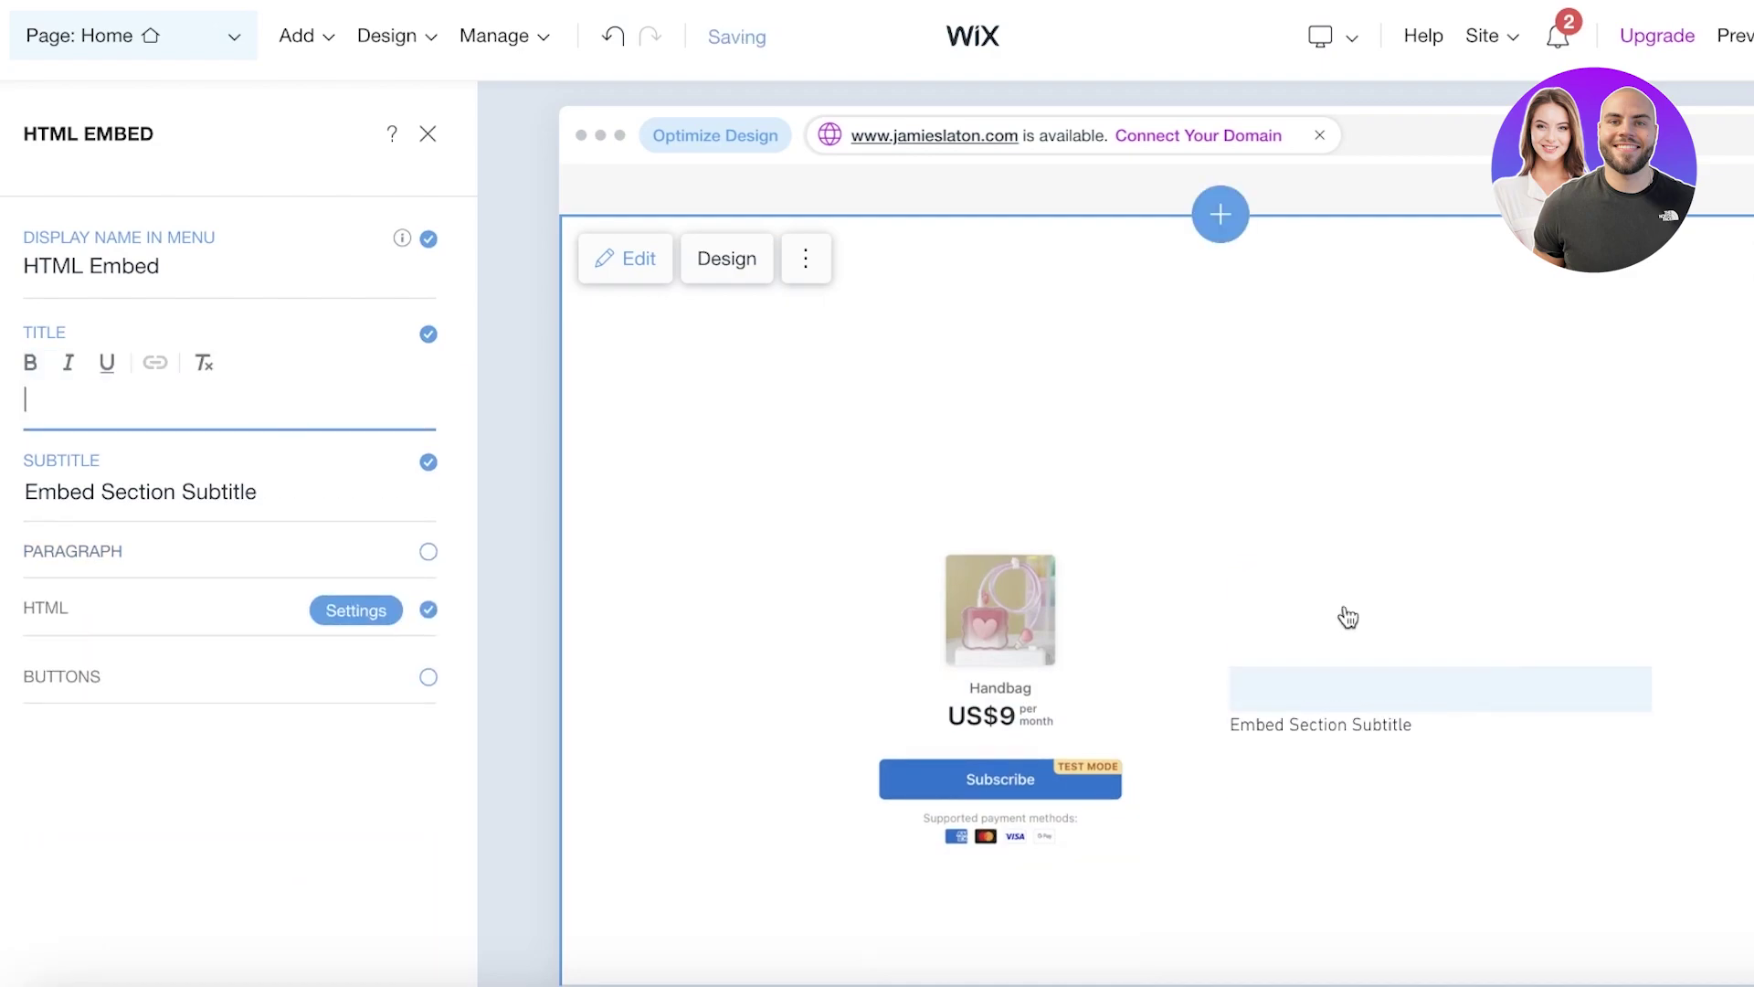
{"action": "scroll", "coordinate": [426, 409], "scroll_direction": "up", "scroll_amount": 3}
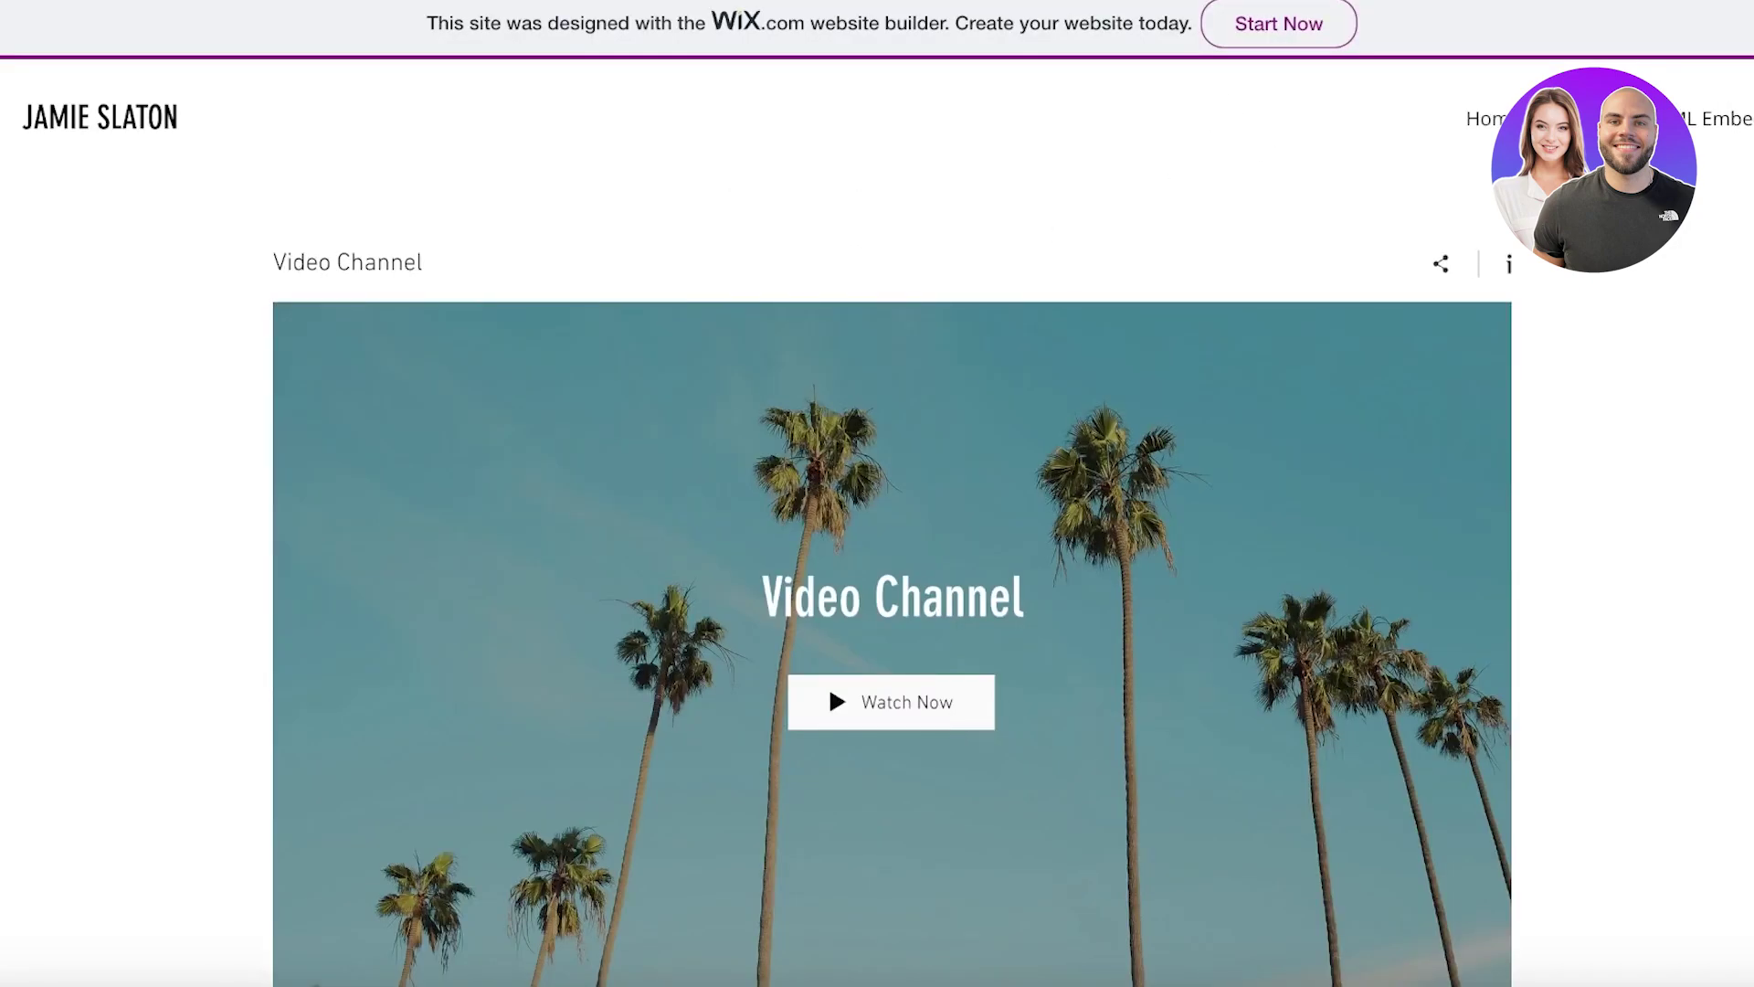
- Start the Handbag US$9/month checkout from the live site's embedded Subscribe card
{"action": "scroll", "coordinate": [1072, 292], "scroll_direction": "down", "scroll_amount": 10}
{"action": "scroll", "coordinate": [1071, 292], "scroll_direction": "down", "scroll_amount": 5}
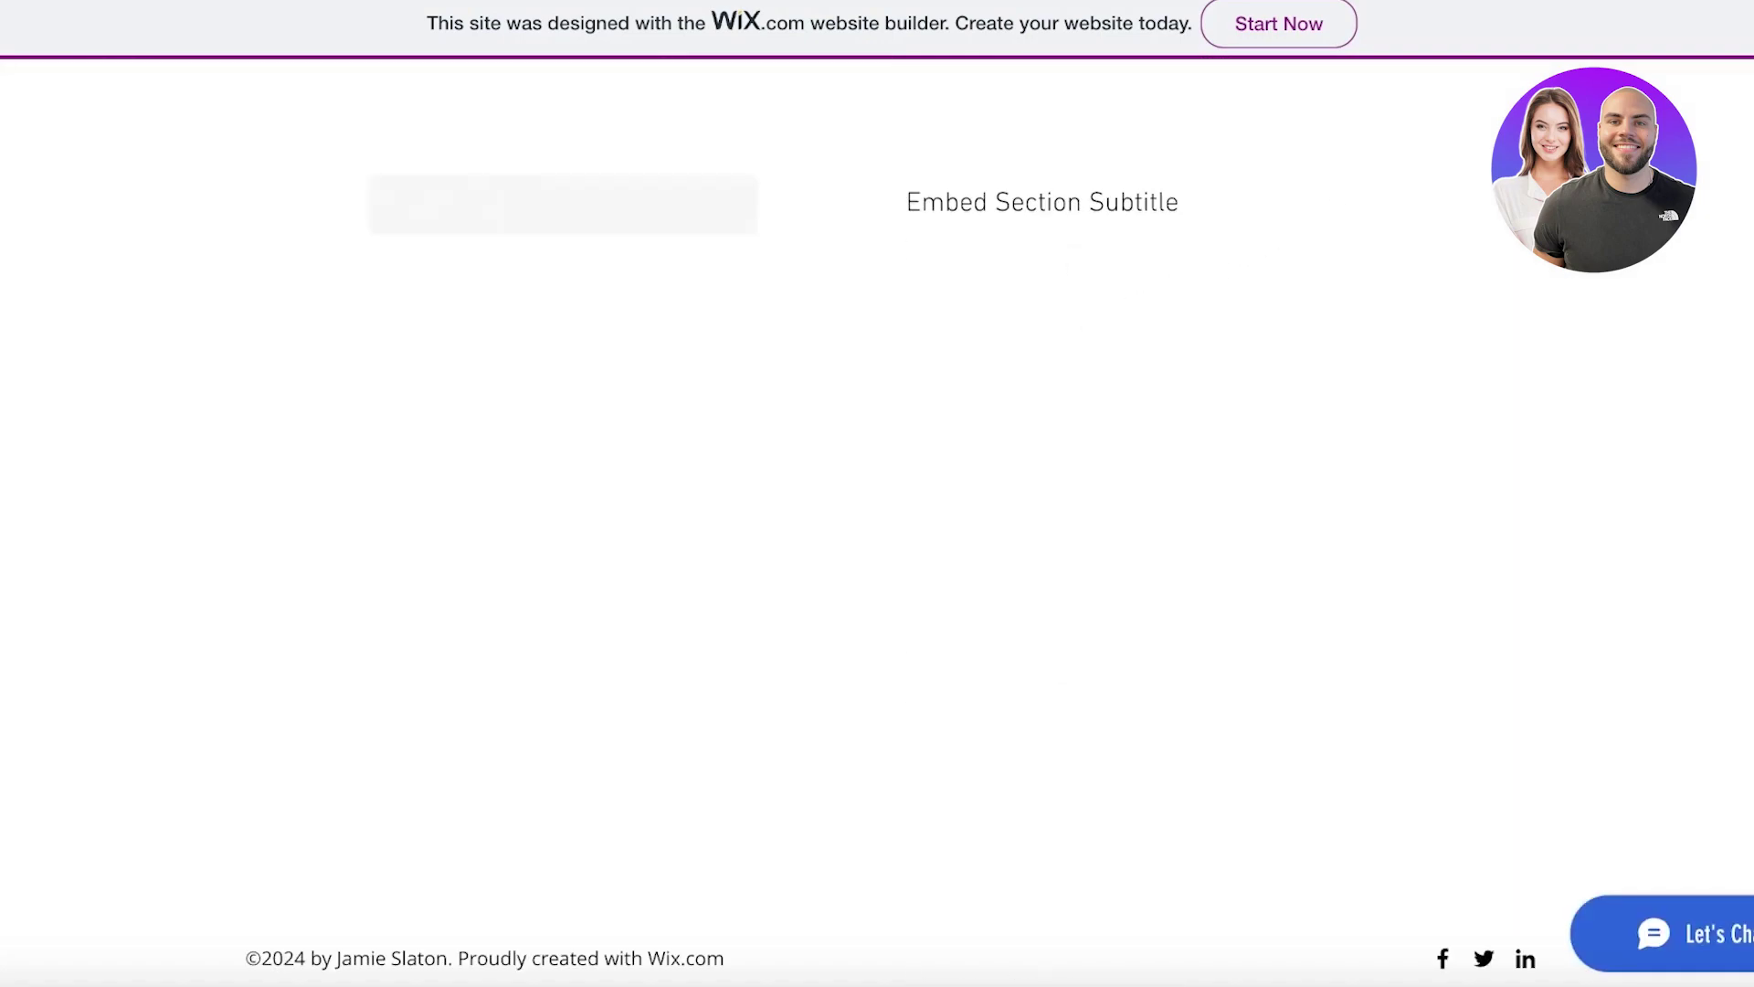
{"action": "scroll", "coordinate": [1037, 91], "scroll_direction": "up", "scroll_amount": 3}
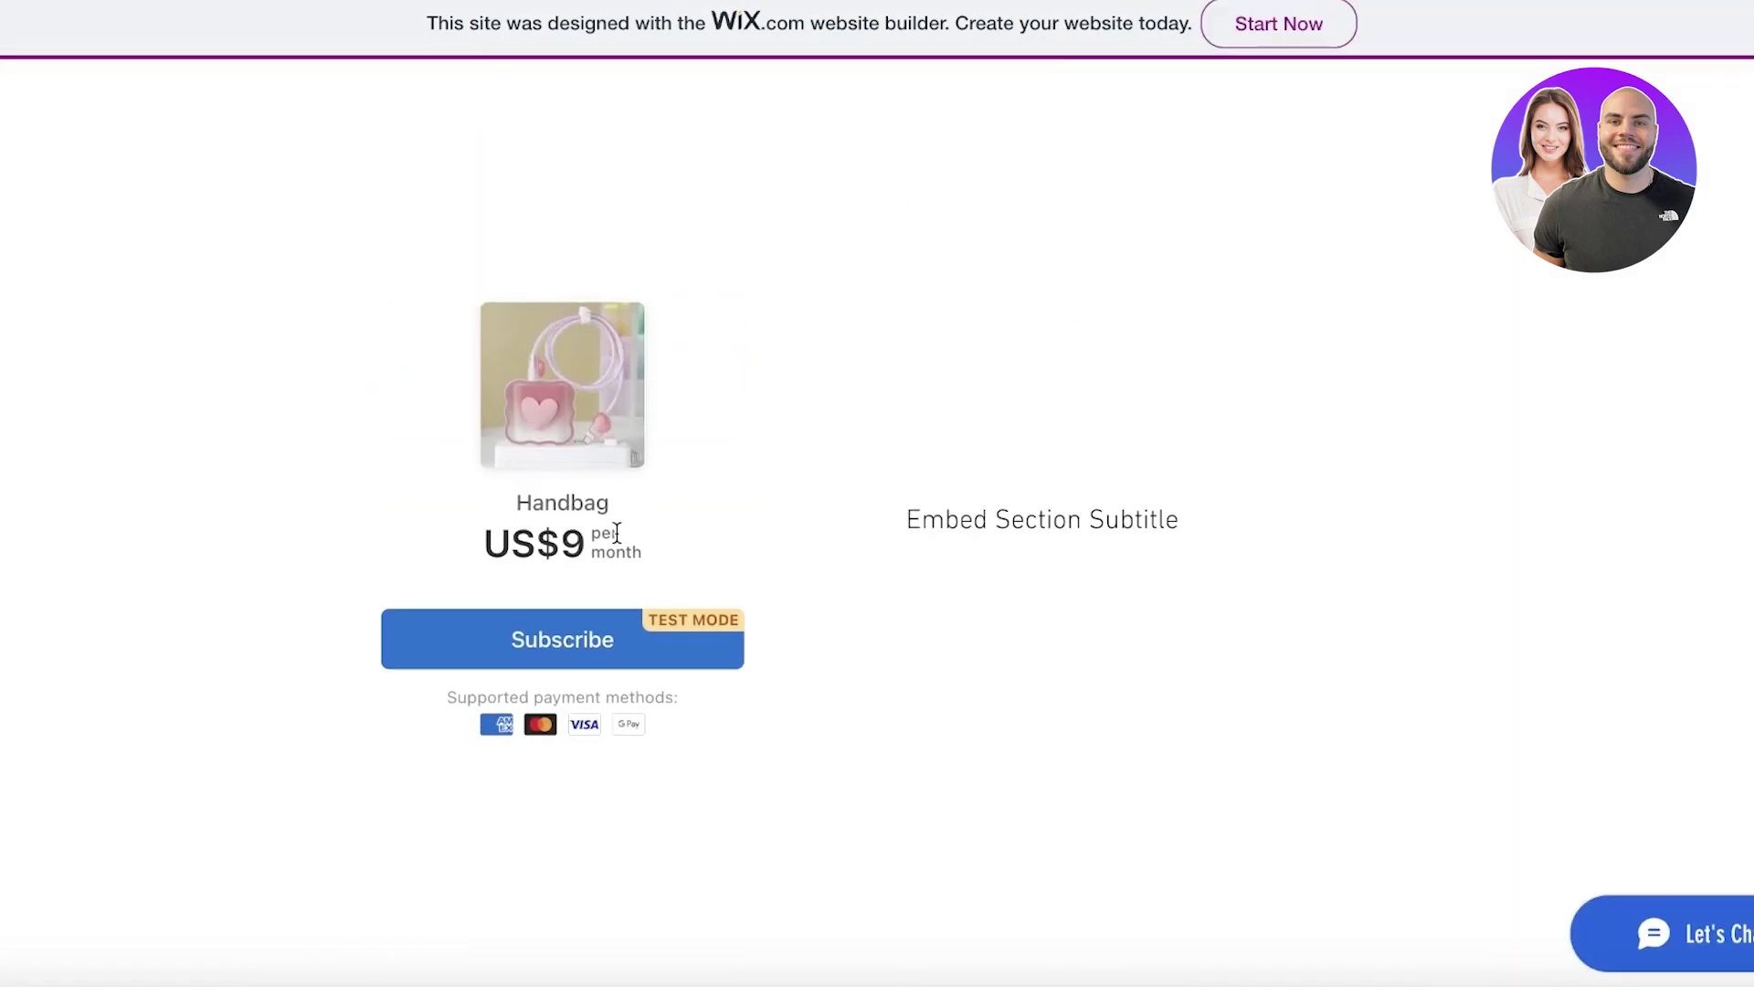
{"action": "left_click", "coordinate": [599, 644]}
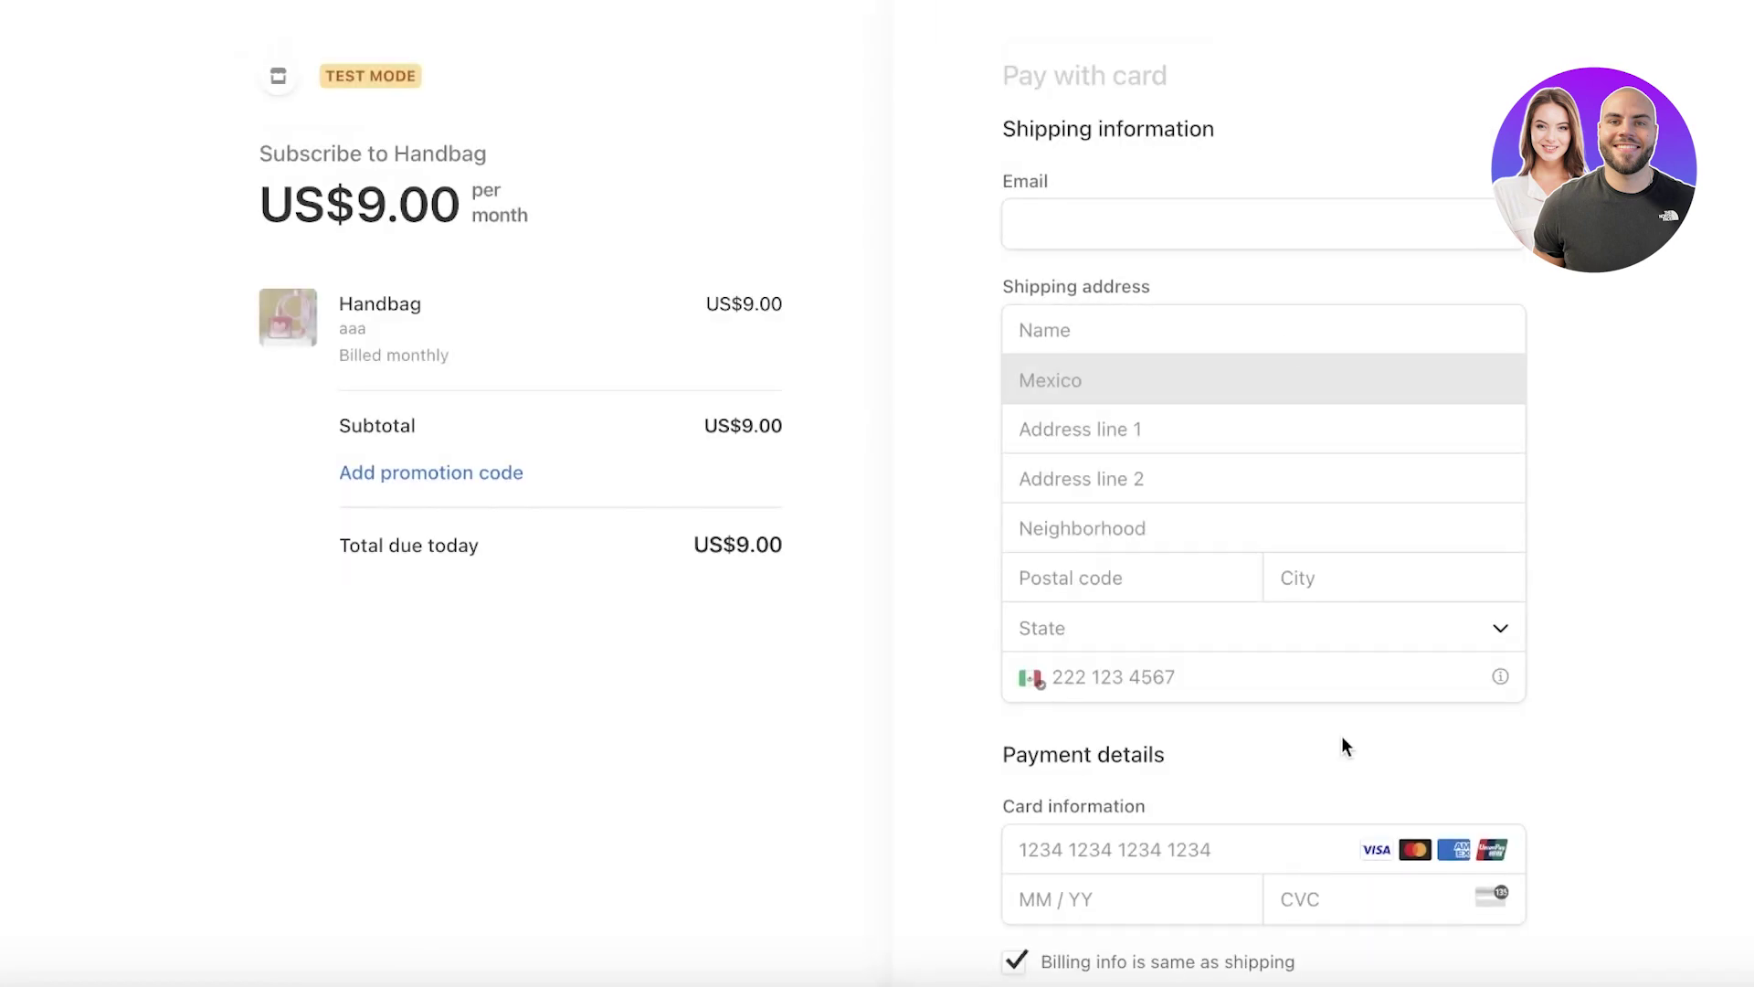
- Scroll through the Handbag checkout form to review its shipping and card fields
{"action": "scroll", "coordinate": [1341, 736], "scroll_direction": "down", "scroll_amount": 5}
{"action": "scroll", "coordinate": [731, 217], "scroll_direction": "up", "scroll_amount": 5}
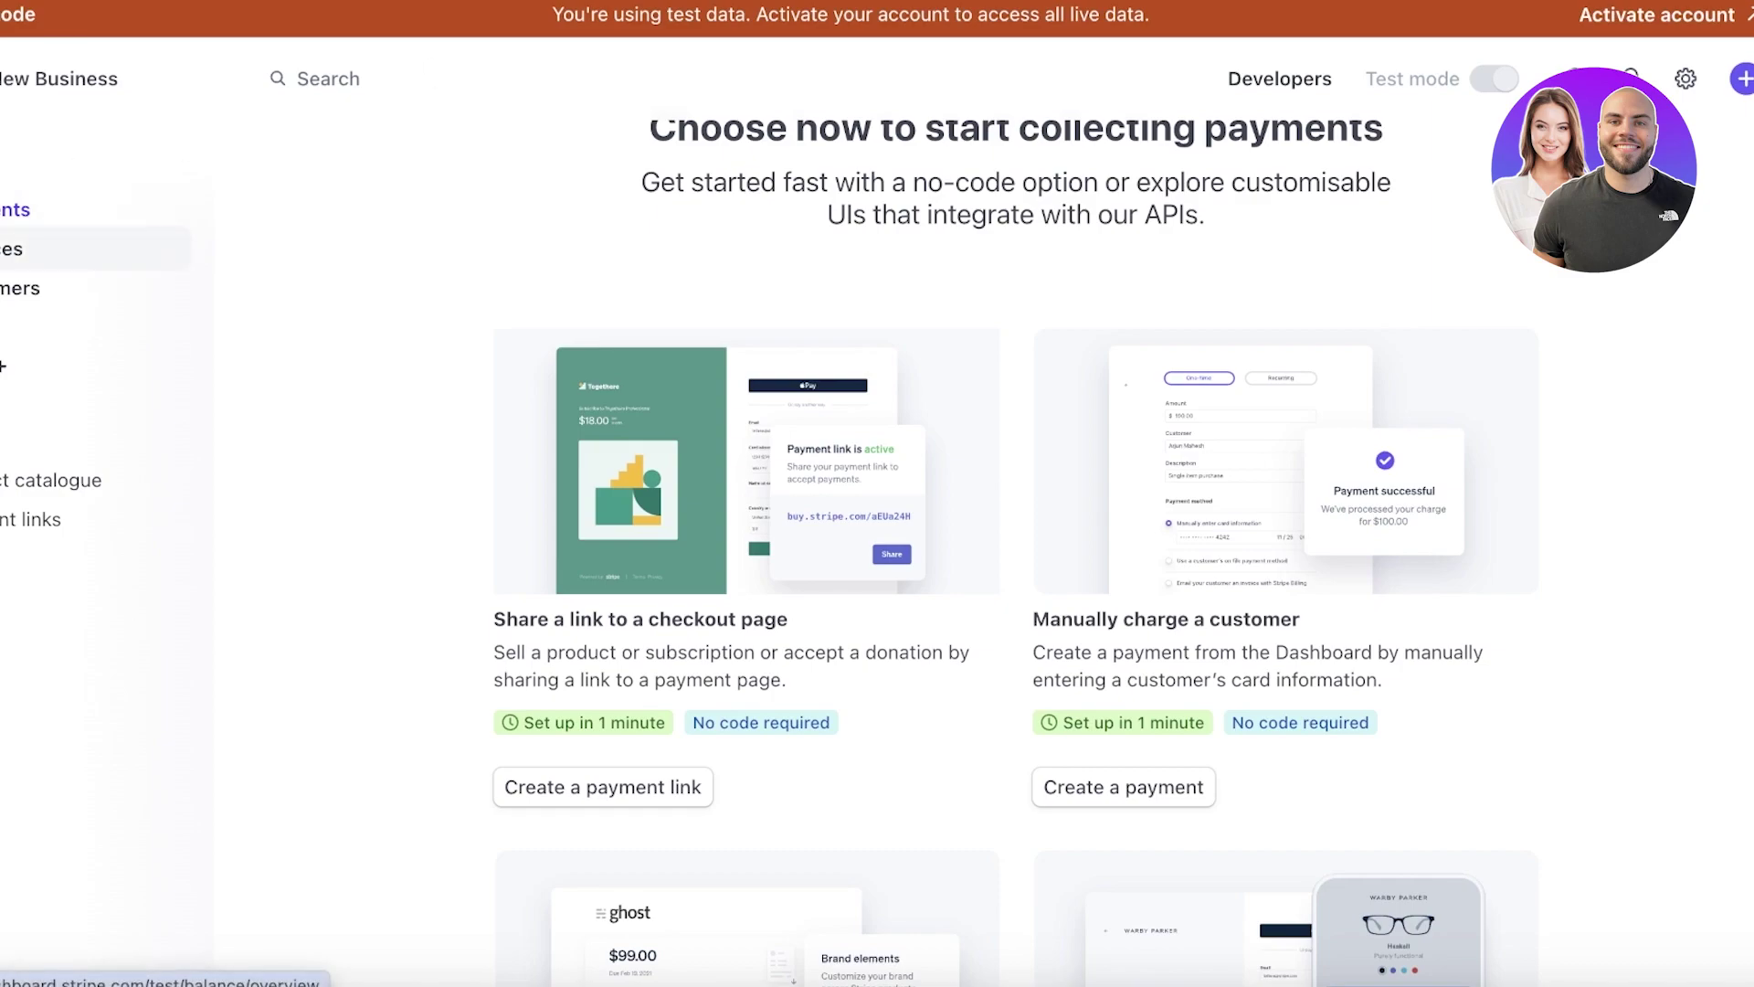
{"action": "scroll", "coordinate": [1605, 338], "scroll_direction": "down", "scroll_amount": 10}
{"action": "scroll", "coordinate": [1589, 365], "scroll_direction": "up", "scroll_amount": 3}
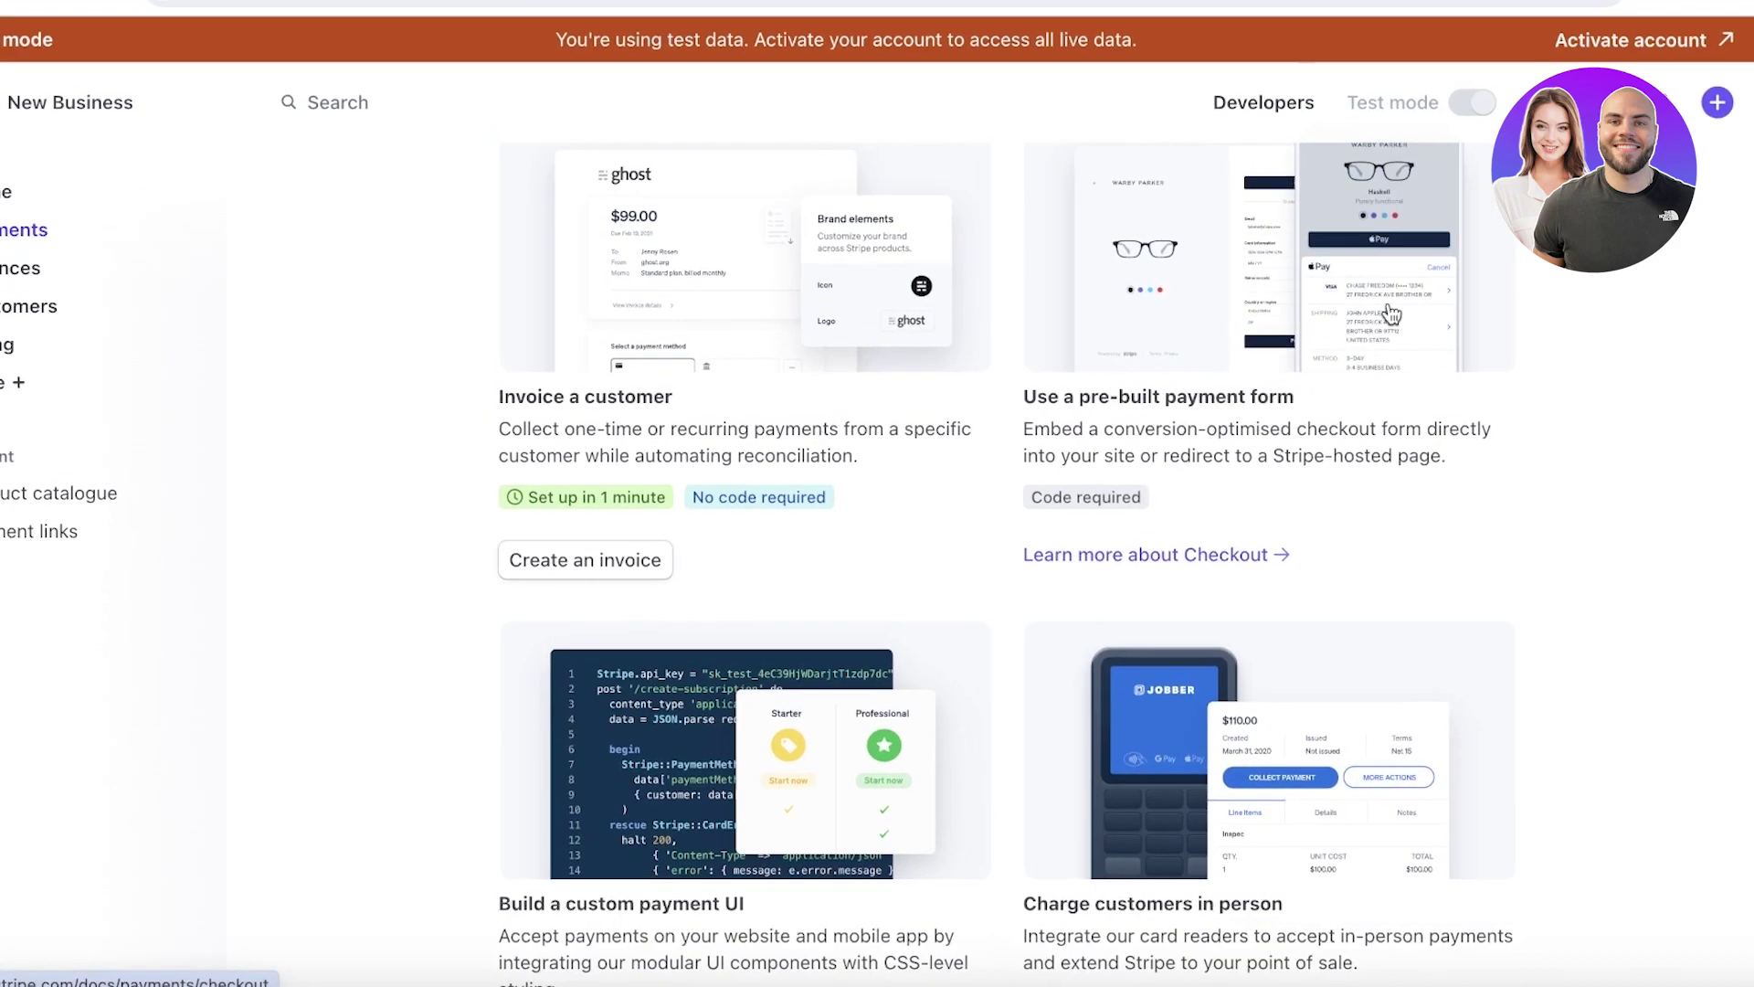
{"action": "scroll", "coordinate": [1370, 366], "scroll_direction": "up", "scroll_amount": 2}
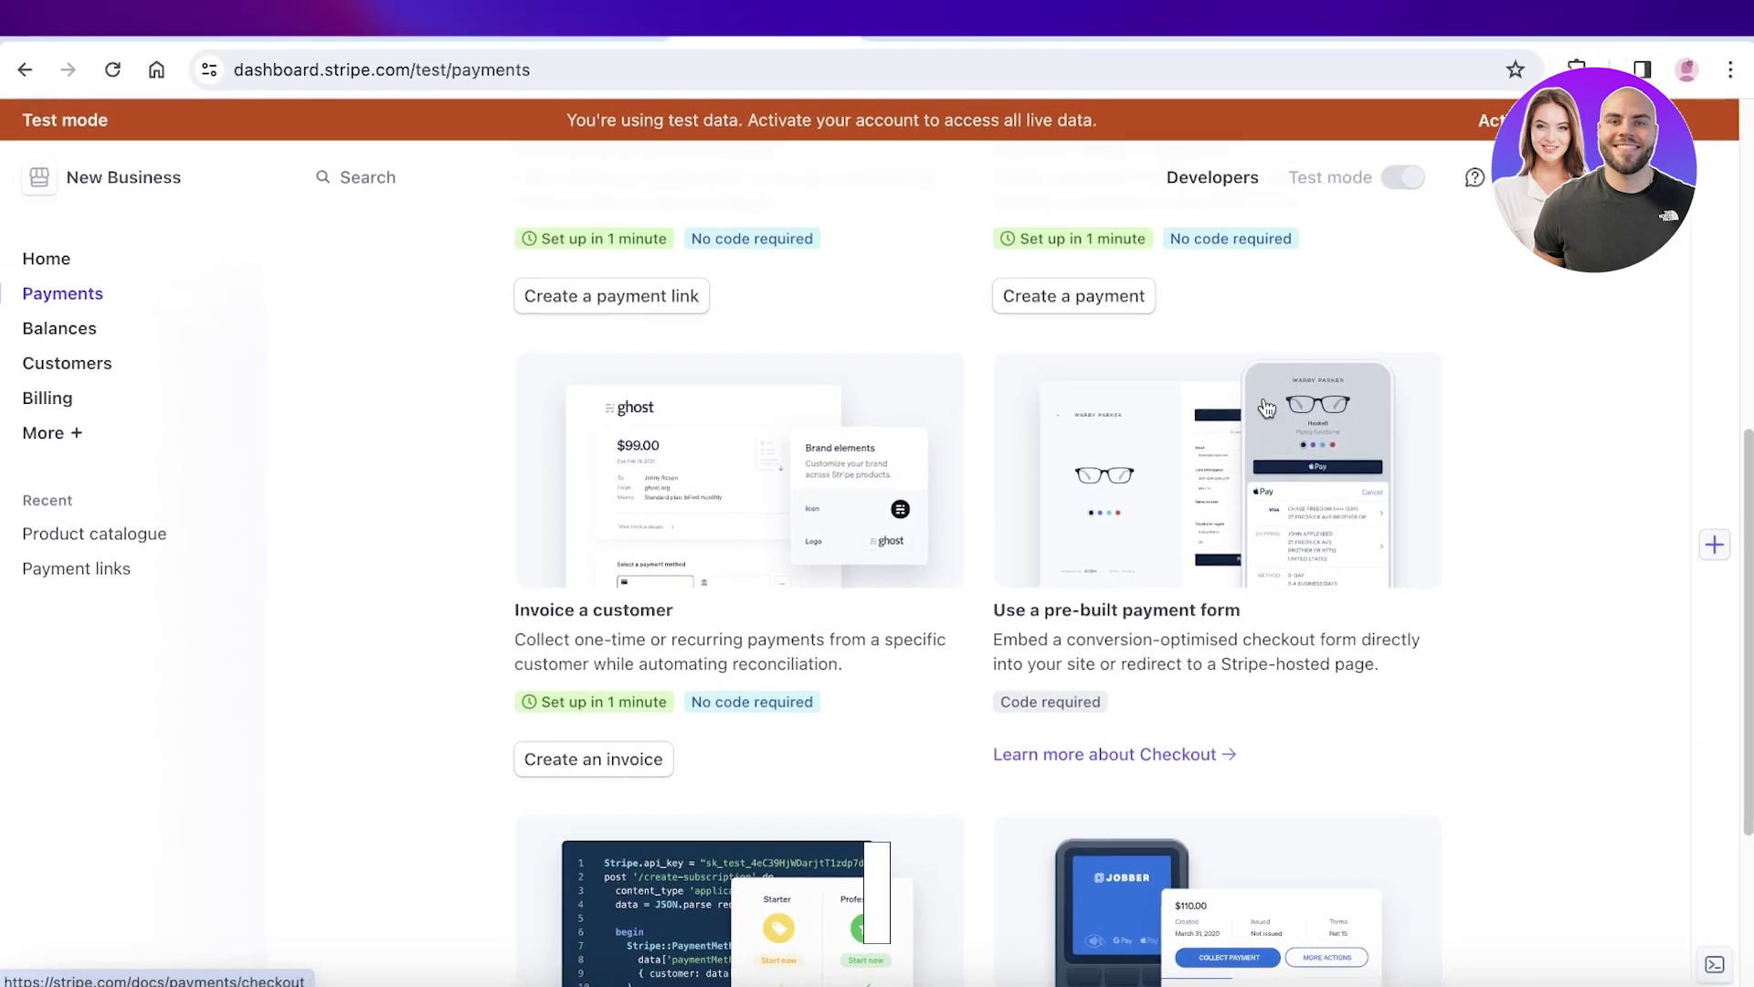
{"action": "scroll", "coordinate": [1266, 408], "scroll_direction": "up", "scroll_amount": 10}
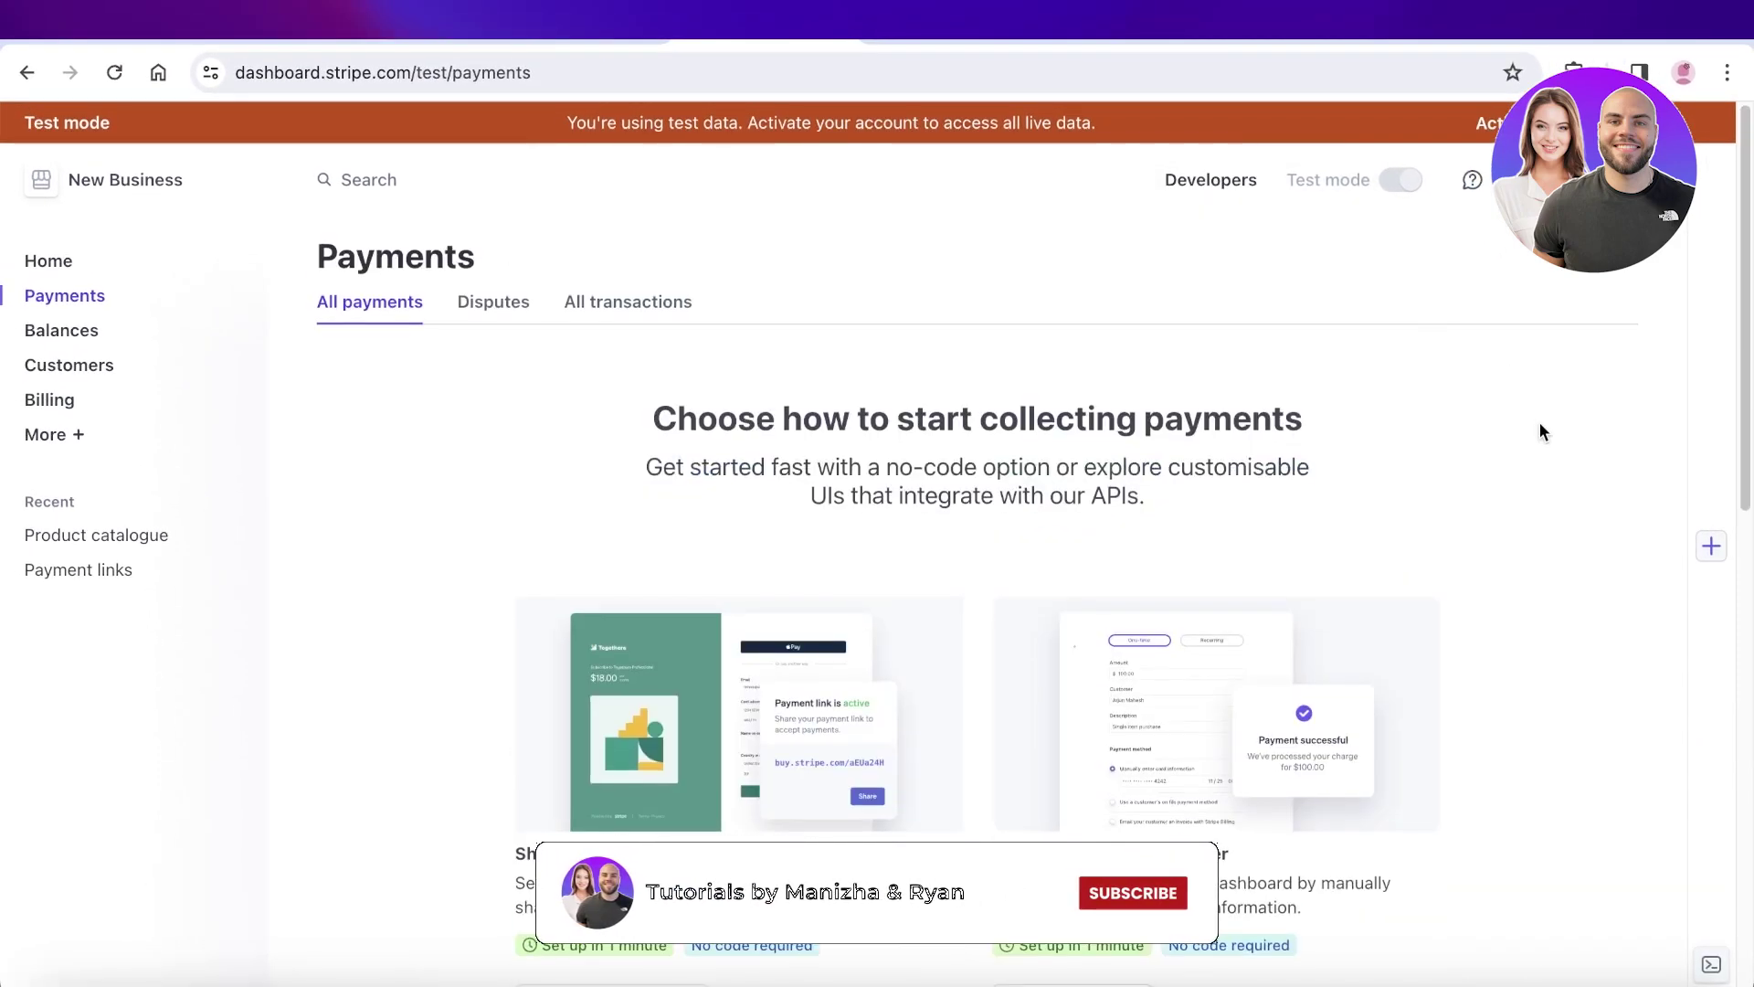